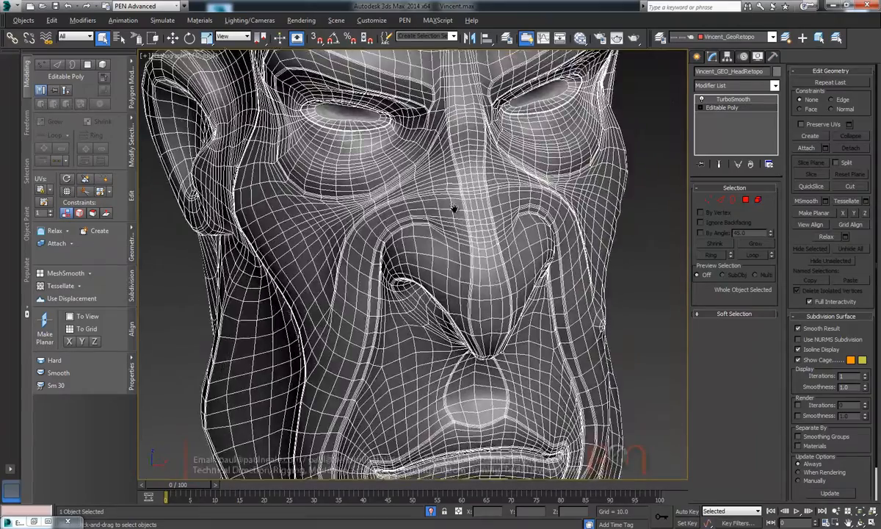
Examine the head mesh's topology around the eyes, nose, ears and jaw from the front and side
{"action": "middle_click_drag", "start_coordinate": [331, 124], "coordinate": [391, 100], "text": "alt"}
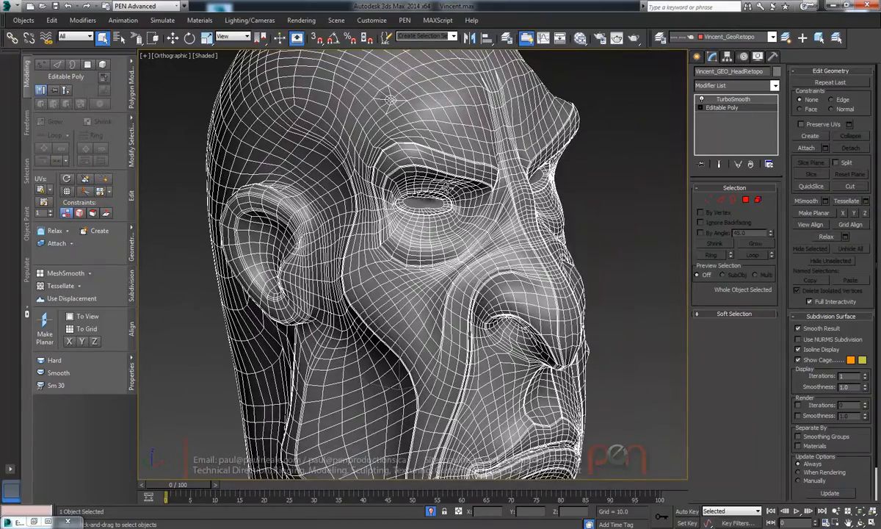
{"action": "scroll", "coordinate": [404, 110], "scroll_direction": "up", "scroll_amount": 3}
{"action": "scroll", "coordinate": [417, 122], "scroll_direction": "down", "scroll_amount": 4}
{"action": "middle_click_drag", "start_coordinate": [433, 140], "coordinate": [676, 147], "text": "alt"}
{"action": "scroll", "coordinate": [372, 230], "scroll_direction": "up", "scroll_amount": 5}
{"action": "scroll", "coordinate": [401, 215], "scroll_direction": "down", "scroll_amount": 6}
{"action": "middle_click_drag", "start_coordinate": [523, 84], "coordinate": [384, 92], "text": "alt"}
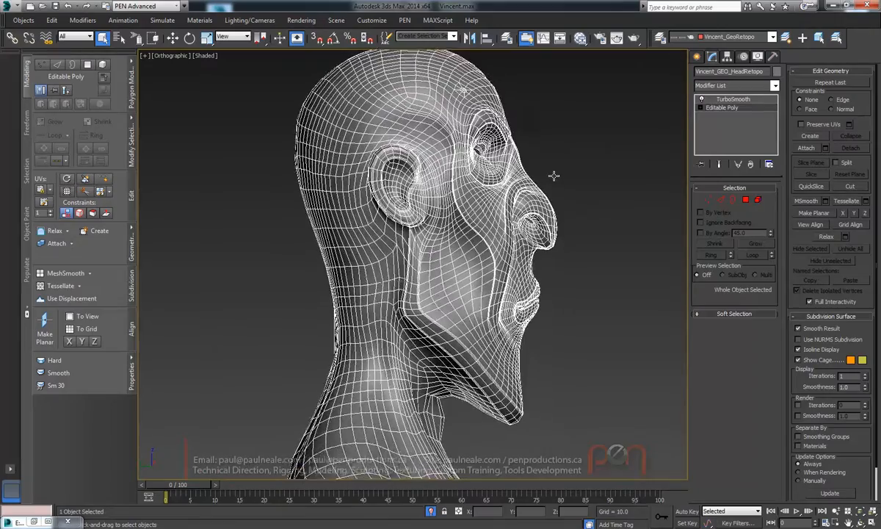
{"action": "scroll", "coordinate": [413, 168], "scroll_direction": "up", "scroll_amount": 6}
{"action": "scroll", "coordinate": [413, 168], "scroll_direction": "down", "scroll_amount": 5}
{"action": "middle_click_drag", "start_coordinate": [415, 169], "coordinate": [721, 143], "text": "alt"}
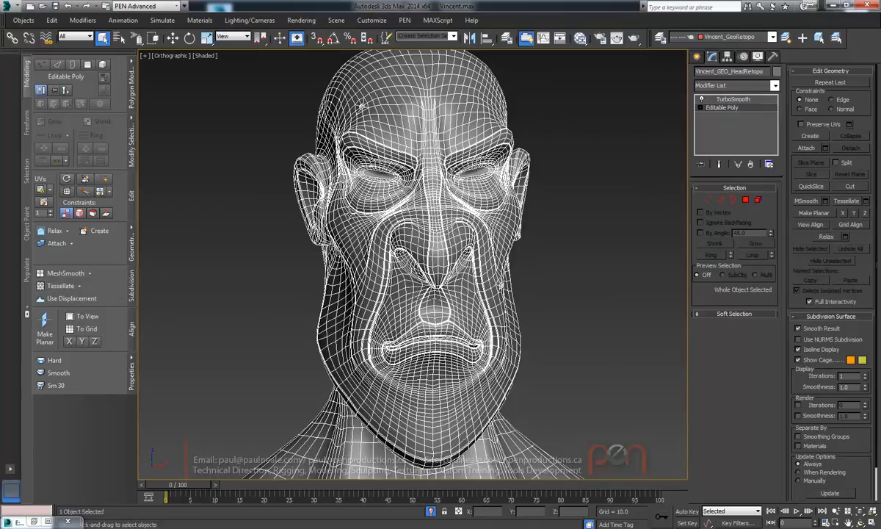
Add an Unwrap UVW modifier to the head above the Editable Poly and enter its polygon level
{"action": "type", "text": "x"}
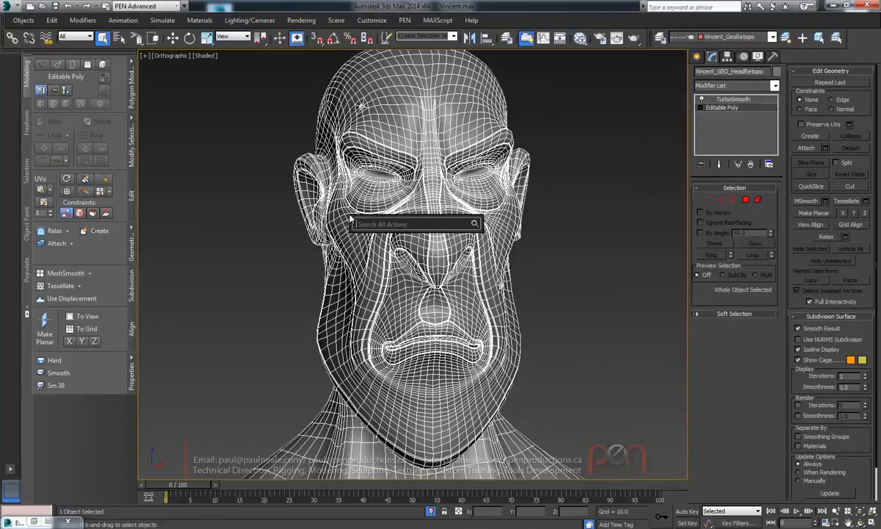
{"action": "type", "text": "unwra"}
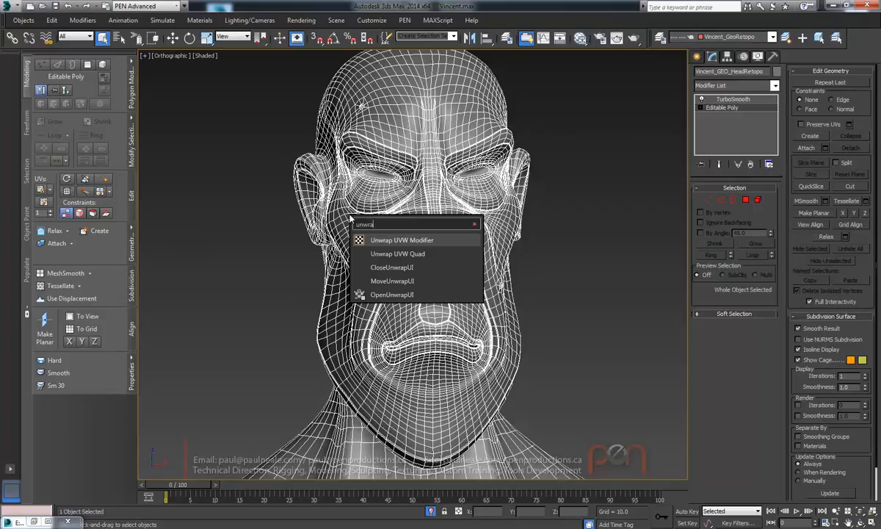
{"action": "key", "text": "Return"}
{"action": "middle_click_drag", "start_coordinate": [404, 189], "coordinate": [477, 183], "text": "alt"}
{"action": "middle_click_drag", "start_coordinate": [515, 229], "coordinate": [470, 233], "text": "alt"}
{"action": "left_click", "coordinate": [736, 192]}
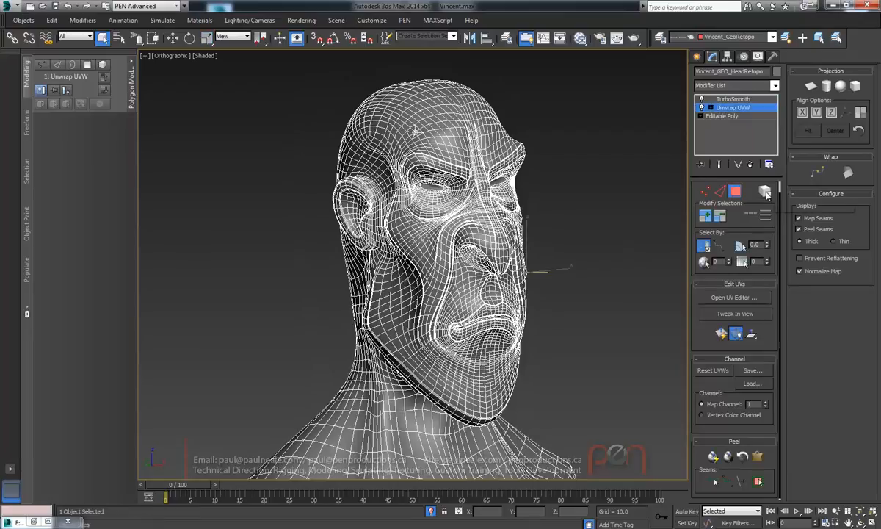
Select all polygons of the head and apply a quick planar map to them from the front
{"action": "scroll", "coordinate": [618, 244], "scroll_direction": "down", "scroll_amount": 2}
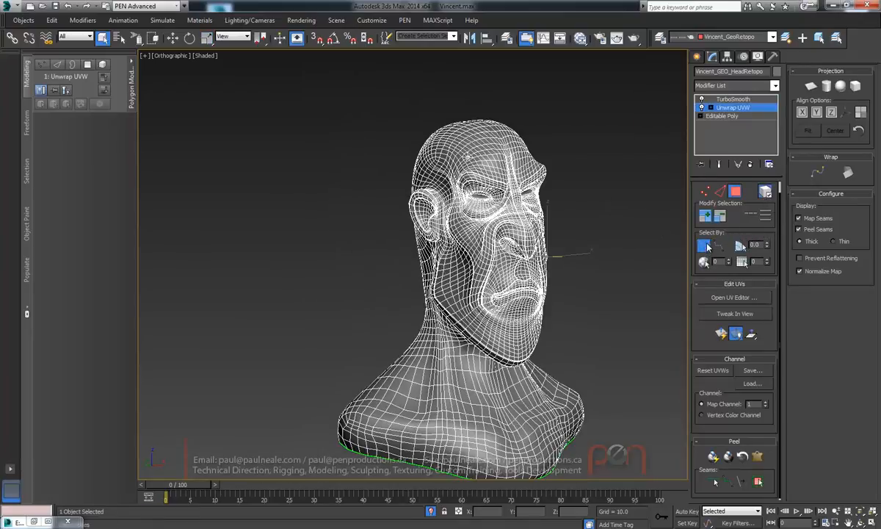
{"action": "key", "text": "ctrl+a"}
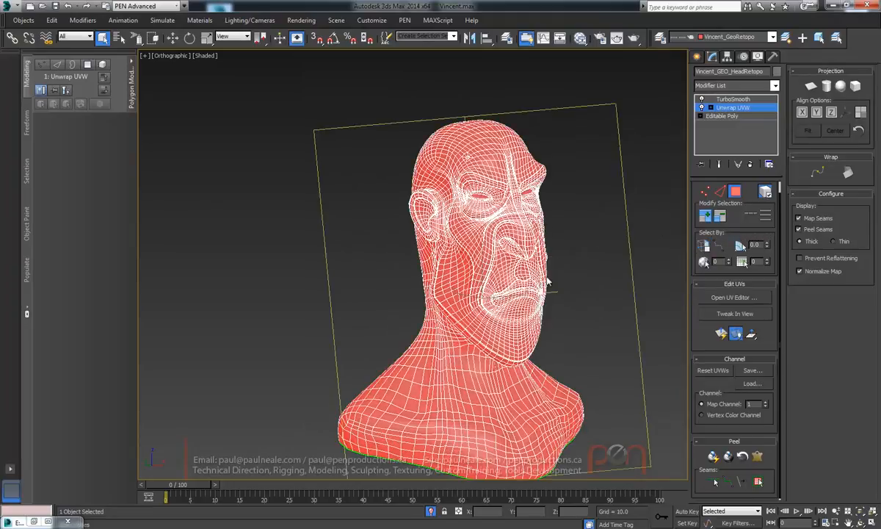
{"action": "middle_click_drag", "start_coordinate": [500, 244], "coordinate": [502, 220], "text": "alt"}
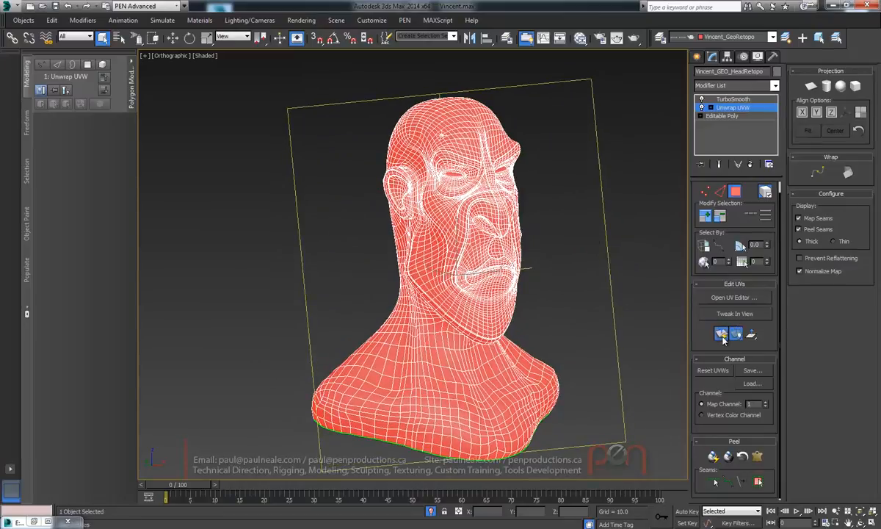
{"action": "scroll", "coordinate": [538, 296], "scroll_direction": "down", "scroll_amount": 3}
{"action": "mouse_move", "coordinate": [536, 273]}
{"action": "middle_mouse_down", "text": "alt"}
{"action": "mouse_move", "coordinate": [522, 266]}
{"action": "mouse_move", "coordinate": [545, 262]}
{"action": "middle_mouse_up", "text": "alt"}
{"action": "scroll", "coordinate": [545, 262], "scroll_direction": "up", "scroll_amount": 3}
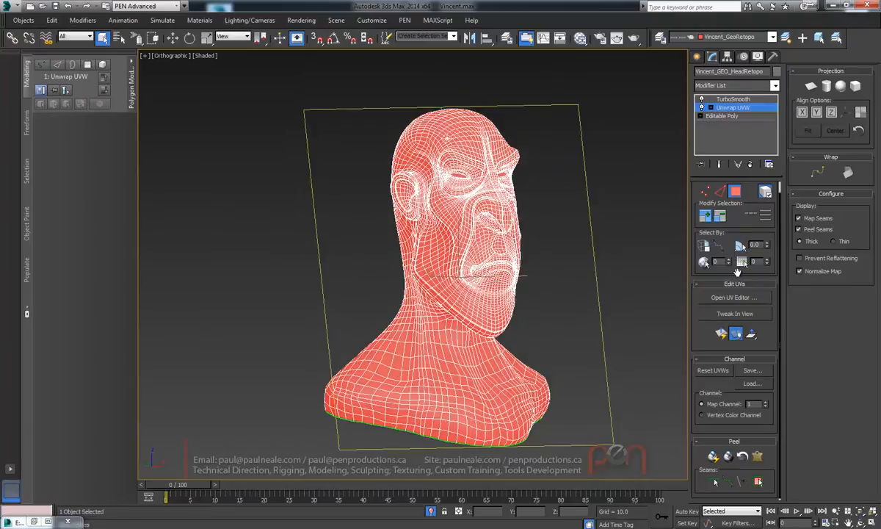
Open the UV editor and move the whole head UV shell off the checkered tile into empty space beside it
{"action": "left_click", "coordinate": [729, 297]}
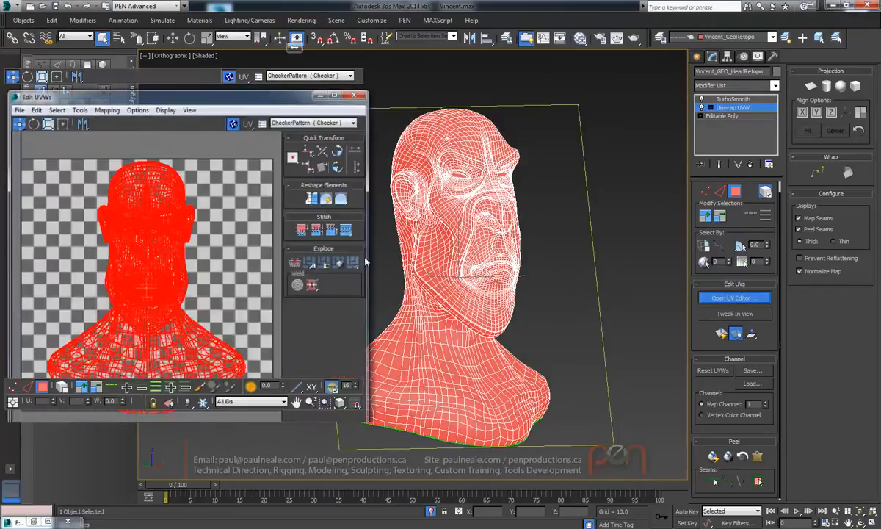
{"action": "scroll", "coordinate": [169, 254], "scroll_direction": "down", "scroll_amount": 5}
{"action": "left_click_drag", "start_coordinate": [157, 222], "coordinate": [25, 214]}
{"action": "middle_click_drag", "start_coordinate": [390, 242], "coordinate": [630, 227], "text": "alt"}
{"action": "left_click", "coordinate": [629, 226]}
{"action": "scroll", "coordinate": [629, 226], "scroll_direction": "up", "scroll_amount": 1}
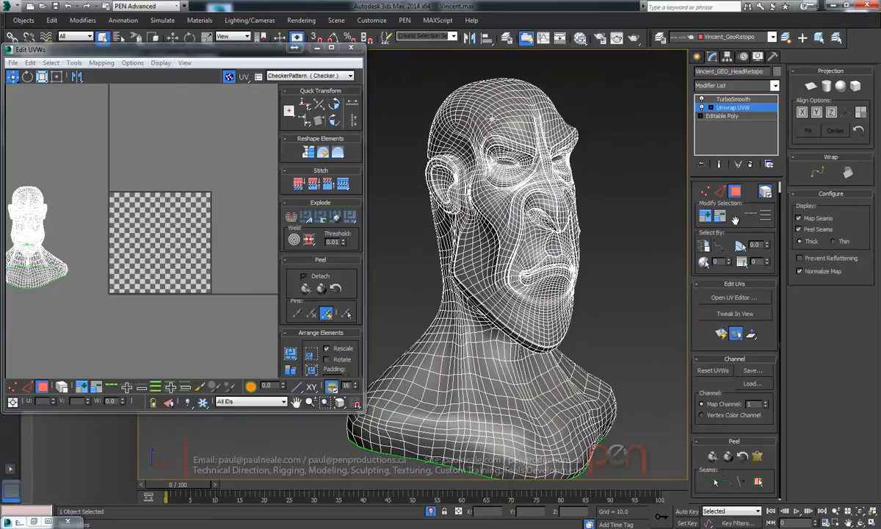
{"action": "middle_click_drag", "start_coordinate": [588, 225], "coordinate": [637, 215], "text": "alt"}
{"action": "left_click_drag", "start_coordinate": [245, 49], "coordinate": [319, 83]}
{"action": "scroll", "coordinate": [167, 246], "scroll_direction": "up", "scroll_amount": 4}
{"action": "middle_click_drag", "start_coordinate": [179, 299], "coordinate": [180, 301], "text": "ctrl+alt"}
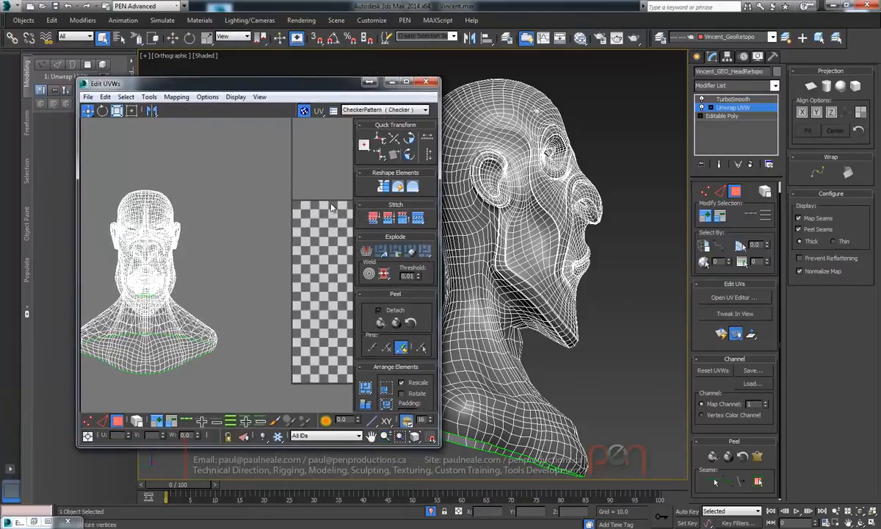
{"action": "left_click_drag", "start_coordinate": [310, 88], "coordinate": [239, 99]}
Switch to edge selection and select the edge loop running from beneath the ear down along the jaw
{"action": "scroll", "coordinate": [529, 176], "scroll_direction": "up", "scroll_amount": 5}
{"action": "scroll", "coordinate": [507, 259], "scroll_direction": "up", "scroll_amount": 4}
{"action": "mouse_move", "coordinate": [503, 260]}
{"action": "middle_mouse_down"}
{"action": "mouse_move", "coordinate": [514, 246]}
{"action": "mouse_move", "coordinate": [505, 250]}
{"action": "middle_mouse_up"}
{"action": "left_click", "coordinate": [720, 191]}
{"action": "scroll", "coordinate": [490, 253], "scroll_direction": "up", "scroll_amount": 1}
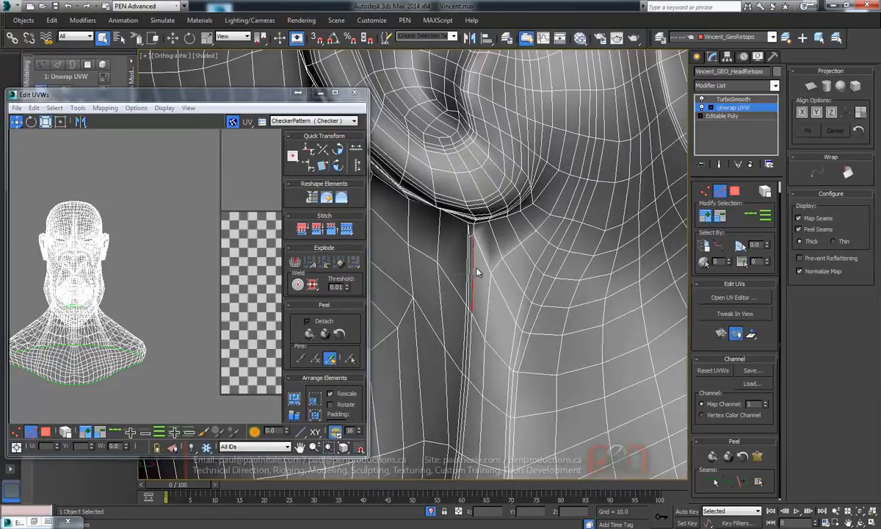
{"action": "left_click", "coordinate": [474, 268]}
{"action": "scroll", "coordinate": [474, 268], "scroll_direction": "down", "scroll_amount": 3}
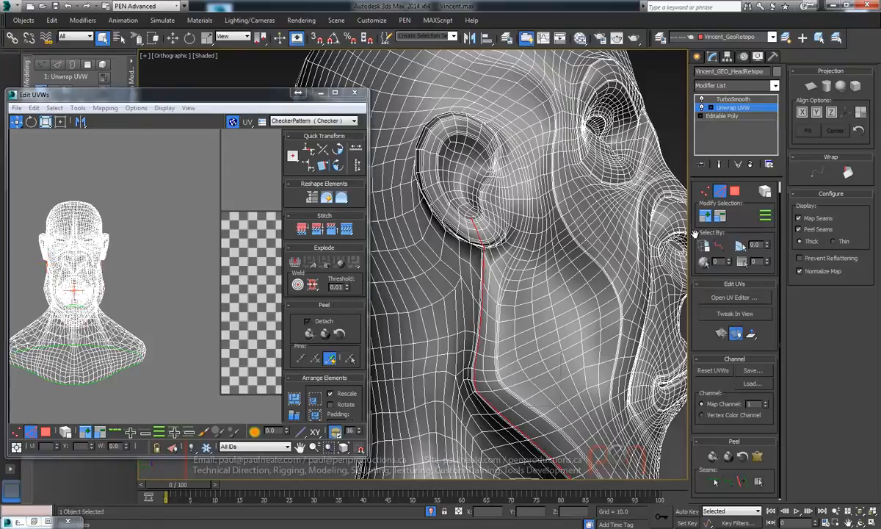
{"action": "left_click", "coordinate": [765, 215]}
{"action": "scroll", "coordinate": [518, 201], "scroll_direction": "up", "scroll_amount": 5}
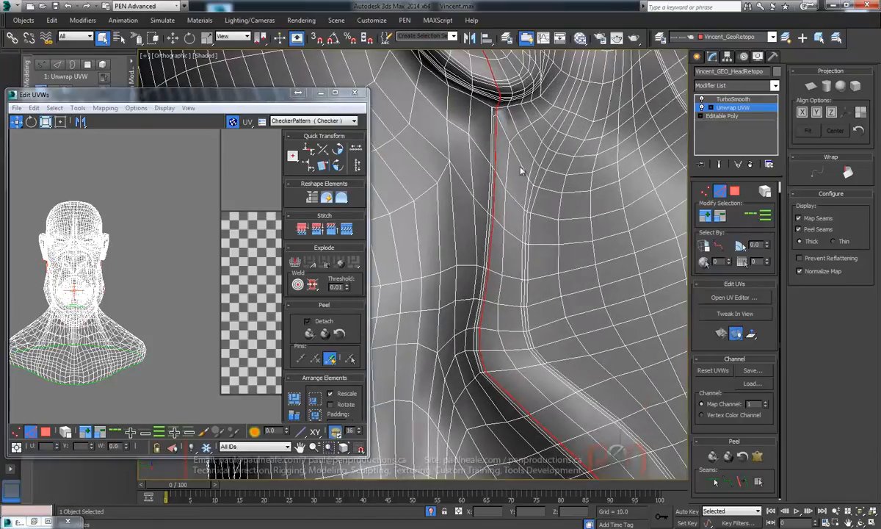
Reselect the seam edges just behind the jaw, along the jawline on both sides, and all around the ears
{"action": "scroll", "coordinate": [511, 95], "scroll_direction": "up", "scroll_amount": 2}
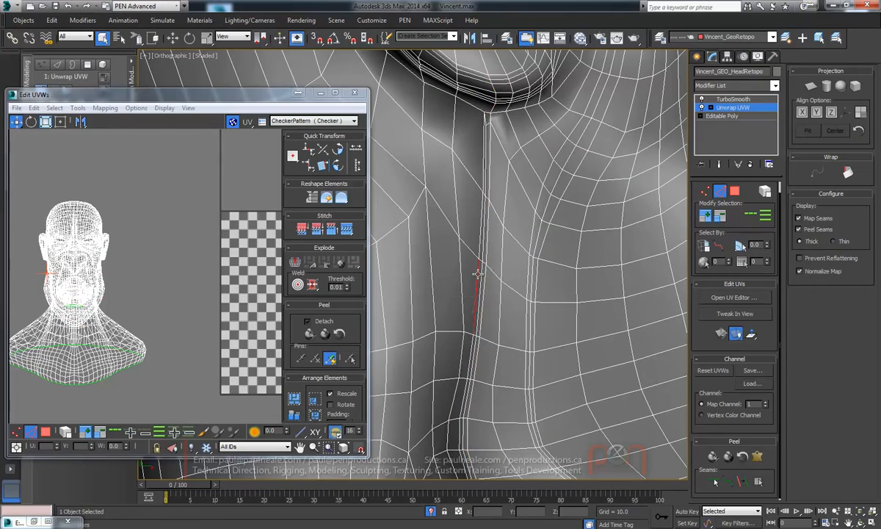
{"action": "scroll", "coordinate": [504, 213], "scroll_direction": "down", "scroll_amount": 7}
{"action": "middle_click_drag", "start_coordinate": [504, 217], "coordinate": [433, 70], "text": "alt"}
{"action": "scroll", "coordinate": [583, 248], "scroll_direction": "up", "scroll_amount": 5}
{"action": "scroll", "coordinate": [464, 151], "scroll_direction": "down", "scroll_amount": 3}
{"action": "scroll", "coordinate": [617, 350], "scroll_direction": "up", "scroll_amount": 5}
{"action": "scroll", "coordinate": [618, 350], "scroll_direction": "down", "scroll_amount": 5}
{"action": "middle_click_drag", "start_coordinate": [618, 350], "coordinate": [639, 382], "text": "alt"}
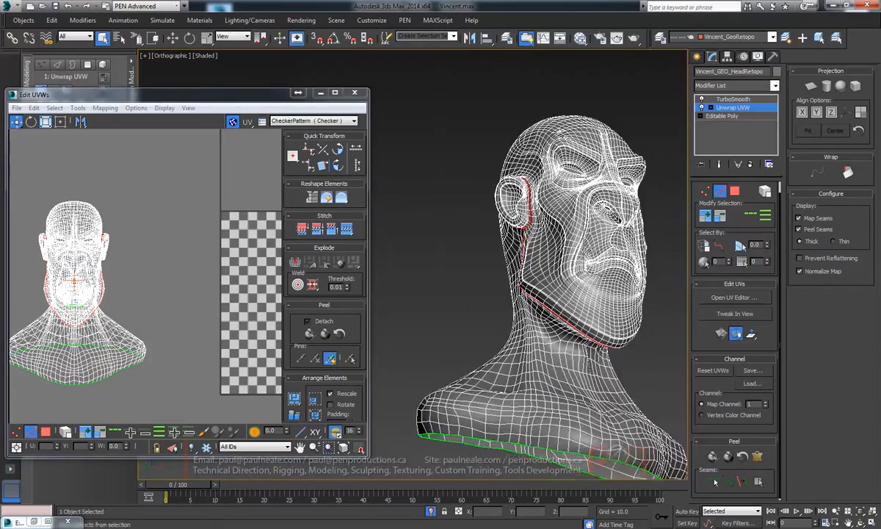
{"action": "scroll", "coordinate": [518, 222], "scroll_direction": "up", "scroll_amount": 4}
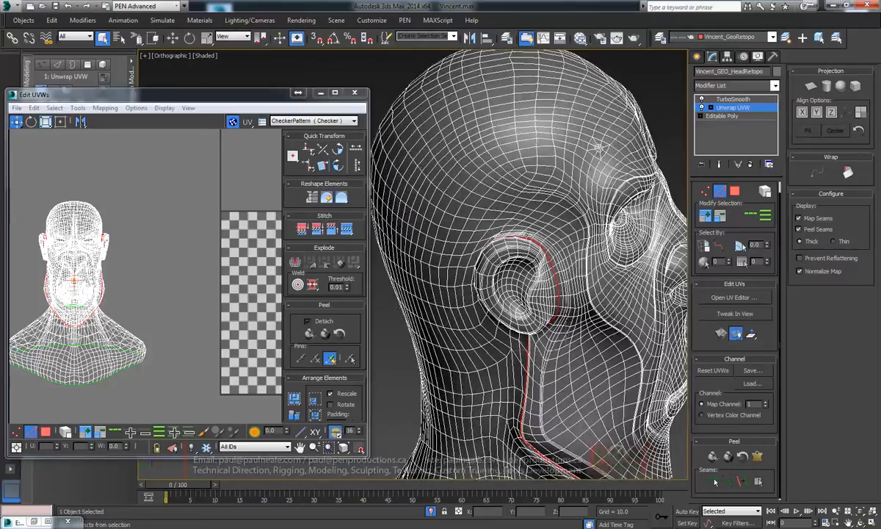
{"action": "middle_click_drag", "start_coordinate": [518, 222], "coordinate": [496, 221], "text": "alt"}
Break the UVs along the selected jaw and ear edges
{"action": "middle_click_drag", "start_coordinate": [151, 209], "coordinate": [186, 192]}
{"action": "right_click", "coordinate": [124, 227]}
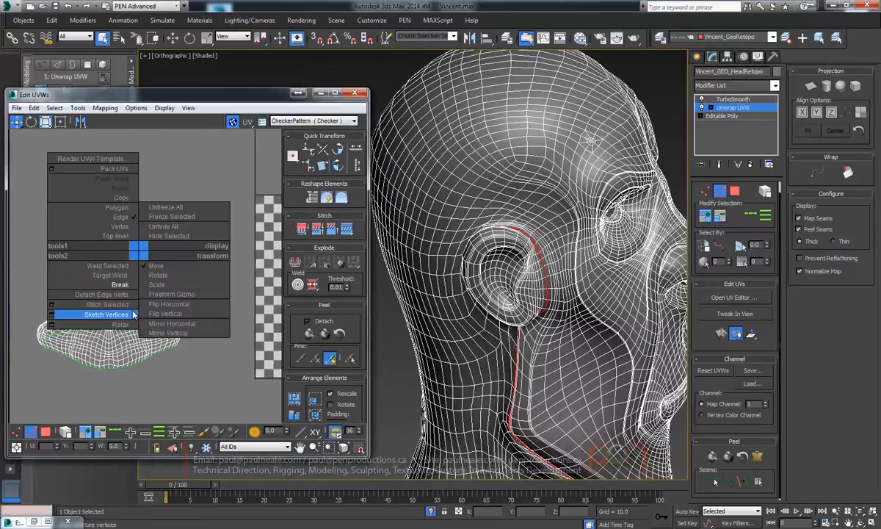
{"action": "left_click", "coordinate": [99, 277]}
Select the edges running from the top of one ear across the forehead to the other ear
{"action": "scroll", "coordinate": [478, 268], "scroll_direction": "up", "scroll_amount": 6}
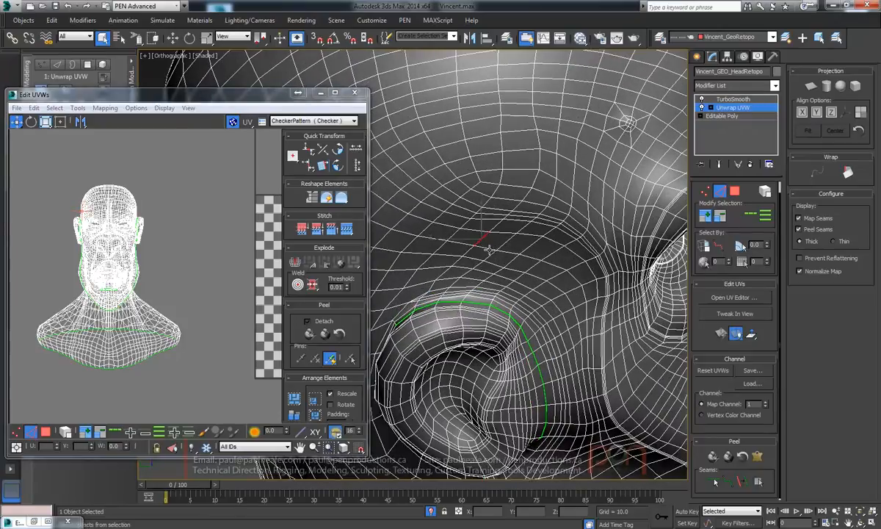
{"action": "scroll", "coordinate": [511, 244], "scroll_direction": "down", "scroll_amount": 5}
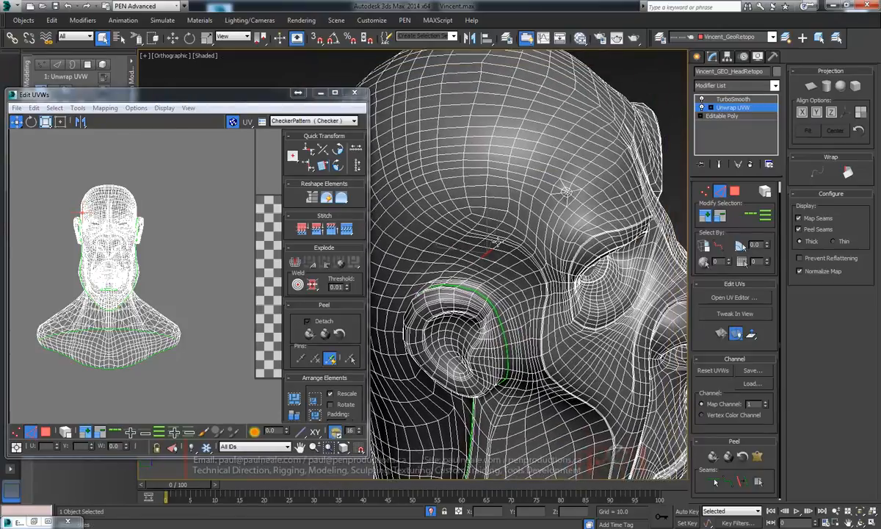
{"action": "middle_click_drag", "start_coordinate": [520, 218], "coordinate": [505, 201], "text": "alt"}
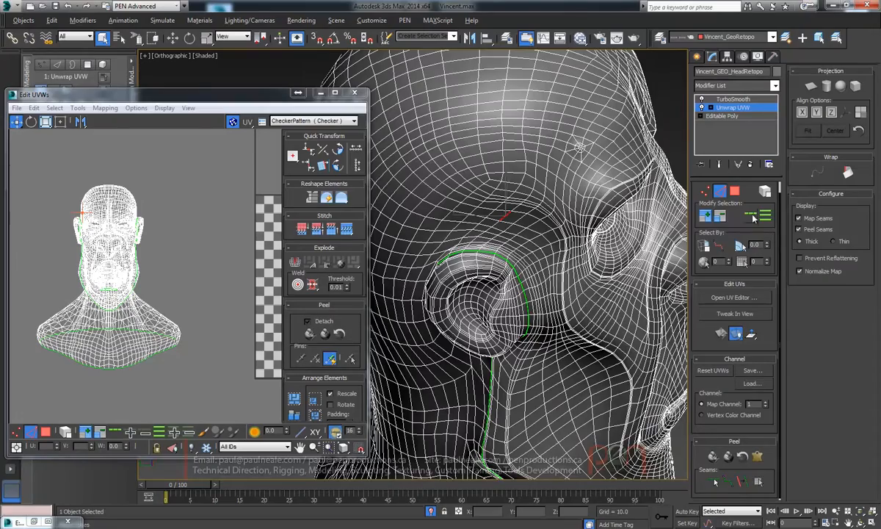
{"action": "middle_click_drag", "start_coordinate": [580, 148], "coordinate": [507, 178], "text": "alt"}
{"action": "scroll", "coordinate": [466, 154], "scroll_direction": "down", "scroll_amount": 3}
{"action": "scroll", "coordinate": [507, 178], "scroll_direction": "up", "scroll_amount": 5}
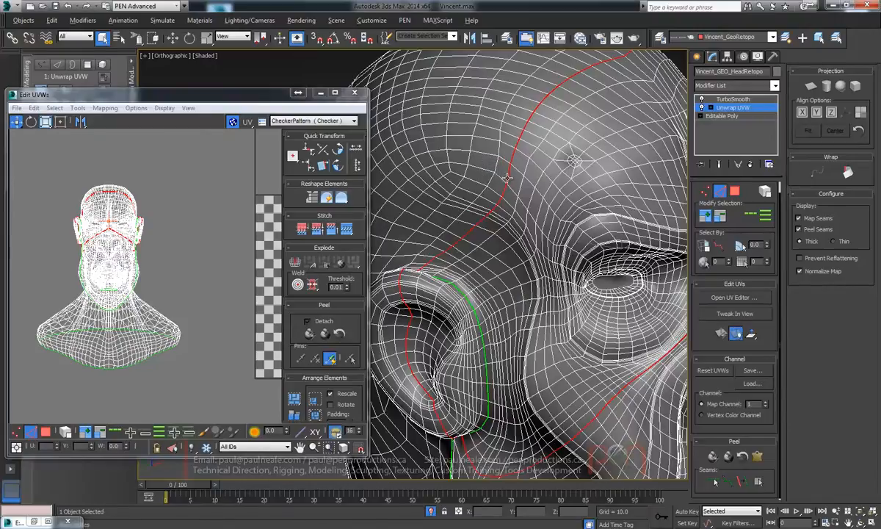
{"action": "scroll", "coordinate": [515, 178], "scroll_direction": "down", "scroll_amount": 5}
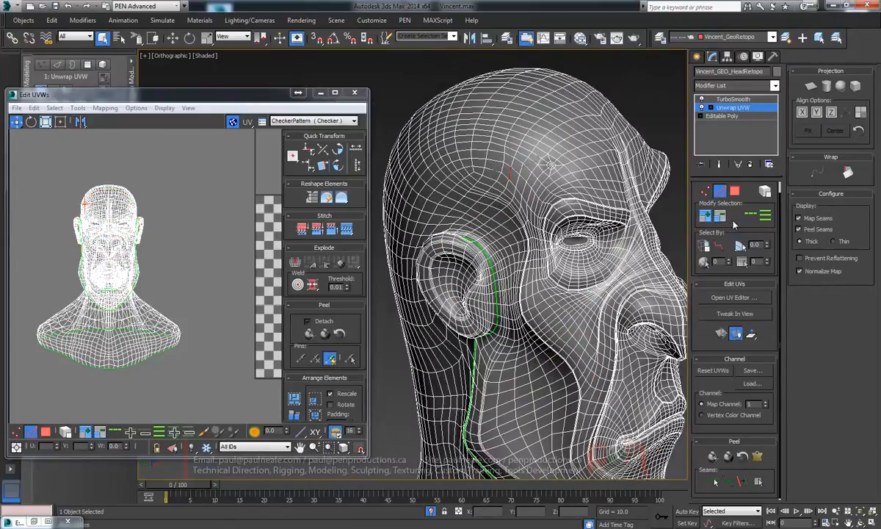
{"action": "middle_click_drag", "start_coordinate": [514, 220], "coordinate": [530, 203], "text": "alt"}
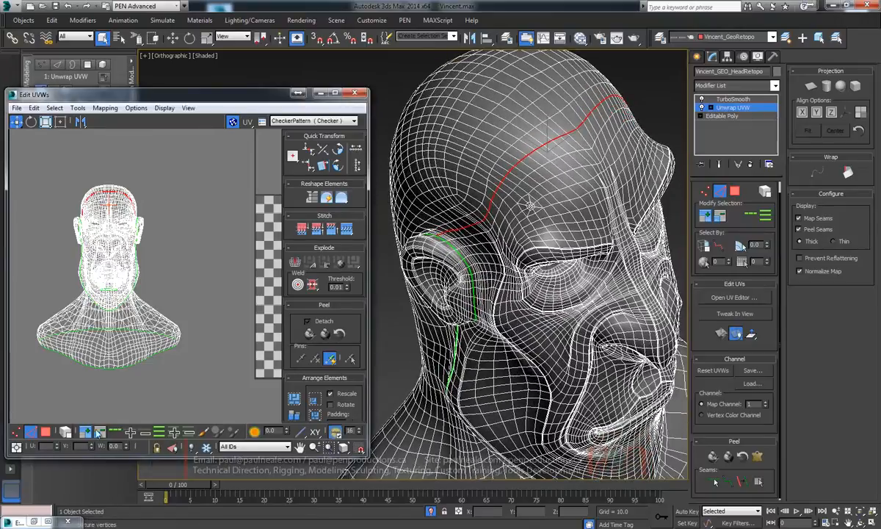
{"action": "middle_click_drag", "start_coordinate": [118, 206], "coordinate": [141, 214]}
{"action": "middle_click_drag", "start_coordinate": [435, 238], "coordinate": [444, 269], "text": "alt"}
{"action": "scroll", "coordinate": [450, 248], "scroll_direction": "up", "scroll_amount": 2}
{"action": "scroll", "coordinate": [444, 269], "scroll_direction": "up", "scroll_amount": 2}
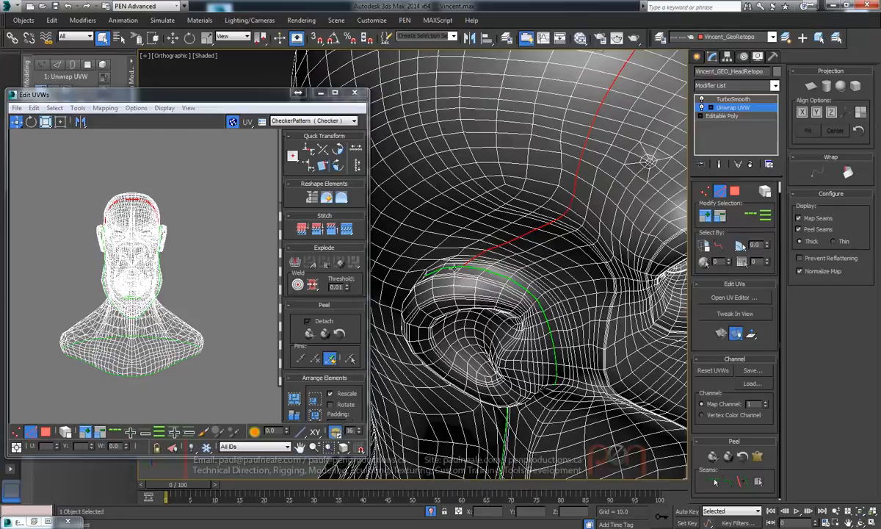
Break the UVs along the selected forehead edges to separate the face from the back of the head
{"action": "scroll", "coordinate": [484, 243], "scroll_direction": "down", "scroll_amount": 5}
{"action": "middle_click_drag", "start_coordinate": [487, 243], "coordinate": [471, 209], "text": "alt"}
{"action": "right_click", "coordinate": [185, 245]}
{"action": "left_click", "coordinate": [167, 281]}
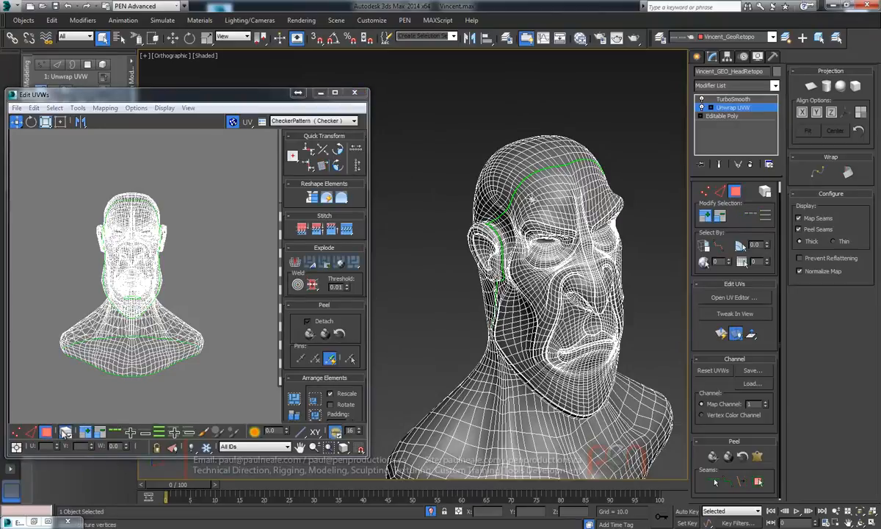
Select the face as a polygon element and move its UV shell clear of the head shell
{"action": "key", "text": "3"}
{"action": "left_click_drag", "start_coordinate": [136, 242], "coordinate": [251, 219]}
{"action": "middle_click_drag", "start_coordinate": [506, 229], "coordinate": [551, 180], "text": "alt"}
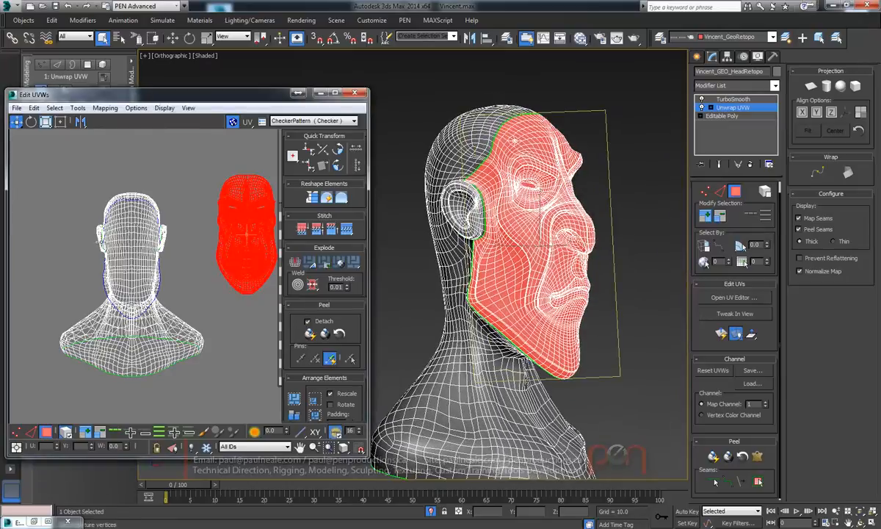
Pull the first ear's UV shell off the head, quick planar map it, and place it above the head shells
{"action": "left_click_drag", "start_coordinate": [101, 237], "coordinate": [184, 194]}
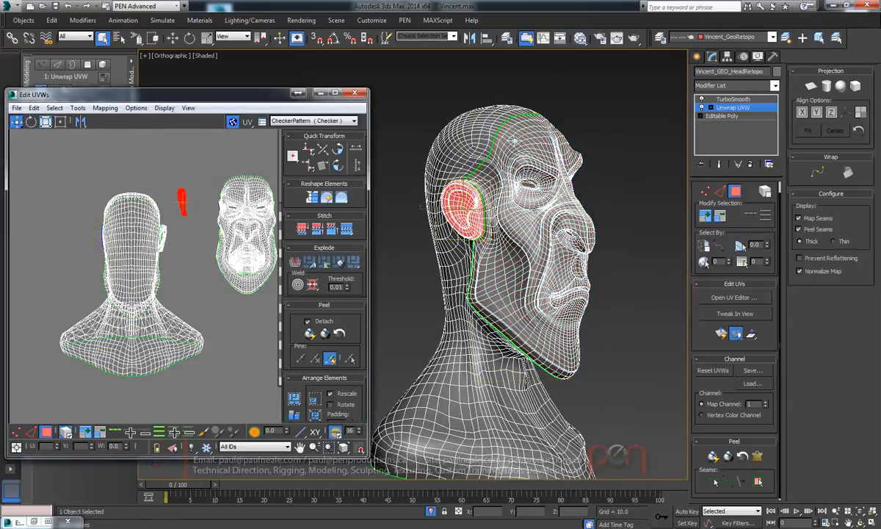
{"action": "left_click", "coordinate": [722, 335]}
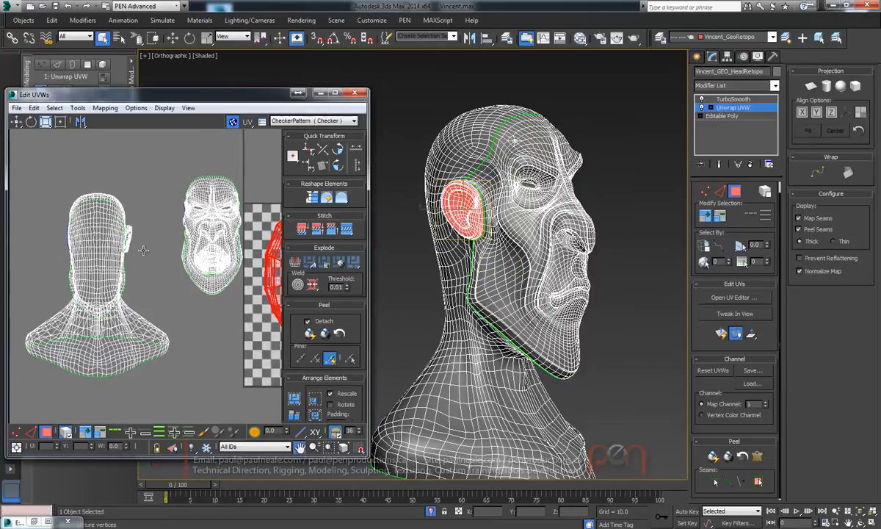
{"action": "left_click_drag", "start_coordinate": [223, 210], "coordinate": [118, 128]}
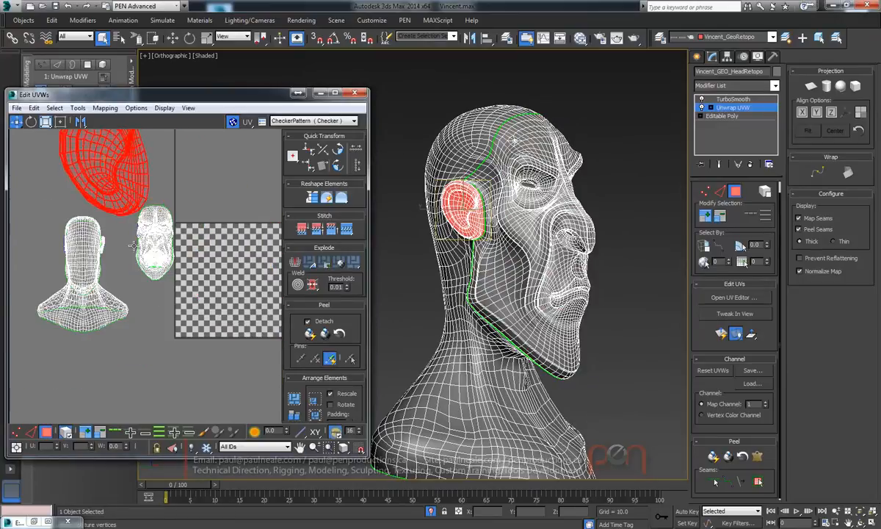
Quick planar map the other ear's UV shell and place it beside the first ear
{"action": "left_click", "coordinate": [117, 245]}
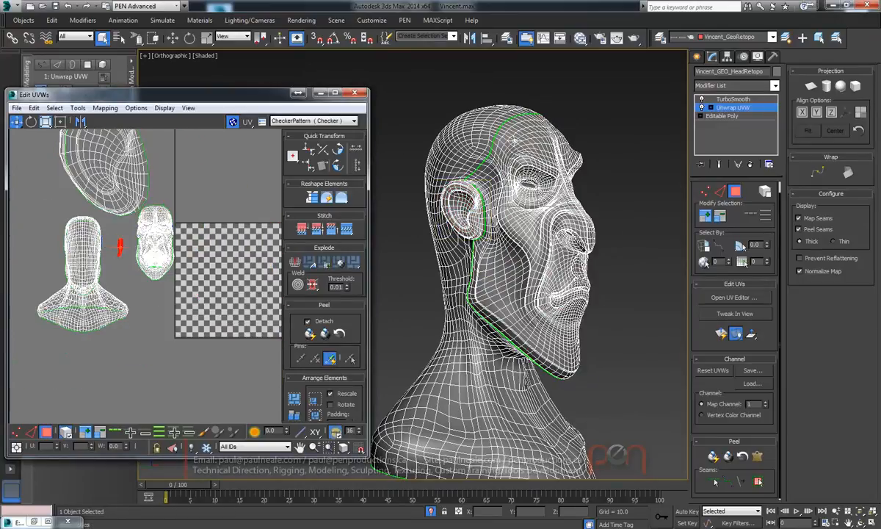
{"action": "left_click", "coordinate": [728, 335]}
{"action": "left_click_drag", "start_coordinate": [213, 268], "coordinate": [193, 158]}
Select the UV shell of the back of the head and shoulders and check its coverage on the model
{"action": "left_click", "coordinate": [81, 257]}
{"action": "middle_click_drag", "start_coordinate": [550, 214], "coordinate": [473, 136], "text": "alt"}
{"action": "middle_click_drag", "start_coordinate": [551, 178], "coordinate": [519, 197], "text": "alt"}
{"action": "middle_click_drag", "start_coordinate": [87, 153], "coordinate": [93, 189]}
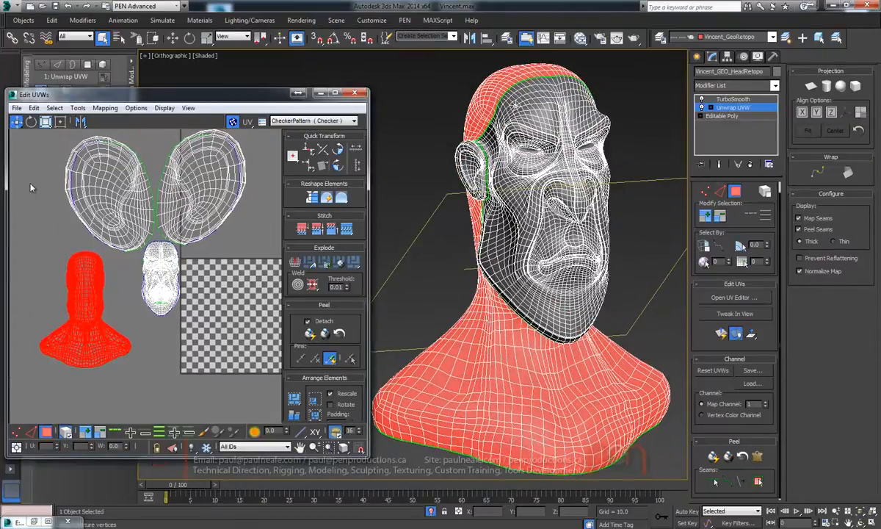
Select all the UV shells and rescale them to one common scale
{"action": "key", "text": "ctrl+a"}
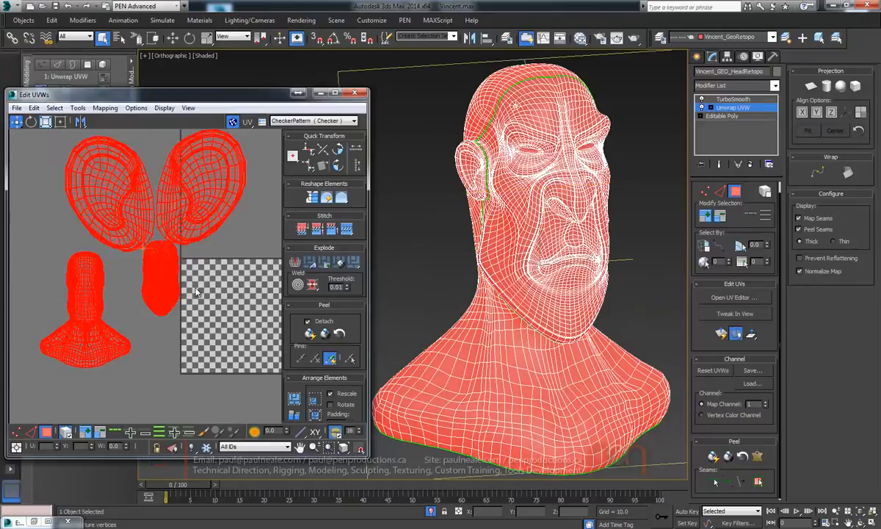
{"action": "left_click", "coordinate": [293, 400]}
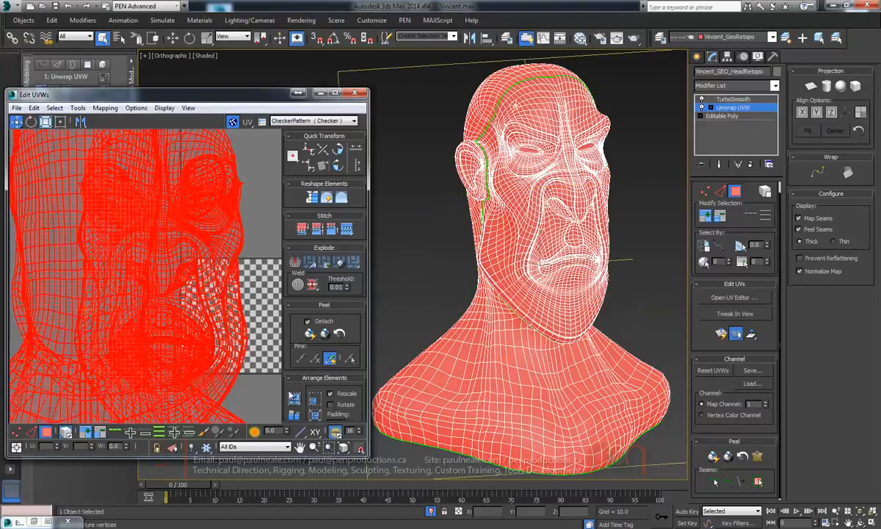
{"action": "scroll", "coordinate": [220, 294], "scroll_direction": "down", "scroll_amount": 5}
Move the overlapping face, ear and back-of-head UV shells apart so that each one lies clear of the others
{"action": "left_click_drag", "start_coordinate": [238, 300], "coordinate": [184, 283]}
{"action": "left_click", "coordinate": [197, 246]}
{"action": "left_click_drag", "start_coordinate": [183, 252], "coordinate": [259, 264]}
{"action": "left_click_drag", "start_coordinate": [138, 253], "coordinate": [171, 218]}
{"action": "left_click_drag", "start_coordinate": [239, 271], "coordinate": [198, 262]}
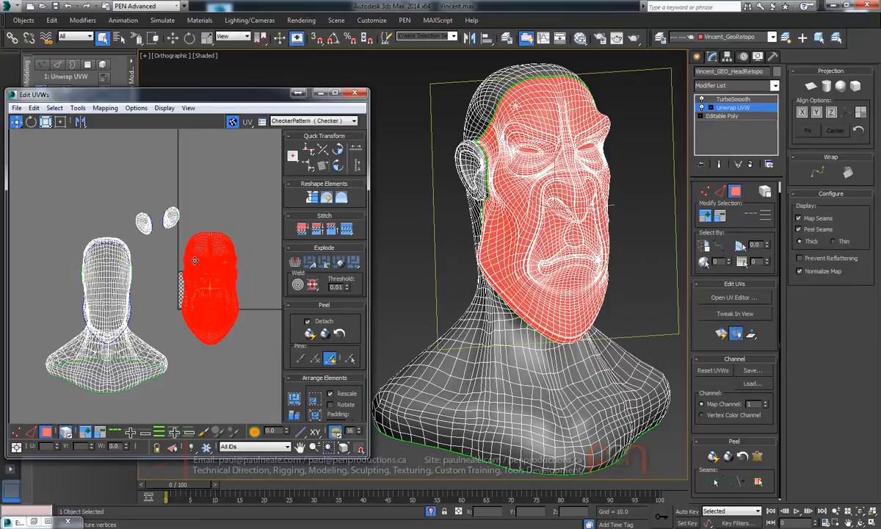
Open the Relax Tool settings for the selected face shell and place the dialog clear of the shell
{"action": "scroll", "coordinate": [220, 287], "scroll_direction": "up", "scroll_amount": 5}
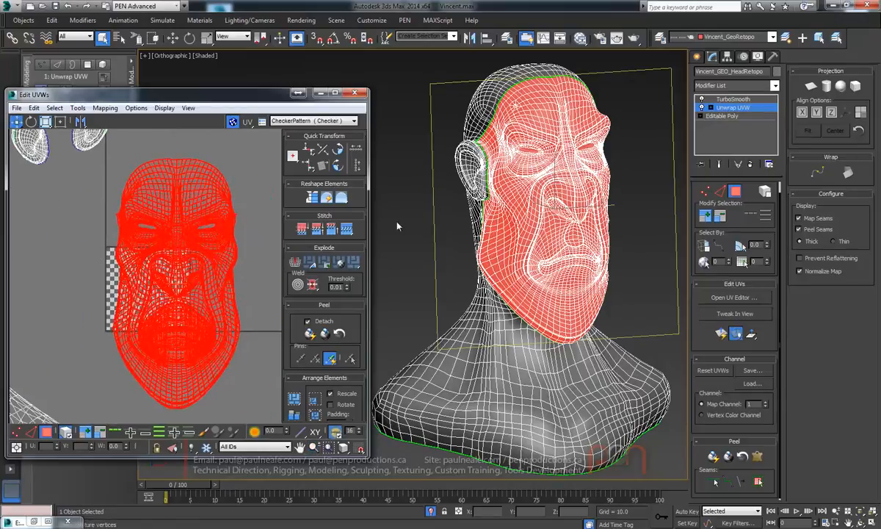
{"action": "middle_click_drag", "start_coordinate": [503, 207], "coordinate": [589, 202], "text": "alt"}
{"action": "scroll", "coordinate": [515, 202], "scroll_direction": "up", "scroll_amount": 4}
{"action": "scroll", "coordinate": [559, 205], "scroll_direction": "down", "scroll_amount": 3}
{"action": "scroll", "coordinate": [589, 202], "scroll_direction": "up", "scroll_amount": 4}
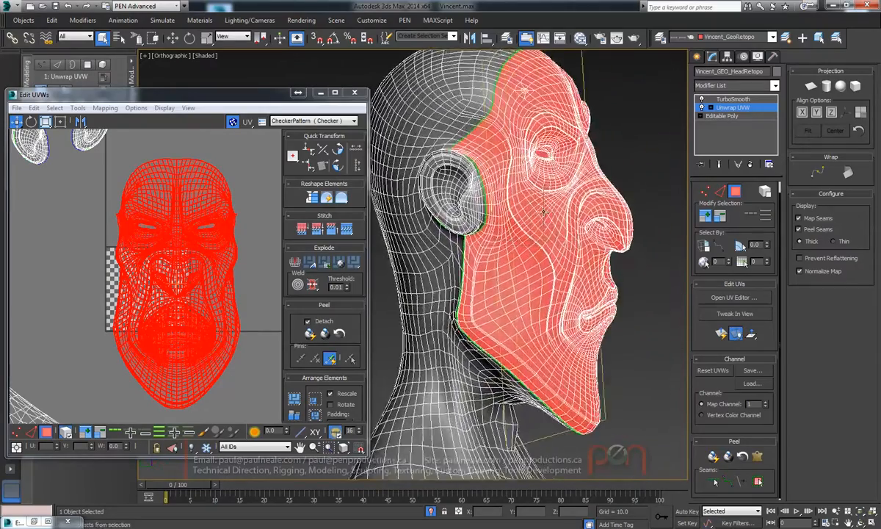
{"action": "scroll", "coordinate": [145, 279], "scroll_direction": "down", "scroll_amount": 3}
{"action": "left_click_drag", "start_coordinate": [342, 196], "coordinate": [344, 216]}
{"action": "left_click_drag", "start_coordinate": [90, 122], "coordinate": [97, 63]}
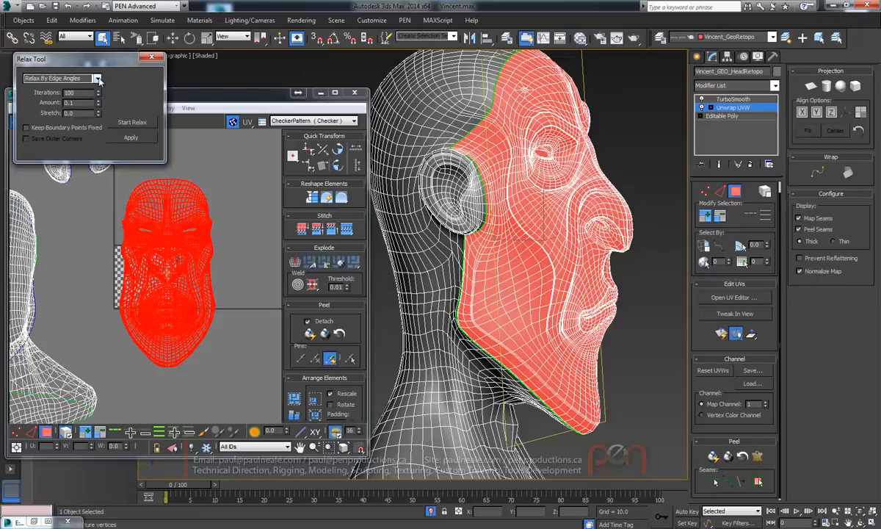
Relax the face shell repeatedly by Centers with 100 iterations and an amount of 0.1
{"action": "left_click", "coordinate": [97, 79]}
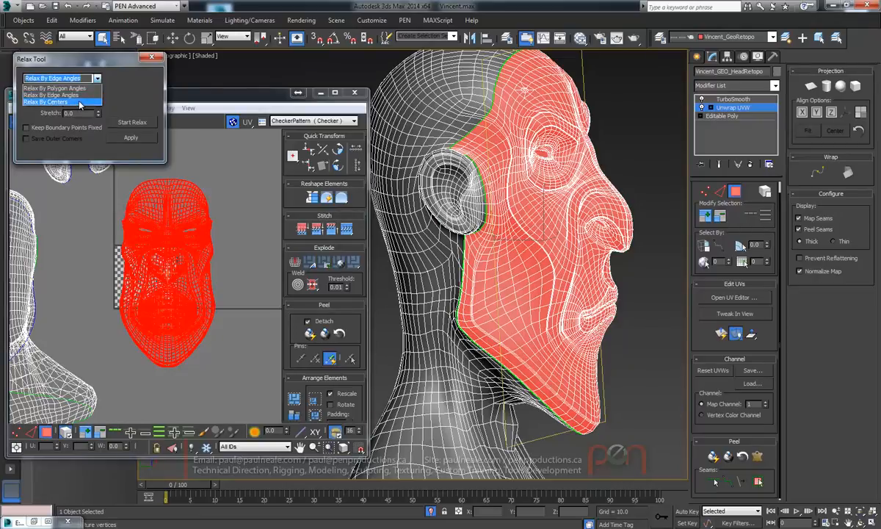
{"action": "left_click", "coordinate": [80, 103]}
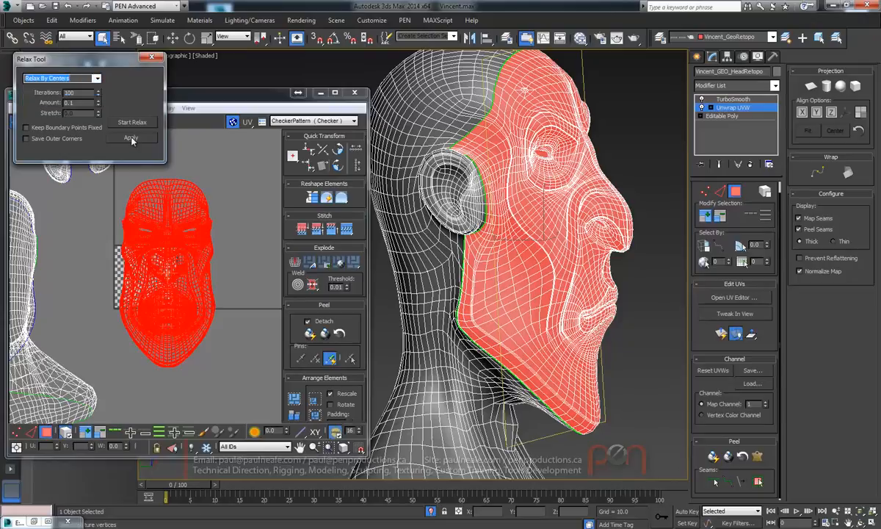
{"action": "left_click", "coordinate": [131, 139]}
{"action": "left_click", "coordinate": [133, 140]}
{"action": "left_click", "coordinate": [133, 140]}
{"action": "middle_click_drag", "start_coordinate": [161, 285], "coordinate": [177, 272]}
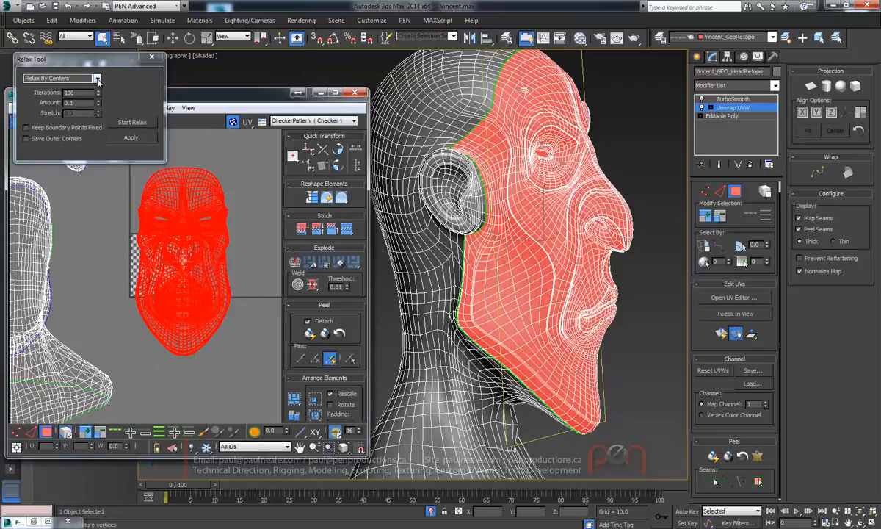
{"action": "middle_click_drag", "start_coordinate": [566, 214], "coordinate": [523, 213], "text": "alt"}
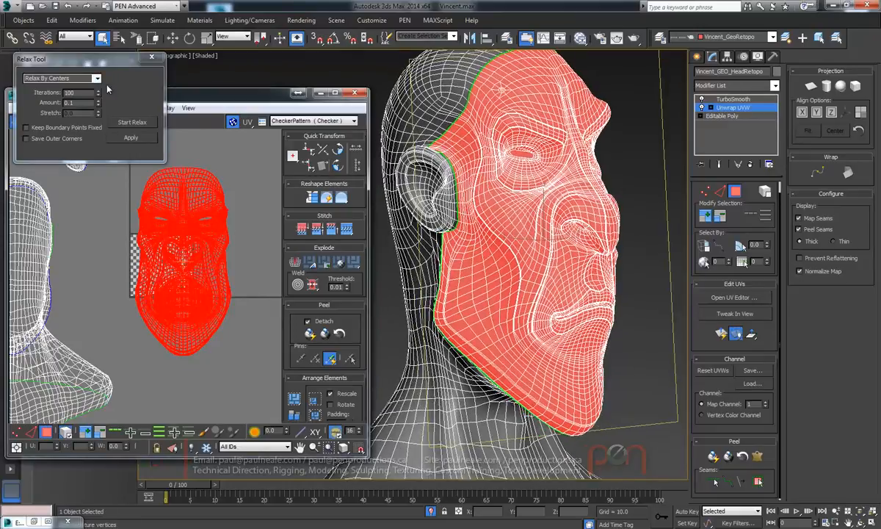
Relax the face shell by Polygon Angles with 100 iterations, an amount of 0.1 and a stretch of 0
{"action": "left_click", "coordinate": [96, 78]}
{"action": "left_click", "coordinate": [93, 94]}
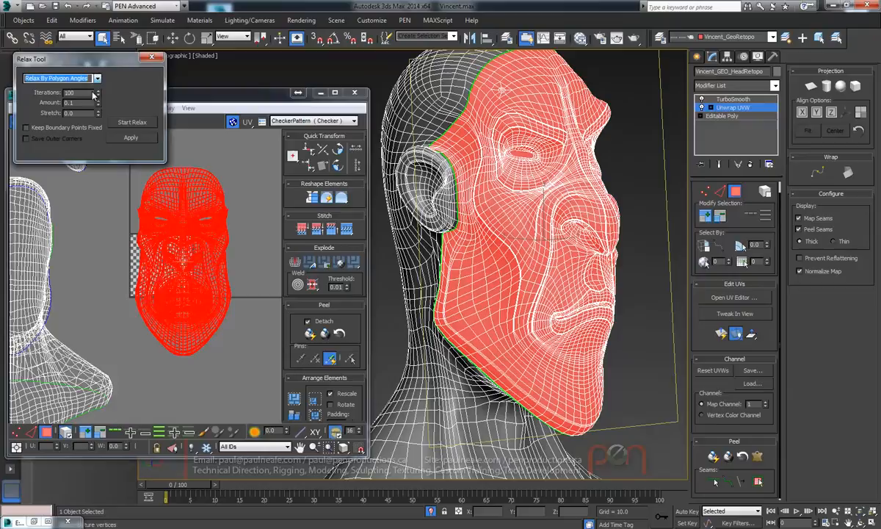
{"action": "left_click", "coordinate": [133, 123]}
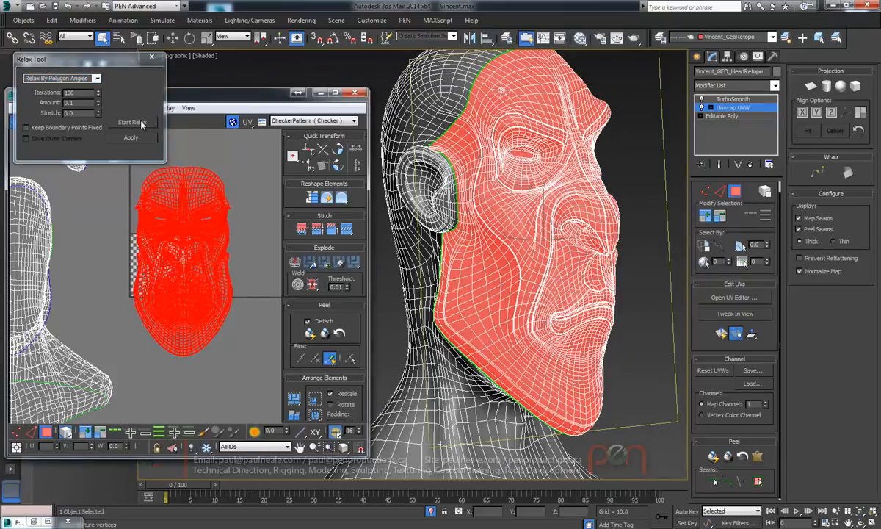
{"action": "left_click", "coordinate": [140, 122]}
Relax the face shell by Edge Angles with 100 iterations
{"action": "left_click", "coordinate": [96, 78]}
{"action": "left_click", "coordinate": [81, 93]}
{"action": "left_click", "coordinate": [129, 122]}
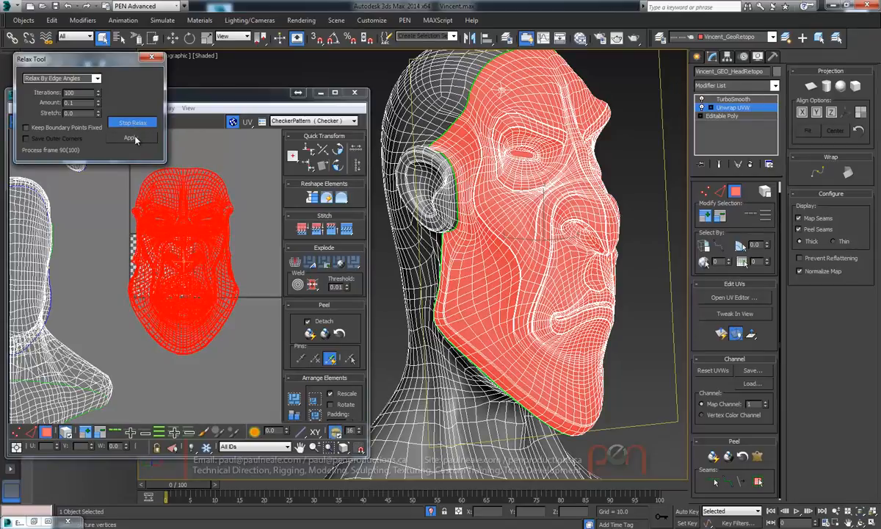
Switch to vertices and select the seam vertex where the hairline seam meets the top of the first ear
{"action": "middle_click_drag", "start_coordinate": [180, 223], "coordinate": [181, 324], "text": "ctrl+alt"}
{"action": "middle_click_drag", "start_coordinate": [497, 179], "coordinate": [494, 216], "text": "alt"}
{"action": "key", "text": "1"}
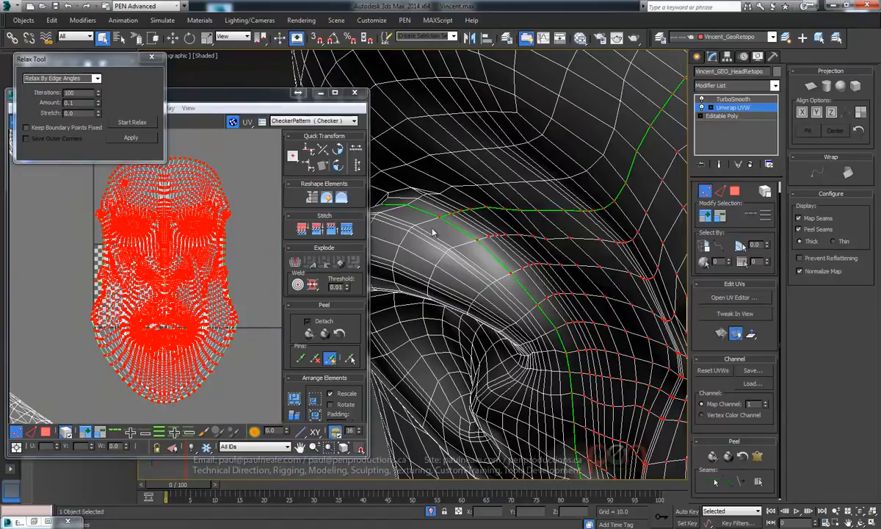
{"action": "left_click", "coordinate": [438, 219]}
{"action": "scroll", "coordinate": [474, 190], "scroll_direction": "down", "scroll_amount": 7}
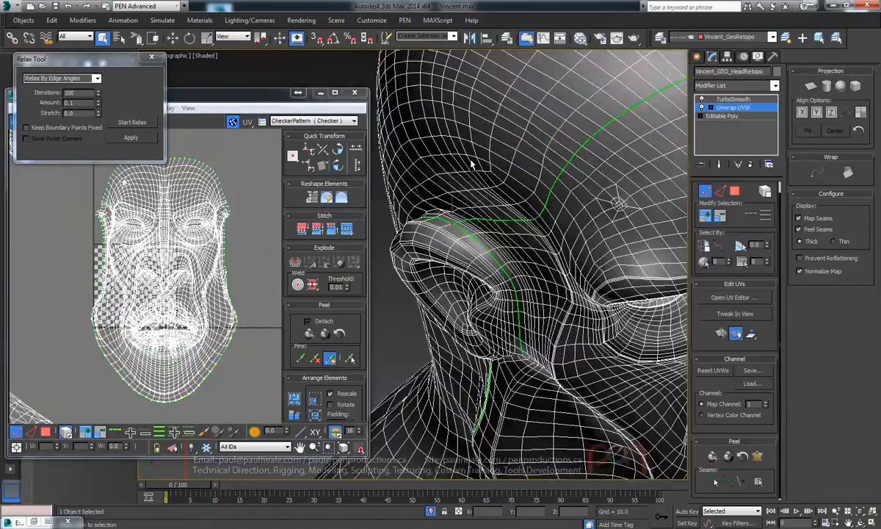
Add the matching seam vertex at the top of the opposite ear to the selection
{"action": "middle_click_drag", "start_coordinate": [165, 243], "coordinate": [215, 218]}
{"action": "scroll", "coordinate": [551, 215], "scroll_direction": "down", "scroll_amount": 3}
{"action": "middle_click_drag", "start_coordinate": [551, 215], "coordinate": [437, 206], "text": "alt"}
{"action": "scroll", "coordinate": [533, 293], "scroll_direction": "up", "scroll_amount": 7}
{"action": "middle_click_drag", "start_coordinate": [525, 383], "coordinate": [522, 376], "text": "alt"}
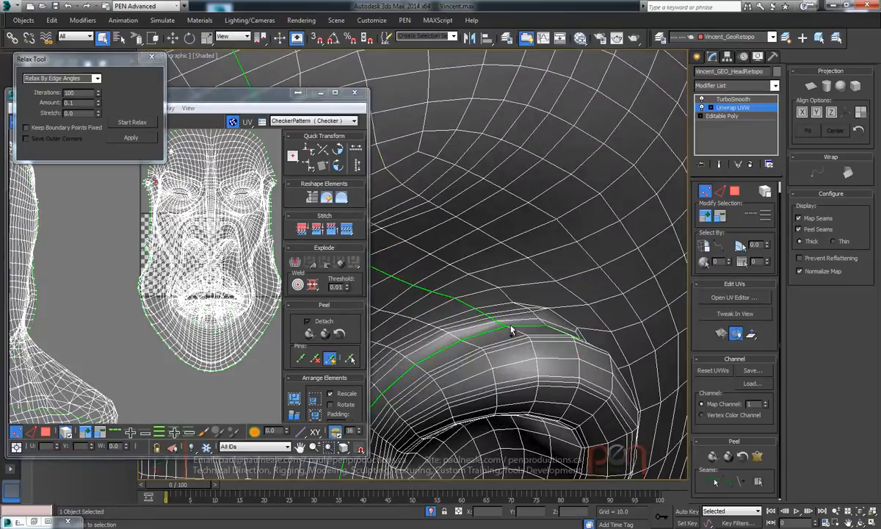
{"action": "scroll", "coordinate": [513, 328], "scroll_direction": "down", "scroll_amount": 5}
{"action": "middle_click_drag", "start_coordinate": [513, 328], "coordinate": [470, 294], "text": "alt"}
{"action": "scroll", "coordinate": [443, 275], "scroll_direction": "up", "scroll_amount": 5}
{"action": "scroll", "coordinate": [441, 274], "scroll_direction": "down", "scroll_amount": 5}
Add the seam vertex at the jaw corner below the ear to the selection
{"action": "middle_click_drag", "start_coordinate": [472, 197], "coordinate": [458, 128], "text": "alt"}
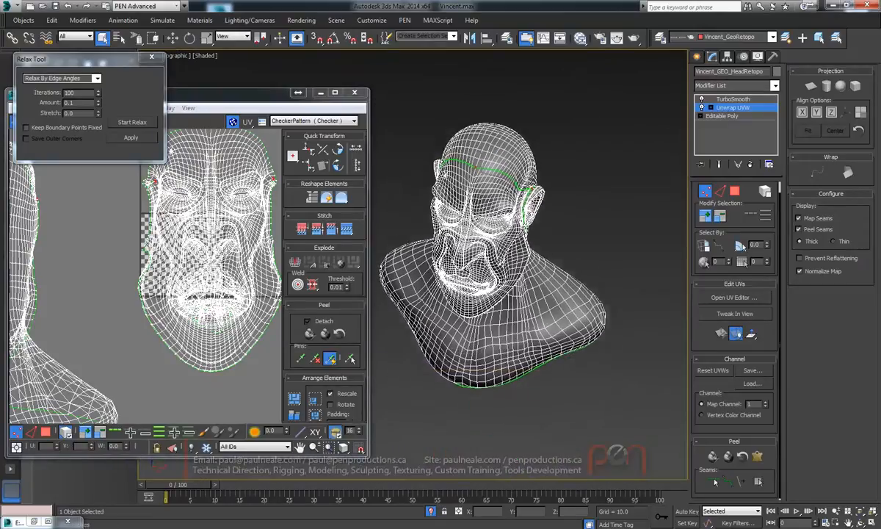
{"action": "scroll", "coordinate": [503, 254], "scroll_direction": "up", "scroll_amount": 5}
{"action": "middle_click_drag", "start_coordinate": [498, 257], "coordinate": [473, 244], "text": "alt"}
{"action": "scroll", "coordinate": [475, 251], "scroll_direction": "up", "scroll_amount": 3}
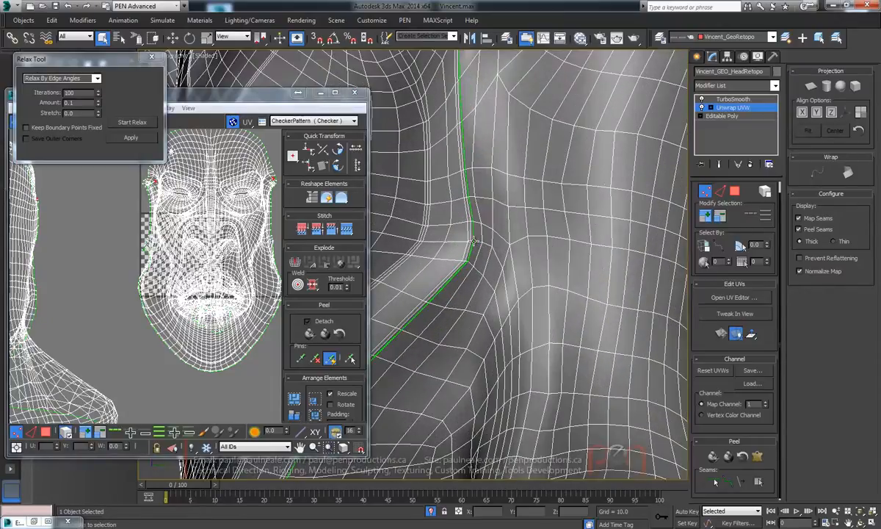
{"action": "scroll", "coordinate": [478, 252], "scroll_direction": "down", "scroll_amount": 8}
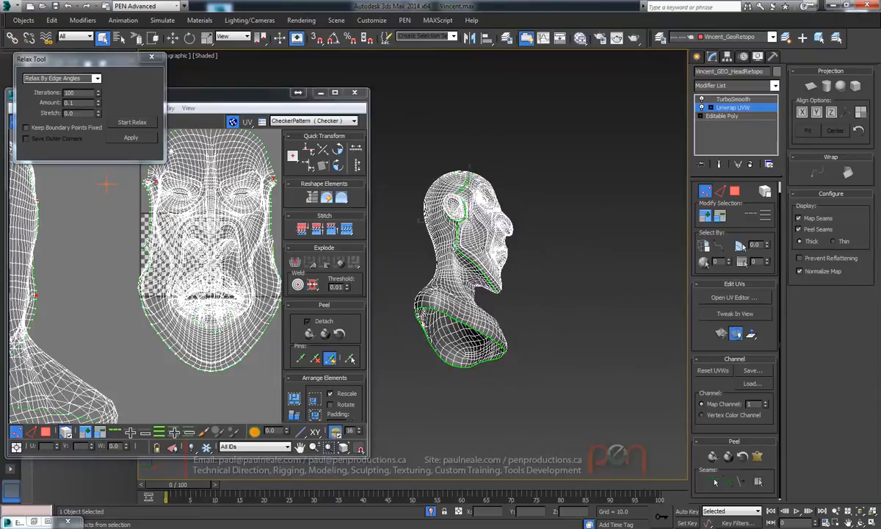
Select the edges along the inner lip line and break the UVs there
{"action": "scroll", "coordinate": [465, 254], "scroll_direction": "up", "scroll_amount": 7}
{"action": "middle_click_drag", "start_coordinate": [473, 345], "coordinate": [498, 331], "text": "alt"}
{"action": "middle_click_drag", "start_coordinate": [496, 264], "coordinate": [422, 236], "text": "alt"}
{"action": "middle_click_drag", "start_coordinate": [599, 287], "coordinate": [638, 192], "text": "alt"}
{"action": "scroll", "coordinate": [637, 192], "scroll_direction": "up", "scroll_amount": 5}
{"action": "middle_click_drag", "start_coordinate": [661, 254], "coordinate": [508, 251]}
{"action": "right_click", "coordinate": [212, 238]}
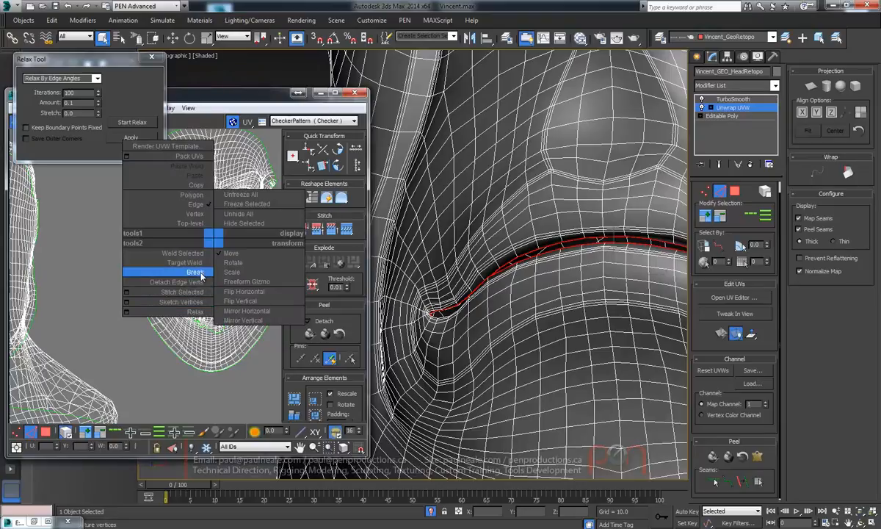
{"action": "left_click", "coordinate": [199, 275]}
Move the detached mouth-interior shell clear of the face, above the back-of-head shell, and select the face shell
{"action": "scroll", "coordinate": [239, 258], "scroll_direction": "down", "scroll_amount": 3}
{"action": "left_click", "coordinate": [48, 435]}
{"action": "left_click", "coordinate": [214, 332]}
{"action": "left_click_drag", "start_coordinate": [220, 320], "coordinate": [37, 200]}
{"action": "left_click_drag", "start_coordinate": [270, 260], "coordinate": [176, 275]}
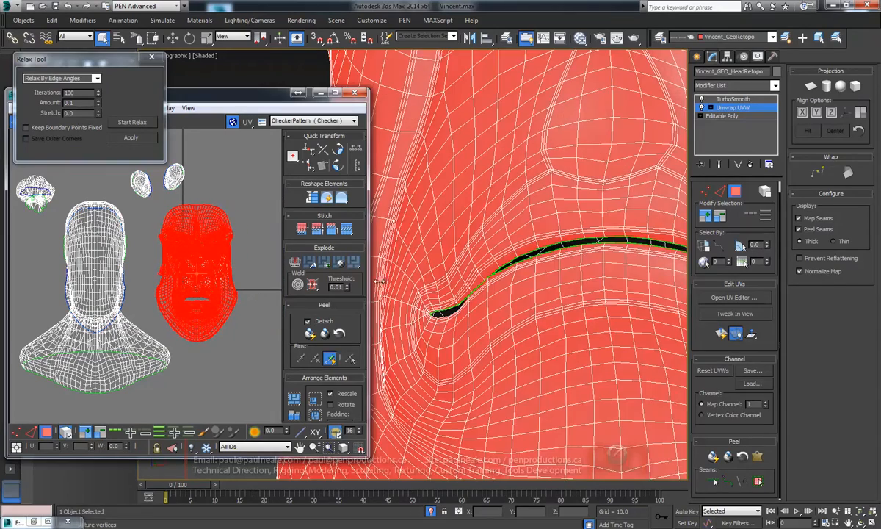
Return to vertices and complete the face seam selection with the remaining jaw corner and the chin tip
{"action": "middle_click_drag", "start_coordinate": [466, 254], "coordinate": [485, 226]}
{"action": "scroll", "coordinate": [486, 227], "scroll_direction": "down", "scroll_amount": 2}
{"action": "left_click", "coordinate": [491, 261]}
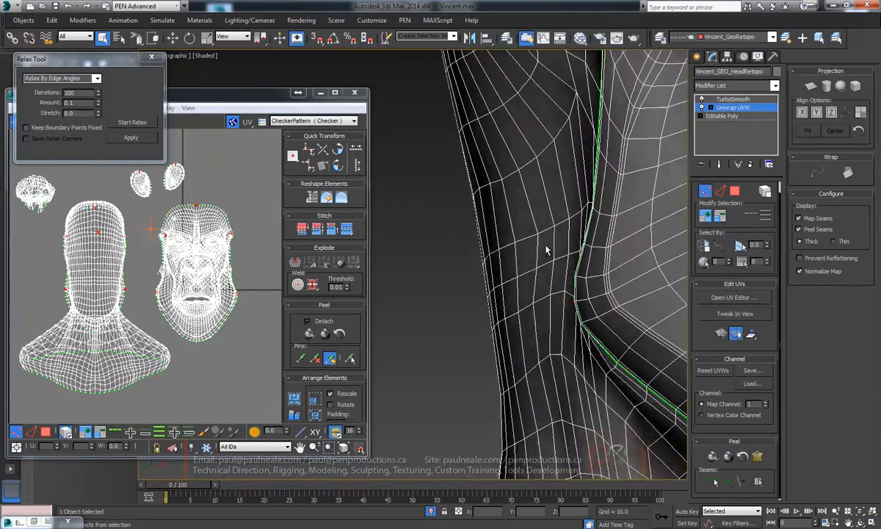
{"action": "scroll", "coordinate": [547, 250], "scroll_direction": "down", "scroll_amount": 3}
{"action": "middle_click_drag", "start_coordinate": [604, 226], "coordinate": [488, 205], "text": "alt"}
{"action": "scroll", "coordinate": [478, 221], "scroll_direction": "up", "scroll_amount": 3}
{"action": "middle_click_drag", "start_coordinate": [541, 229], "coordinate": [556, 213]}
{"action": "scroll", "coordinate": [546, 140], "scroll_direction": "up", "scroll_amount": 2}
{"action": "scroll", "coordinate": [548, 160], "scroll_direction": "down", "scroll_amount": 5}
{"action": "middle_click_drag", "start_coordinate": [200, 236], "coordinate": [222, 251]}
{"action": "scroll", "coordinate": [222, 251], "scroll_direction": "down", "scroll_amount": 2}
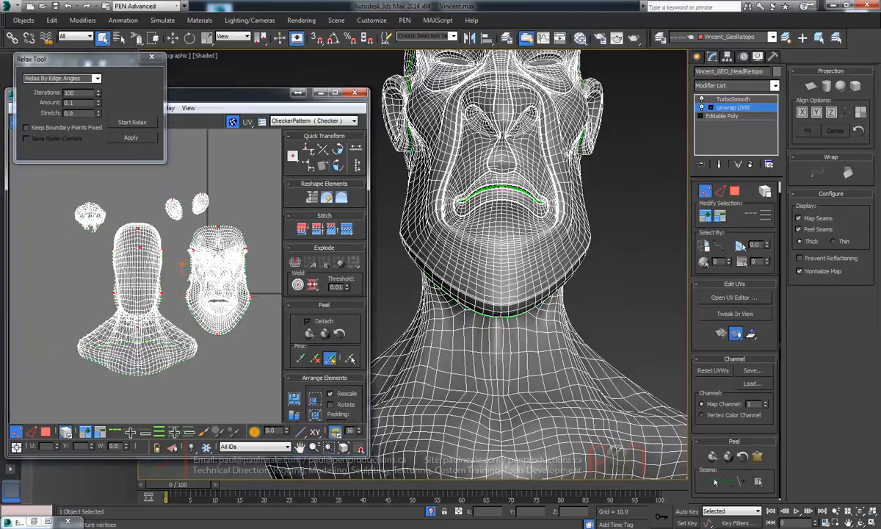
{"action": "scroll", "coordinate": [192, 278], "scroll_direction": "up", "scroll_amount": 2}
Maximize the UV editor and pin the face shell's selected forehead, ear, jaw and chin vertices
{"action": "double_click", "coordinate": [251, 100]}
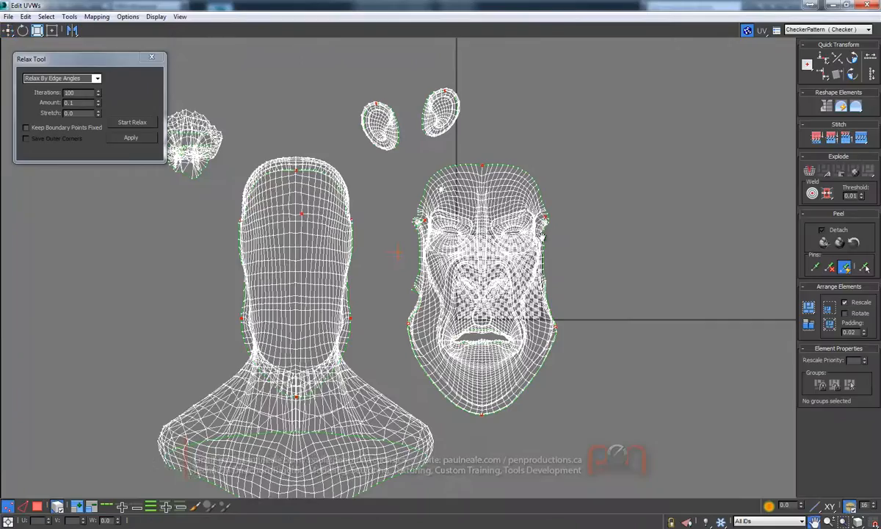
{"action": "scroll", "coordinate": [328, 151], "scroll_direction": "down", "scroll_amount": 2}
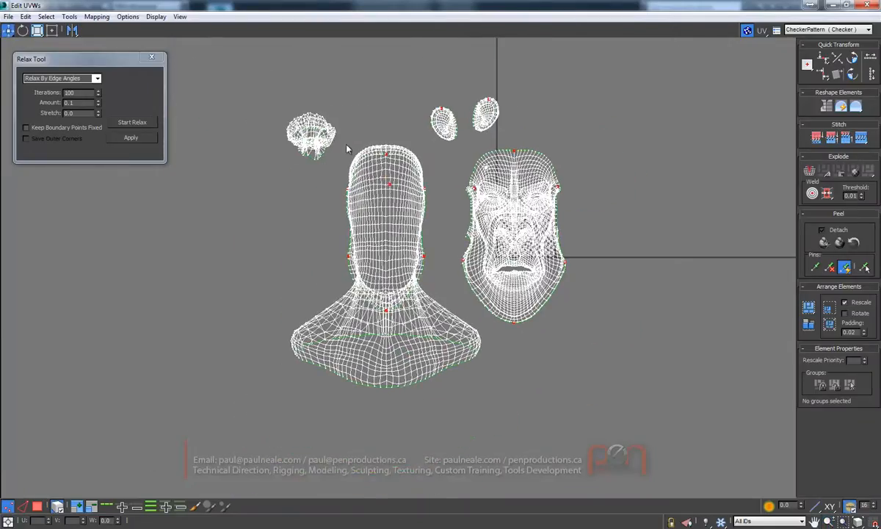
{"action": "left_click", "coordinate": [456, 399]}
{"action": "scroll", "coordinate": [524, 199], "scroll_direction": "up", "scroll_amount": 3}
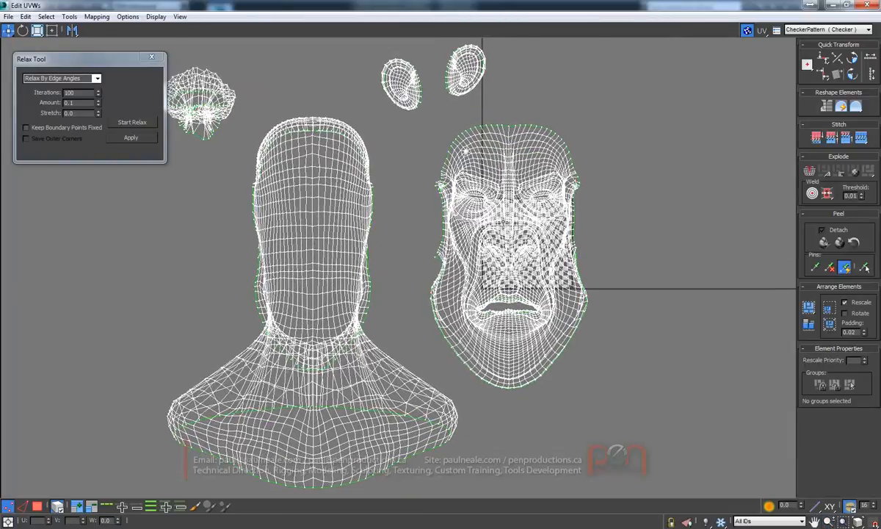
{"action": "scroll", "coordinate": [402, 248], "scroll_direction": "down", "scroll_amount": 2}
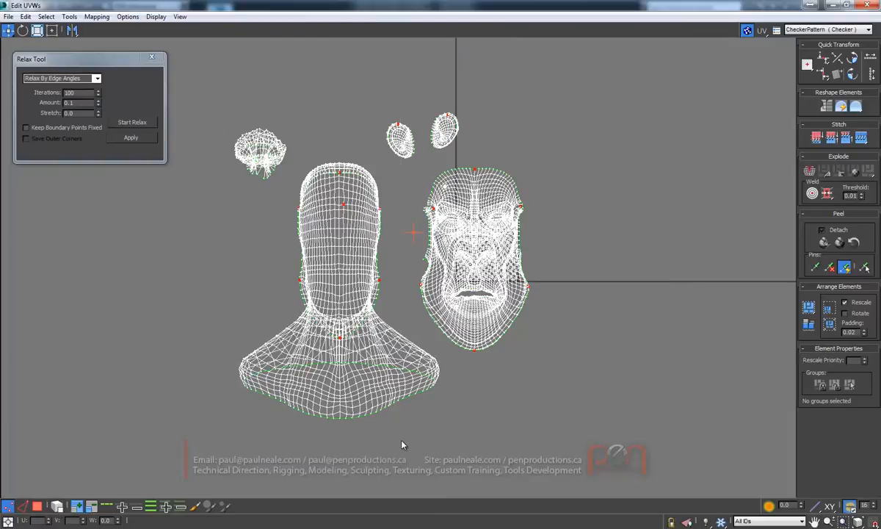
{"action": "scroll", "coordinate": [477, 318], "scroll_direction": "up", "scroll_amount": 5}
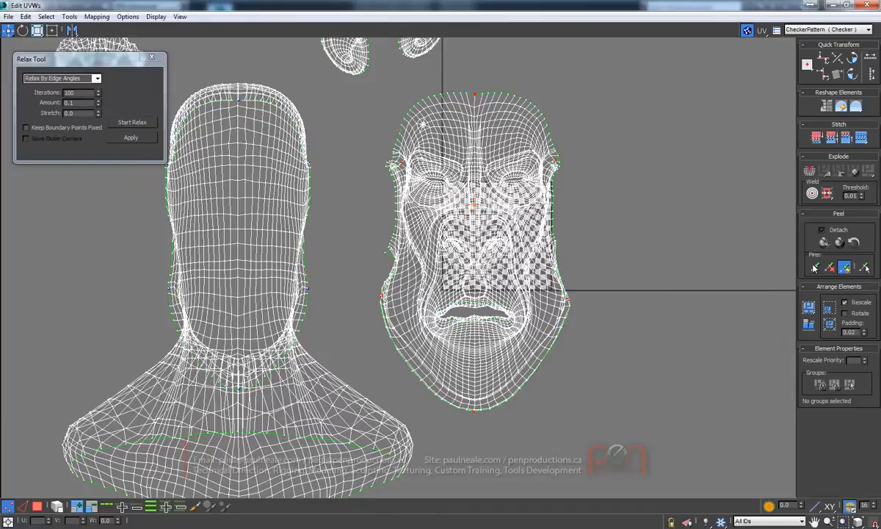
{"action": "scroll", "coordinate": [526, 270], "scroll_direction": "down", "scroll_amount": 3}
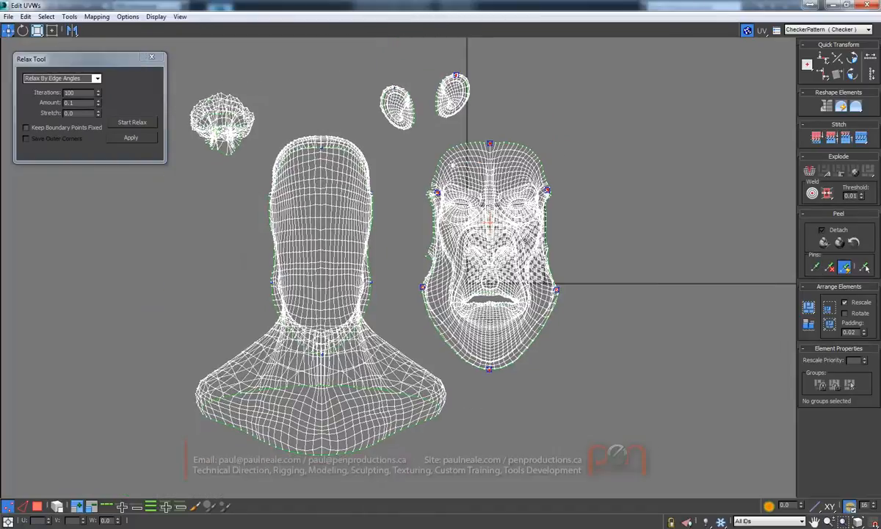
Select the whole face shell as polygons and flatten it with Peel Mode around its pinned vertices
{"action": "key", "text": "3"}
{"action": "middle_click_drag", "start_coordinate": [544, 168], "coordinate": [510, 170]}
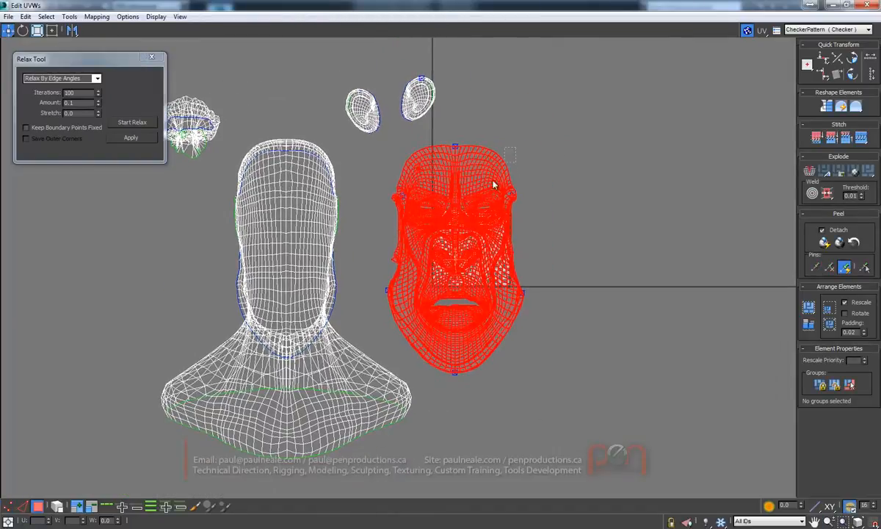
{"action": "left_click_drag", "start_coordinate": [509, 155], "coordinate": [496, 179]}
{"action": "middle_click_drag", "start_coordinate": [453, 311], "coordinate": [459, 303]}
{"action": "double_click", "coordinate": [454, 302]}
{"action": "middle_click_drag", "start_coordinate": [528, 238], "coordinate": [463, 251]}
{"action": "scroll", "coordinate": [463, 252], "scroll_direction": "down", "scroll_amount": 5}
{"action": "key", "text": "w"}
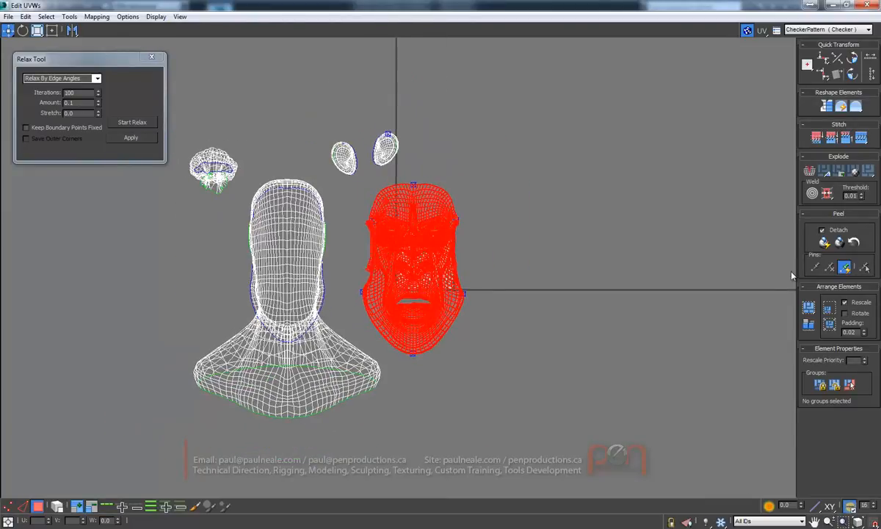
{"action": "left_click", "coordinate": [840, 244]}
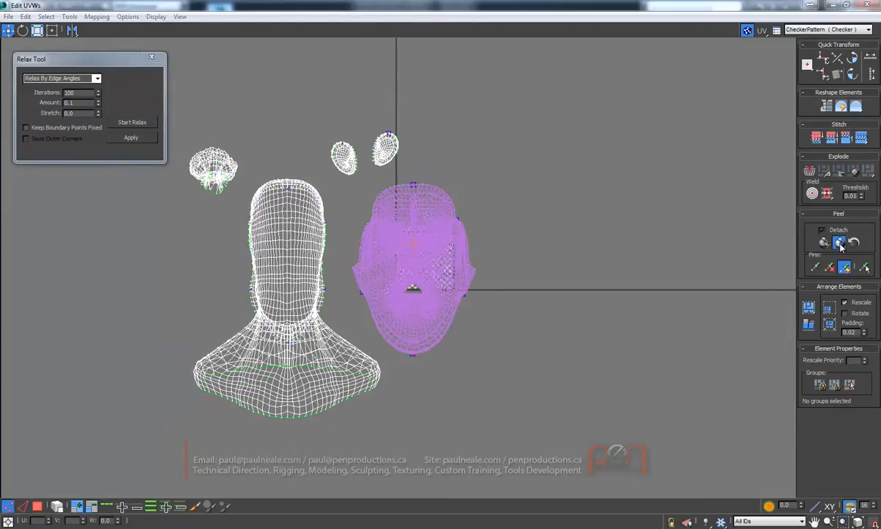
{"action": "scroll", "coordinate": [410, 319], "scroll_direction": "up", "scroll_amount": 5}
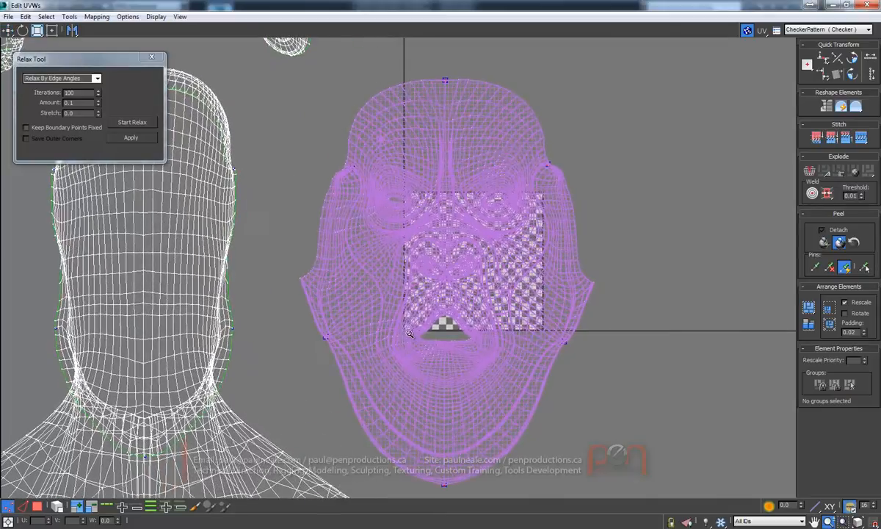
{"action": "middle_click_drag", "start_coordinate": [410, 337], "coordinate": [380, 319], "text": "ctrl+alt"}
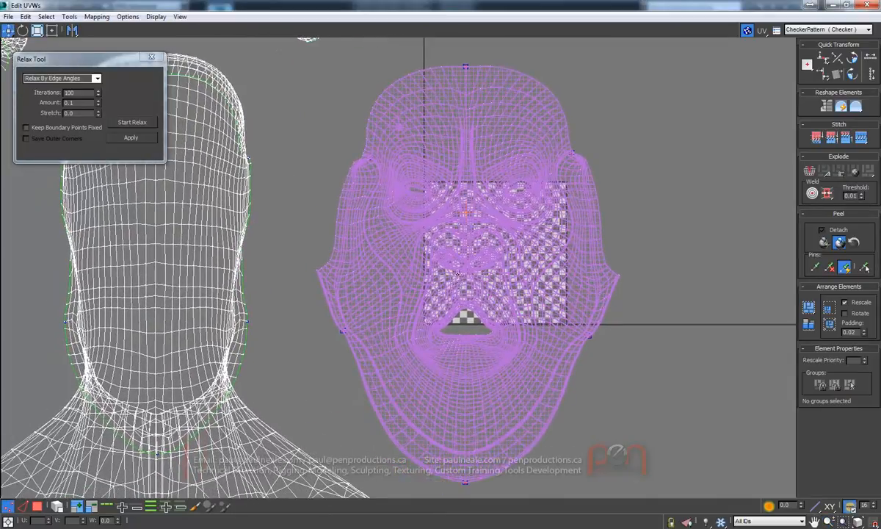
{"action": "middle_click_drag", "start_coordinate": [625, 294], "coordinate": [629, 292], "text": "ctrl+alt"}
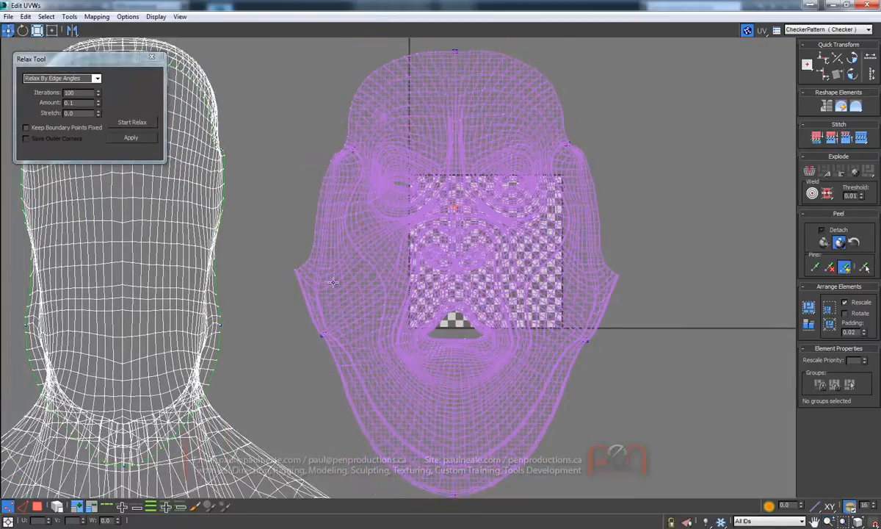
Restore the UV editor to its smaller window and display the CheckerPattern map on the head model
{"action": "middle_click_drag", "start_coordinate": [310, 289], "coordinate": [346, 271]}
{"action": "double_click", "coordinate": [756, 8]}
{"action": "middle_click_drag", "start_coordinate": [464, 197], "coordinate": [565, 294]}
{"action": "left_click", "coordinate": [737, 111]}
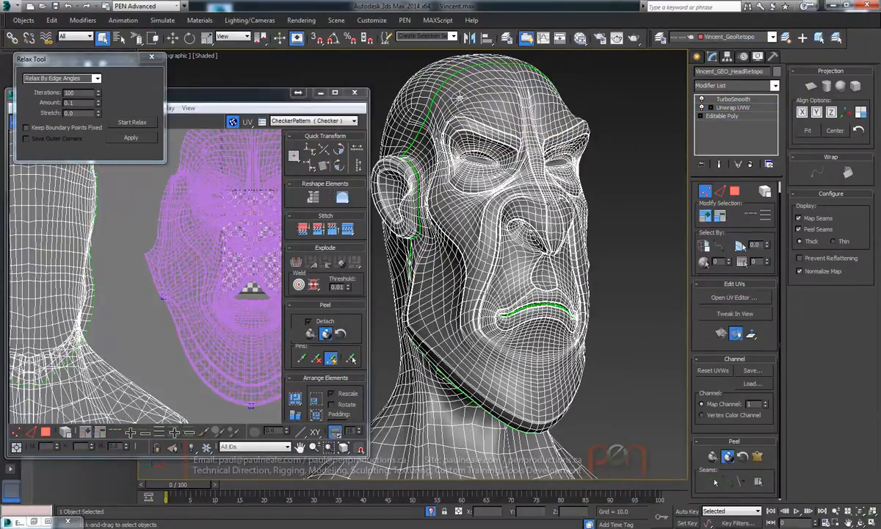
{"action": "middle_click_drag", "start_coordinate": [581, 191], "coordinate": [589, 185]}
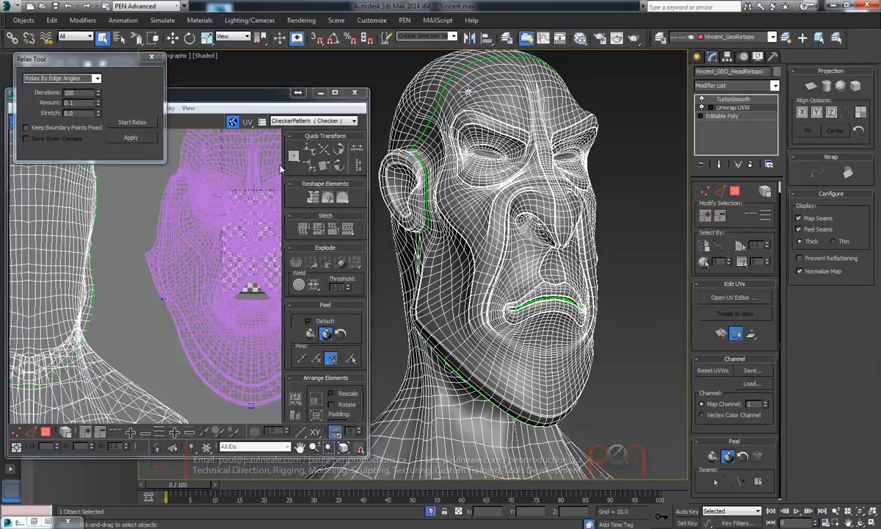
{"action": "left_click", "coordinate": [273, 119]}
{"action": "left_click", "coordinate": [271, 128]}
Examine the checker pattern across the forehead, face and ear areas for distortion from several angles
{"action": "middle_click_drag", "start_coordinate": [469, 91], "coordinate": [510, 117], "text": "alt"}
{"action": "scroll", "coordinate": [542, 236], "scroll_direction": "up", "scroll_amount": 6}
{"action": "scroll", "coordinate": [541, 237], "scroll_direction": "down", "scroll_amount": 4}
{"action": "middle_click_drag", "start_coordinate": [547, 239], "coordinate": [509, 243], "text": "alt"}
{"action": "middle_click_drag", "start_coordinate": [187, 244], "coordinate": [131, 261]}
{"action": "middle_click_drag", "start_coordinate": [489, 236], "coordinate": [528, 234], "text": "alt"}
{"action": "middle_click_drag", "start_coordinate": [487, 181], "coordinate": [463, 163], "text": "alt"}
{"action": "scroll", "coordinate": [472, 214], "scroll_direction": "down", "scroll_amount": 2}
Replace the checker material nodes in the Slate Material Editor with the head's material, open its checker map and set the nodes apart
{"action": "left_click", "coordinate": [581, 38]}
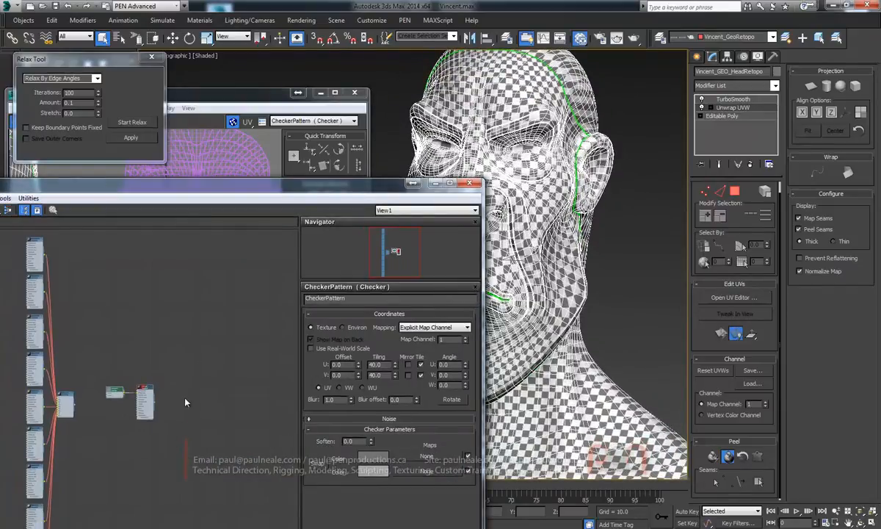
{"action": "key", "text": "Delete"}
{"action": "left_click_drag", "start_coordinate": [142, 191], "coordinate": [248, 232]}
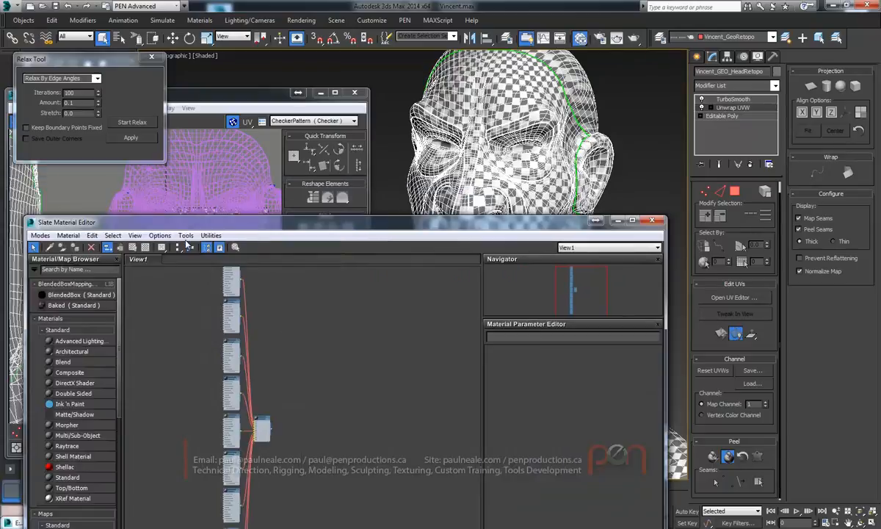
{"action": "left_click", "coordinate": [471, 94]}
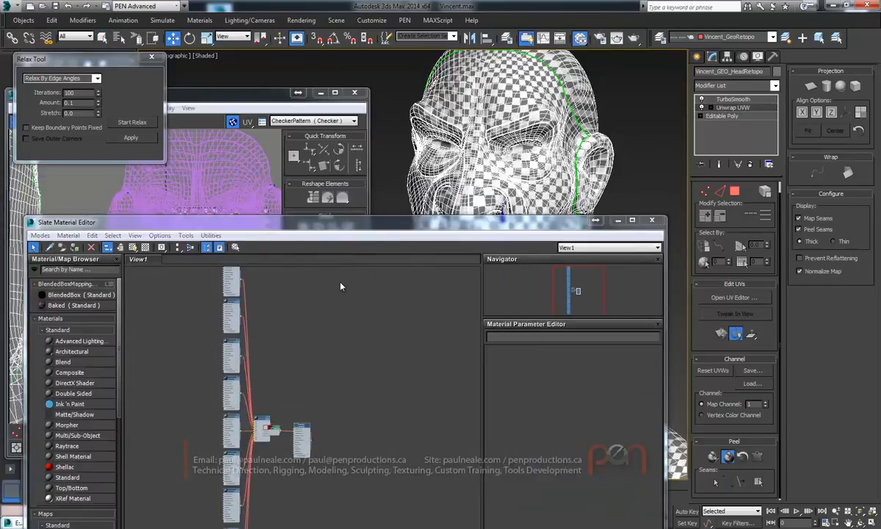
{"action": "middle_click_drag", "start_coordinate": [331, 388], "coordinate": [382, 305]}
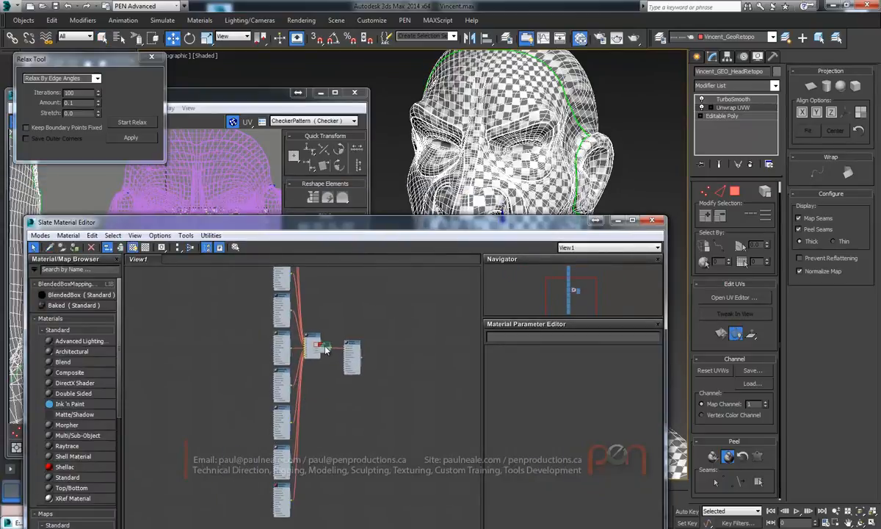
{"action": "double_click", "coordinate": [326, 350]}
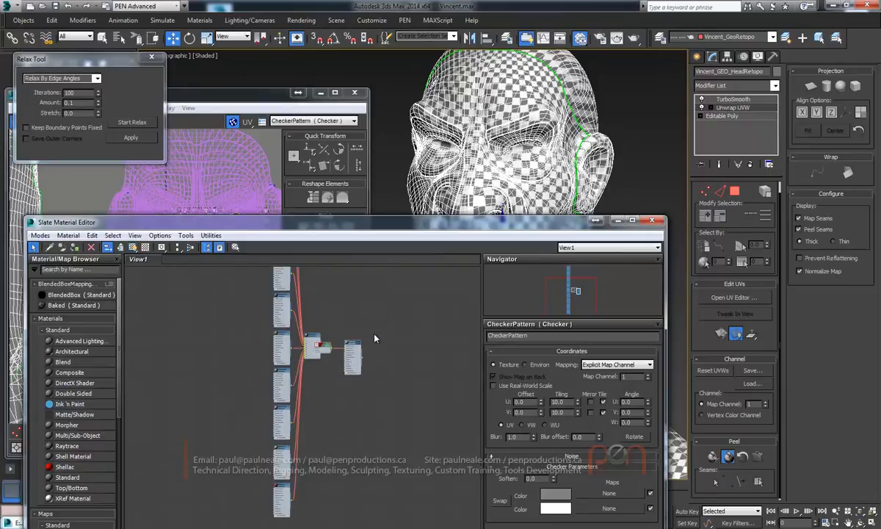
{"action": "left_click_drag", "start_coordinate": [354, 347], "coordinate": [390, 335]}
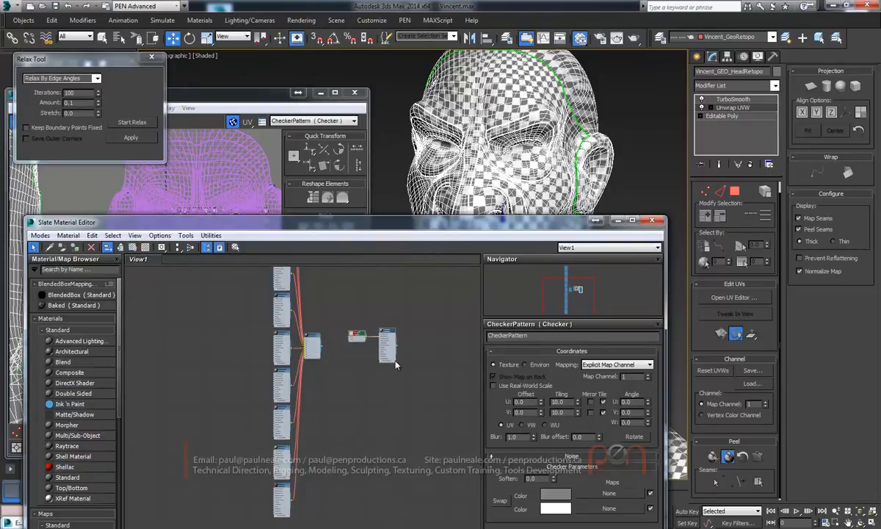
Set the CheckerPattern map's U and V tiling to 40 and close the material editor
{"action": "middle_click_drag", "start_coordinate": [393, 368], "coordinate": [353, 432]}
{"action": "scroll", "coordinate": [346, 435], "scroll_direction": "up", "scroll_amount": 5}
{"action": "middle_click_drag", "start_coordinate": [261, 387], "coordinate": [287, 342]}
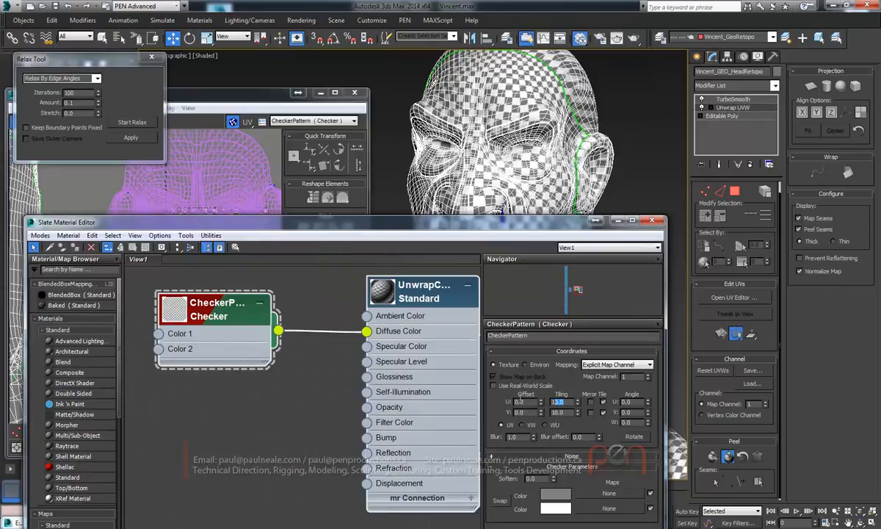
{"action": "key", "text": "Tab"}
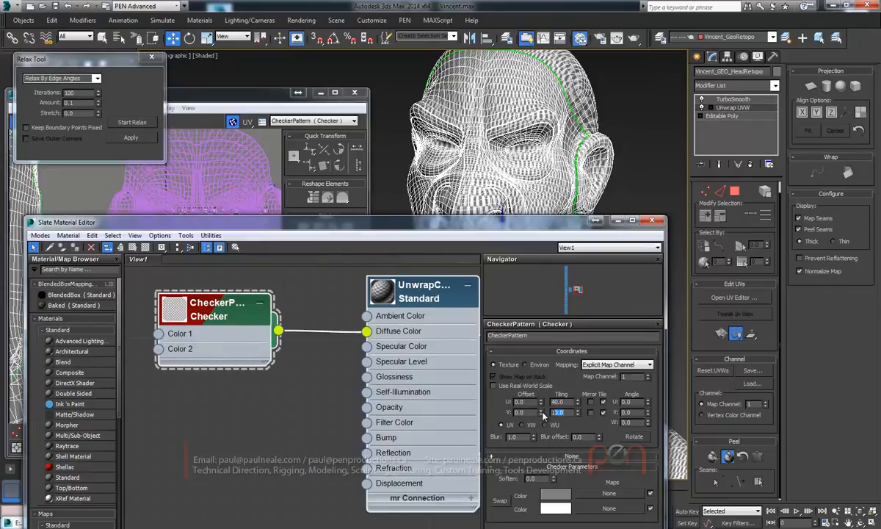
{"action": "type", "text": "40"}
{"action": "key", "text": "Return"}
{"action": "left_click", "coordinate": [652, 222]}
Examine the finer checker pattern around the nose, cheeks, mouth and jaw for stretching
{"action": "scroll", "coordinate": [497, 382], "scroll_direction": "up", "scroll_amount": 5}
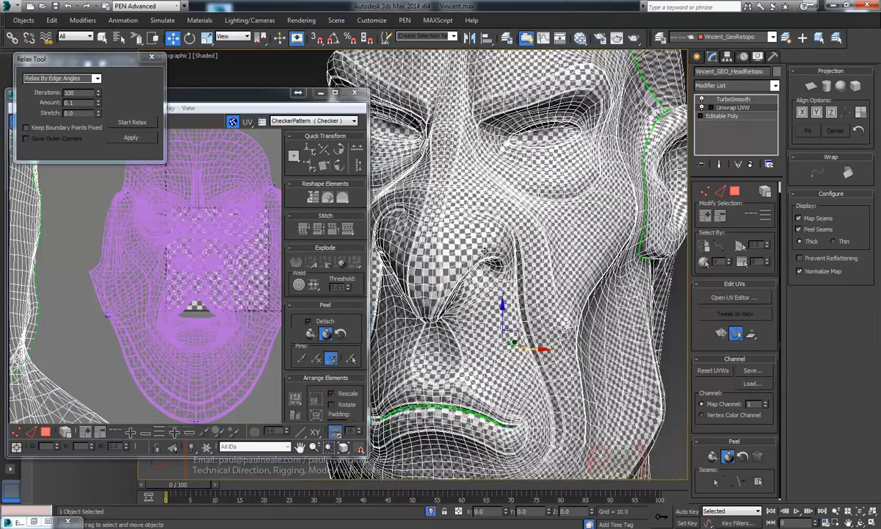
{"action": "scroll", "coordinate": [486, 253], "scroll_direction": "down", "scroll_amount": 6}
{"action": "mouse_move", "coordinate": [486, 252]}
{"action": "middle_mouse_down", "text": "alt"}
{"action": "mouse_move", "coordinate": [443, 213]}
{"action": "mouse_move", "coordinate": [499, 257]}
{"action": "middle_mouse_up", "text": "alt"}
{"action": "scroll", "coordinate": [499, 294], "scroll_direction": "up", "scroll_amount": 6}
{"action": "middle_click_drag", "start_coordinate": [499, 304], "coordinate": [535, 235], "text": "alt"}
{"action": "scroll", "coordinate": [499, 305], "scroll_direction": "down", "scroll_amount": 4}
{"action": "scroll", "coordinate": [168, 263], "scroll_direction": "down", "scroll_amount": 4}
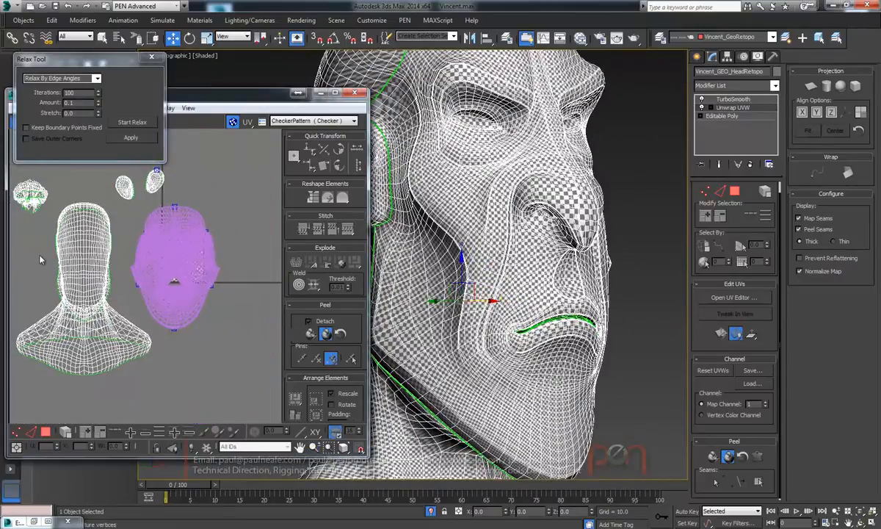
{"action": "middle_click_drag", "start_coordinate": [154, 263], "coordinate": [163, 261]}
{"action": "middle_click_drag", "start_coordinate": [457, 245], "coordinate": [479, 237]}
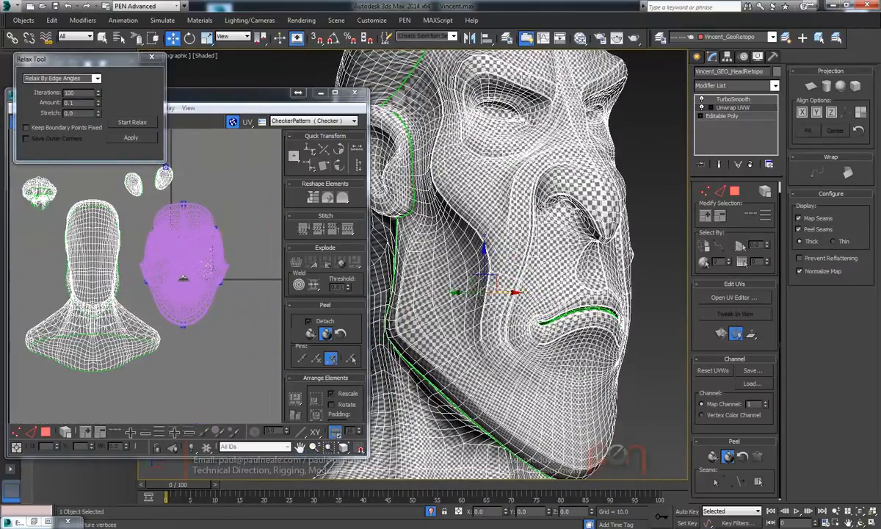
{"action": "middle_click_drag", "start_coordinate": [531, 211], "coordinate": [572, 223], "text": "alt"}
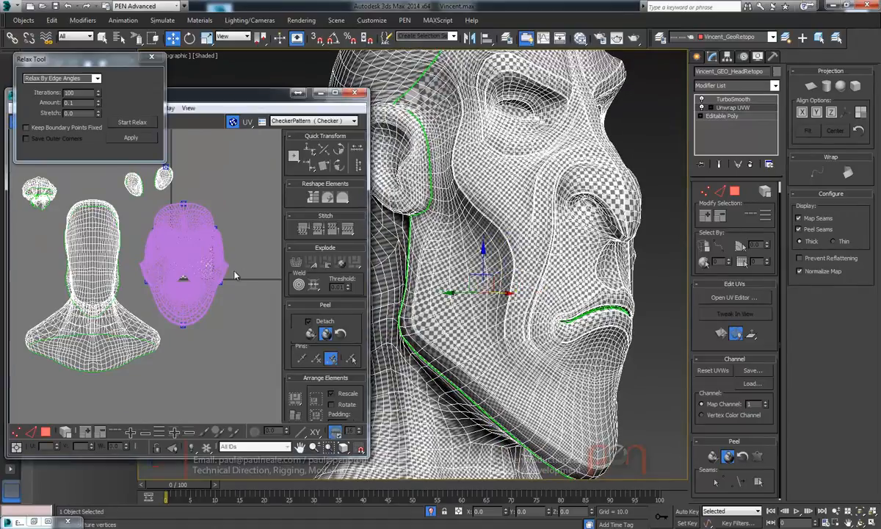
Shift the UV editor window partly over the viewport and switch it to vertex selection
{"action": "middle_click_drag", "start_coordinate": [174, 244], "coordinate": [172, 202], "text": "ctrl+alt"}
{"action": "middle_click_drag", "start_coordinate": [126, 239], "coordinate": [215, 309]}
{"action": "middle_click_drag", "start_coordinate": [209, 329], "coordinate": [201, 258], "text": "ctrl+alt"}
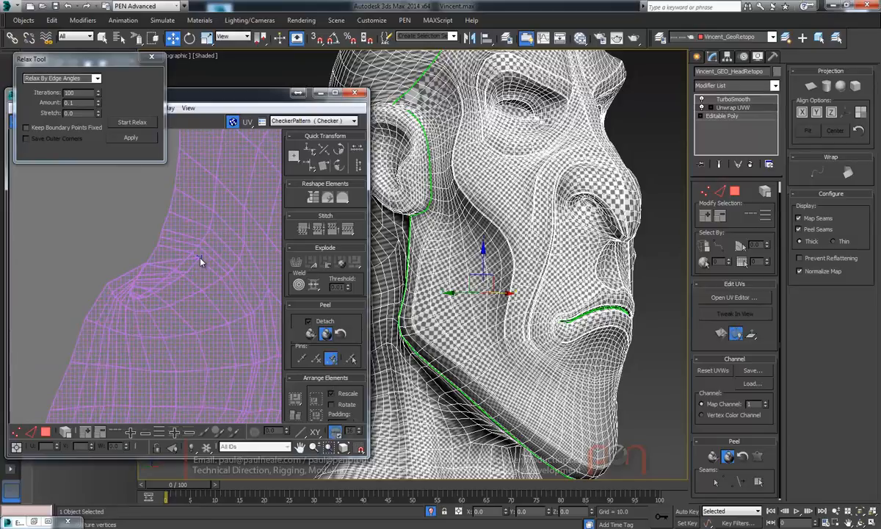
{"action": "left_click_drag", "start_coordinate": [236, 94], "coordinate": [350, 118]}
{"action": "middle_click_drag", "start_coordinate": [186, 419], "coordinate": [170, 420]}
{"action": "left_click", "coordinate": [132, 458]}
Move the pinned vertex at the middle of the face shell's forehead edge upward
{"action": "middle_click_drag", "start_coordinate": [304, 277], "coordinate": [280, 278]}
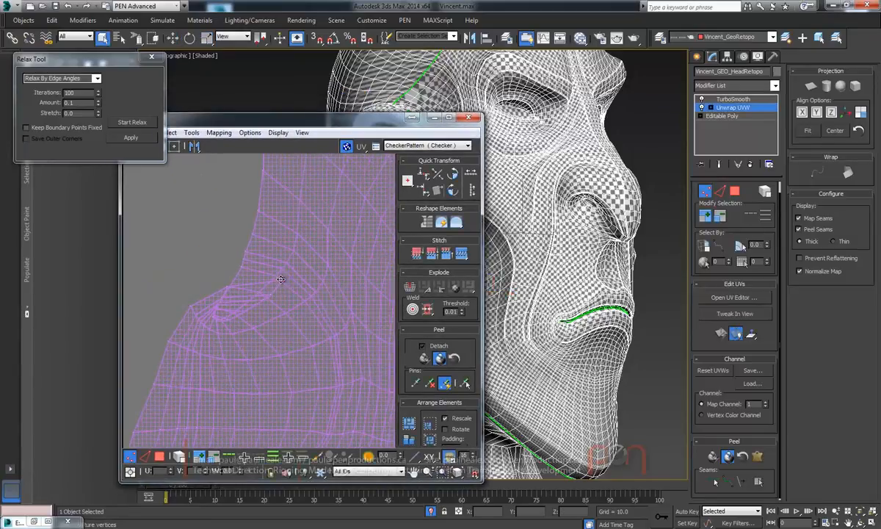
{"action": "scroll", "coordinate": [202, 235], "scroll_direction": "up", "scroll_amount": 4}
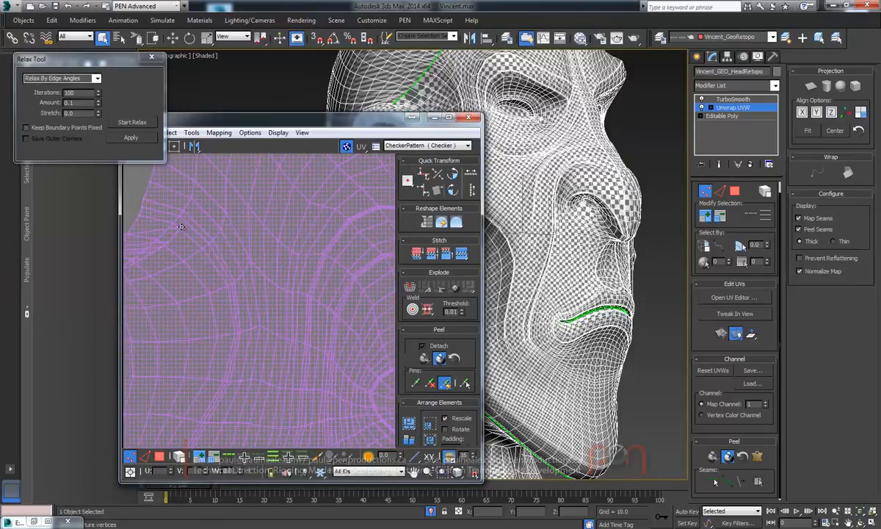
{"action": "scroll", "coordinate": [180, 227], "scroll_direction": "down", "scroll_amount": 6}
{"action": "middle_click_drag", "start_coordinate": [258, 228], "coordinate": [246, 215]}
{"action": "left_click_drag", "start_coordinate": [271, 189], "coordinate": [273, 183]}
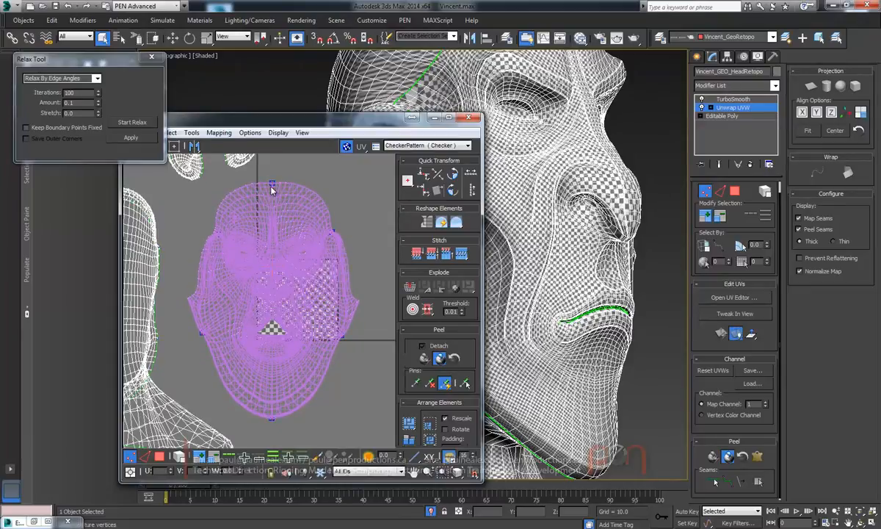
{"action": "left_click_drag", "start_coordinate": [273, 184], "coordinate": [273, 171]}
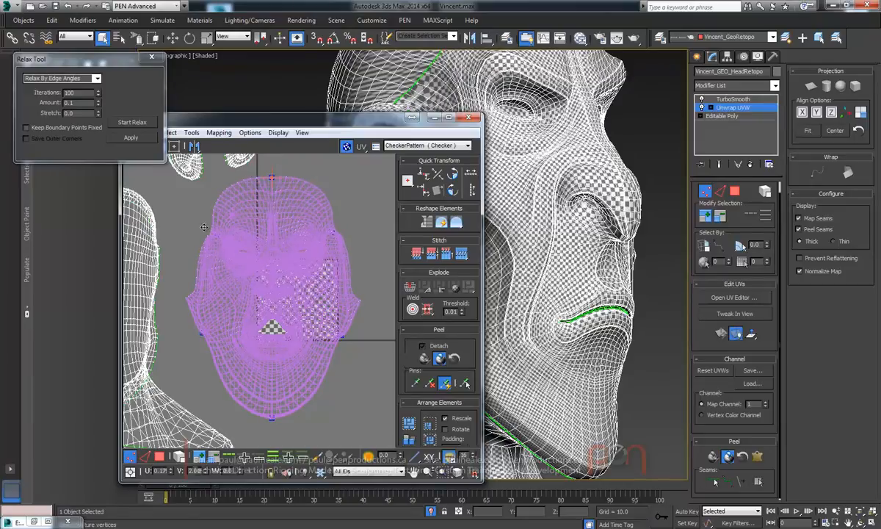
Pull the pinned upper-ear vertex on the face shell's left side outward, away from the eye
{"action": "scroll", "coordinate": [210, 232], "scroll_direction": "up", "scroll_amount": 4}
{"action": "scroll", "coordinate": [258, 289], "scroll_direction": "up", "scroll_amount": 5}
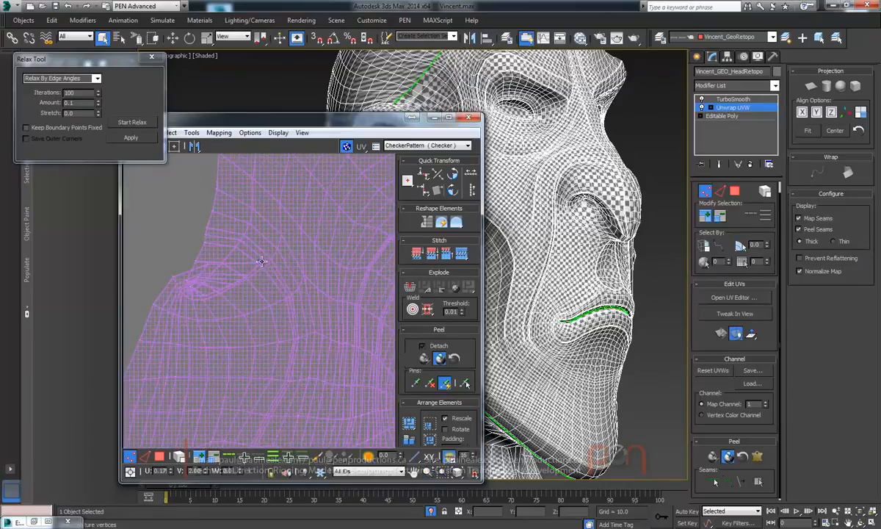
{"action": "left_click_drag", "start_coordinate": [244, 258], "coordinate": [158, 223]}
{"action": "middle_click_drag", "start_coordinate": [230, 153], "coordinate": [232, 168], "text": "ctrl+alt"}
{"action": "scroll", "coordinate": [211, 253], "scroll_direction": "down", "scroll_amount": 2}
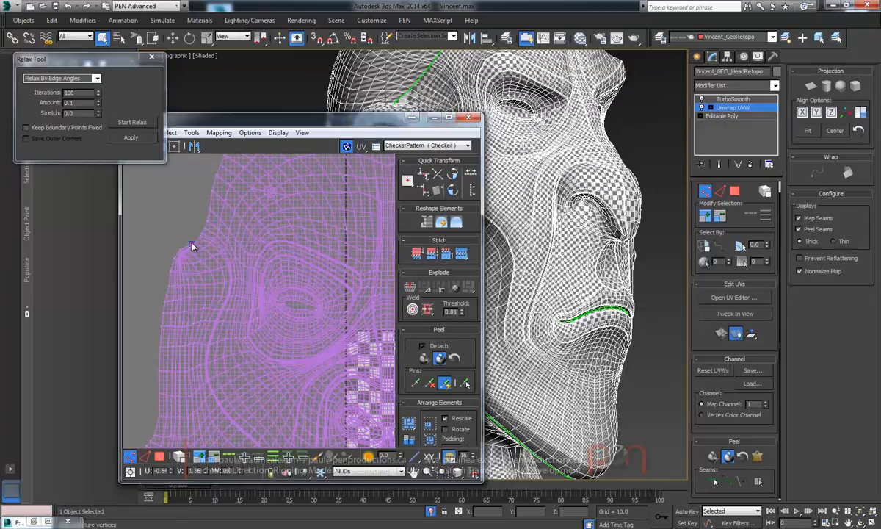
{"action": "left_click_drag", "start_coordinate": [180, 240], "coordinate": [129, 237]}
Pull the pinned upper-ear vertex on the face shell's right side outward to mirror the opposite ear corner
{"action": "middle_click_drag", "start_coordinate": [275, 291], "coordinate": [273, 204], "text": "ctrl+alt"}
{"action": "middle_click_drag", "start_coordinate": [273, 204], "coordinate": [202, 180]}
{"action": "middle_click_drag", "start_coordinate": [307, 235], "coordinate": [321, 289], "text": "ctrl+alt"}
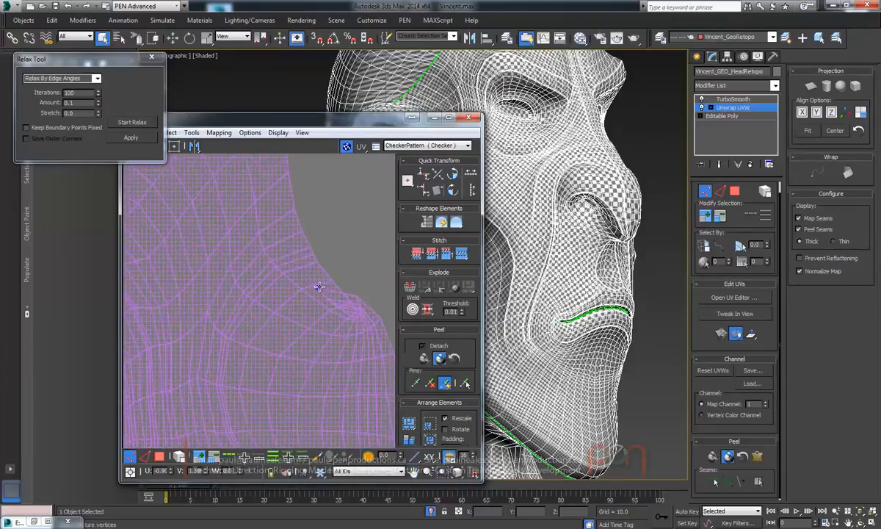
{"action": "left_click_drag", "start_coordinate": [343, 275], "coordinate": [368, 259]}
{"action": "middle_click_drag", "start_coordinate": [247, 308], "coordinate": [250, 352], "text": "ctrl+alt"}
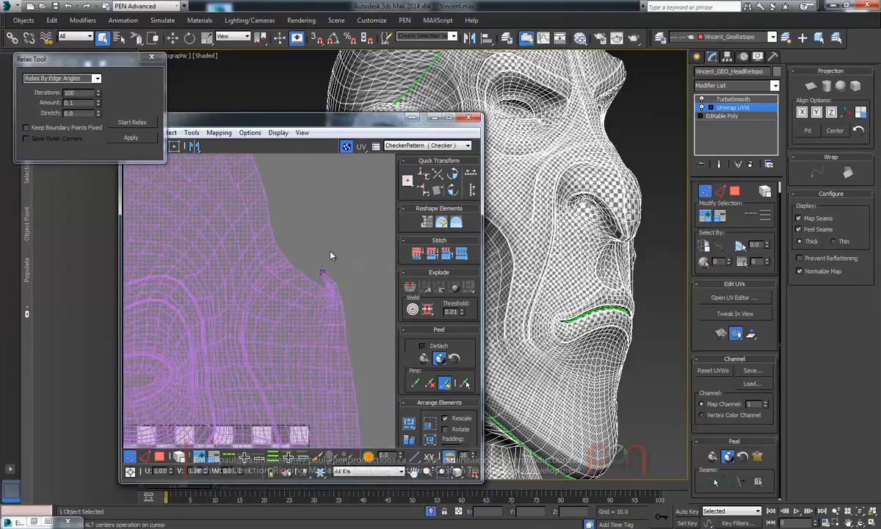
{"action": "left_click_drag", "start_coordinate": [388, 255], "coordinate": [396, 253]}
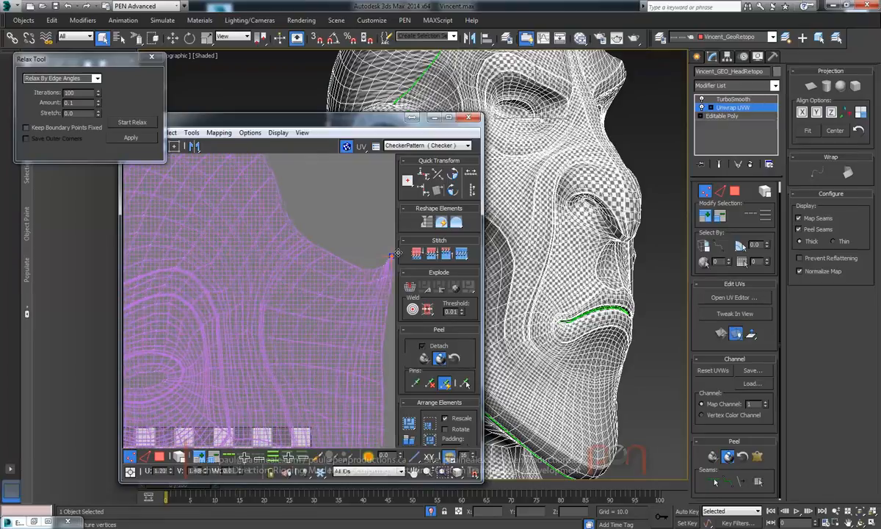
{"action": "scroll", "coordinate": [276, 202], "scroll_direction": "down", "scroll_amount": 5}
{"action": "middle_click_drag", "start_coordinate": [251, 277], "coordinate": [365, 220]}
{"action": "middle_click_drag", "start_coordinate": [240, 235], "coordinate": [144, 239]}
{"action": "scroll", "coordinate": [289, 216], "scroll_direction": "up", "scroll_amount": 5}
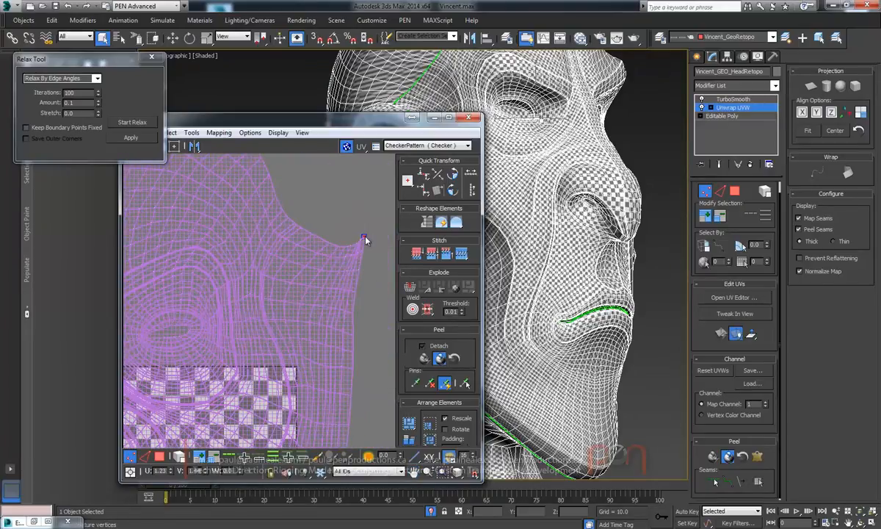
{"action": "left_click_drag", "start_coordinate": [385, 242], "coordinate": [393, 244]}
Pull the pinned jaw vertex on the face shell's right side outward to open up the jawline
{"action": "middle_click_drag", "start_coordinate": [264, 296], "coordinate": [338, 163], "text": "ctrl+alt"}
{"action": "middle_click_drag", "start_coordinate": [344, 302], "coordinate": [373, 224], "text": "ctrl+alt"}
{"action": "scroll", "coordinate": [329, 300], "scroll_direction": "up", "scroll_amount": 5}
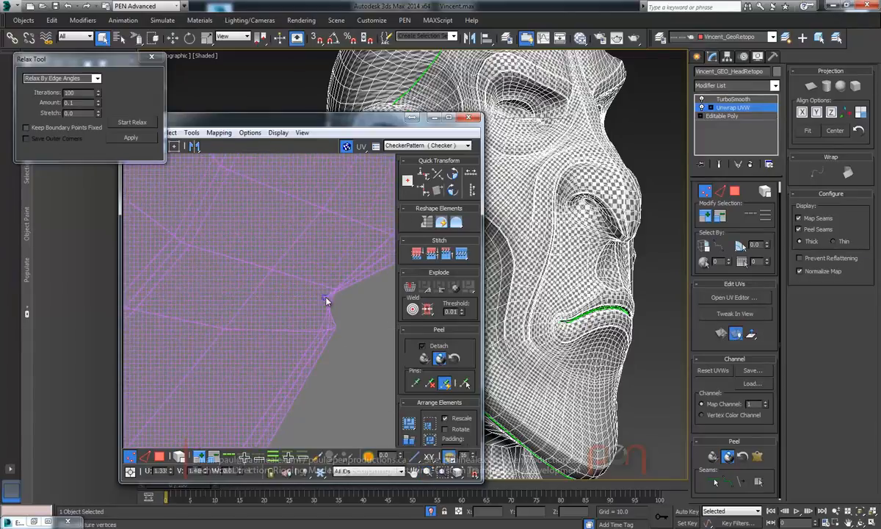
{"action": "left_click_drag", "start_coordinate": [379, 322], "coordinate": [382, 325]}
{"action": "middle_click_drag", "start_coordinate": [383, 326], "coordinate": [361, 389], "text": "ctrl+alt"}
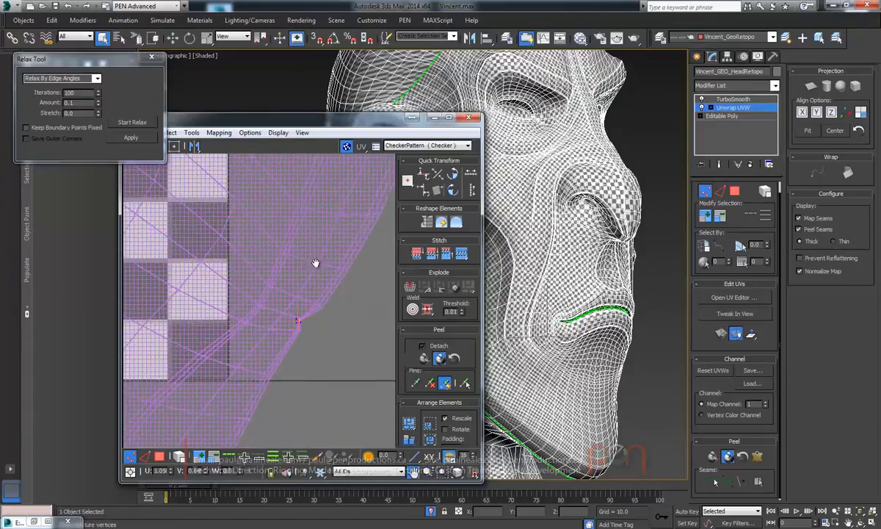
{"action": "middle_click_drag", "start_coordinate": [314, 279], "coordinate": [306, 225]}
{"action": "left_click_drag", "start_coordinate": [298, 270], "coordinate": [364, 294]}
Pull the pinned jaw vertex on the face shell's left side outward to match the opposite jaw corner
{"action": "middle_click_drag", "start_coordinate": [328, 282], "coordinate": [439, 166]}
{"action": "scroll", "coordinate": [246, 316], "scroll_direction": "down", "scroll_amount": 3}
{"action": "middle_click_drag", "start_coordinate": [294, 213], "coordinate": [312, 229], "text": "ctrl+alt"}
{"action": "middle_click_drag", "start_coordinate": [311, 229], "coordinate": [319, 274]}
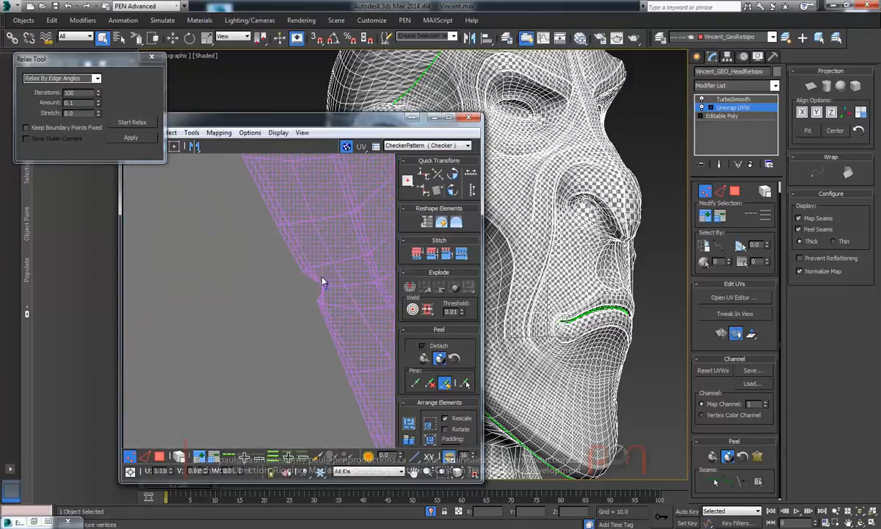
{"action": "left_click_drag", "start_coordinate": [310, 289], "coordinate": [285, 289]}
{"action": "key", "text": "ctrl+z"}
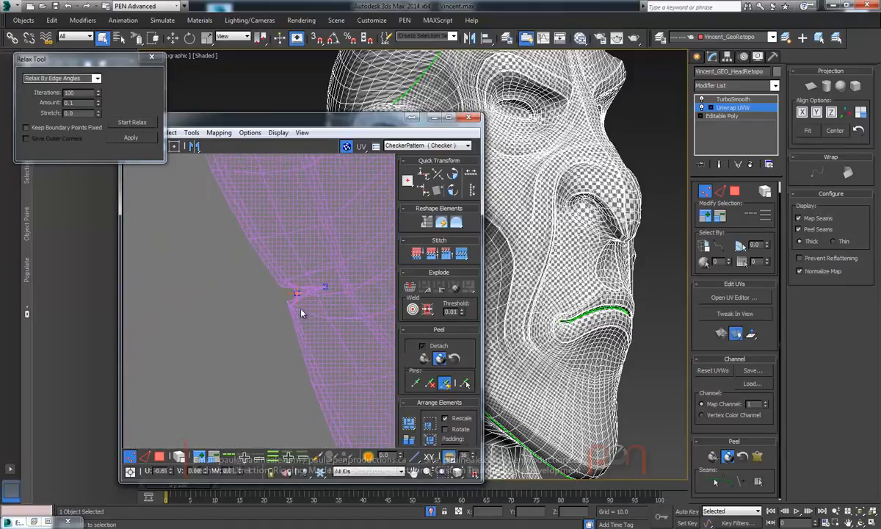
{"action": "middle_click_drag", "start_coordinate": [324, 286], "coordinate": [326, 253], "text": "ctrl+alt"}
{"action": "left_click_drag", "start_coordinate": [301, 312], "coordinate": [152, 338]}
{"action": "middle_click_drag", "start_coordinate": [197, 333], "coordinate": [327, 253], "text": "ctrl+alt"}
{"action": "middle_click_drag", "start_coordinate": [327, 254], "coordinate": [286, 271], "text": "ctrl+alt"}
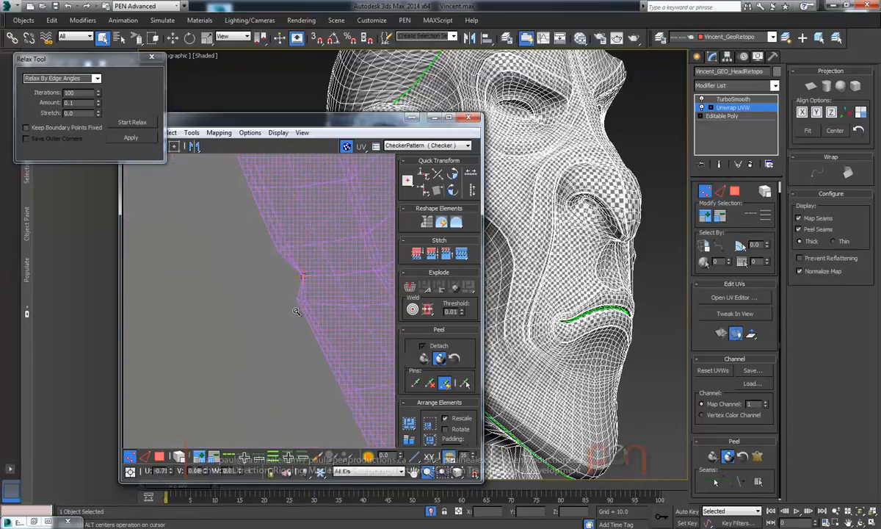
{"action": "middle_click_drag", "start_coordinate": [336, 293], "coordinate": [285, 303]}
{"action": "middle_click_drag", "start_coordinate": [229, 275], "coordinate": [256, 267], "text": "ctrl+alt"}
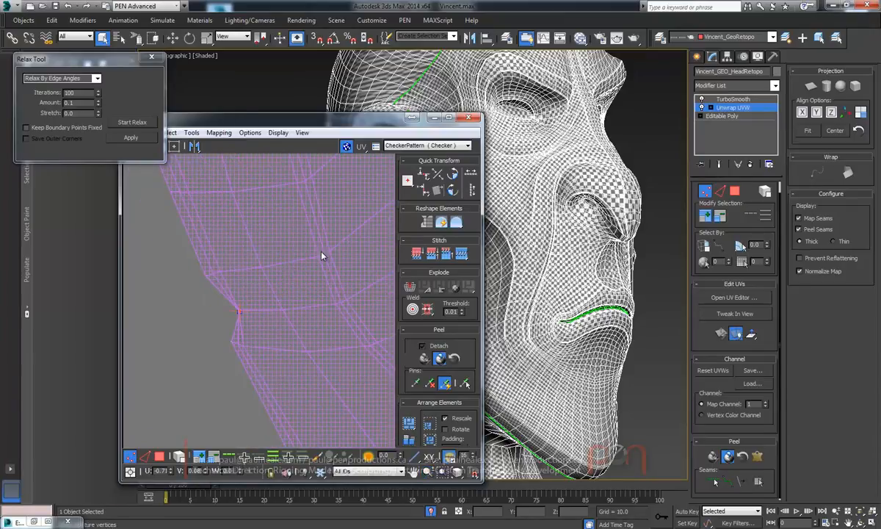
Maximize the UV editor and pull the face shell's left earlobe corner vertex outward
{"action": "double_click", "coordinate": [350, 118]}
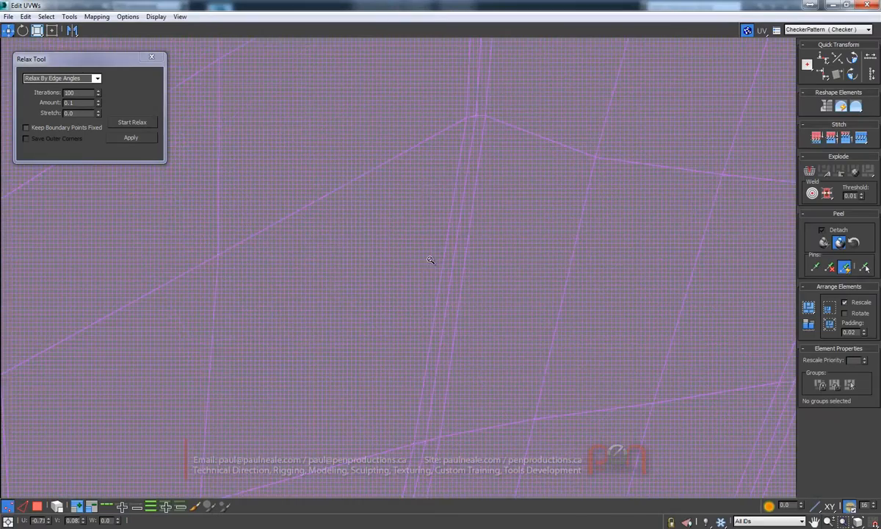
{"action": "middle_click_drag", "start_coordinate": [430, 115], "coordinate": [539, 265], "text": "ctrl+alt"}
{"action": "scroll", "coordinate": [338, 318], "scroll_direction": "up", "scroll_amount": 6}
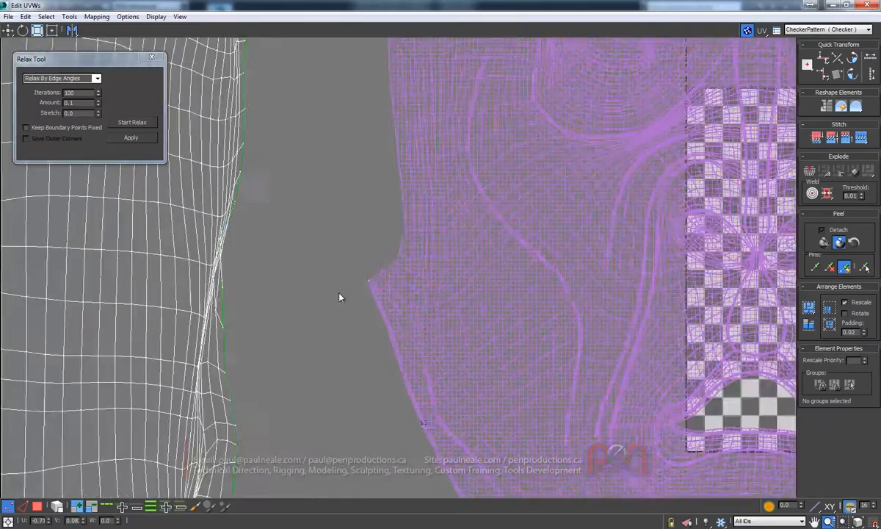
{"action": "scroll", "coordinate": [382, 301], "scroll_direction": "up", "scroll_amount": 3}
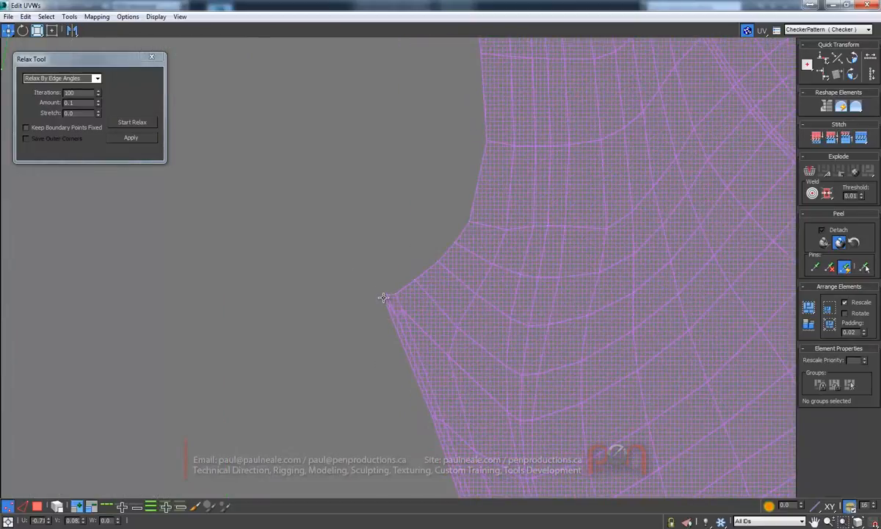
{"action": "left_click_drag", "start_coordinate": [377, 296], "coordinate": [317, 282]}
{"action": "scroll", "coordinate": [397, 306], "scroll_direction": "down", "scroll_amount": 8}
{"action": "scroll", "coordinate": [399, 244], "scroll_direction": "up", "scroll_amount": 6}
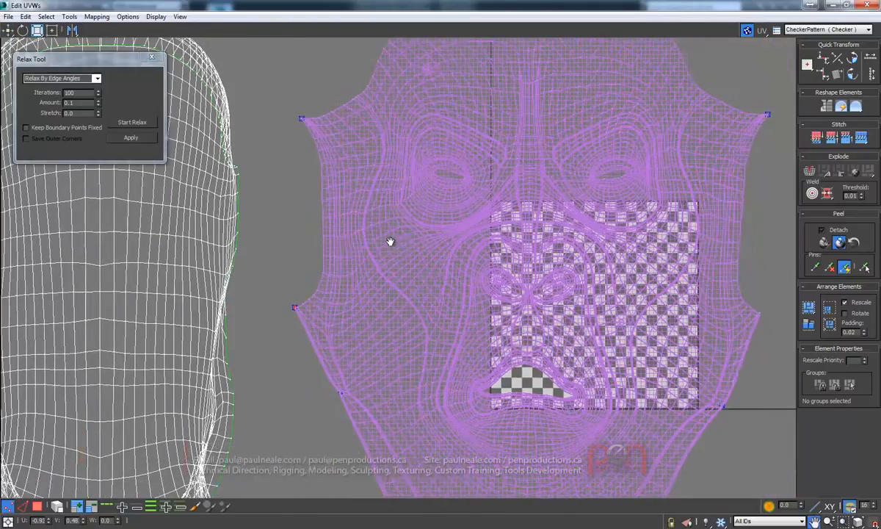
Pull the pinned earlobe corner vertex on the face shell's right side outward to mirror the opposite earlobe corner
{"action": "scroll", "coordinate": [557, 328], "scroll_direction": "up", "scroll_amount": 3}
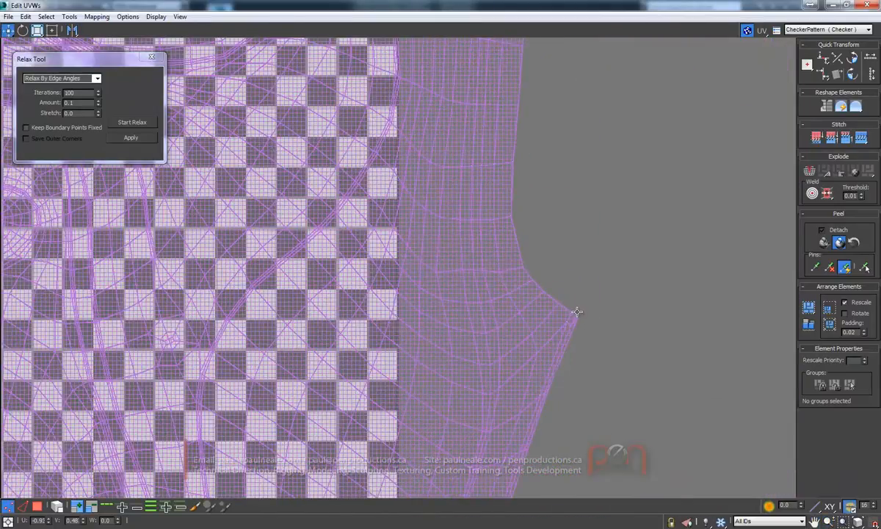
{"action": "left_click_drag", "start_coordinate": [582, 310], "coordinate": [650, 288]}
{"action": "middle_click_drag", "start_coordinate": [327, 218], "coordinate": [345, 316], "text": "ctrl+alt"}
{"action": "middle_click_drag", "start_coordinate": [395, 208], "coordinate": [578, 256]}
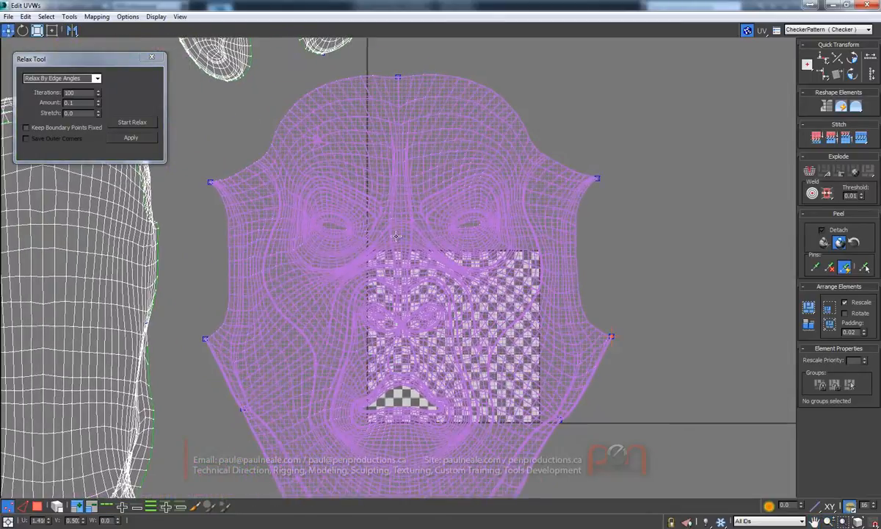
{"action": "middle_click_drag", "start_coordinate": [393, 296], "coordinate": [393, 352], "text": "ctrl+alt"}
{"action": "mouse_move", "coordinate": [401, 126]}
{"action": "middle_mouse_down", "text": "ctrl+alt"}
{"action": "mouse_move", "coordinate": [400, 102]}
{"action": "mouse_move", "coordinate": [402, 123]}
{"action": "middle_mouse_up", "text": "ctrl+alt"}
{"action": "middle_click_drag", "start_coordinate": [451, 176], "coordinate": [468, 83]}
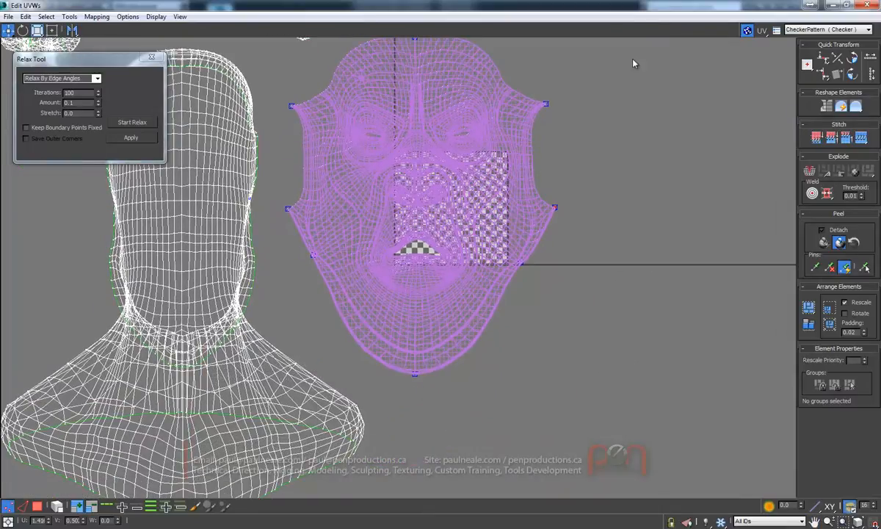
Restore the UV editor's size and examine the checker pattern on the 3D head around the ear seam, cheek and eye
{"action": "double_click", "coordinate": [626, 8]}
{"action": "left_click_drag", "start_coordinate": [367, 122], "coordinate": [276, 114]}
{"action": "middle_click_drag", "start_coordinate": [563, 251], "coordinate": [548, 234], "text": "alt"}
{"action": "scroll", "coordinate": [546, 316], "scroll_direction": "up", "scroll_amount": 5}
{"action": "scroll", "coordinate": [549, 314], "scroll_direction": "down", "scroll_amount": 4}
{"action": "middle_click_drag", "start_coordinate": [550, 314], "coordinate": [536, 255], "text": "alt"}
{"action": "scroll", "coordinate": [580, 315], "scroll_direction": "up", "scroll_amount": 4}
{"action": "scroll", "coordinate": [584, 317], "scroll_direction": "down", "scroll_amount": 4}
{"action": "scroll", "coordinate": [507, 339], "scroll_direction": "up", "scroll_amount": 5}
{"action": "scroll", "coordinate": [507, 342], "scroll_direction": "down", "scroll_amount": 3}
{"action": "middle_click_drag", "start_coordinate": [506, 341], "coordinate": [534, 288], "text": "alt"}
{"action": "scroll", "coordinate": [534, 287], "scroll_direction": "up", "scroll_amount": 3}
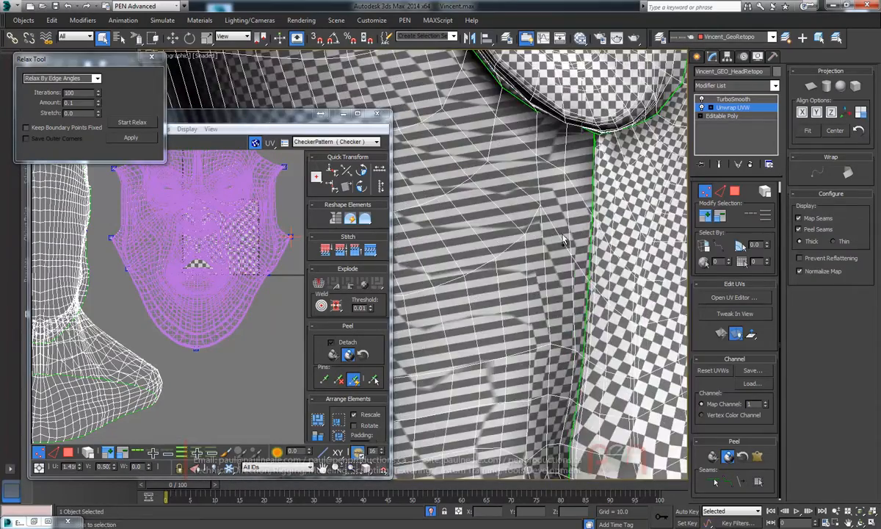
{"action": "scroll", "coordinate": [556, 254], "scroll_direction": "down", "scroll_amount": 5}
{"action": "middle_click_drag", "start_coordinate": [556, 254], "coordinate": [532, 269], "text": "alt"}
{"action": "scroll", "coordinate": [542, 134], "scroll_direction": "up", "scroll_amount": 5}
{"action": "scroll", "coordinate": [542, 134], "scroll_direction": "down", "scroll_amount": 5}
{"action": "middle_click_drag", "start_coordinate": [542, 147], "coordinate": [474, 176], "text": "alt"}
{"action": "scroll", "coordinate": [474, 294], "scroll_direction": "up", "scroll_amount": 2}
{"action": "middle_click_drag", "start_coordinate": [581, 173], "coordinate": [633, 169], "text": "alt"}
{"action": "scroll", "coordinate": [634, 169], "scroll_direction": "up", "scroll_amount": 3}
{"action": "scroll", "coordinate": [637, 169], "scroll_direction": "down", "scroll_amount": 2}
{"action": "scroll", "coordinate": [540, 177], "scroll_direction": "up", "scroll_amount": 3}
{"action": "middle_click_drag", "start_coordinate": [539, 177], "coordinate": [538, 216], "text": "alt"}
{"action": "scroll", "coordinate": [537, 216], "scroll_direction": "up", "scroll_amount": 3}
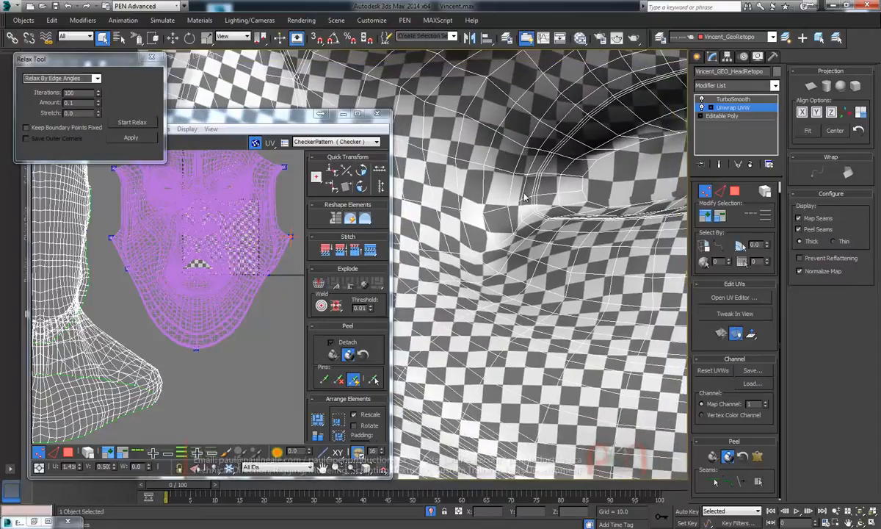
Pin the inner corner vertex of the face shell's right eye and pull it toward the eye's centre
{"action": "scroll", "coordinate": [235, 236], "scroll_direction": "up", "scroll_amount": 8}
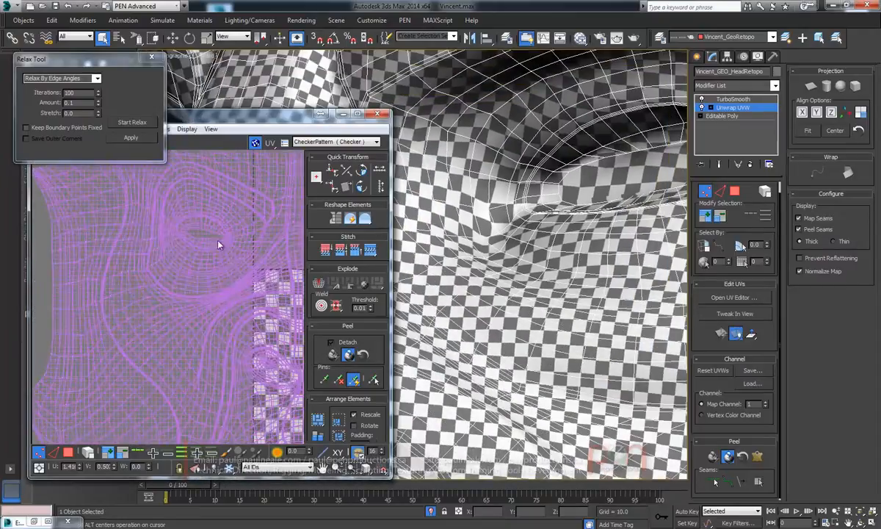
{"action": "scroll", "coordinate": [243, 281], "scroll_direction": "up", "scroll_amount": 3}
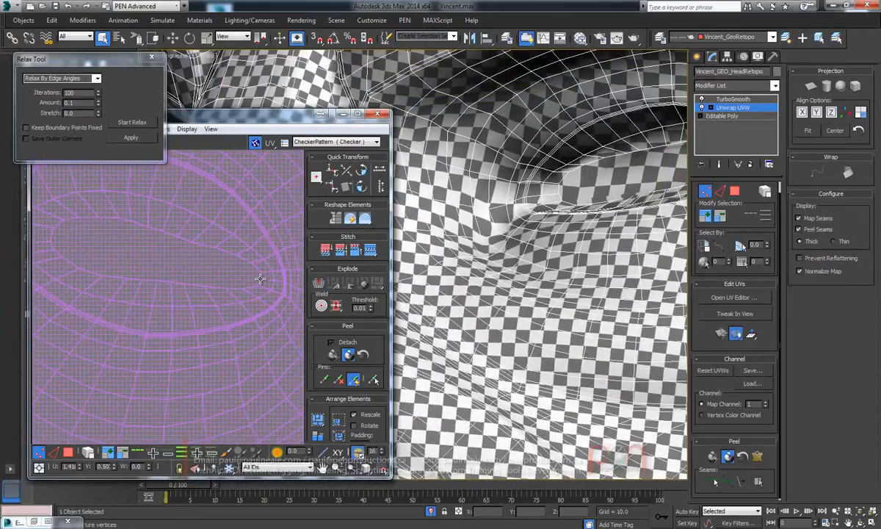
{"action": "scroll", "coordinate": [285, 283], "scroll_direction": "up", "scroll_amount": 5}
{"action": "middle_click_drag", "start_coordinate": [81, 299], "coordinate": [210, 246]}
{"action": "scroll", "coordinate": [115, 199], "scroll_direction": "down", "scroll_amount": 6}
{"action": "scroll", "coordinate": [210, 294], "scroll_direction": "up", "scroll_amount": 4}
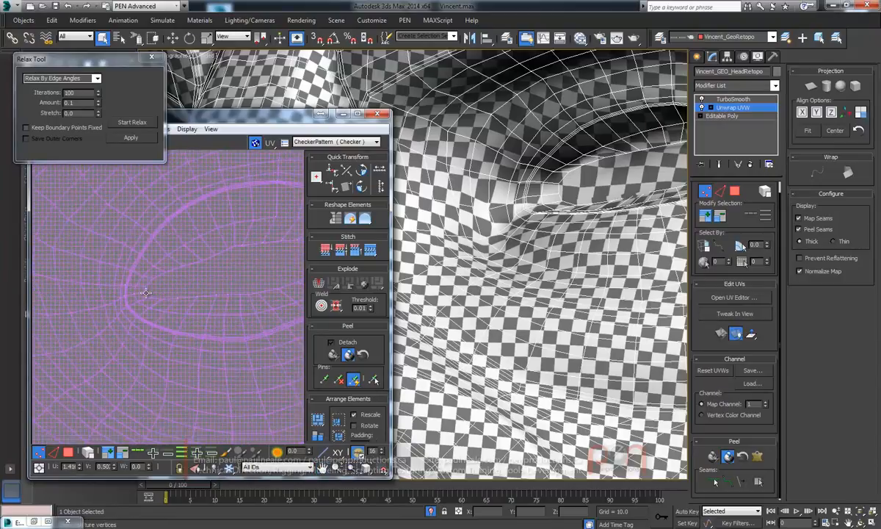
{"action": "left_click_drag", "start_coordinate": [152, 291], "coordinate": [168, 289]}
{"action": "middle_click_drag", "start_coordinate": [228, 255], "coordinate": [113, 266]}
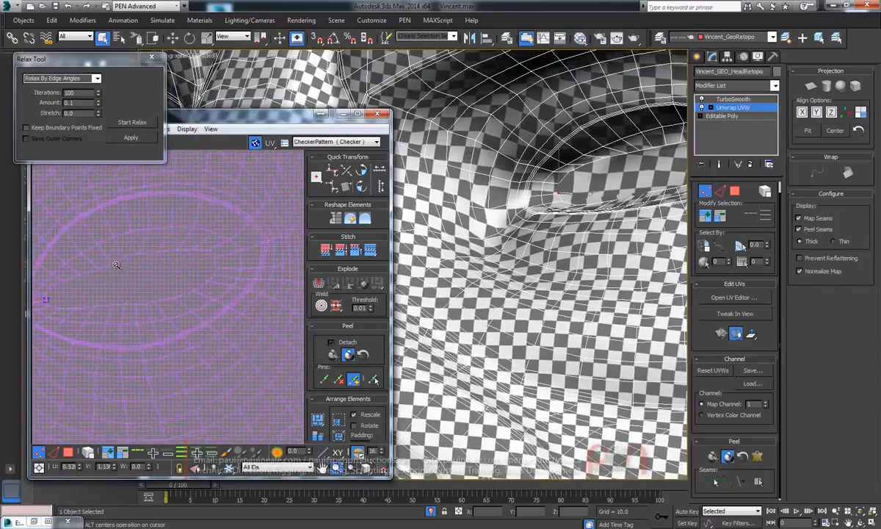
Pin the outer corner vertex of the face shell's right eye and pull the pinned inner corner further inward
{"action": "scroll", "coordinate": [112, 265], "scroll_direction": "down", "scroll_amount": 2}
{"action": "left_click", "coordinate": [192, 262]}
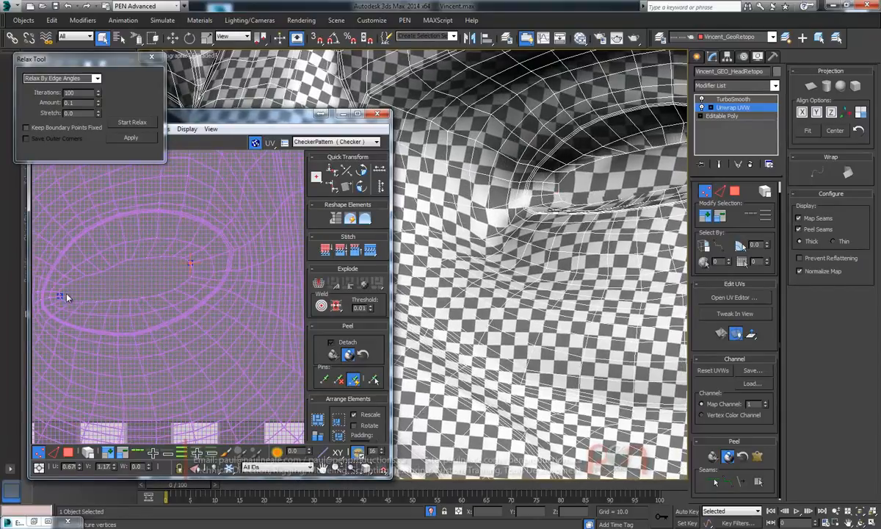
{"action": "left_click_drag", "start_coordinate": [59, 296], "coordinate": [80, 297]}
{"action": "scroll", "coordinate": [456, 225], "scroll_direction": "down", "scroll_amount": 7}
{"action": "middle_click_drag", "start_coordinate": [456, 225], "coordinate": [507, 246], "text": "alt"}
{"action": "middle_click_drag", "start_coordinate": [419, 112], "coordinate": [480, 102], "text": "alt"}
Pin the outer corner of the face shell's left eye and pull both eye corner vertices toward the eye's centre
{"action": "middle_click_drag", "start_coordinate": [264, 272], "coordinate": [123, 241]}
{"action": "mouse_move", "coordinate": [291, 277]}
{"action": "middle_mouse_down"}
{"action": "mouse_move", "coordinate": [212, 259]}
{"action": "mouse_move", "coordinate": [288, 269]}
{"action": "middle_mouse_up"}
{"action": "middle_click_drag", "start_coordinate": [88, 243], "coordinate": [293, 253]}
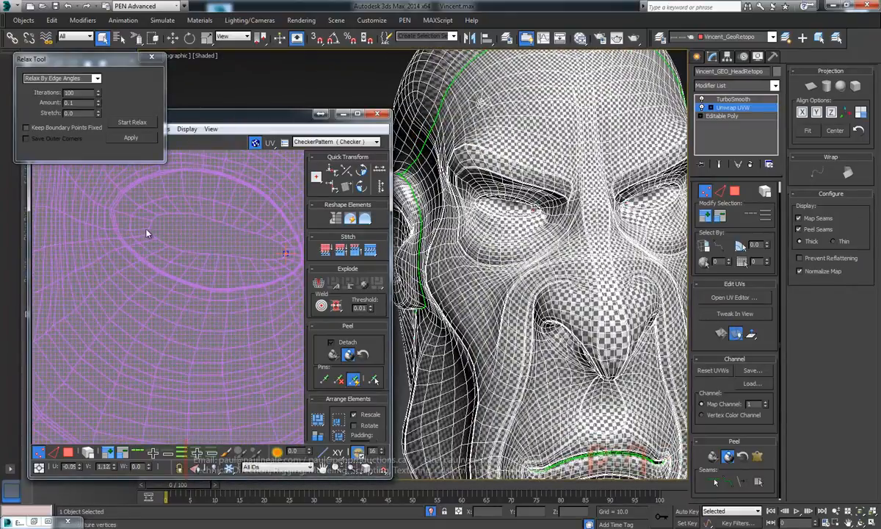
{"action": "left_click_drag", "start_coordinate": [157, 223], "coordinate": [162, 222]}
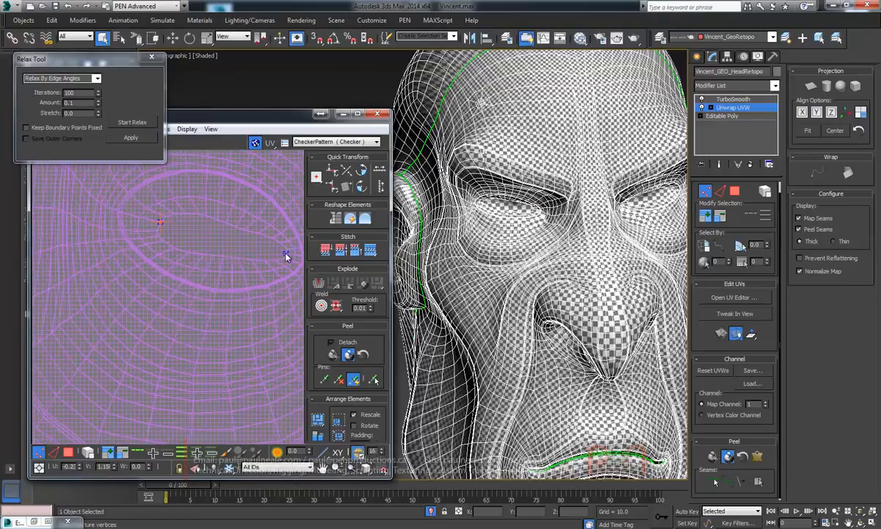
{"action": "left_click_drag", "start_coordinate": [266, 251], "coordinate": [263, 249]}
{"action": "scroll", "coordinate": [564, 208], "scroll_direction": "up", "scroll_amount": 10}
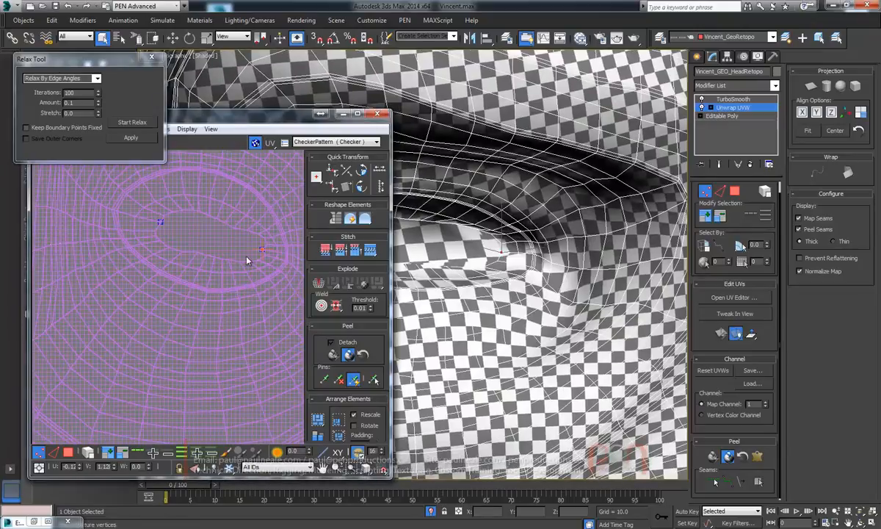
{"action": "left_click_drag", "start_coordinate": [258, 249], "coordinate": [247, 248]}
{"action": "middle_click_drag", "start_coordinate": [523, 253], "coordinate": [533, 234], "text": "alt"}
{"action": "scroll", "coordinate": [532, 234], "scroll_direction": "down", "scroll_amount": 10}
{"action": "scroll", "coordinate": [514, 86], "scroll_direction": "up", "scroll_amount": 3}
{"action": "scroll", "coordinate": [513, 87], "scroll_direction": "down", "scroll_amount": 3}
{"action": "scroll", "coordinate": [258, 255], "scroll_direction": "down", "scroll_amount": 10}
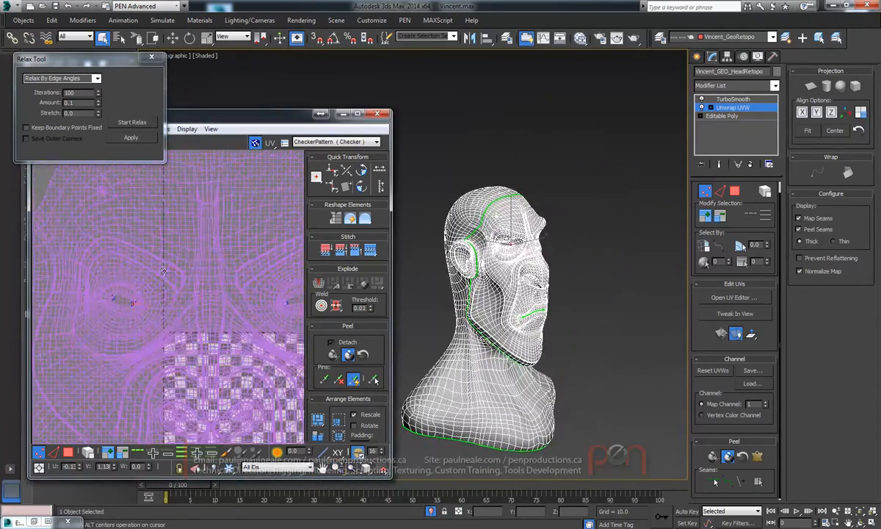
Switch to polygon selection with nothing selected and maximize the UV editor with all shells in view
{"action": "middle_click_drag", "start_coordinate": [210, 301], "coordinate": [210, 255]}
{"action": "left_click_drag", "start_coordinate": [225, 113], "coordinate": [413, 86]}
{"action": "middle_click_drag", "start_coordinate": [412, 263], "coordinate": [386, 270]}
{"action": "scroll", "coordinate": [385, 270], "scroll_direction": "down", "scroll_amount": 3}
{"action": "left_click", "coordinate": [441, 114]}
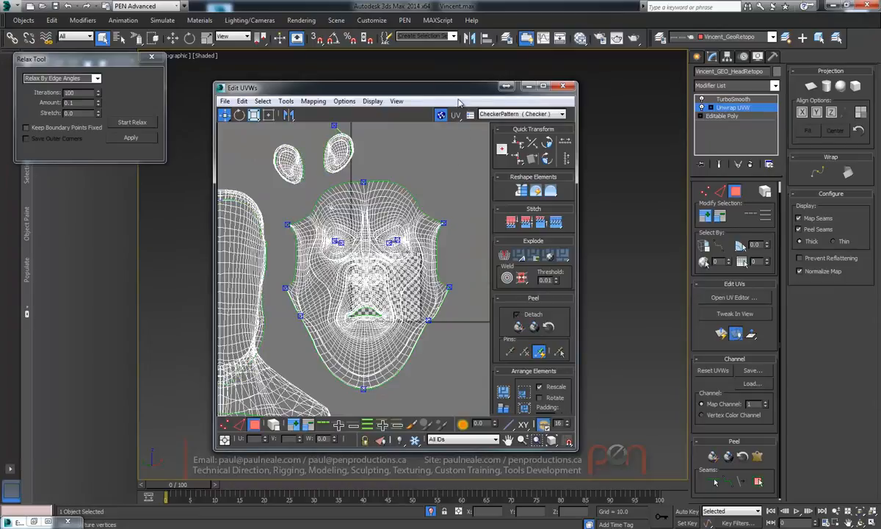
{"action": "double_click", "coordinate": [461, 93]}
{"action": "scroll", "coordinate": [507, 275], "scroll_direction": "down", "scroll_amount": 5}
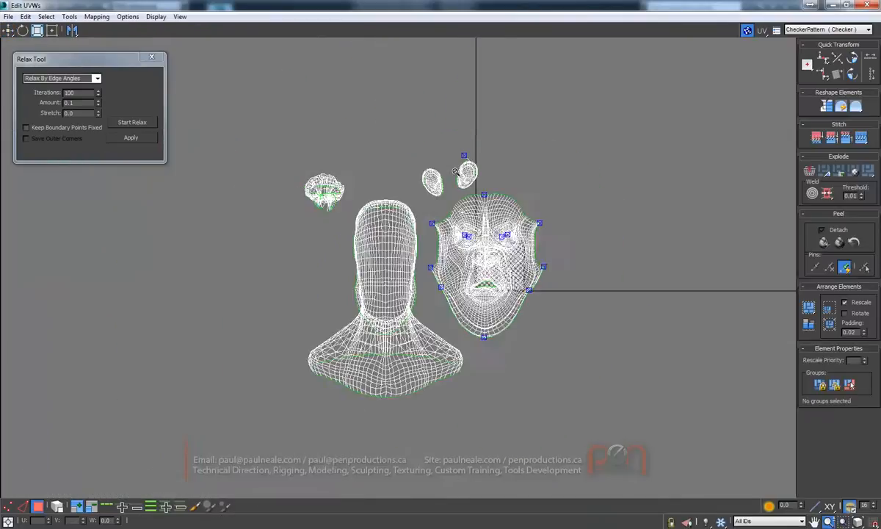
{"action": "scroll", "coordinate": [494, 310], "scroll_direction": "up", "scroll_amount": 6}
{"action": "scroll", "coordinate": [478, 192], "scroll_direction": "up", "scroll_amount": 2}
{"action": "scroll", "coordinate": [499, 147], "scroll_direction": "down", "scroll_amount": 6}
{"action": "middle_click_drag", "start_coordinate": [485, 170], "coordinate": [486, 174]}
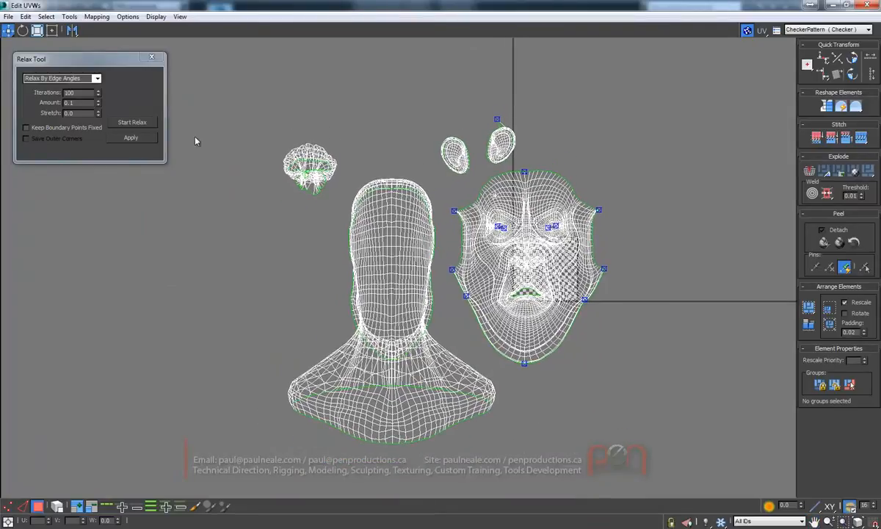
Check all UV shells with Select Inverted Polygons and clear the selection
{"action": "left_click", "coordinate": [46, 16]}
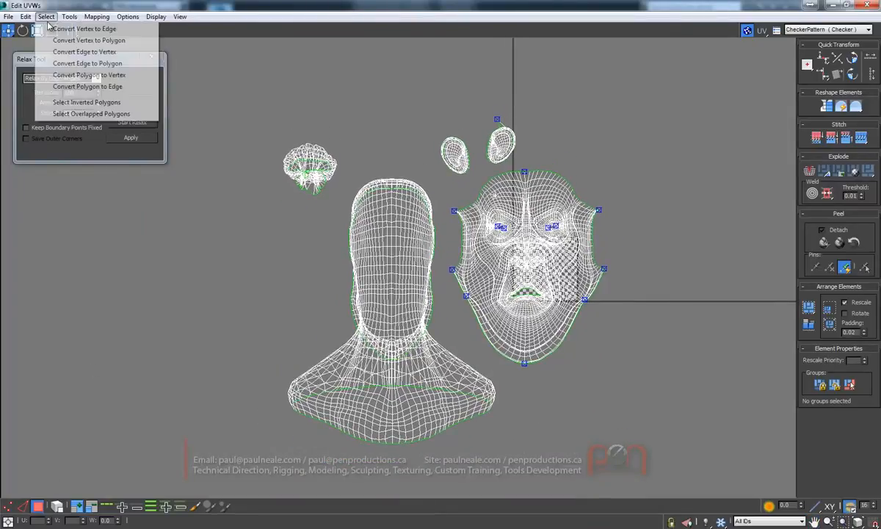
{"action": "left_click", "coordinate": [86, 105]}
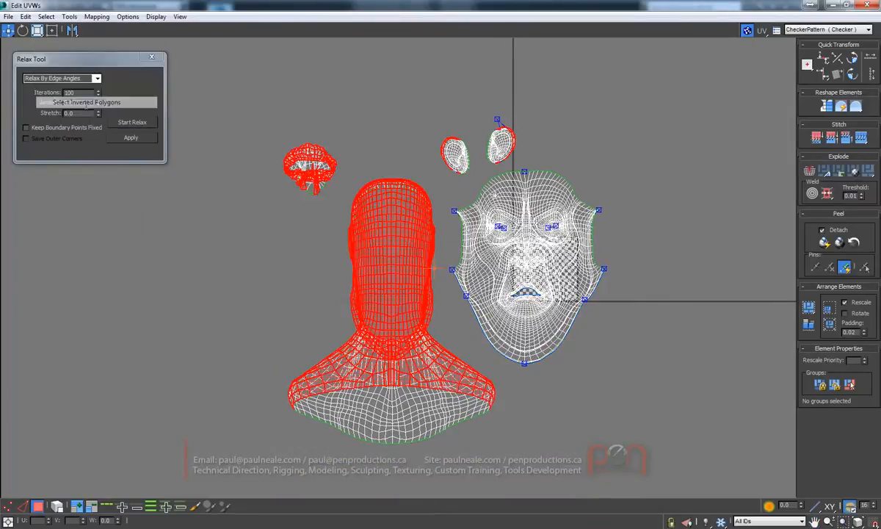
{"action": "left_click", "coordinate": [234, 227]}
Run Select Overlapped Polygons and examine the flagged faces around the face shell's eye openings and the ear rims
{"action": "left_click", "coordinate": [45, 16]}
{"action": "left_click", "coordinate": [69, 113]}
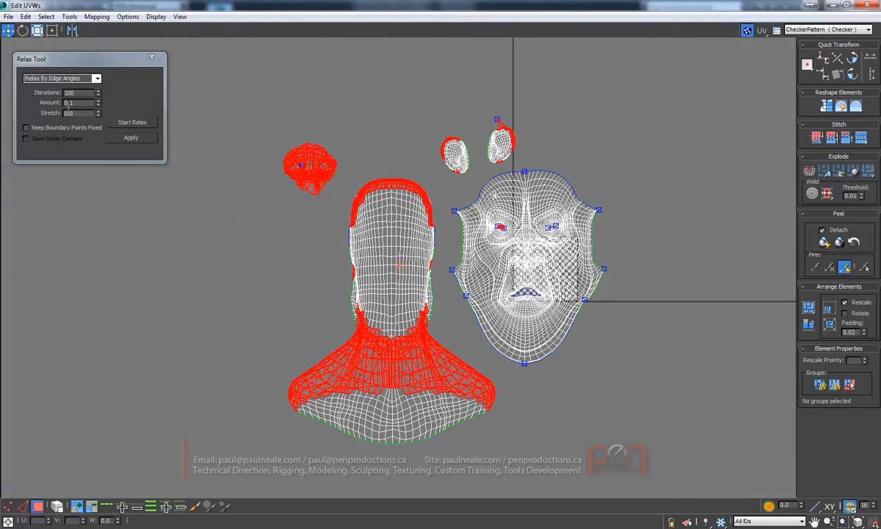
{"action": "scroll", "coordinate": [501, 229], "scroll_direction": "up", "scroll_amount": 15}
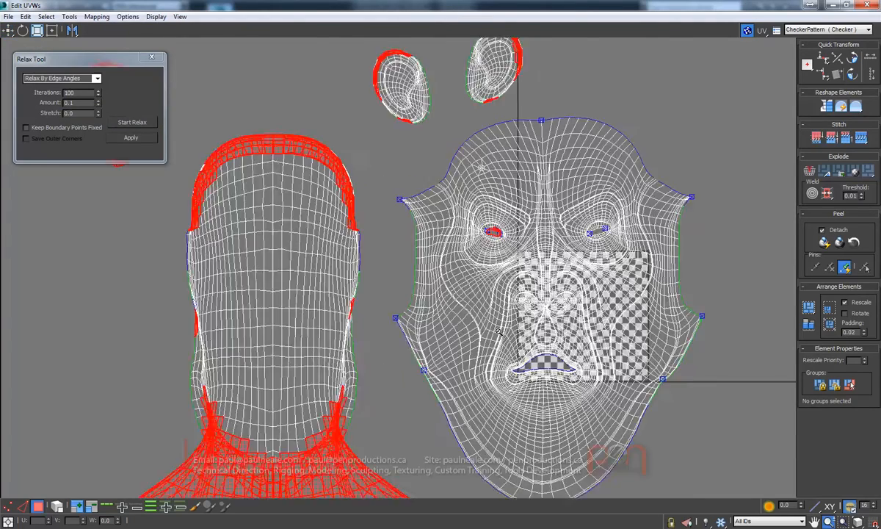
{"action": "scroll", "coordinate": [479, 354], "scroll_direction": "up", "scroll_amount": 4}
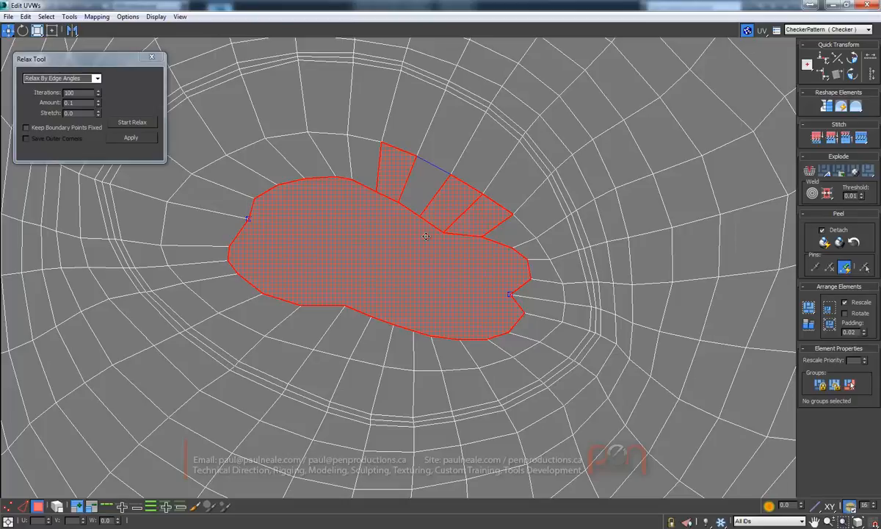
{"action": "middle_click_drag", "start_coordinate": [366, 313], "coordinate": [390, 171], "text": "ctrl+alt"}
{"action": "middle_click_drag", "start_coordinate": [394, 293], "coordinate": [392, 166], "text": "ctrl+alt"}
{"action": "middle_click_drag", "start_coordinate": [454, 228], "coordinate": [418, 183]}
{"action": "mouse_move", "coordinate": [503, 249]}
{"action": "middle_mouse_down", "text": "ctrl+alt"}
{"action": "mouse_move", "coordinate": [493, 382]}
{"action": "mouse_move", "coordinate": [443, 342]}
{"action": "middle_mouse_up", "text": "ctrl+alt"}
{"action": "middle_click_drag", "start_coordinate": [380, 260], "coordinate": [504, 227]}
{"action": "middle_click_drag", "start_coordinate": [343, 296], "coordinate": [373, 191], "text": "ctrl+alt"}
{"action": "middle_click_drag", "start_coordinate": [366, 309], "coordinate": [372, 169]}
{"action": "middle_click_drag", "start_coordinate": [371, 167], "coordinate": [394, 126], "text": "ctrl+alt"}
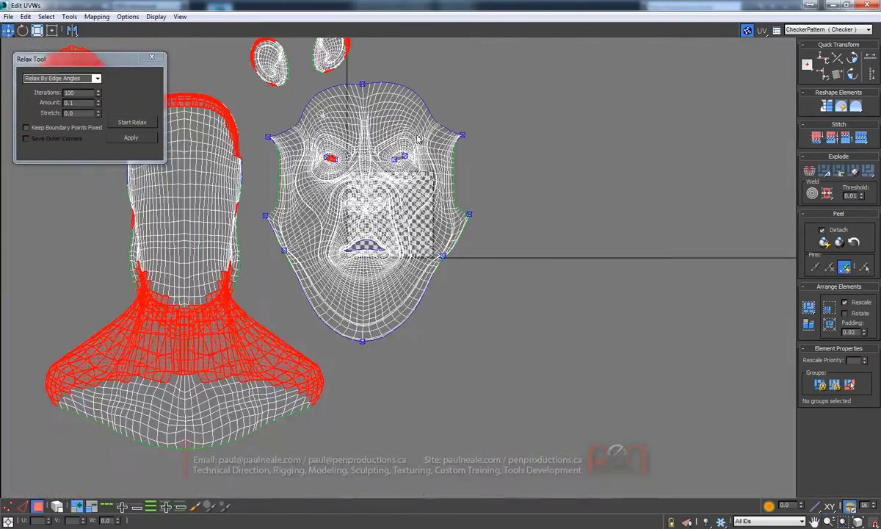
{"action": "middle_click_drag", "start_coordinate": [490, 173], "coordinate": [543, 230]}
{"action": "middle_click_drag", "start_coordinate": [355, 120], "coordinate": [405, 270]}
{"action": "middle_click_drag", "start_coordinate": [433, 96], "coordinate": [443, 194], "text": "ctrl+alt"}
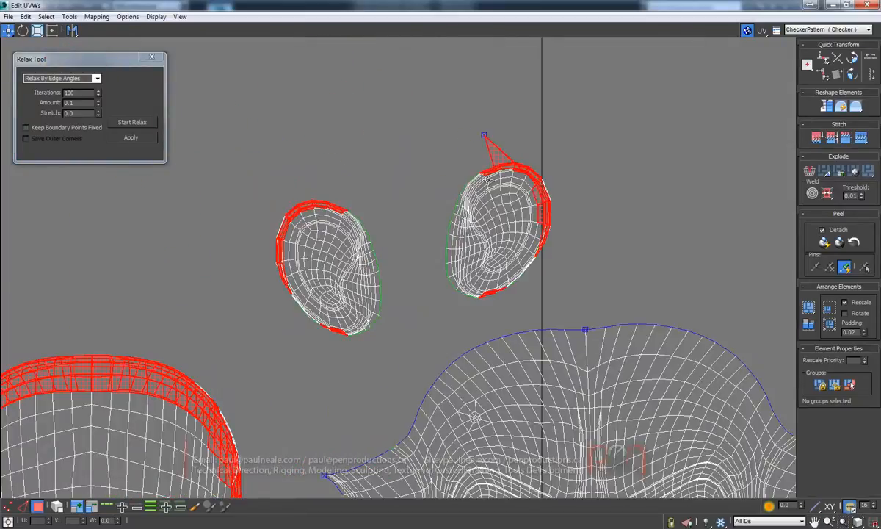
{"action": "scroll", "coordinate": [305, 247], "scroll_direction": "down", "scroll_amount": 5}
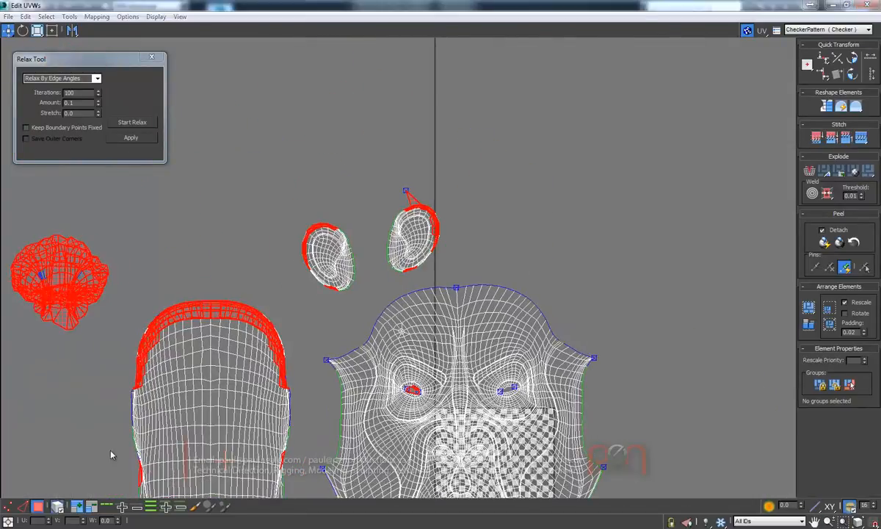
Select both ear shells as whole elements and relax them by polygon angles with 100 iterations and an amount of 0.25
{"action": "middle_click_drag", "start_coordinate": [313, 226], "coordinate": [345, 214]}
{"action": "left_click_drag", "start_coordinate": [381, 221], "coordinate": [430, 230]}
{"action": "scroll", "coordinate": [431, 214], "scroll_direction": "up", "scroll_amount": 4}
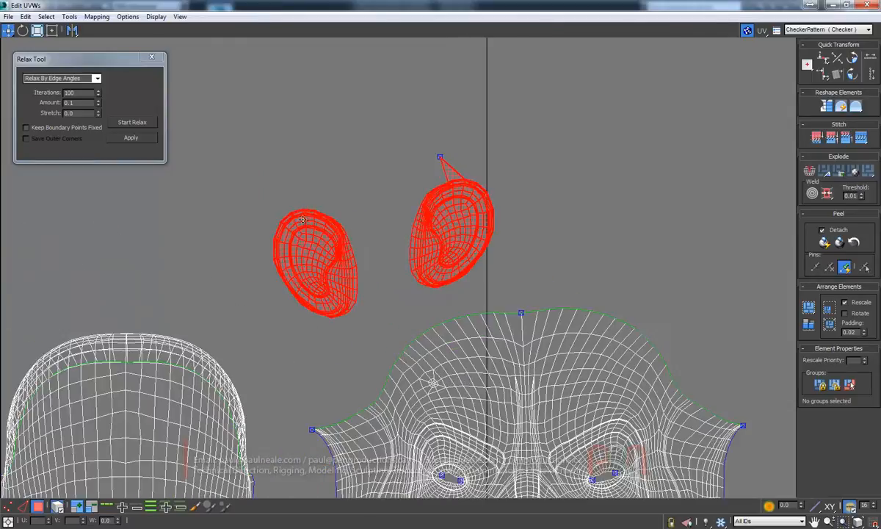
{"action": "left_click", "coordinate": [95, 79]}
{"action": "left_click", "coordinate": [85, 88]}
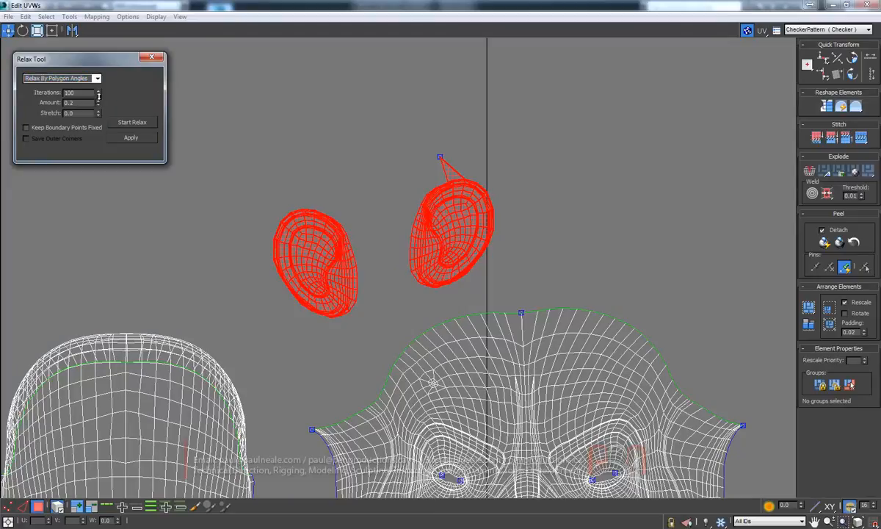
{"action": "left_click", "coordinate": [133, 122]}
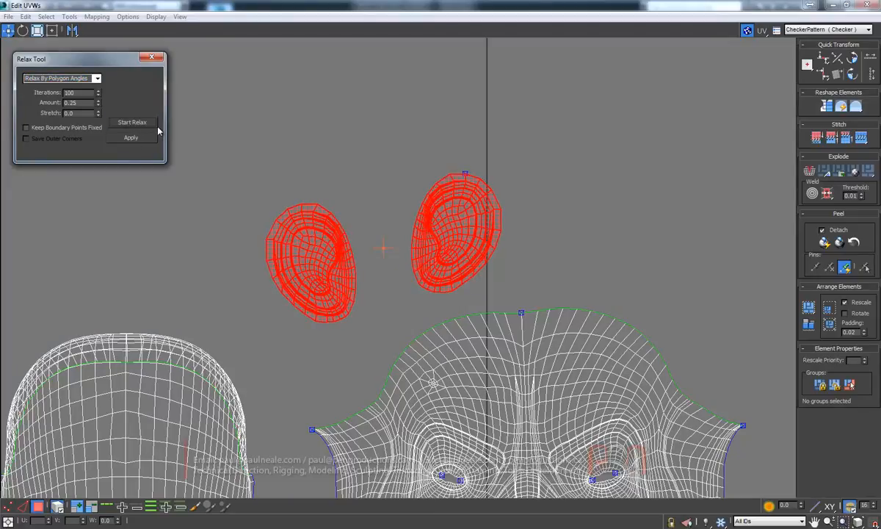
{"action": "left_click", "coordinate": [133, 123]}
{"action": "scroll", "coordinate": [397, 249], "scroll_direction": "up", "scroll_amount": 2}
{"action": "scroll", "coordinate": [415, 250], "scroll_direction": "down", "scroll_amount": 4}
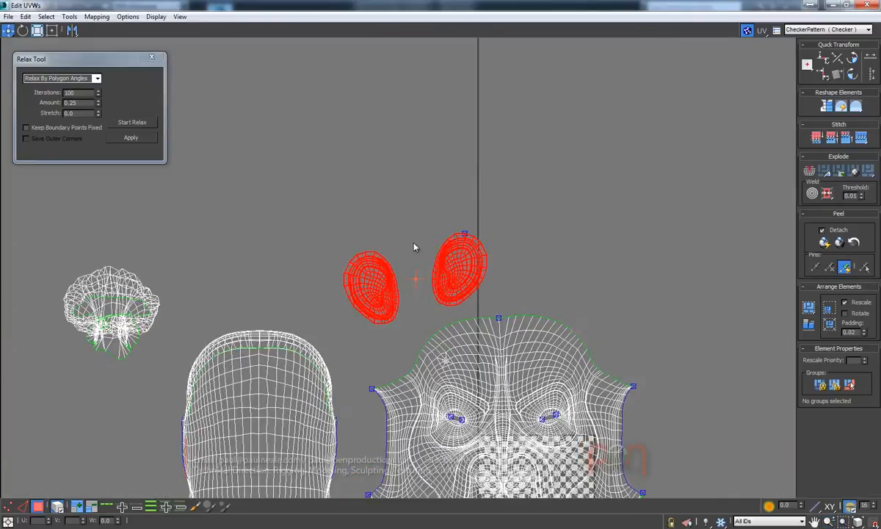
Clear the selection and recheck the relaxed ear shells for inverted polygons and overlapped polygons
{"action": "left_click", "coordinate": [250, 178]}
{"action": "left_click", "coordinate": [46, 17]}
{"action": "left_click", "coordinate": [73, 111]}
{"action": "scroll", "coordinate": [352, 254], "scroll_direction": "up", "scroll_amount": 6}
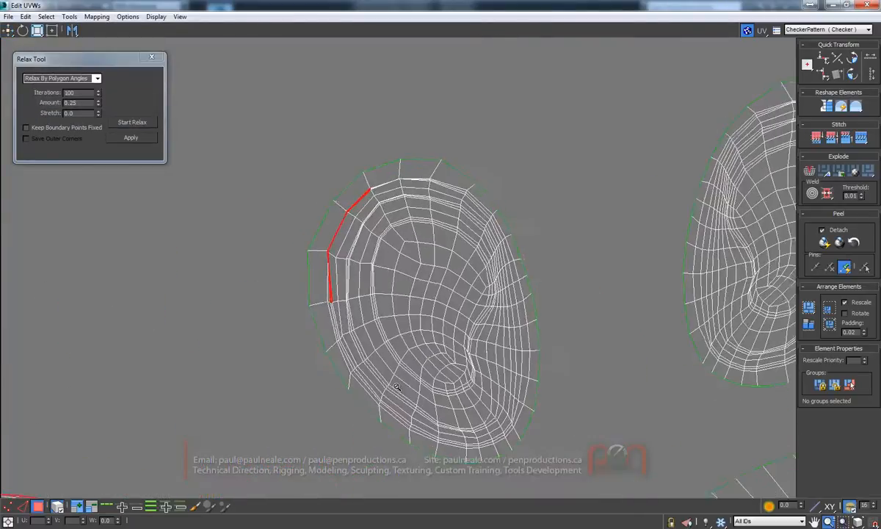
{"action": "scroll", "coordinate": [367, 279], "scroll_direction": "down", "scroll_amount": 2}
{"action": "left_click", "coordinate": [47, 17]}
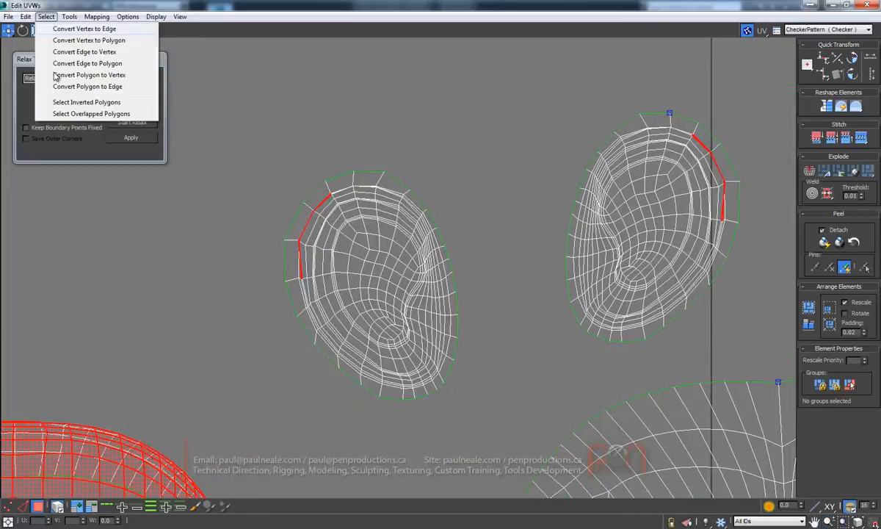
{"action": "left_click", "coordinate": [71, 115]}
Select the inverted polygons again and examine the outer rims of both ear shells and the other shells
{"action": "left_click", "coordinate": [46, 17]}
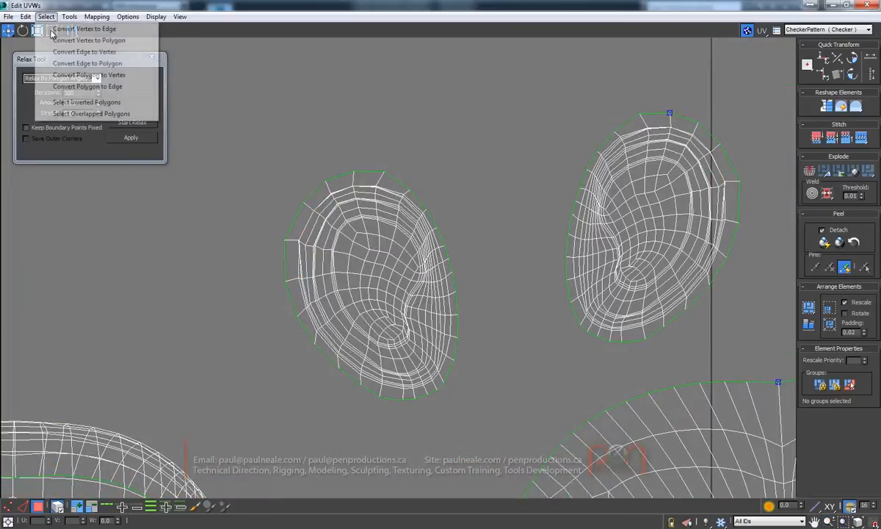
{"action": "left_click", "coordinate": [71, 103]}
{"action": "scroll", "coordinate": [288, 242], "scroll_direction": "up", "scroll_amount": 5}
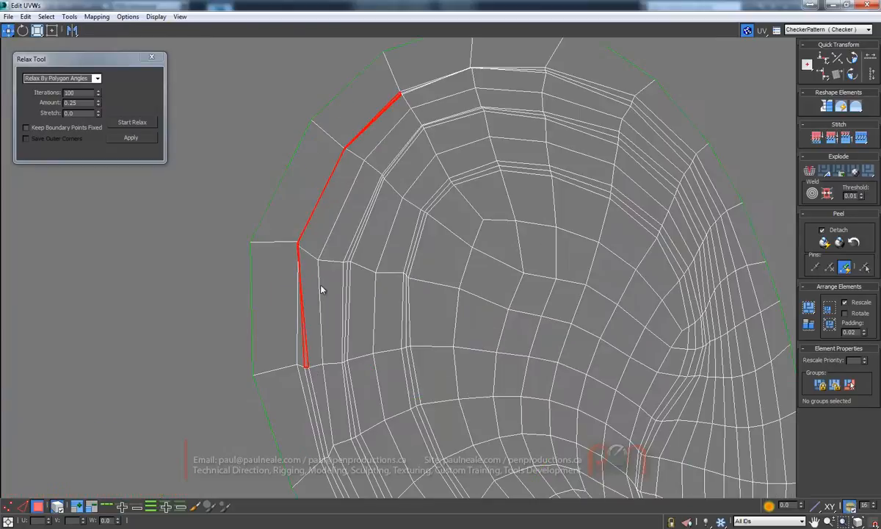
{"action": "scroll", "coordinate": [334, 125], "scroll_direction": "down", "scroll_amount": 3}
{"action": "scroll", "coordinate": [335, 124], "scroll_direction": "down", "scroll_amount": 2}
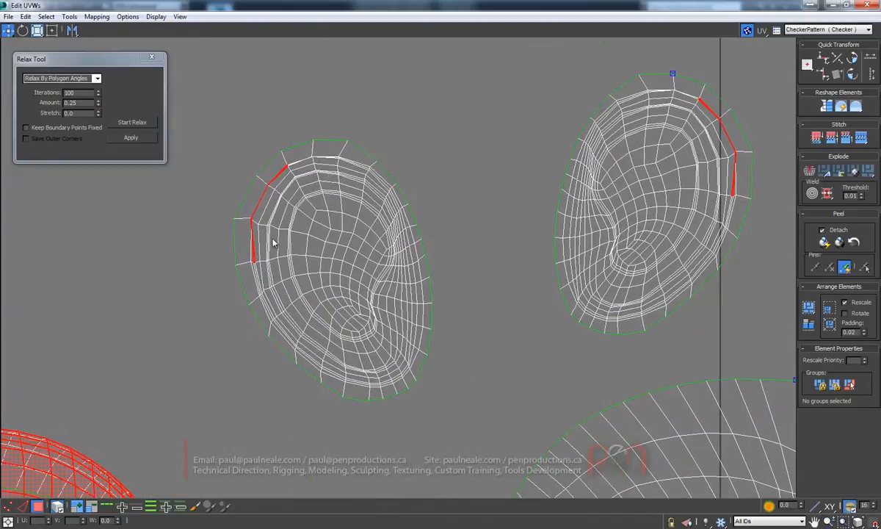
{"action": "scroll", "coordinate": [358, 229], "scroll_direction": "down", "scroll_amount": 5}
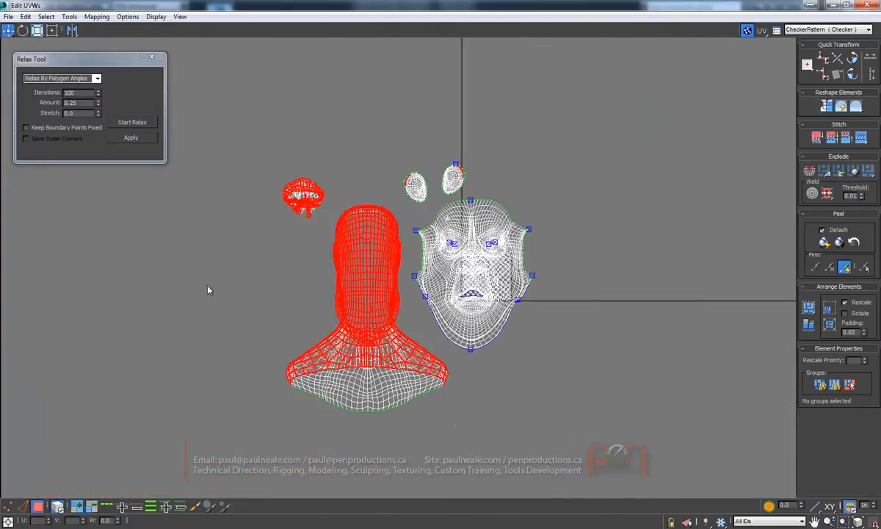
Deselect the head, neck and mouth shells from the inverted polygon selection, keeping only the inverted faces on the ear rims
{"action": "left_click", "coordinate": [415, 213]}
{"action": "middle_click_drag", "start_coordinate": [446, 207], "coordinate": [403, 202]}
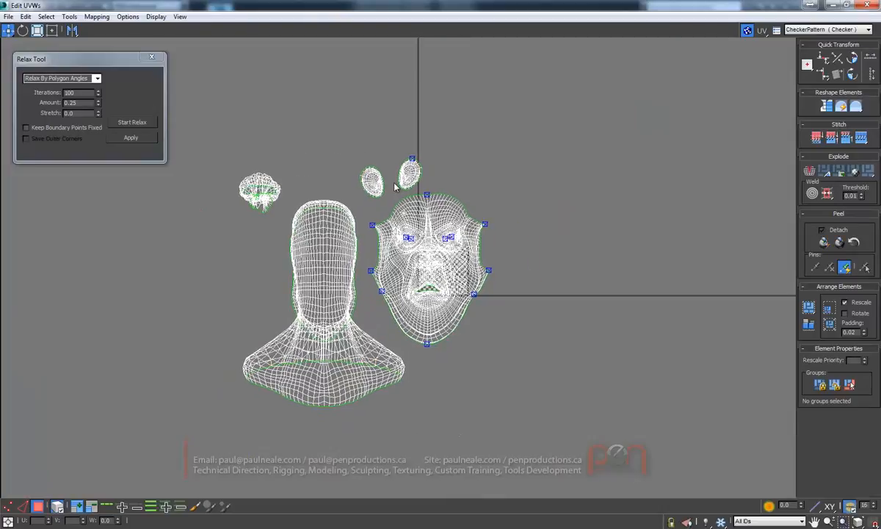
{"action": "middle_click_drag", "start_coordinate": [357, 185], "coordinate": [354, 183]}
{"action": "scroll", "coordinate": [295, 195], "scroll_direction": "up", "scroll_amount": 2}
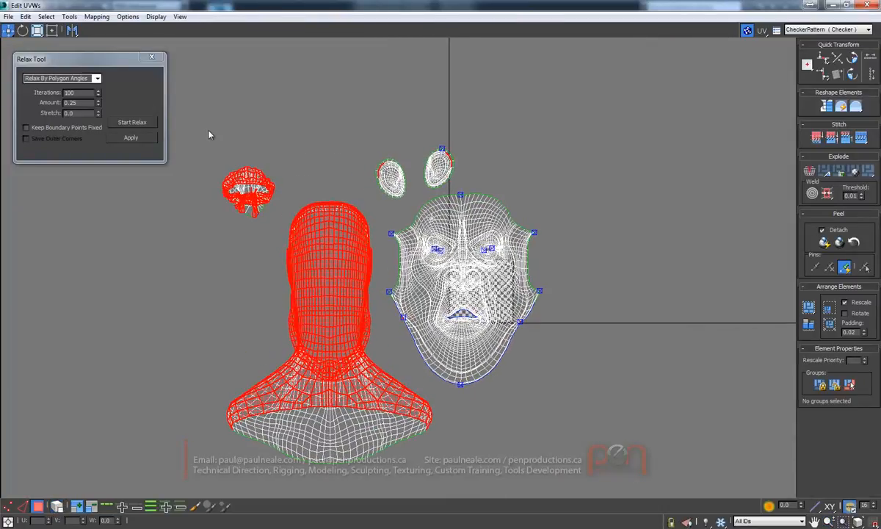
{"action": "left_click_drag", "start_coordinate": [357, 461], "coordinate": [357, 460], "text": "alt"}
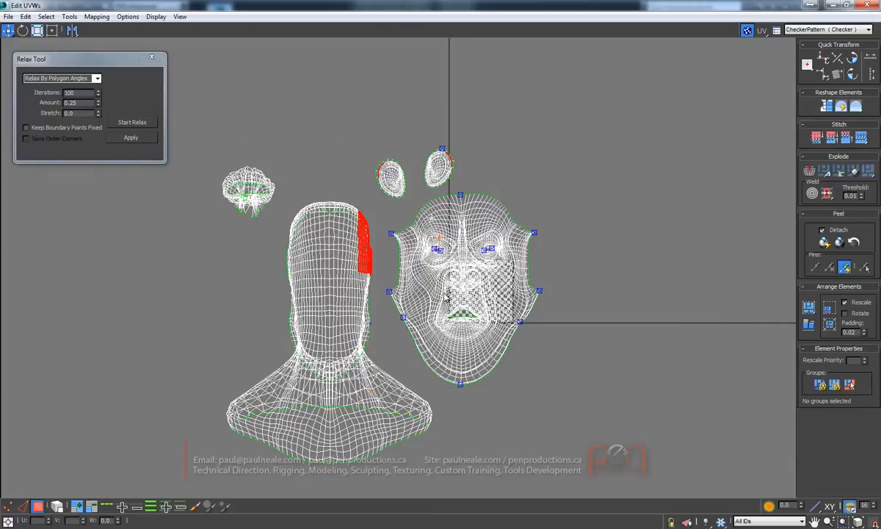
{"action": "scroll", "coordinate": [455, 273], "scroll_direction": "up", "scroll_amount": 3}
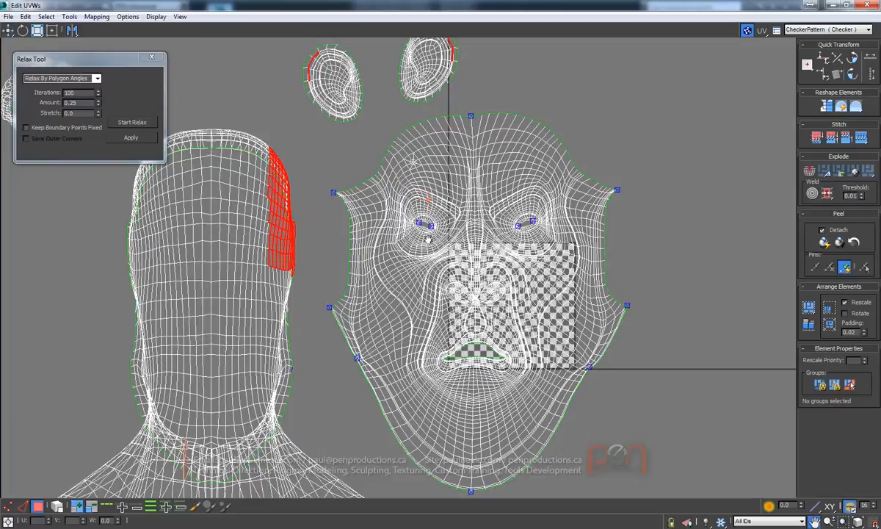
{"action": "middle_click_drag", "start_coordinate": [419, 241], "coordinate": [445, 231]}
{"action": "middle_click_drag", "start_coordinate": [454, 199], "coordinate": [445, 294], "text": "ctrl+alt"}
{"action": "middle_click_drag", "start_coordinate": [440, 235], "coordinate": [433, 103], "text": "ctrl+alt"}
{"action": "middle_click_drag", "start_coordinate": [367, 146], "coordinate": [392, 235]}
{"action": "left_click_drag", "start_coordinate": [316, 403], "coordinate": [303, 388], "text": "alt"}
Convert the selected ear rim polygons to vertices and enable soft selection with a 0.04 falloff in UV space
{"action": "scroll", "coordinate": [385, 228], "scroll_direction": "up", "scroll_amount": 6}
{"action": "scroll", "coordinate": [541, 129], "scroll_direction": "up", "scroll_amount": 2}
{"action": "middle_click_drag", "start_coordinate": [541, 130], "coordinate": [526, 157]}
{"action": "left_click", "coordinate": [45, 17]}
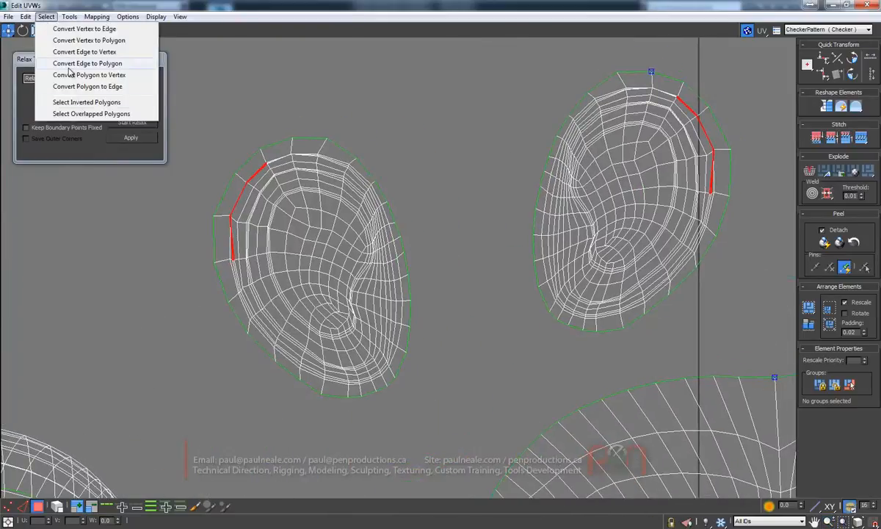
{"action": "left_click", "coordinate": [72, 75]}
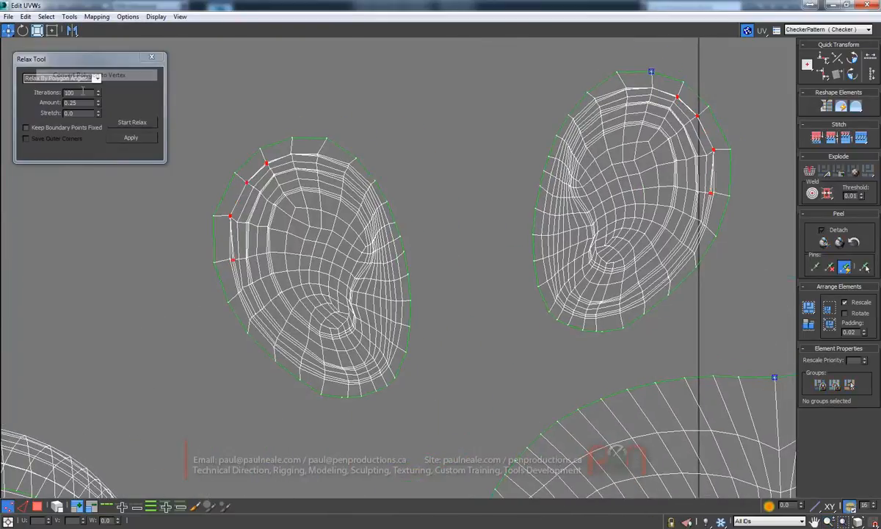
{"action": "scroll", "coordinate": [242, 198], "scroll_direction": "down", "scroll_amount": 3}
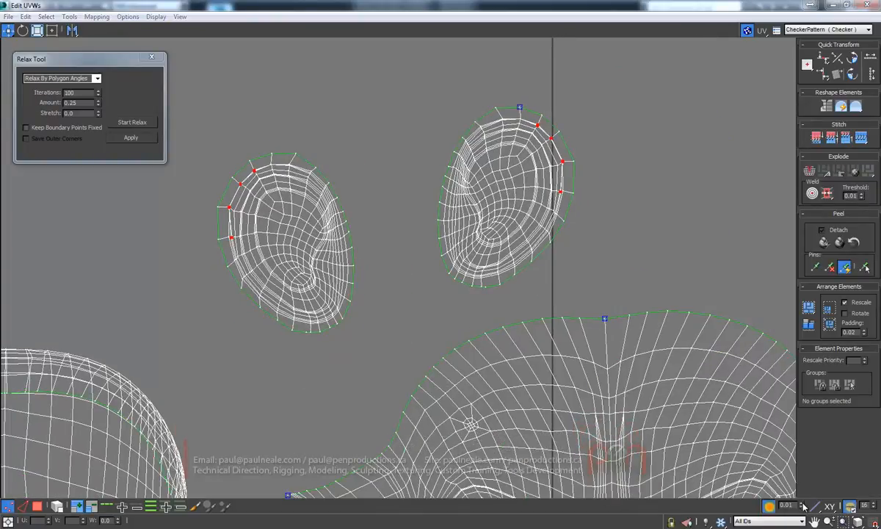
{"action": "left_click", "coordinate": [830, 507]}
{"action": "scroll", "coordinate": [212, 207], "scroll_direction": "up", "scroll_amount": 5}
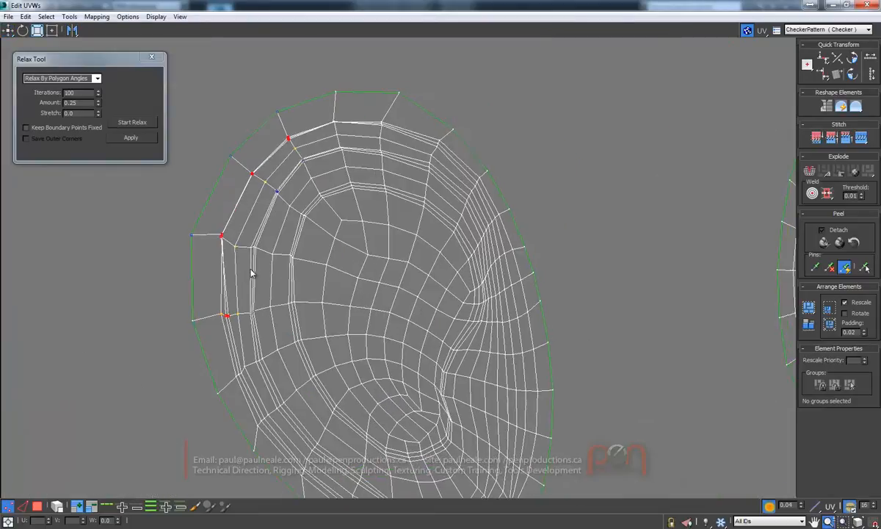
Switch the relax method to Relax By Centers, try it with 100 iterations and an amount of 0.25, and undo that relaxation
{"action": "left_click", "coordinate": [94, 78]}
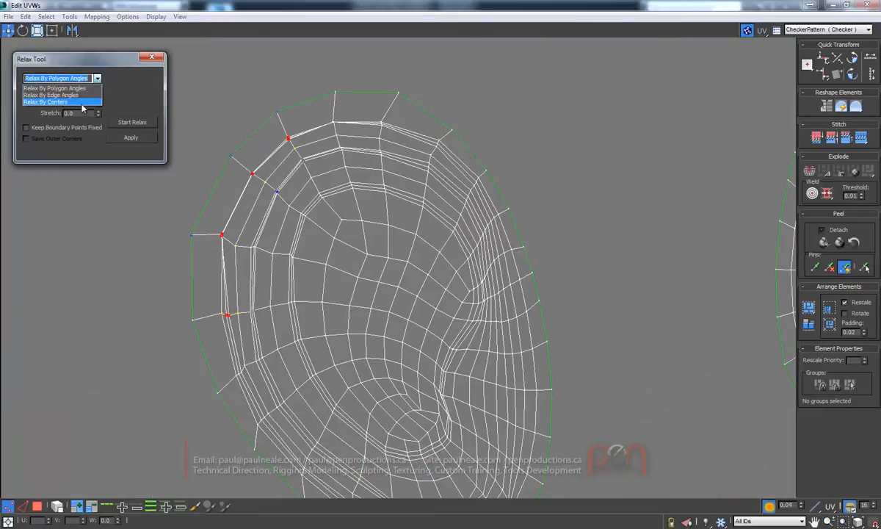
{"action": "left_click", "coordinate": [74, 102]}
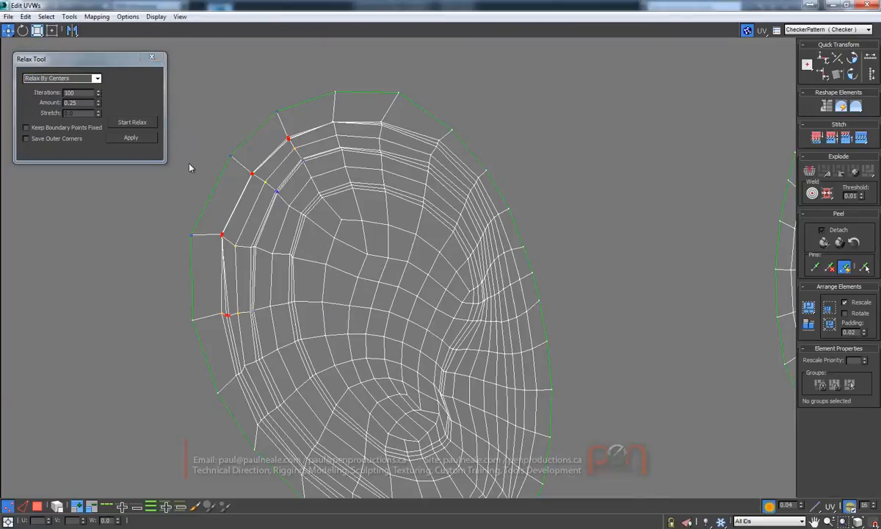
{"action": "left_click", "coordinate": [137, 139]}
{"action": "middle_click_drag", "start_coordinate": [296, 219], "coordinate": [295, 208]}
{"action": "key", "text": "ctrl+z"}
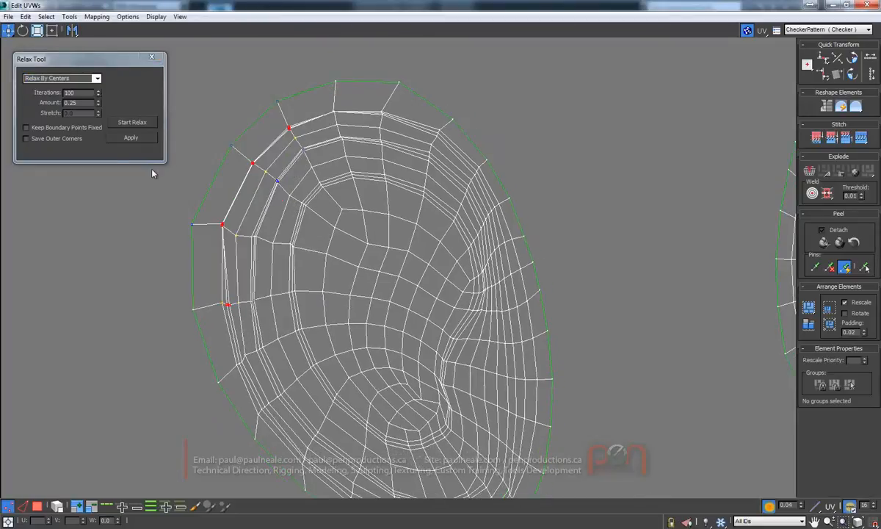
Relax the selected ear rim vertices by centers in repeated small passes with 4 iterations and an amount of 0.01
{"action": "right_click", "coordinate": [99, 96]}
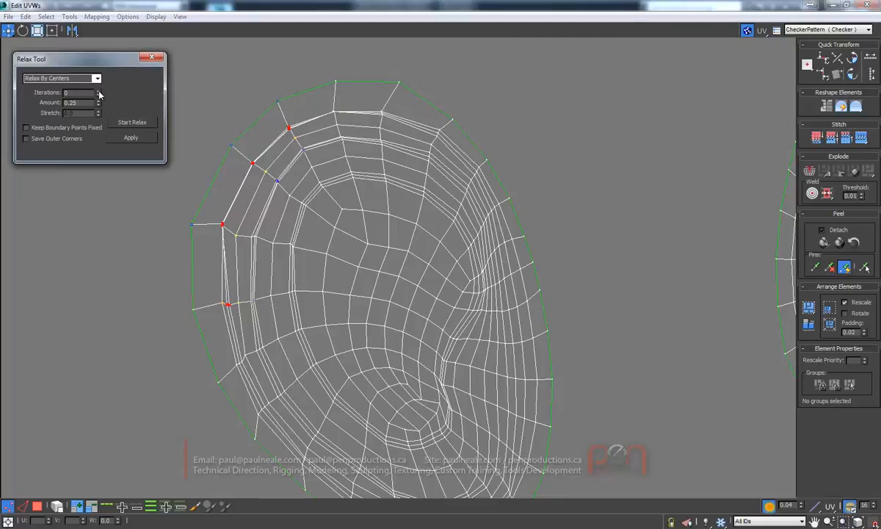
{"action": "left_click", "coordinate": [126, 141]}
{"action": "left_click", "coordinate": [125, 141]}
{"action": "left_click", "coordinate": [126, 141]}
{"action": "left_click", "coordinate": [126, 141]}
{"action": "left_click", "coordinate": [126, 141]}
{"action": "left_click", "coordinate": [126, 141]}
{"action": "left_click", "coordinate": [125, 141]}
{"action": "scroll", "coordinate": [296, 163], "scroll_direction": "up", "scroll_amount": 3}
{"action": "scroll", "coordinate": [296, 162], "scroll_direction": "down", "scroll_amount": 1}
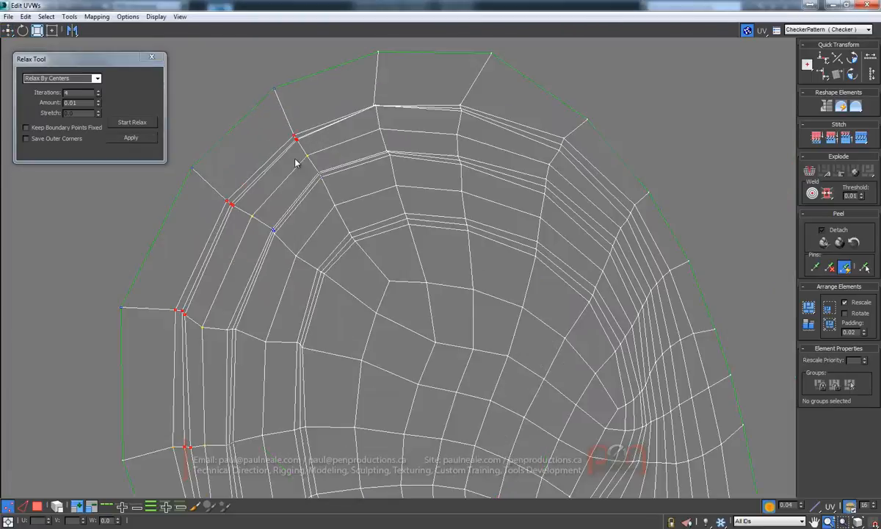
Relax the neighbouring crowded vertices along the upper rim of the first ear shell with the same small passes
{"action": "left_click", "coordinate": [125, 141]}
{"action": "left_click", "coordinate": [126, 141]}
{"action": "left_click", "coordinate": [126, 141]}
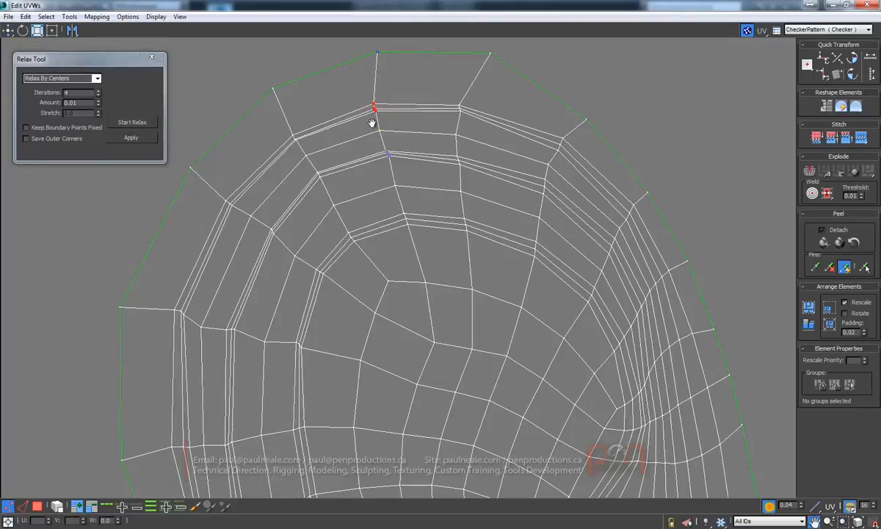
Relax the crowded rim vertices at the top of the second ear shell, around its pinned vertex, in repeated small passes
{"action": "middle_click_drag", "start_coordinate": [372, 126], "coordinate": [326, 116]}
{"action": "middle_click_drag", "start_coordinate": [250, 194], "coordinate": [290, 133]}
{"action": "scroll", "coordinate": [237, 216], "scroll_direction": "down", "scroll_amount": 5}
{"action": "middle_click_drag", "start_coordinate": [689, 157], "coordinate": [476, 193]}
{"action": "scroll", "coordinate": [474, 124], "scroll_direction": "up", "scroll_amount": 5}
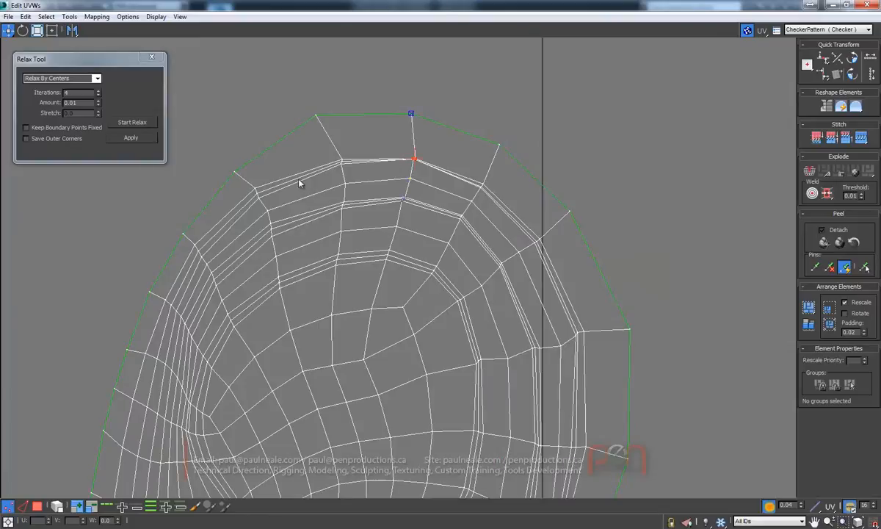
{"action": "left_click", "coordinate": [126, 139]}
{"action": "left_click", "coordinate": [130, 137]}
{"action": "left_click", "coordinate": [131, 137]}
{"action": "left_click", "coordinate": [132, 136]}
{"action": "left_click", "coordinate": [133, 136]}
{"action": "scroll", "coordinate": [451, 213], "scroll_direction": "up", "scroll_amount": 2}
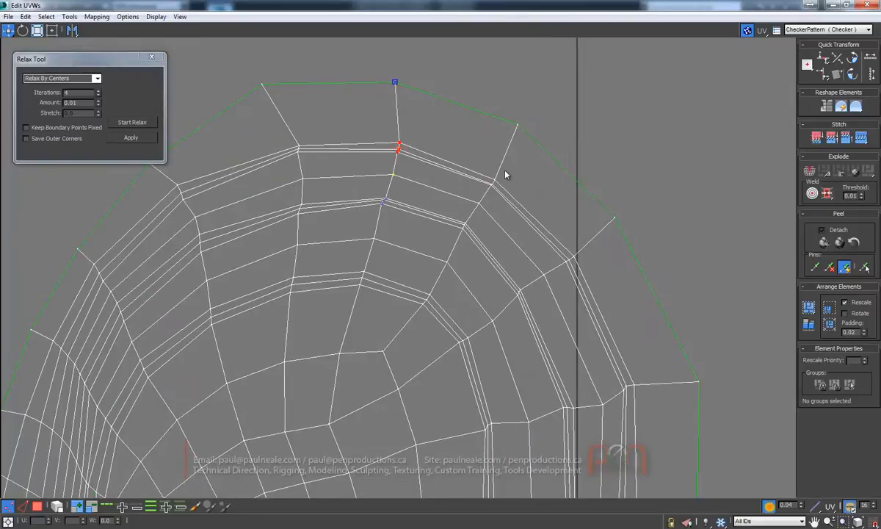
{"action": "left_click", "coordinate": [144, 140]}
{"action": "left_click", "coordinate": [137, 141]}
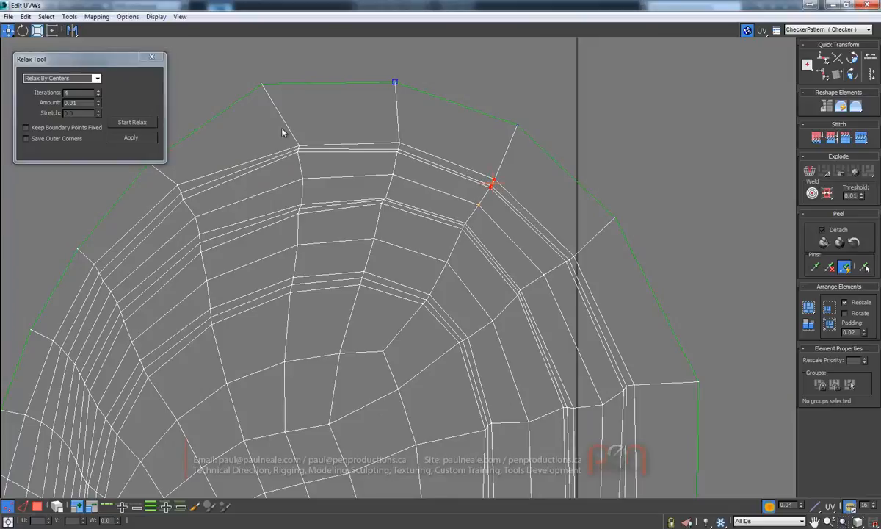
Relax the tightly spaced vertices on the second ear shell's inner ridge by centers
{"action": "middle_click_drag", "start_coordinate": [331, 180], "coordinate": [353, 148]}
{"action": "scroll", "coordinate": [360, 151], "scroll_direction": "up", "scroll_amount": 2}
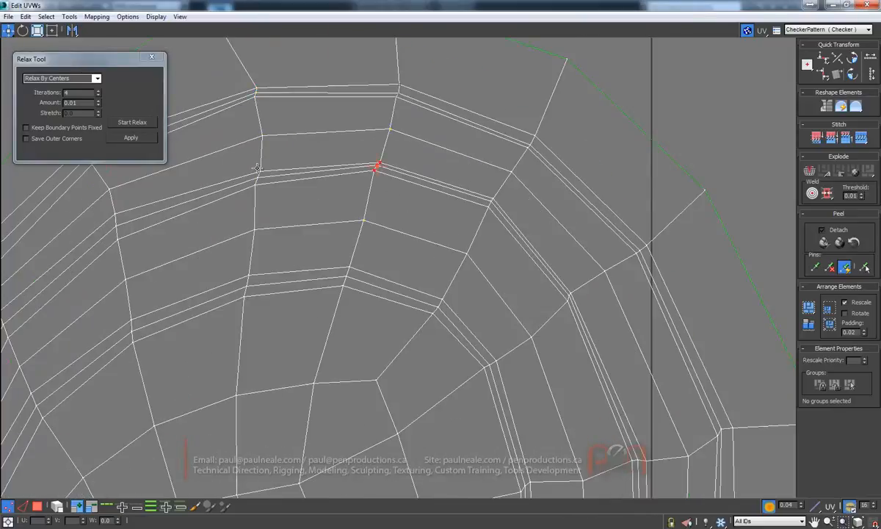
{"action": "left_click", "coordinate": [138, 143]}
Return to polygon selection and run Select Overlapped Polygons to recheck all shells
{"action": "scroll", "coordinate": [443, 211], "scroll_direction": "down", "scroll_amount": 4}
{"action": "middle_click_drag", "start_coordinate": [527, 195], "coordinate": [564, 125]}
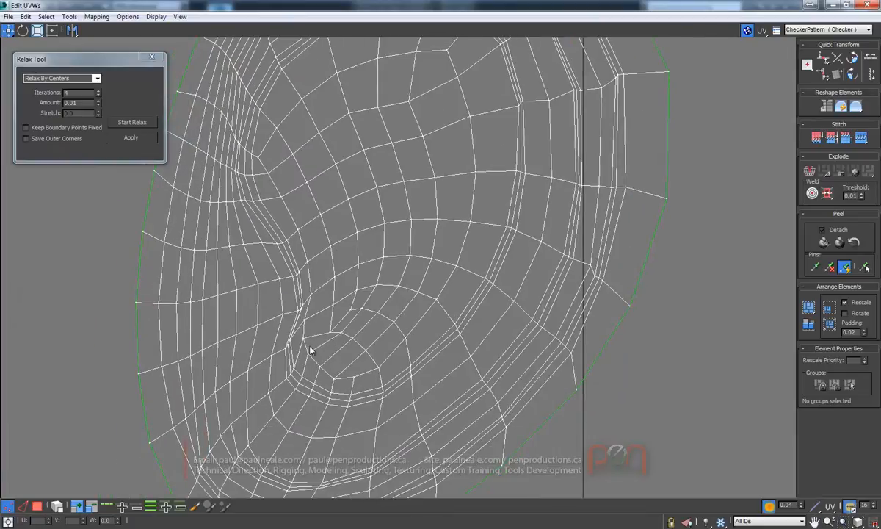
{"action": "scroll", "coordinate": [308, 326], "scroll_direction": "down", "scroll_amount": 12}
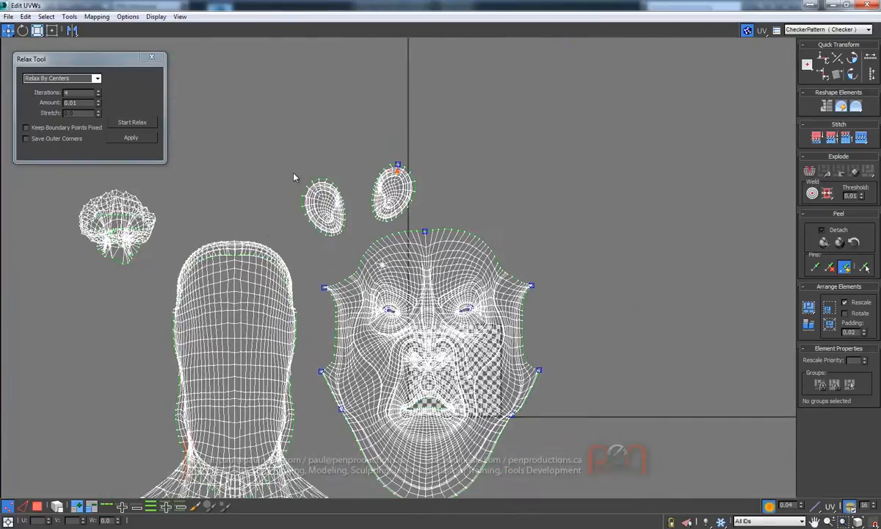
{"action": "left_click", "coordinate": [36, 507]}
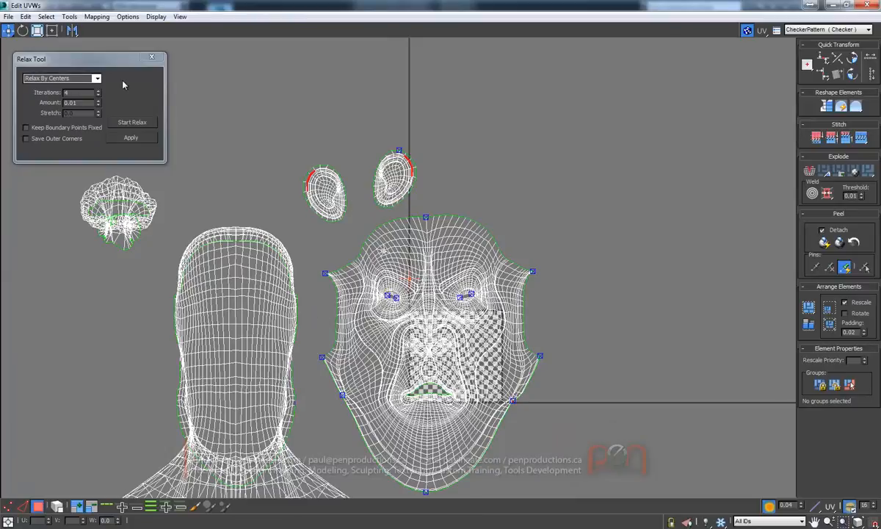
{"action": "left_click", "coordinate": [45, 16]}
{"action": "left_click", "coordinate": [86, 115]}
{"action": "left_click", "coordinate": [45, 16]}
{"action": "left_click", "coordinate": [68, 116]}
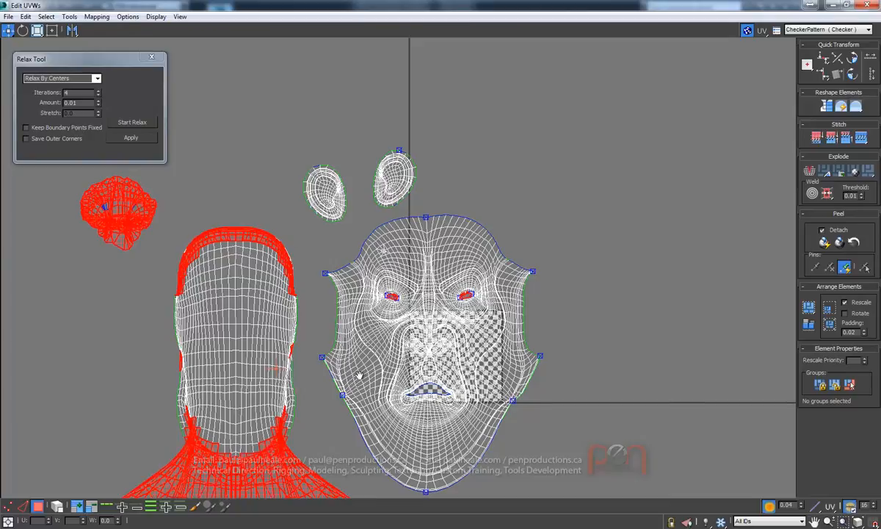
Select the inverted polygons and examine the faces around the pinned vertex on the face shell's left jaw edge
{"action": "scroll", "coordinate": [389, 313], "scroll_direction": "up", "scroll_amount": 5}
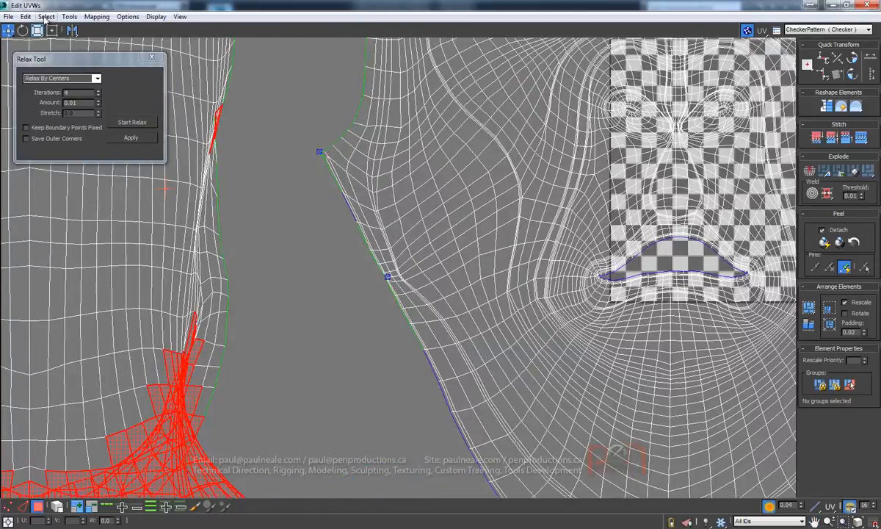
{"action": "left_click", "coordinate": [45, 17]}
{"action": "left_click", "coordinate": [76, 104]}
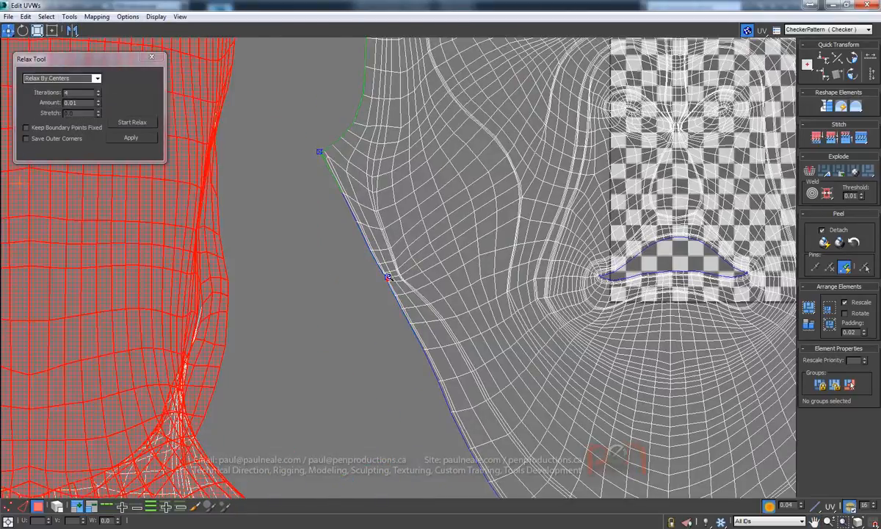
{"action": "scroll", "coordinate": [383, 263], "scroll_direction": "up", "scroll_amount": 10}
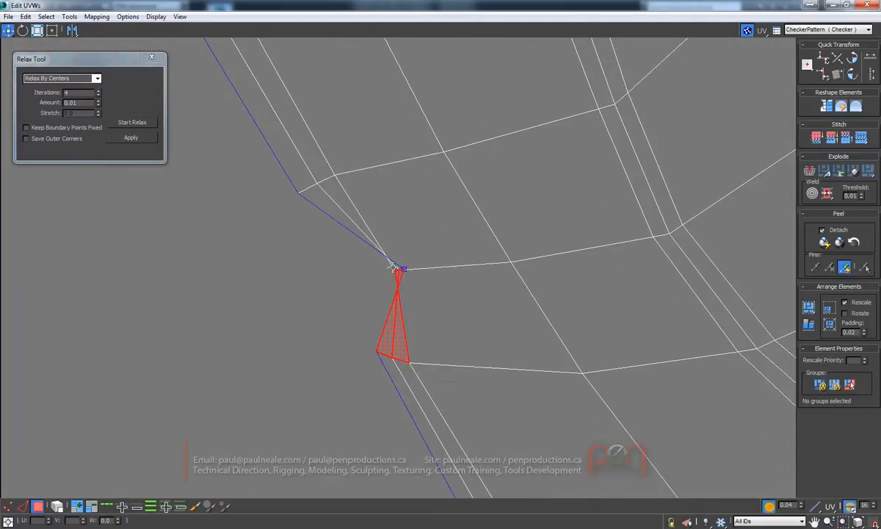
{"action": "scroll", "coordinate": [393, 263], "scroll_direction": "down", "scroll_amount": 10}
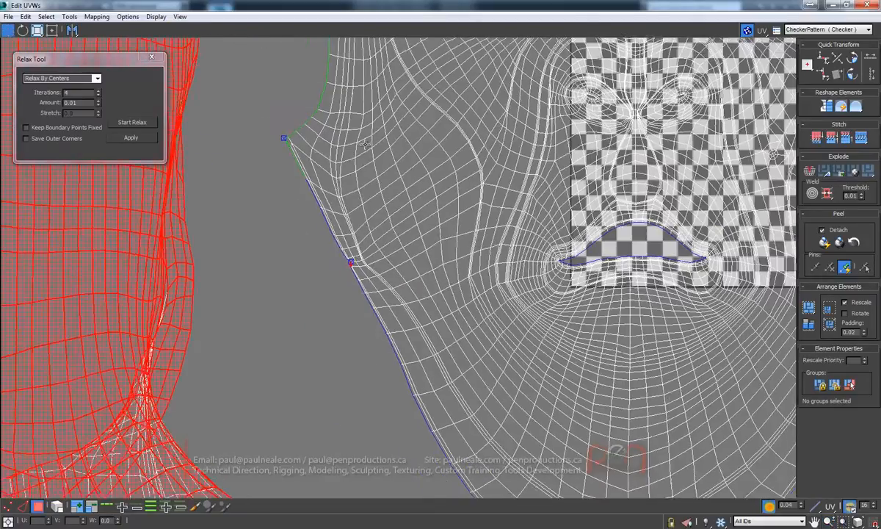
{"action": "scroll", "coordinate": [353, 241], "scroll_direction": "up", "scroll_amount": 10}
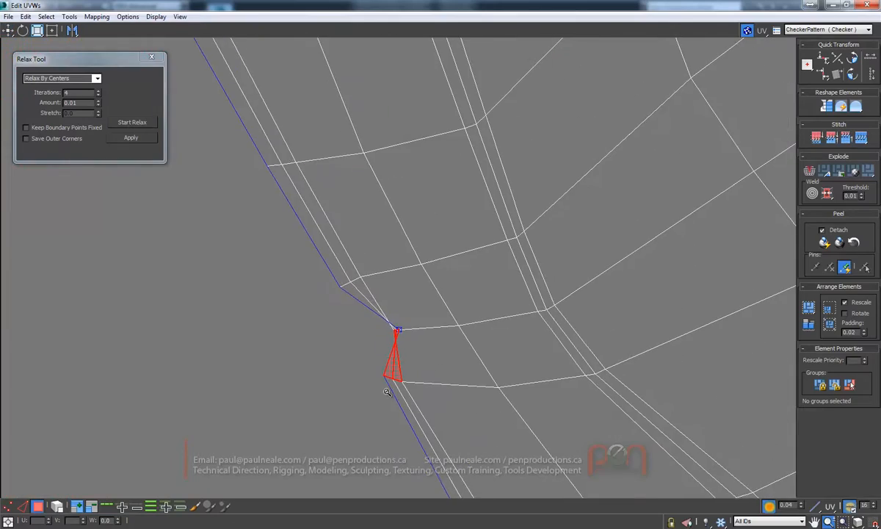
{"action": "middle_click_drag", "start_coordinate": [386, 390], "coordinate": [360, 236], "text": "ctrl+alt"}
{"action": "scroll", "coordinate": [360, 236], "scroll_direction": "down", "scroll_amount": 10}
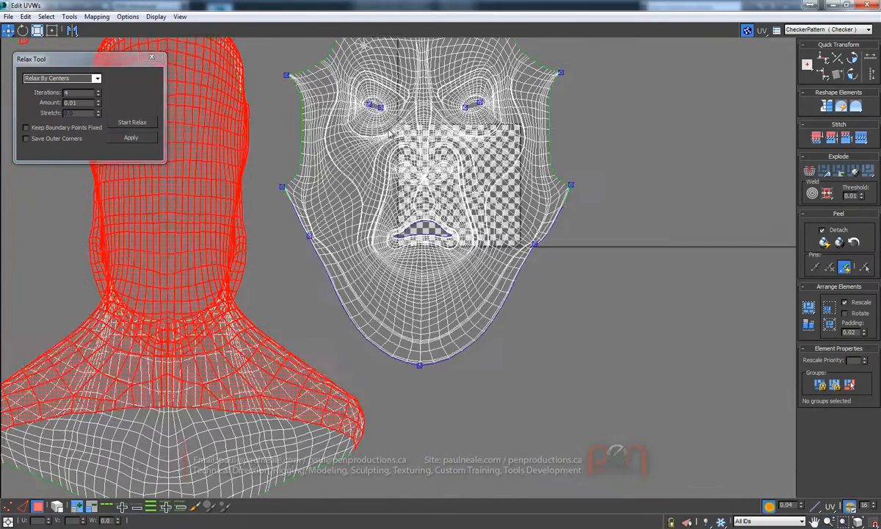
{"action": "scroll", "coordinate": [266, 224], "scroll_direction": "up", "scroll_amount": 10}
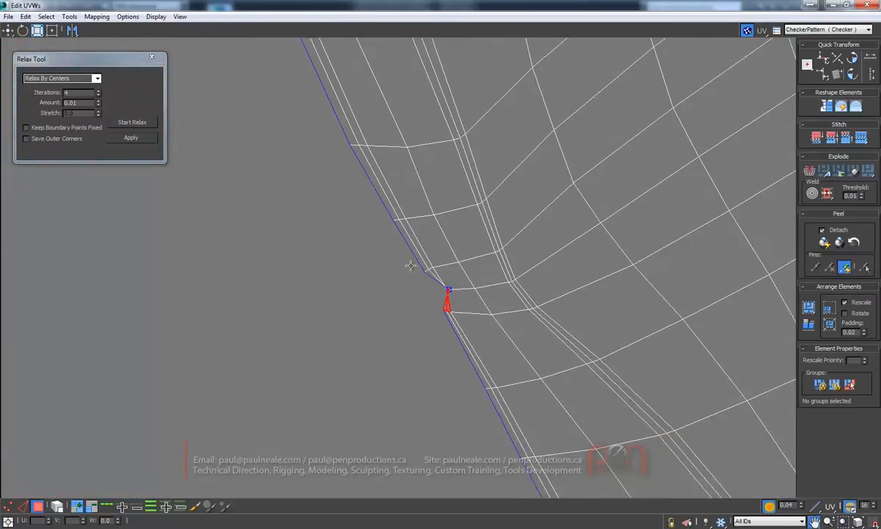
With soft selection off, move the left jaw edge's pinned vertex outward and shift its inner neighbour to untangle the inverted faces
{"action": "left_click", "coordinate": [7, 506]}
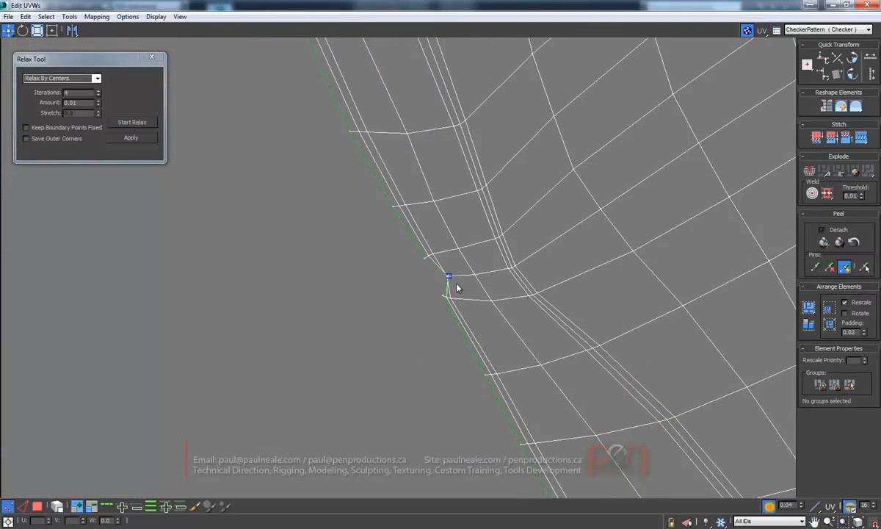
{"action": "scroll", "coordinate": [454, 283], "scroll_direction": "up", "scroll_amount": 5}
{"action": "left_click_drag", "start_coordinate": [420, 284], "coordinate": [390, 294]}
{"action": "key", "text": "ctrl+z"}
{"action": "left_click", "coordinate": [769, 506]}
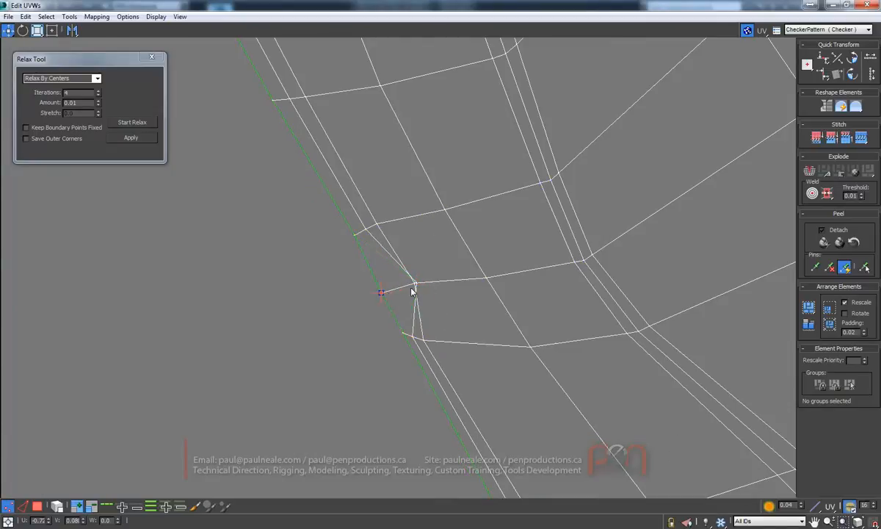
{"action": "mouse_move", "coordinate": [417, 283]}
{"action": "left_mouse_down"}
{"action": "mouse_move", "coordinate": [394, 290]}
{"action": "mouse_move", "coordinate": [402, 285]}
{"action": "left_mouse_up"}
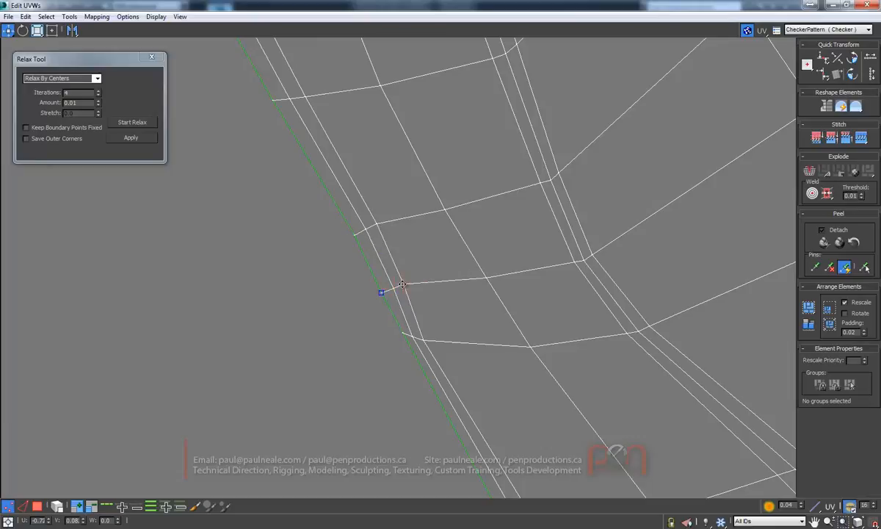
Select the pinned vertex on the face shell's right jaw edge and examine the faces around it
{"action": "scroll", "coordinate": [402, 289], "scroll_direction": "down", "scroll_amount": 10}
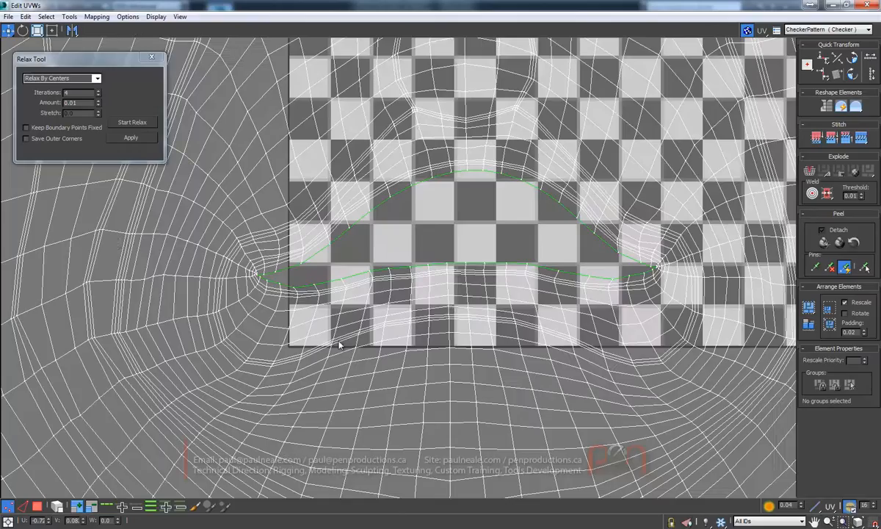
{"action": "scroll", "coordinate": [691, 337], "scroll_direction": "up", "scroll_amount": 10}
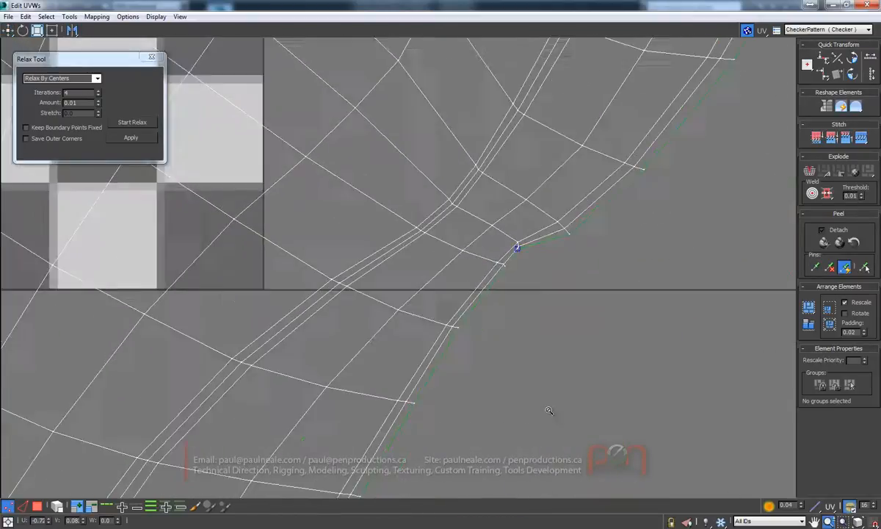
{"action": "left_click", "coordinate": [473, 202]}
{"action": "scroll", "coordinate": [507, 221], "scroll_direction": "down", "scroll_amount": 10}
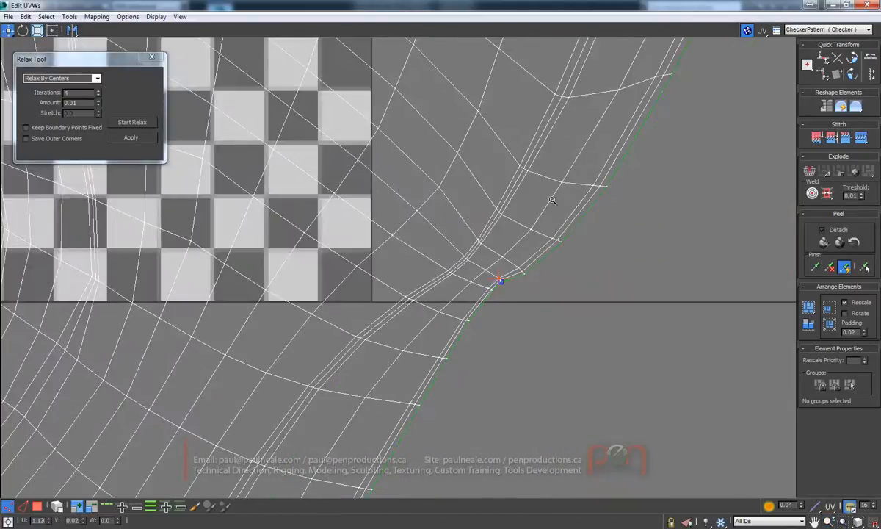
{"action": "mouse_move", "coordinate": [535, 168]}
{"action": "middle_mouse_down", "text": "ctrl+alt"}
{"action": "mouse_move", "coordinate": [533, 382]}
{"action": "mouse_move", "coordinate": [537, 176]}
{"action": "middle_mouse_up", "text": "ctrl+alt"}
{"action": "middle_click_drag", "start_coordinate": [276, 269], "coordinate": [341, 171]}
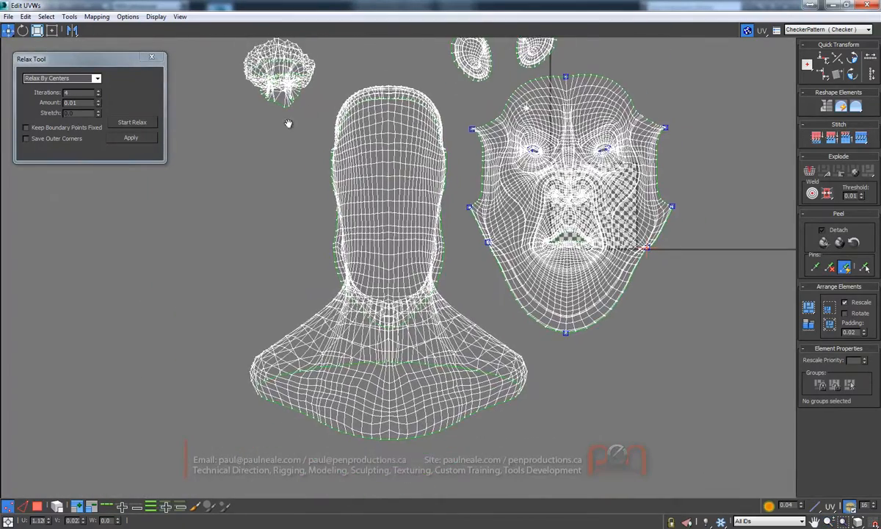
{"action": "middle_click_drag", "start_coordinate": [374, 202], "coordinate": [368, 261]}
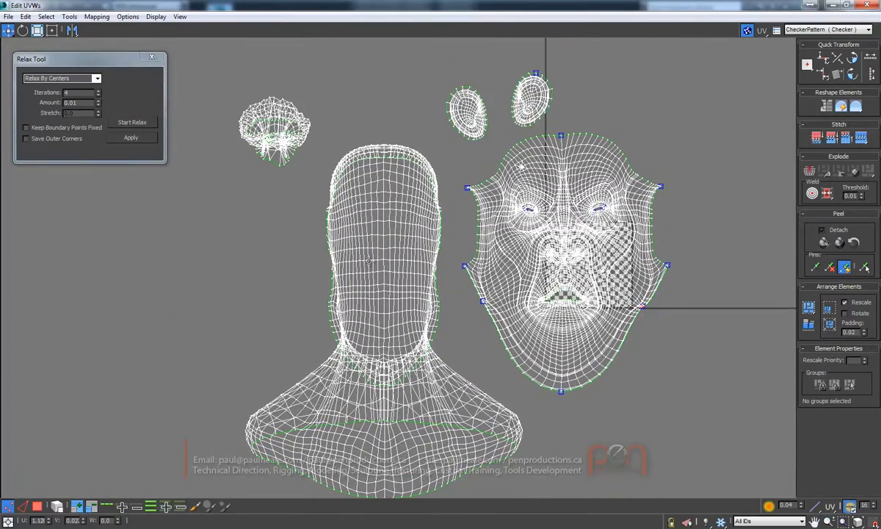
Restore the UV editor to a smaller window beside the 3D view of the head
{"action": "double_click", "coordinate": [633, 9]}
{"action": "left_click_drag", "start_coordinate": [449, 92], "coordinate": [254, 109]}
{"action": "middle_click_drag", "start_coordinate": [544, 243], "coordinate": [576, 213], "text": "alt"}
{"action": "middle_click_drag", "start_coordinate": [119, 279], "coordinate": [144, 265]}
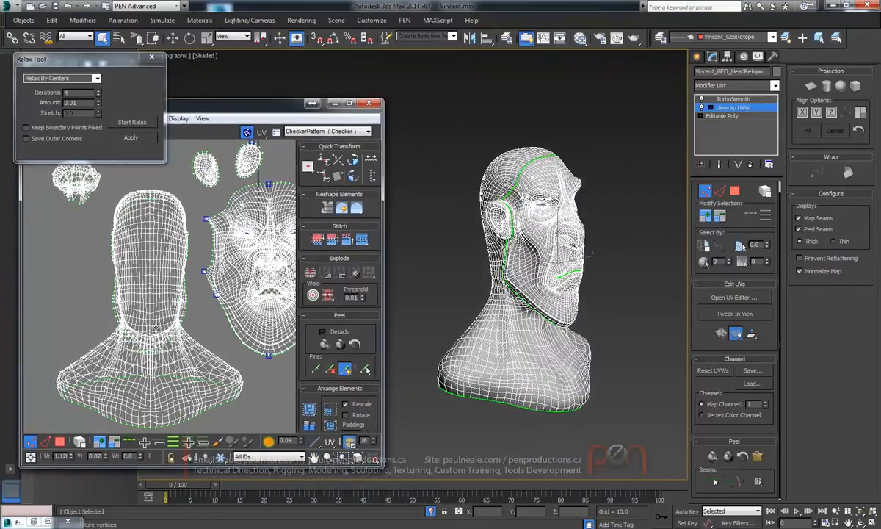
Check a neck polygon from the back-of-head and neck shell on the model and examine the front of the neck
{"action": "left_click", "coordinate": [59, 442]}
{"action": "left_click", "coordinate": [144, 343]}
{"action": "scroll", "coordinate": [485, 316], "scroll_direction": "up", "scroll_amount": 6}
{"action": "middle_click_drag", "start_coordinate": [502, 311], "coordinate": [588, 224], "text": "alt"}
{"action": "scroll", "coordinate": [485, 315], "scroll_direction": "down", "scroll_amount": 4}
{"action": "scroll", "coordinate": [537, 393], "scroll_direction": "up", "scroll_amount": 4}
{"action": "scroll", "coordinate": [557, 374], "scroll_direction": "down", "scroll_amount": 4}
Select the vertical edge loop down the front centre of the neck and break it into a seam
{"action": "key", "text": "2"}
{"action": "left_click", "coordinate": [551, 229]}
{"action": "middle_click_drag", "start_coordinate": [132, 268], "coordinate": [142, 247]}
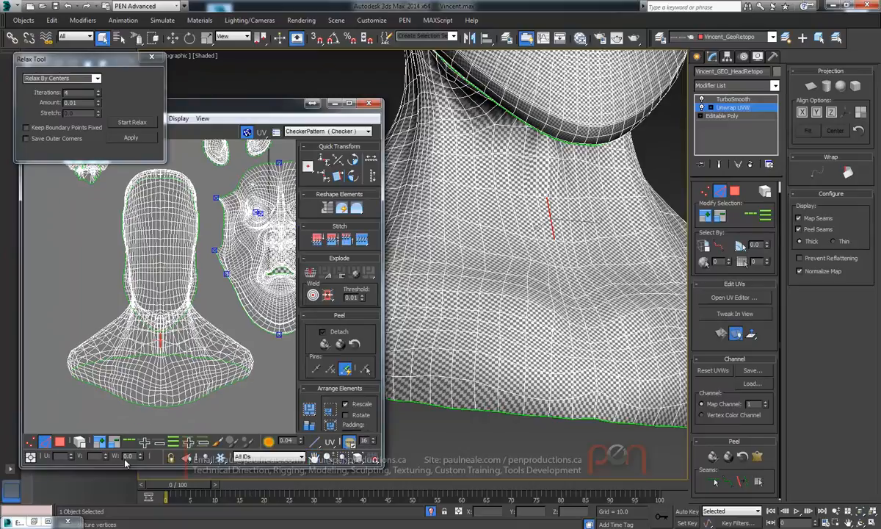
{"action": "left_click", "coordinate": [133, 443]}
{"action": "middle_click_drag", "start_coordinate": [560, 172], "coordinate": [544, 183], "text": "alt"}
{"action": "right_click", "coordinate": [118, 296]}
{"action": "left_click", "coordinate": [106, 304]}
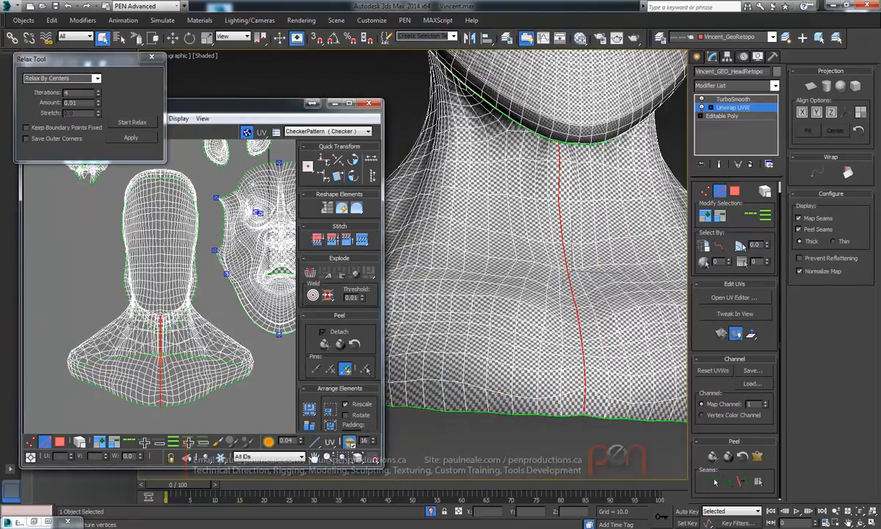
{"action": "scroll", "coordinate": [159, 280], "scroll_direction": "down", "scroll_amount": 3}
{"action": "middle_click_drag", "start_coordinate": [187, 225], "coordinate": [196, 194]}
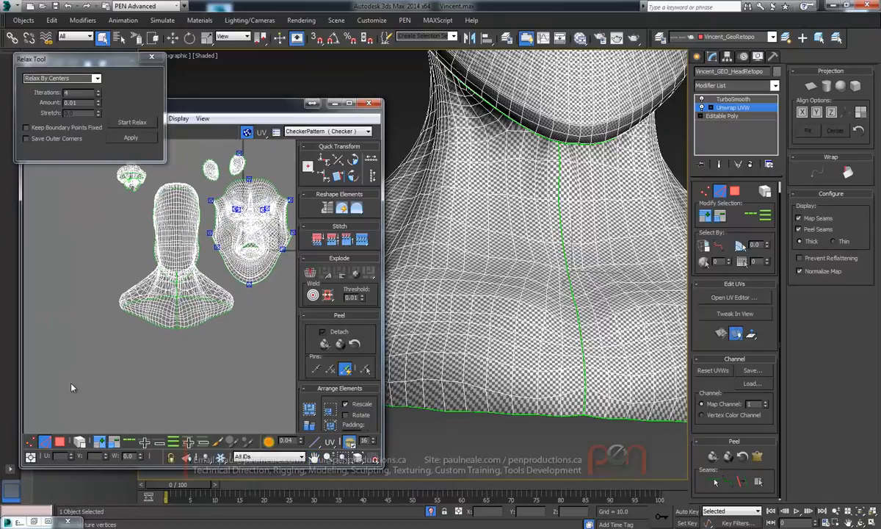
Select the whole back-of-head and neck shell as an element and try relaxing it by centers
{"action": "left_click", "coordinate": [61, 443]}
{"action": "left_click", "coordinate": [80, 442]}
{"action": "left_click", "coordinate": [166, 285]}
{"action": "middle_click_drag", "start_coordinate": [172, 284], "coordinate": [154, 315]}
{"action": "left_click", "coordinate": [139, 123]}
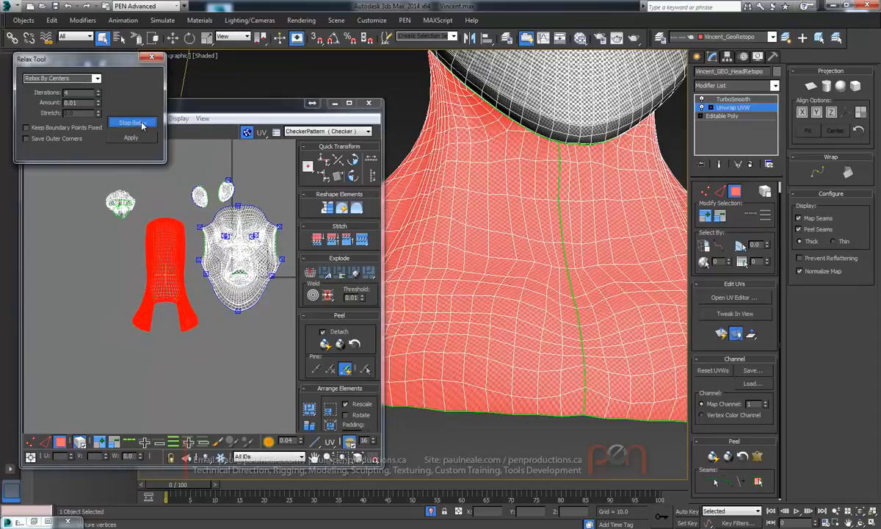
{"action": "left_click", "coordinate": [141, 124]}
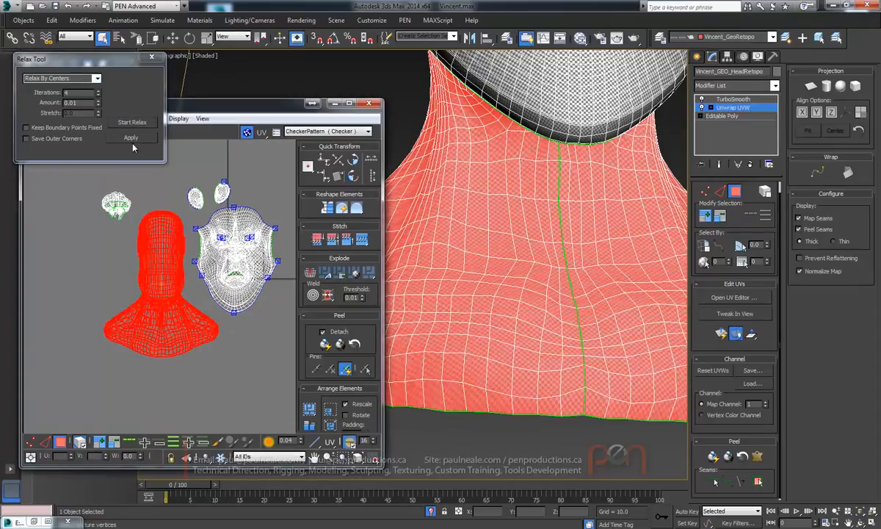
Try relaxing the back-of-head and neck shell by polygon angles with 109 iterations and an amount of 0.37
{"action": "left_click", "coordinate": [96, 78]}
{"action": "left_click", "coordinate": [94, 87]}
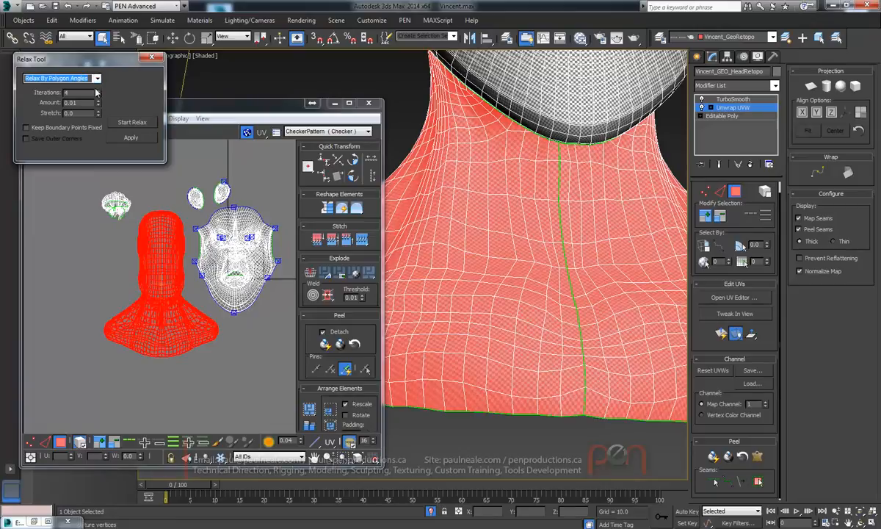
{"action": "left_click_drag", "start_coordinate": [98, 93], "coordinate": [101, 40]}
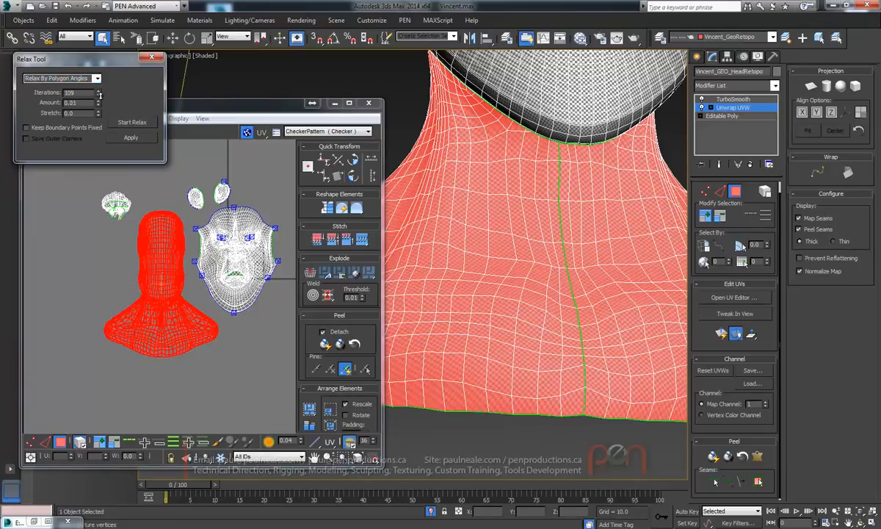
{"action": "left_click", "coordinate": [137, 123]}
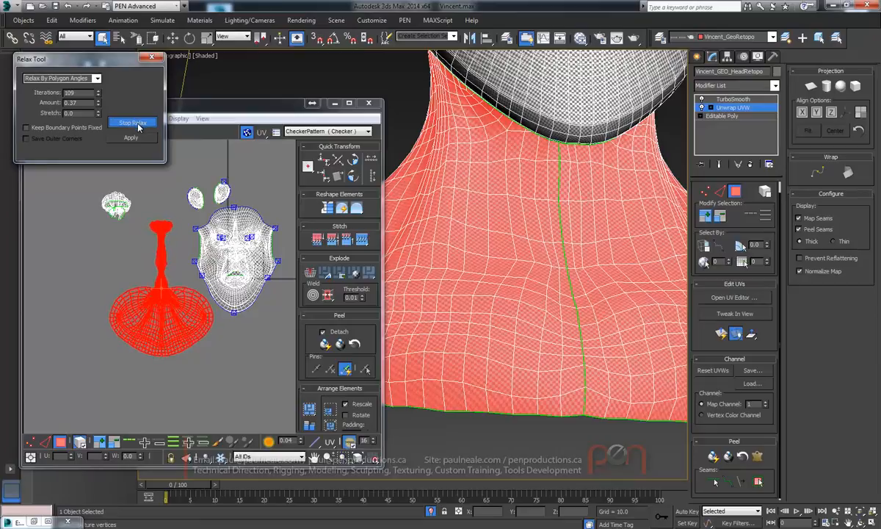
{"action": "left_click", "coordinate": [137, 123]}
Relax the back-of-head and neck shell further by polygon angles, then switch to edge angles
{"action": "middle_click_drag", "start_coordinate": [514, 243], "coordinate": [430, 241], "text": "alt"}
{"action": "scroll", "coordinate": [647, 263], "scroll_direction": "down", "scroll_amount": 5}
{"action": "left_click", "coordinate": [127, 124]}
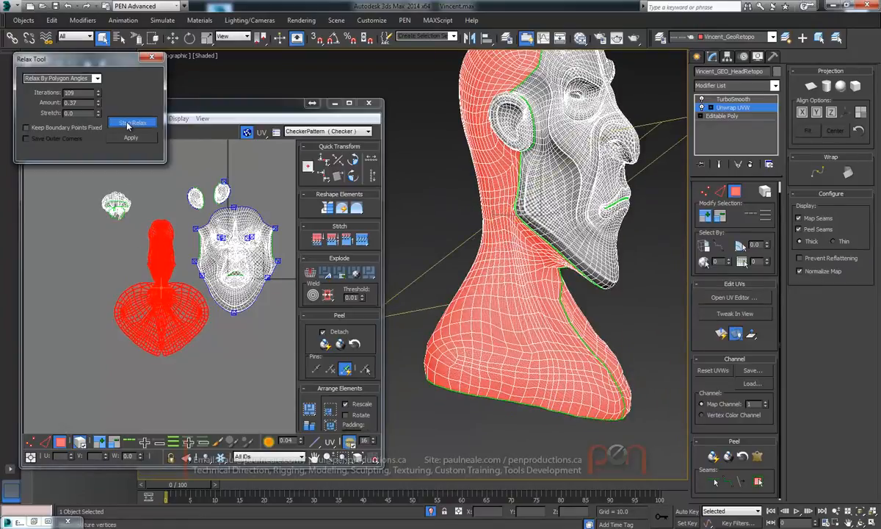
{"action": "left_click", "coordinate": [96, 78]}
{"action": "left_click", "coordinate": [88, 94]}
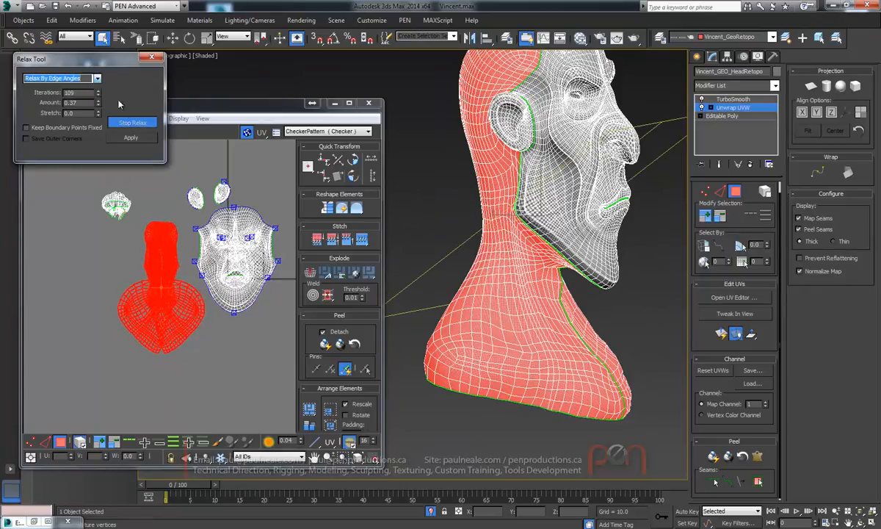
{"action": "left_click", "coordinate": [129, 123]}
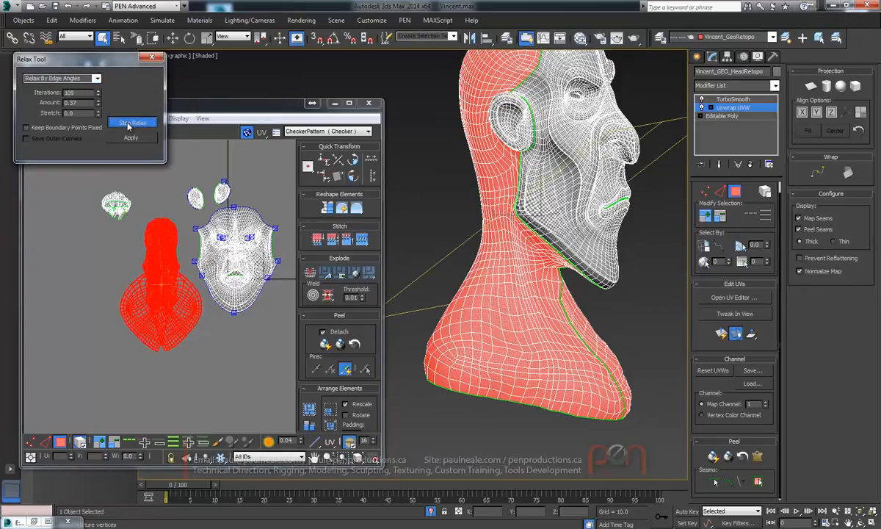
{"action": "left_click", "coordinate": [127, 126]}
Switch to vertex selection and select the vertex at the neck seam's upper end under the chin
{"action": "middle_click_drag", "start_coordinate": [530, 309], "coordinate": [514, 238], "text": "alt"}
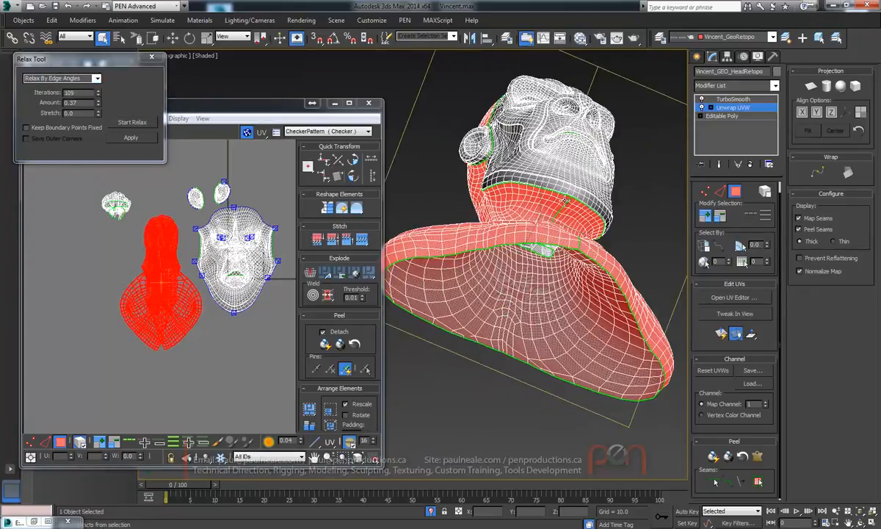
{"action": "scroll", "coordinate": [544, 254], "scroll_direction": "up", "scroll_amount": 5}
{"action": "middle_click_drag", "start_coordinate": [571, 263], "coordinate": [545, 230]}
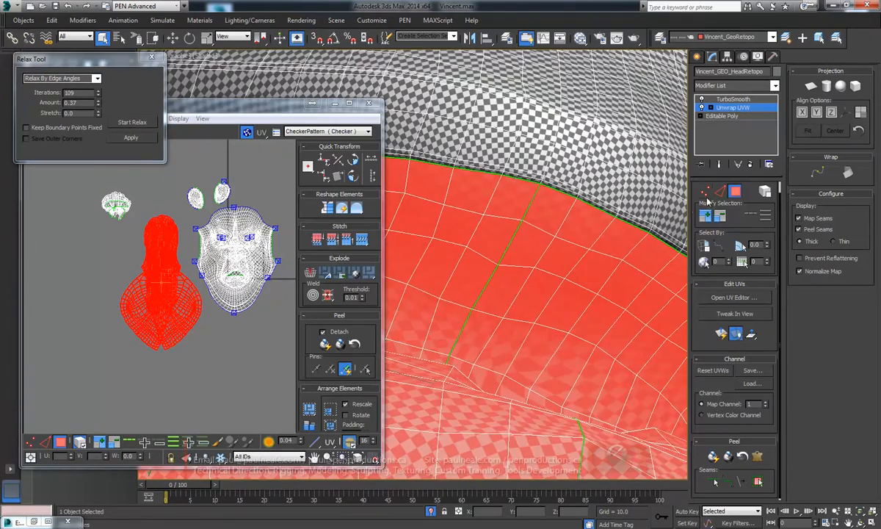
{"action": "key", "text": "1"}
{"action": "left_click", "coordinate": [547, 195]}
Add the vertices at the neck seam's lower end and at the forehead seam's centre to the selection
{"action": "scroll", "coordinate": [541, 221], "scroll_direction": "down", "scroll_amount": 4}
{"action": "middle_click_drag", "start_coordinate": [541, 220], "coordinate": [525, 206], "text": "alt"}
{"action": "middle_click_drag", "start_coordinate": [158, 304], "coordinate": [150, 245]}
{"action": "middle_click_drag", "start_coordinate": [404, 246], "coordinate": [496, 194], "text": "alt"}
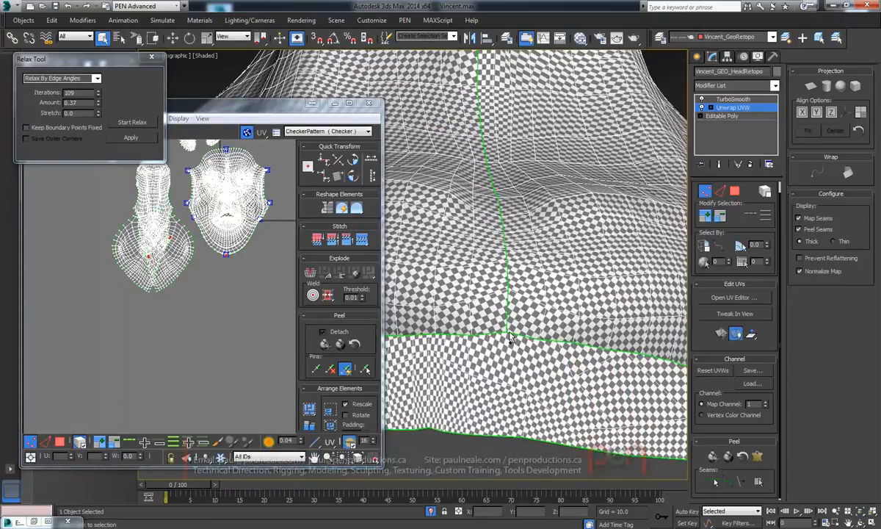
{"action": "scroll", "coordinate": [521, 324], "scroll_direction": "down", "scroll_amount": 6}
{"action": "middle_click_drag", "start_coordinate": [520, 324], "coordinate": [562, 339], "text": "alt"}
{"action": "scroll", "coordinate": [562, 203], "scroll_direction": "up", "scroll_amount": 7}
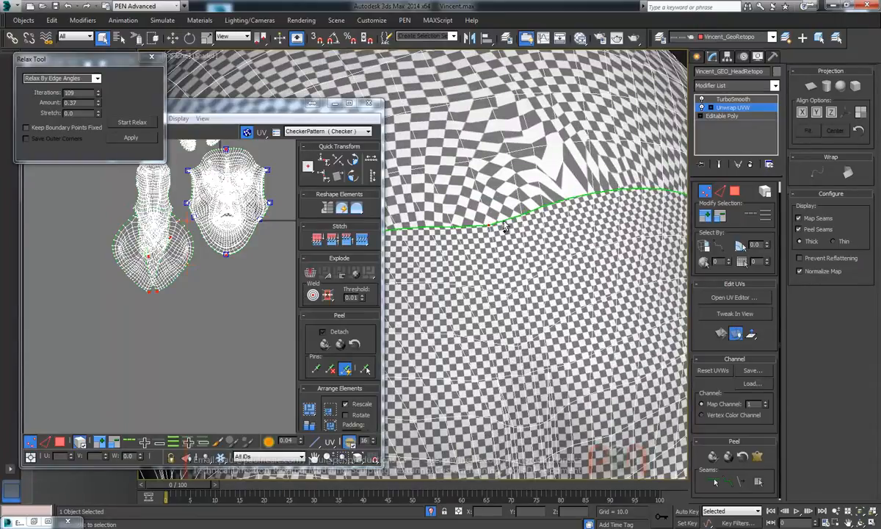
{"action": "scroll", "coordinate": [500, 228], "scroll_direction": "down", "scroll_amount": 7}
{"action": "middle_click_drag", "start_coordinate": [227, 204], "coordinate": [211, 262]}
{"action": "scroll", "coordinate": [211, 262], "scroll_direction": "up", "scroll_amount": 2}
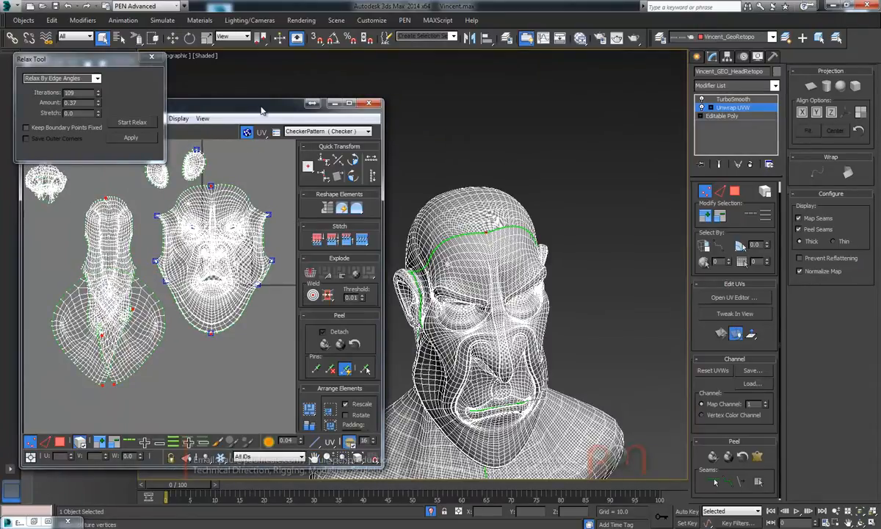
Maximize the UV editor and keep only the back-of-head and neck shell's landmark vertices selected
{"action": "double_click", "coordinate": [261, 108]}
{"action": "scroll", "coordinate": [470, 294], "scroll_direction": "up", "scroll_amount": 3}
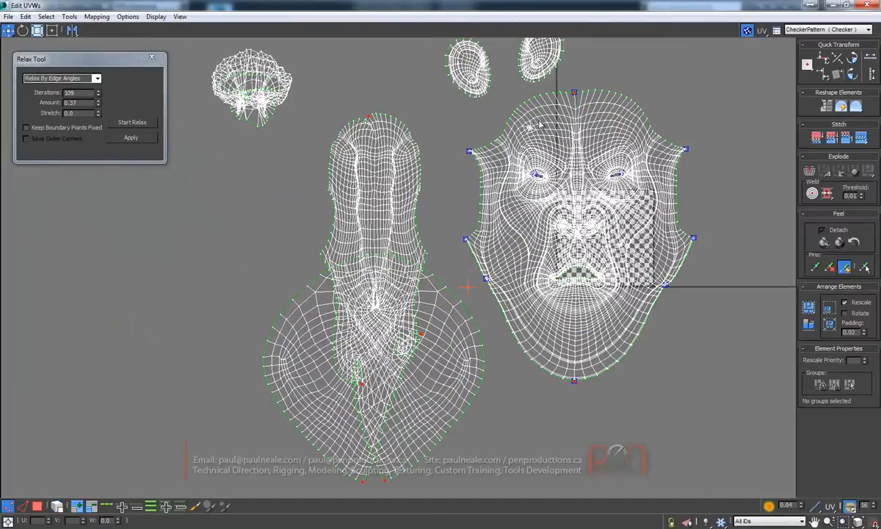
{"action": "middle_click_drag", "start_coordinate": [493, 140], "coordinate": [553, 209]}
{"action": "middle_click_drag", "start_coordinate": [444, 169], "coordinate": [420, 139]}
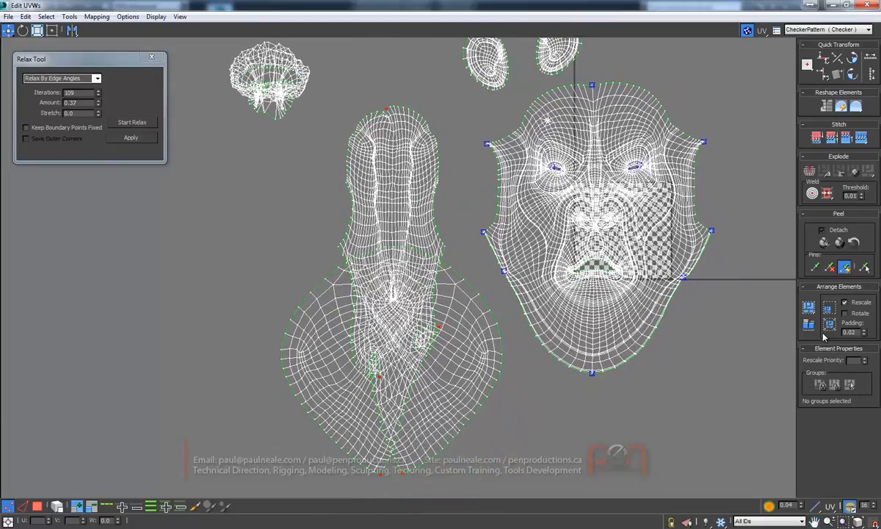
Pin the selected vertices and start Peel Mode on the back-of-head and neck shell
{"action": "middle_click_drag", "start_coordinate": [426, 269], "coordinate": [404, 230]}
{"action": "left_click", "coordinate": [39, 507]}
{"action": "middle_click_drag", "start_coordinate": [482, 291], "coordinate": [423, 339]}
{"action": "left_click", "coordinate": [842, 243]}
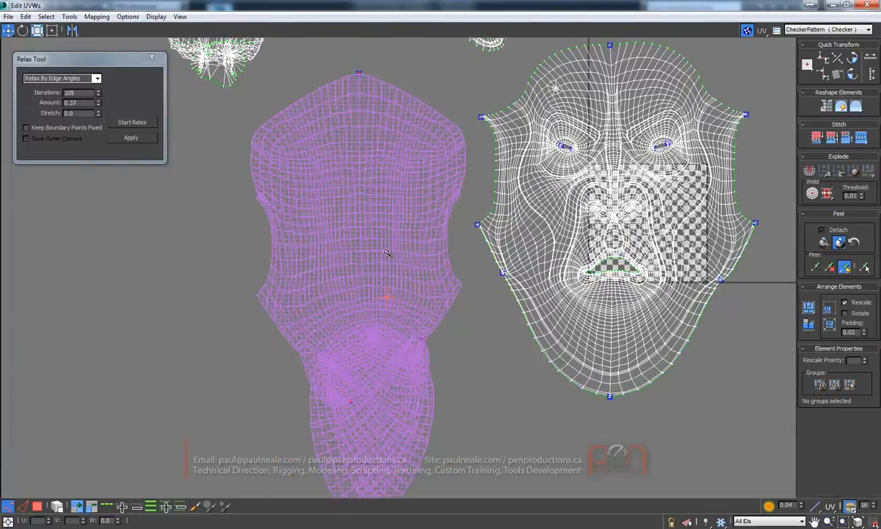
{"action": "scroll", "coordinate": [377, 265], "scroll_direction": "down", "scroll_amount": 2}
{"action": "middle_click_drag", "start_coordinate": [377, 266], "coordinate": [421, 152]}
{"action": "scroll", "coordinate": [407, 305], "scroll_direction": "up", "scroll_amount": 3}
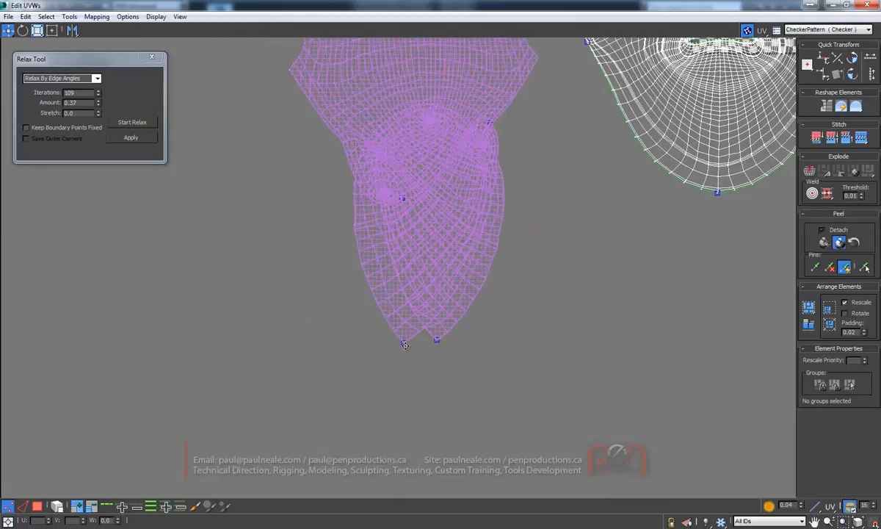
{"action": "scroll", "coordinate": [406, 345], "scroll_direction": "down", "scroll_amount": 3}
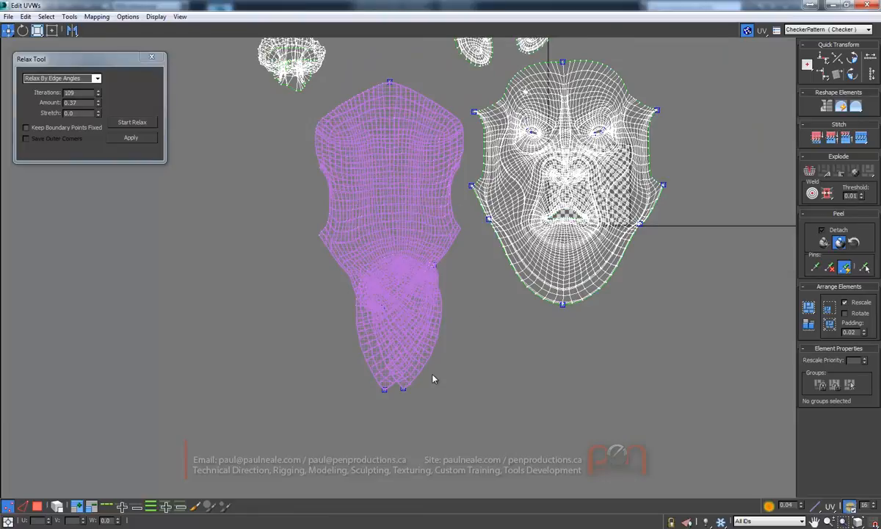
Move the neck pins apart so the right flap swings outward and the two lower points uncross
{"action": "left_click_drag", "start_coordinate": [413, 390], "coordinate": [266, 338]}
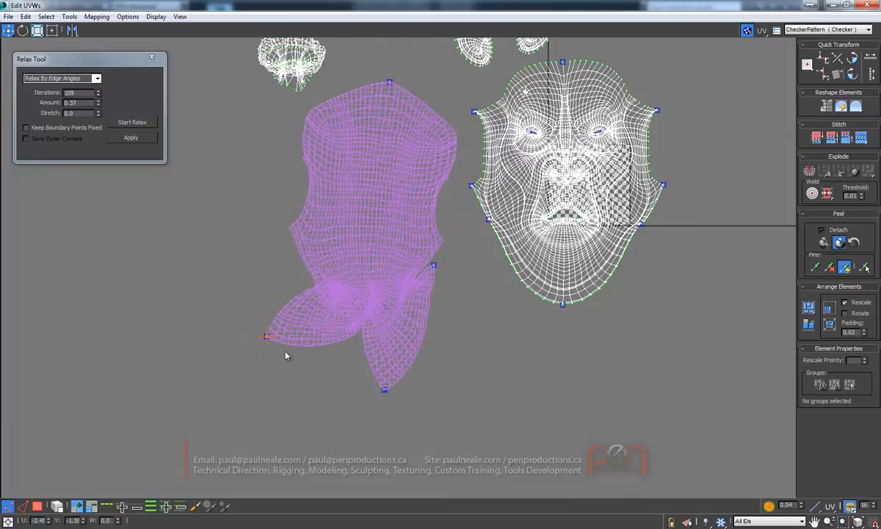
{"action": "left_click_drag", "start_coordinate": [385, 390], "coordinate": [370, 378]}
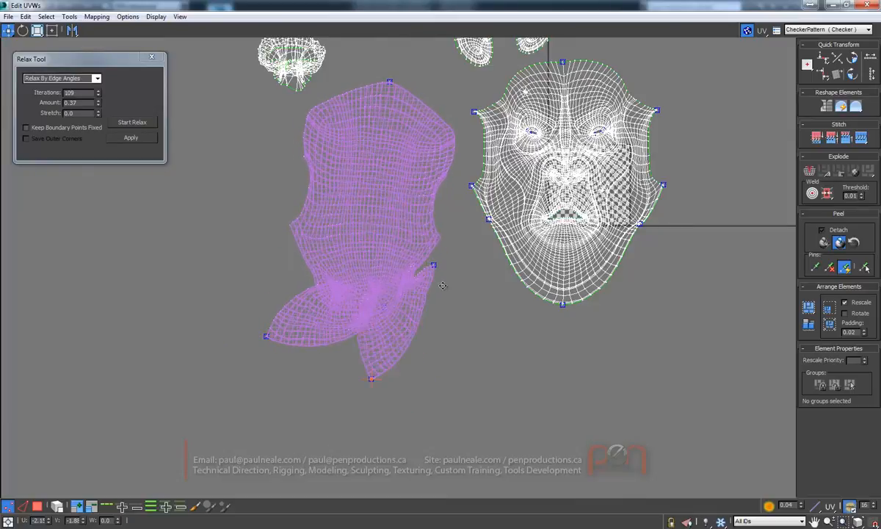
{"action": "left_click_drag", "start_coordinate": [445, 269], "coordinate": [551, 320]}
{"action": "left_click_drag", "start_coordinate": [373, 379], "coordinate": [458, 385]}
{"action": "left_click_drag", "start_coordinate": [266, 337], "coordinate": [419, 406]}
Pull the pin buried inside the neck area out past the shell's left side to unfold the left flap
{"action": "mouse_move", "coordinate": [381, 307]}
{"action": "left_mouse_down"}
{"action": "mouse_move", "coordinate": [364, 305]}
{"action": "mouse_move", "coordinate": [379, 316]}
{"action": "mouse_move", "coordinate": [386, 308]}
{"action": "left_mouse_up"}
{"action": "scroll", "coordinate": [379, 308], "scroll_direction": "up", "scroll_amount": 5}
{"action": "left_click", "coordinate": [388, 308]}
{"action": "scroll", "coordinate": [386, 309], "scroll_direction": "up", "scroll_amount": 5}
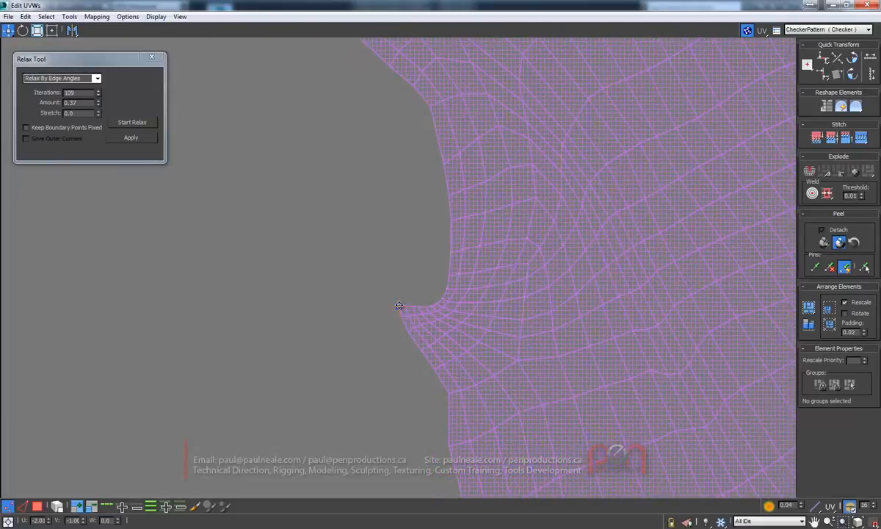
{"action": "left_click_drag", "start_coordinate": [263, 281], "coordinate": [96, 394]}
{"action": "scroll", "coordinate": [167, 199], "scroll_direction": "down", "scroll_amount": 7}
{"action": "middle_click_drag", "start_coordinate": [310, 208], "coordinate": [346, 204]}
{"action": "left_click_drag", "start_coordinate": [189, 236], "coordinate": [16, 257]}
{"action": "scroll", "coordinate": [404, 261], "scroll_direction": "down", "scroll_amount": 2}
{"action": "scroll", "coordinate": [403, 260], "scroll_direction": "down", "scroll_amount": 2}
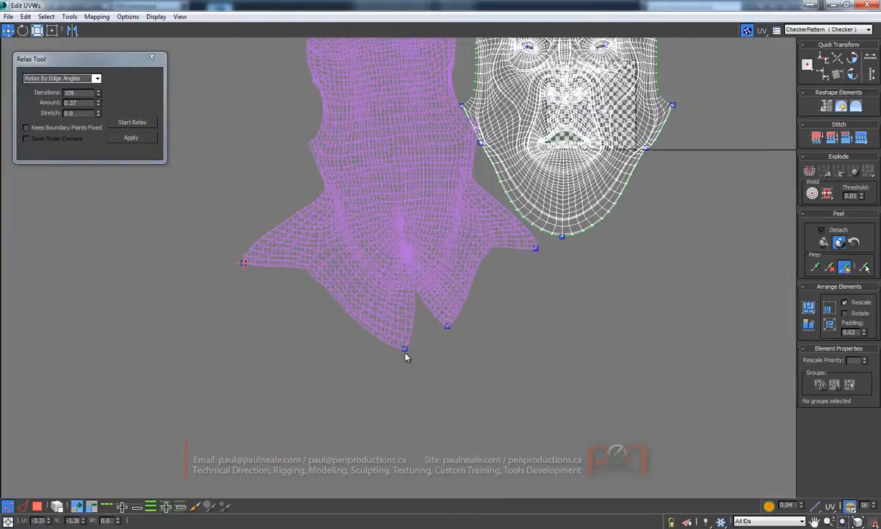
Spread the neck flaps by moving the lower-left pin and both outer tip pins further outward
{"action": "left_click_drag", "start_coordinate": [404, 349], "coordinate": [353, 331]}
{"action": "left_click_drag", "start_coordinate": [242, 264], "coordinate": [192, 274]}
{"action": "left_click_drag", "start_coordinate": [536, 249], "coordinate": [557, 275]}
{"action": "middle_click_drag", "start_coordinate": [445, 321], "coordinate": [451, 490]}
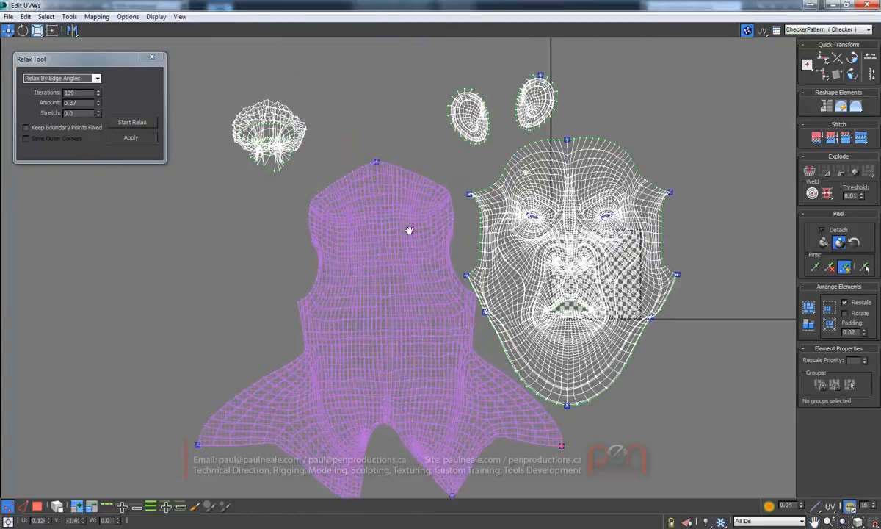
Pull the left and right corner vertices below the ear notches outward as pins
{"action": "middle_click_drag", "start_coordinate": [398, 243], "coordinate": [405, 190]}
{"action": "scroll", "coordinate": [303, 241], "scroll_direction": "up", "scroll_amount": 4}
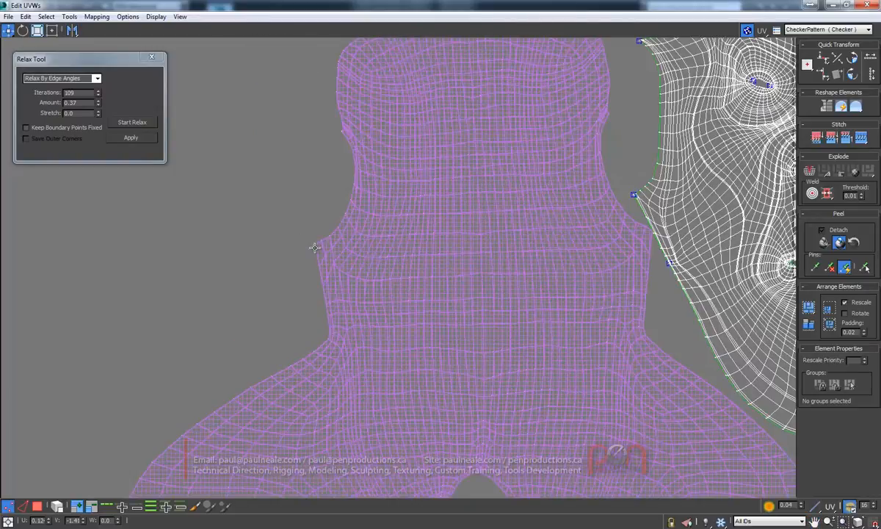
{"action": "left_click_drag", "start_coordinate": [313, 243], "coordinate": [287, 233]}
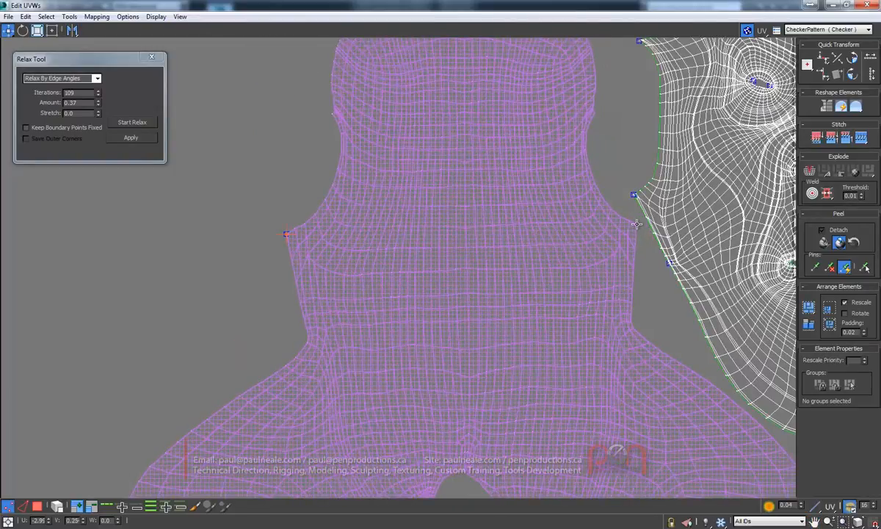
{"action": "left_click_drag", "start_coordinate": [653, 229], "coordinate": [659, 230]}
Pull the corner vertices above the ear notches outward on both sides of the shell
{"action": "scroll", "coordinate": [591, 197], "scroll_direction": "up", "scroll_amount": 5}
{"action": "left_click_drag", "start_coordinate": [606, 143], "coordinate": [636, 152]}
{"action": "middle_click_drag", "start_coordinate": [453, 142], "coordinate": [140, 184], "text": "ctrl+alt"}
{"action": "middle_click_drag", "start_coordinate": [140, 184], "coordinate": [404, 216]}
{"action": "left_click_drag", "start_coordinate": [400, 213], "coordinate": [369, 216]}
Adjust the peeled shell's lower-left pin to balance the two bottom points
{"action": "middle_click_drag", "start_coordinate": [413, 324], "coordinate": [422, 110], "text": "ctrl+alt"}
{"action": "middle_click_drag", "start_coordinate": [369, 249], "coordinate": [269, 251]}
{"action": "middle_click_drag", "start_coordinate": [269, 251], "coordinate": [376, 79], "text": "ctrl+alt"}
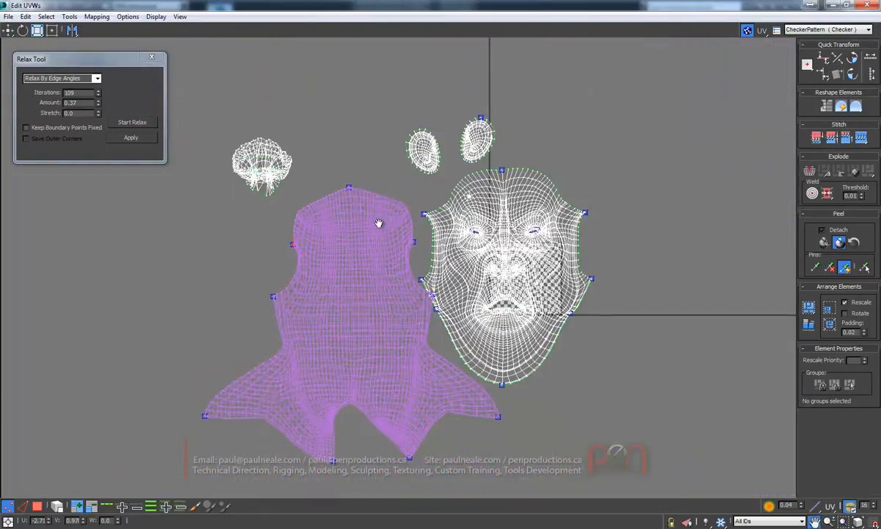
{"action": "middle_click_drag", "start_coordinate": [388, 243], "coordinate": [382, 156]}
{"action": "left_click_drag", "start_coordinate": [315, 376], "coordinate": [302, 373]}
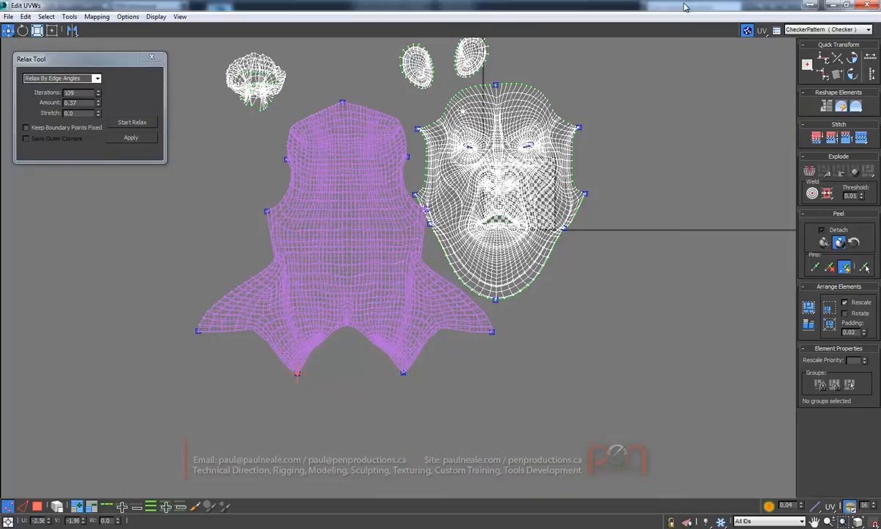
Restore the smaller UV editor window and set the CheckerPattern map's U and V tiling to 20
{"action": "double_click", "coordinate": [639, 3]}
{"action": "middle_click_drag", "start_coordinate": [439, 276], "coordinate": [626, 195]}
{"action": "middle_click_drag", "start_coordinate": [518, 207], "coordinate": [547, 220], "text": "alt"}
{"action": "middle_click_drag", "start_coordinate": [494, 243], "coordinate": [530, 254], "text": "alt"}
{"action": "left_click", "coordinate": [580, 37]}
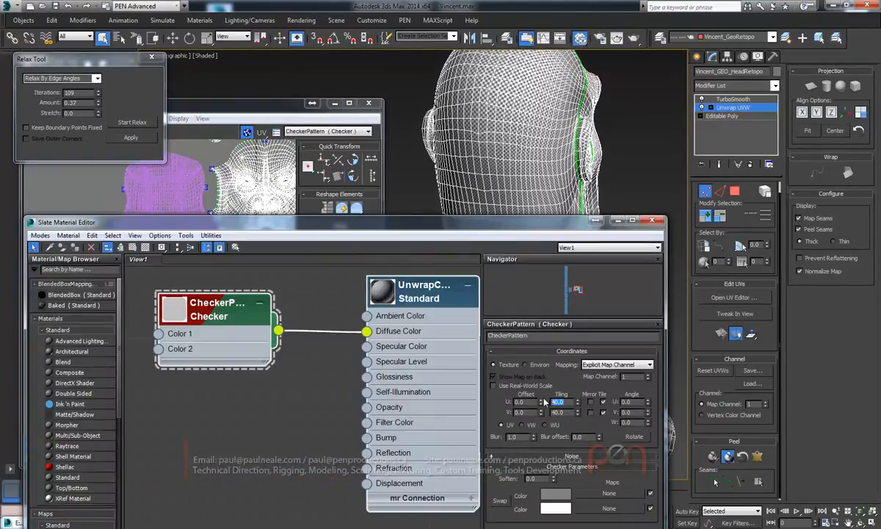
{"action": "key", "text": "Tab"}
{"action": "type", "text": "20"}
{"action": "key", "text": "Return"}
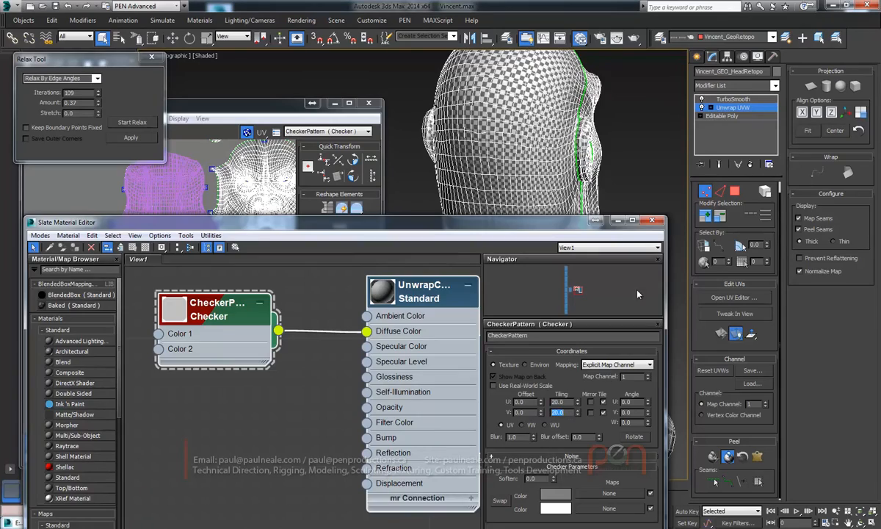
Close the Slate Material Editor and examine the checker pattern on the back and side of the head
{"action": "left_click", "coordinate": [652, 222]}
{"action": "middle_click_drag", "start_coordinate": [491, 257], "coordinate": [519, 252], "text": "alt"}
{"action": "scroll", "coordinate": [517, 214], "scroll_direction": "up", "scroll_amount": 3}
{"action": "middle_click_drag", "start_coordinate": [517, 215], "coordinate": [531, 341], "text": "alt"}
{"action": "scroll", "coordinate": [504, 203], "scroll_direction": "down", "scroll_amount": 3}
{"action": "middle_click_drag", "start_coordinate": [613, 355], "coordinate": [511, 197], "text": "alt"}
{"action": "scroll", "coordinate": [576, 395], "scroll_direction": "up", "scroll_amount": 5}
{"action": "scroll", "coordinate": [576, 395], "scroll_direction": "down", "scroll_amount": 4}
{"action": "scroll", "coordinate": [500, 184], "scroll_direction": "up", "scroll_amount": 4}
{"action": "scroll", "coordinate": [491, 179], "scroll_direction": "up", "scroll_amount": 3}
{"action": "scroll", "coordinate": [491, 180], "scroll_direction": "down", "scroll_amount": 3}
{"action": "left_click_drag", "start_coordinate": [491, 179], "coordinate": [532, 184], "text": "alt"}
{"action": "scroll", "coordinate": [533, 184], "scroll_direction": "down", "scroll_amount": 3}
{"action": "middle_click_drag", "start_coordinate": [532, 184], "coordinate": [503, 209], "text": "alt"}
{"action": "scroll", "coordinate": [503, 211], "scroll_direction": "up", "scroll_amount": 4}
{"action": "scroll", "coordinate": [502, 209], "scroll_direction": "down", "scroll_amount": 5}
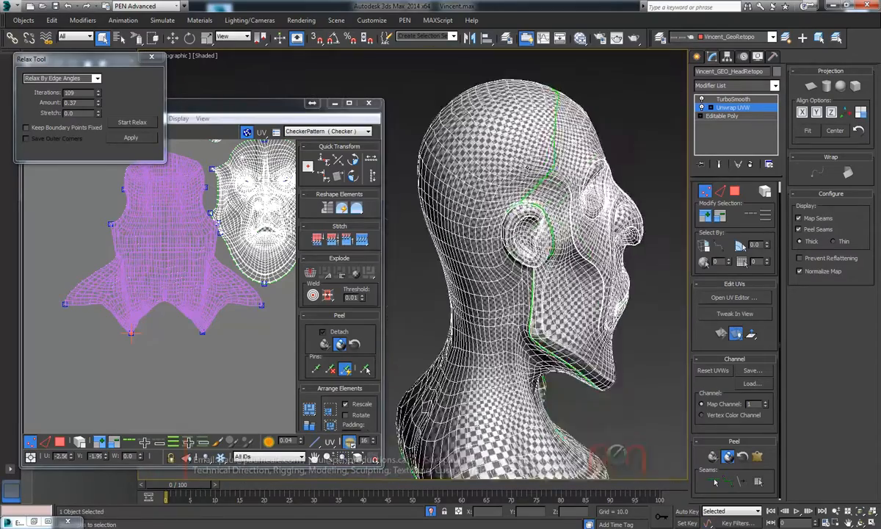
Turn on whole-element polygon selection in the UV editor and select the back-of-head and neck shell
{"action": "middle_click_drag", "start_coordinate": [181, 272], "coordinate": [158, 300]}
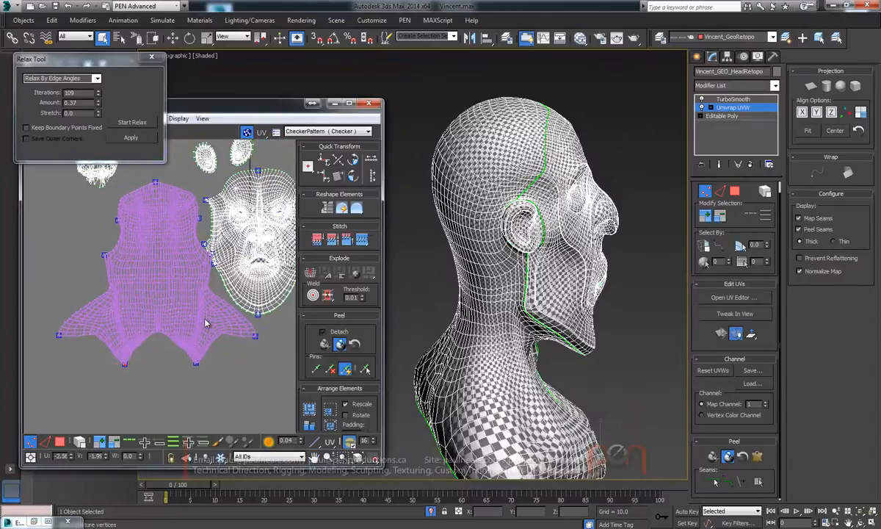
{"action": "key", "text": "3"}
{"action": "left_click_drag", "start_coordinate": [295, 106], "coordinate": [473, 106]}
{"action": "middle_click_drag", "start_coordinate": [358, 276], "coordinate": [337, 299]}
{"action": "left_click", "coordinate": [308, 288]}
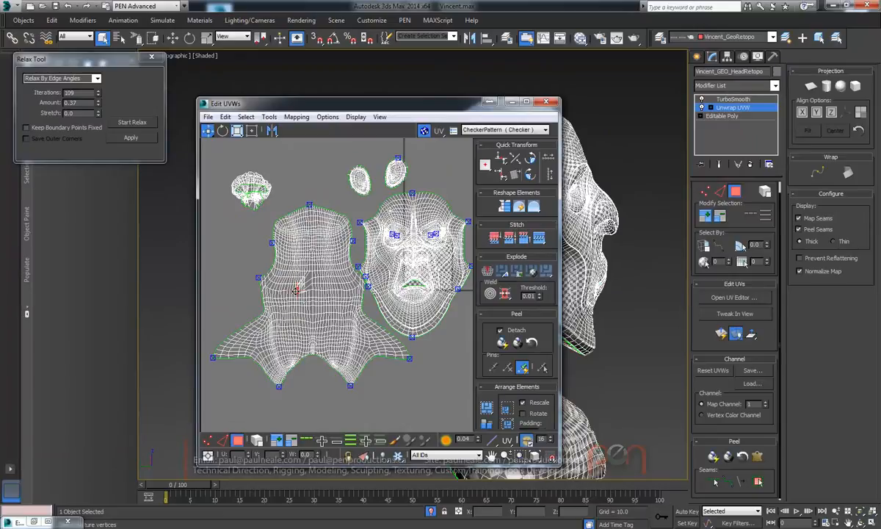
{"action": "left_click", "coordinate": [256, 441]}
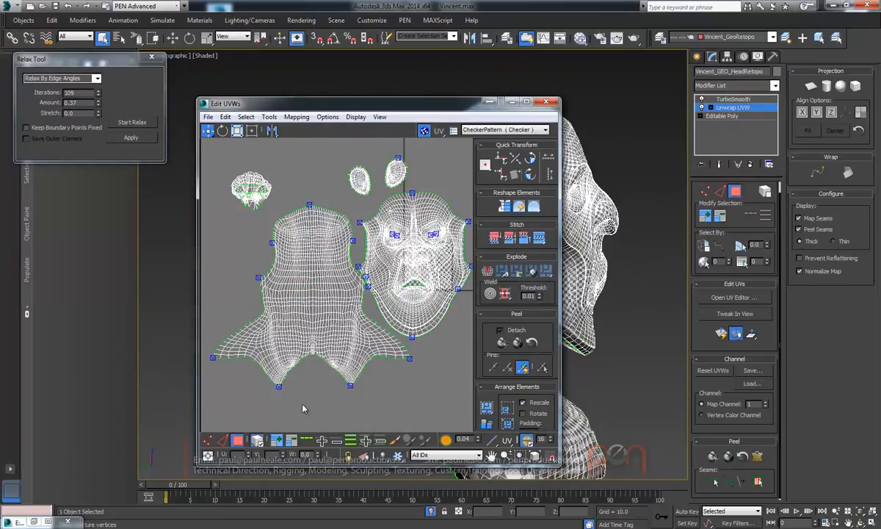
{"action": "left_click_drag", "start_coordinate": [313, 346], "coordinate": [311, 359]}
{"action": "middle_click_drag", "start_coordinate": [364, 280], "coordinate": [338, 270]}
{"action": "scroll", "coordinate": [338, 270], "scroll_direction": "down", "scroll_amount": 1}
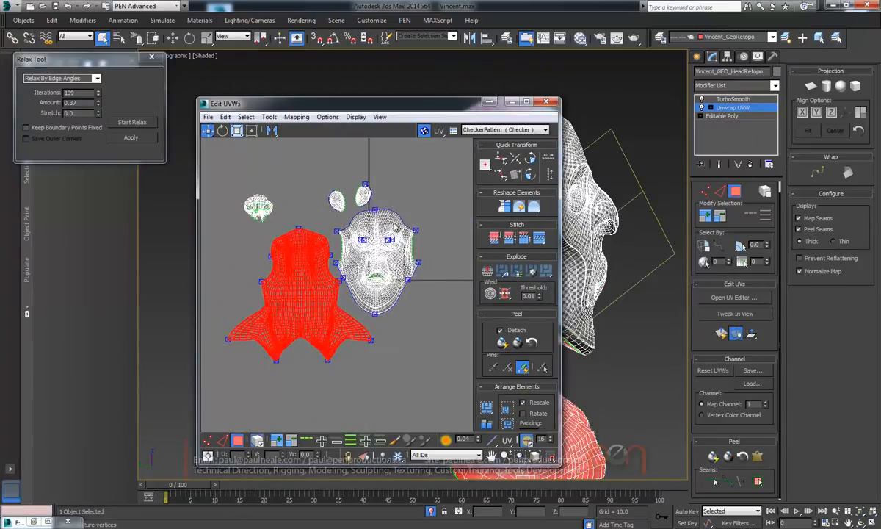
Select the small inner mouth UV shell and locate its polygons between the lips on the model
{"action": "double_click", "coordinate": [438, 106]}
{"action": "scroll", "coordinate": [376, 225], "scroll_direction": "up", "scroll_amount": 4}
{"action": "scroll", "coordinate": [376, 226], "scroll_direction": "down", "scroll_amount": 4}
{"action": "middle_click_drag", "start_coordinate": [246, 160], "coordinate": [294, 158]}
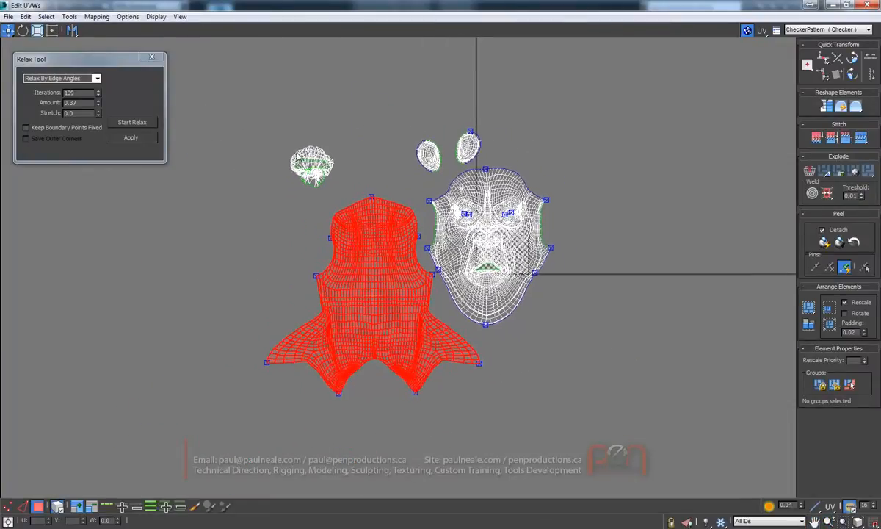
{"action": "left_click", "coordinate": [317, 181]}
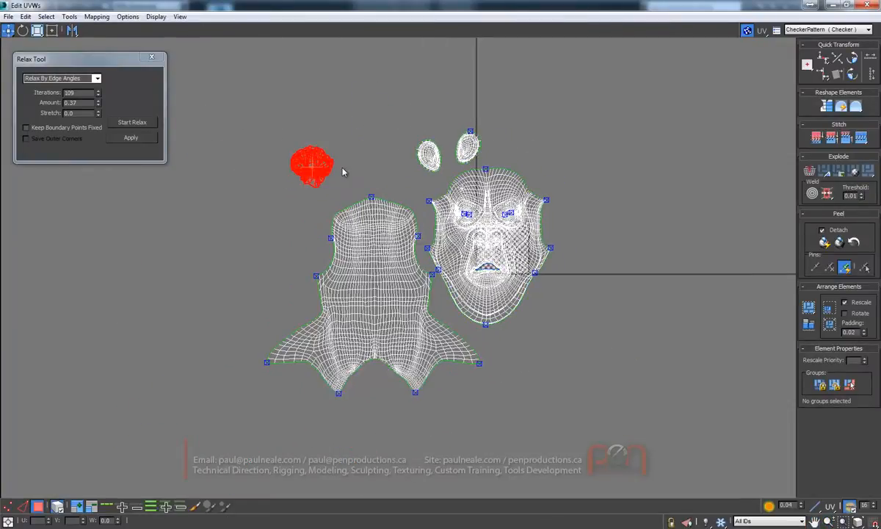
{"action": "double_click", "coordinate": [769, 8]}
{"action": "left_click_drag", "start_coordinate": [453, 102], "coordinate": [328, 101]}
{"action": "middle_click_drag", "start_coordinate": [632, 275], "coordinate": [574, 295], "text": "alt"}
{"action": "scroll", "coordinate": [595, 189], "scroll_direction": "up", "scroll_amount": 10}
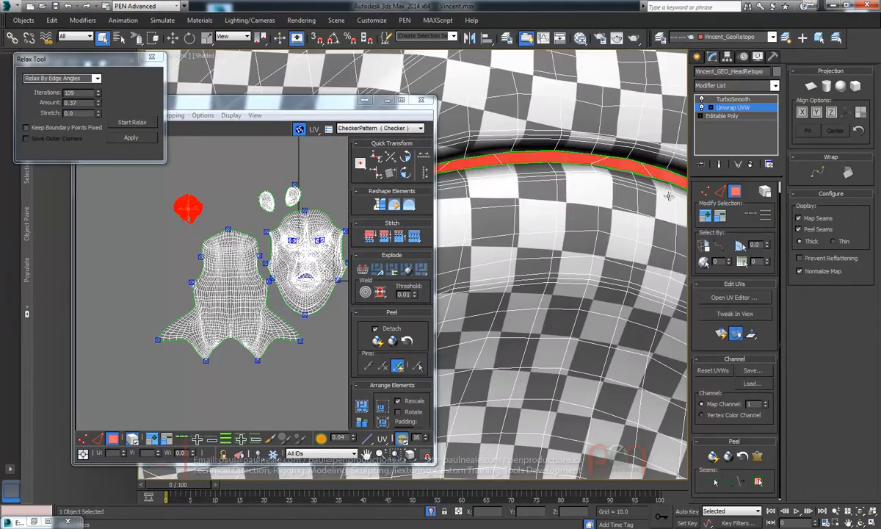
Select the edges along the vertical centre of the inner mouth shell and break it into two halves
{"action": "left_click", "coordinate": [721, 192]}
{"action": "middle_click_drag", "start_coordinate": [599, 226], "coordinate": [506, 206], "text": "alt"}
{"action": "mouse_move", "coordinate": [193, 237]}
{"action": "middle_mouse_down"}
{"action": "mouse_move", "coordinate": [197, 231]}
{"action": "mouse_move", "coordinate": [183, 240]}
{"action": "middle_mouse_up"}
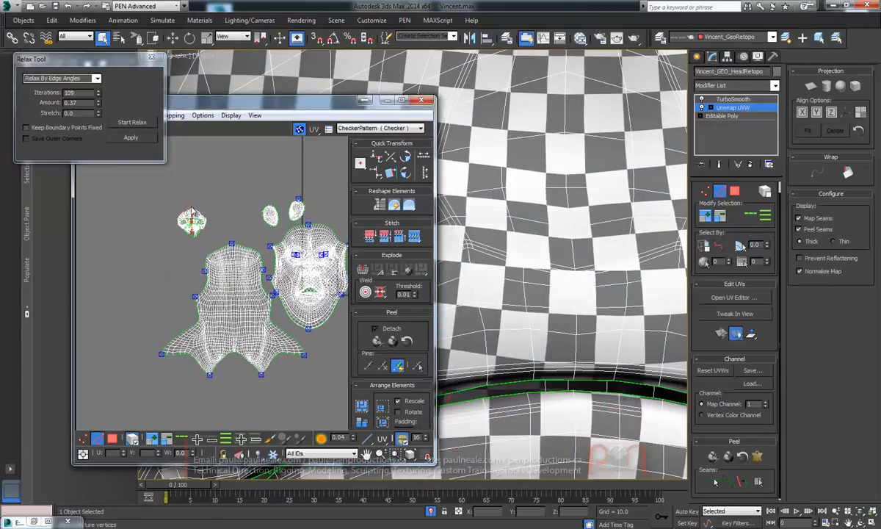
{"action": "right_click", "coordinate": [183, 210]}
{"action": "left_click", "coordinate": [166, 244]}
{"action": "middle_click_drag", "start_coordinate": [498, 320], "coordinate": [578, 219], "text": "alt"}
{"action": "middle_click_drag", "start_coordinate": [609, 303], "coordinate": [577, 179]}
{"action": "scroll", "coordinate": [577, 301], "scroll_direction": "up", "scroll_amount": 6}
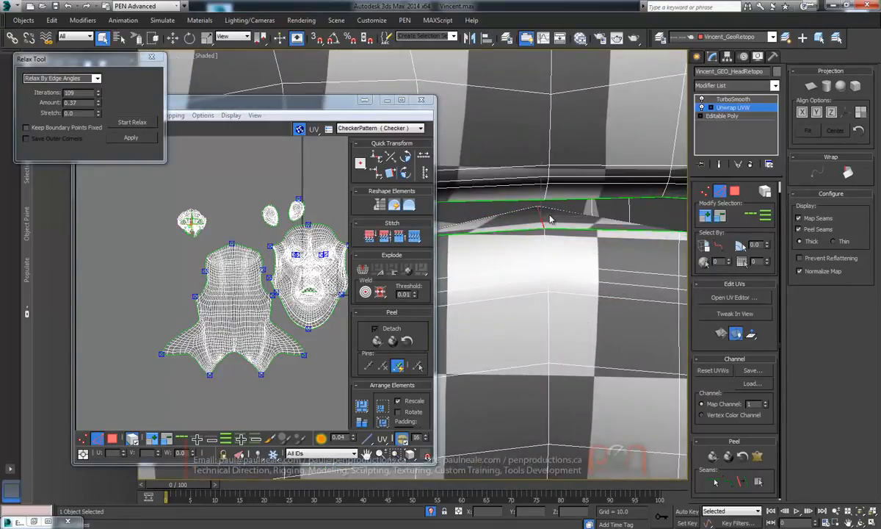
{"action": "scroll", "coordinate": [552, 219], "scroll_direction": "down", "scroll_amount": 4}
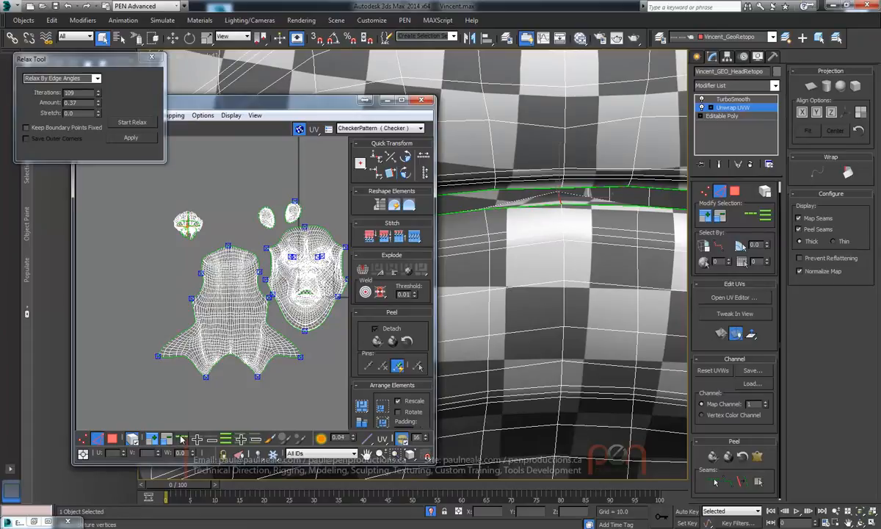
{"action": "right_click", "coordinate": [177, 227]}
{"action": "left_click", "coordinate": [168, 261]}
Move the left half of the split inner mouth shell away and select the right half as an element
{"action": "left_click", "coordinate": [113, 440]}
{"action": "left_click", "coordinate": [166, 326]}
{"action": "left_click_drag", "start_coordinate": [180, 225], "coordinate": [159, 228]}
{"action": "left_click", "coordinate": [192, 225]}
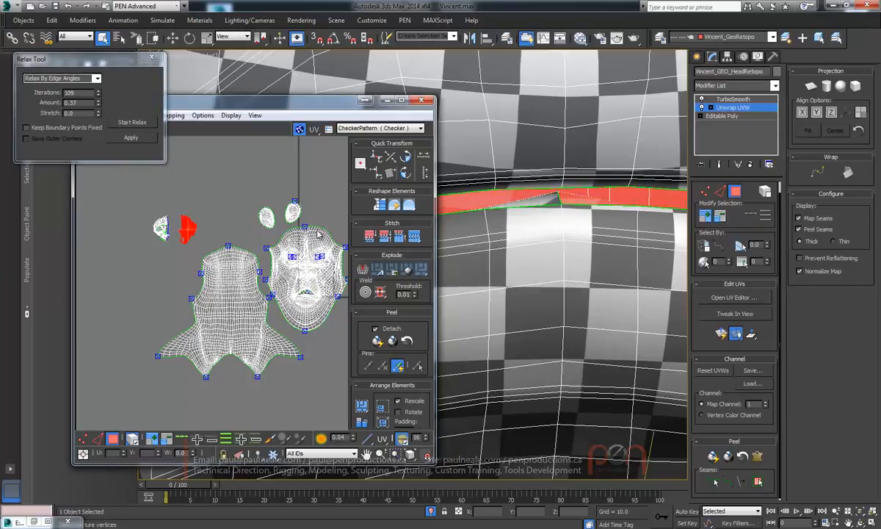
Apply Quick Planar Map to each inner mouth half and place both side by side above the back-of-head shell
{"action": "left_click", "coordinate": [725, 339]}
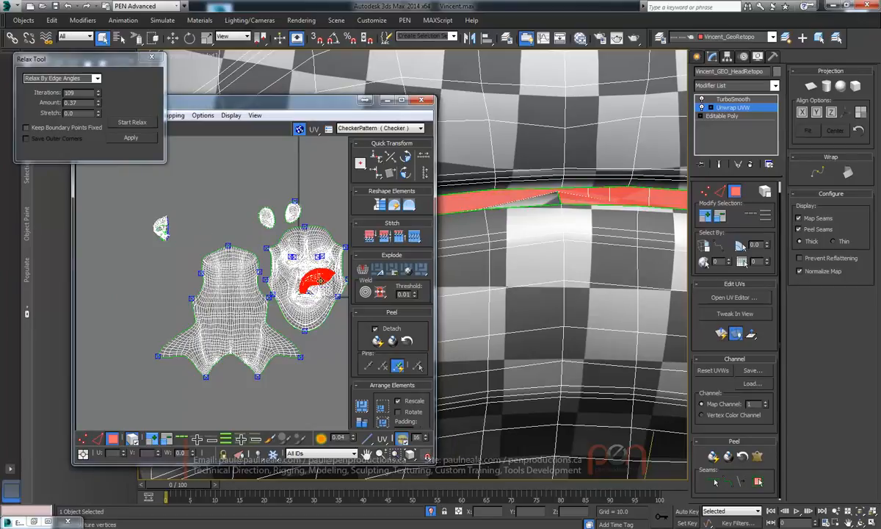
{"action": "left_click_drag", "start_coordinate": [307, 273], "coordinate": [227, 207]}
{"action": "left_click", "coordinate": [160, 228]}
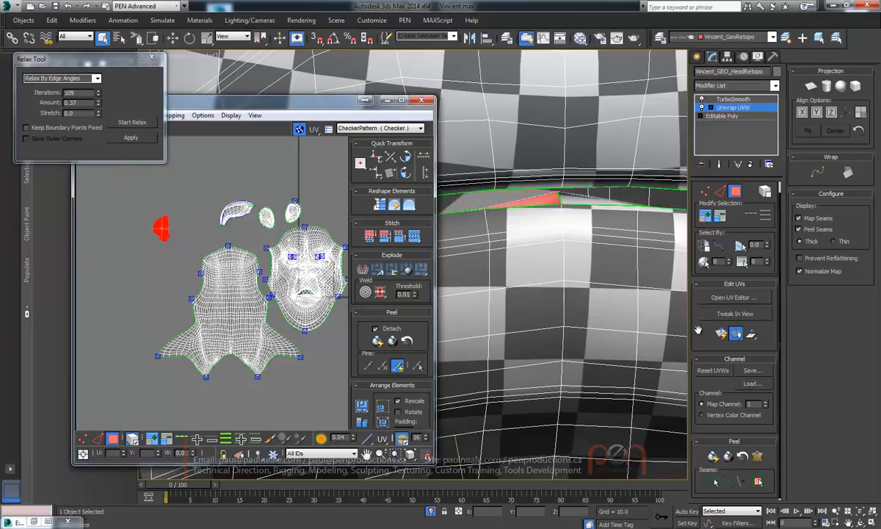
{"action": "left_click", "coordinate": [722, 336]}
{"action": "left_click_drag", "start_coordinate": [313, 278], "coordinate": [234, 218]}
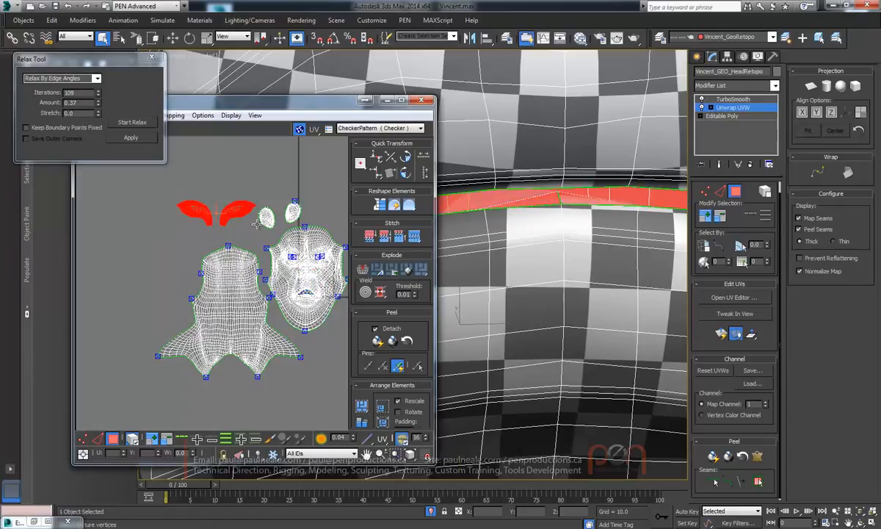
Relax both inner mouth halves by edge angles
{"action": "left_click", "coordinate": [134, 124]}
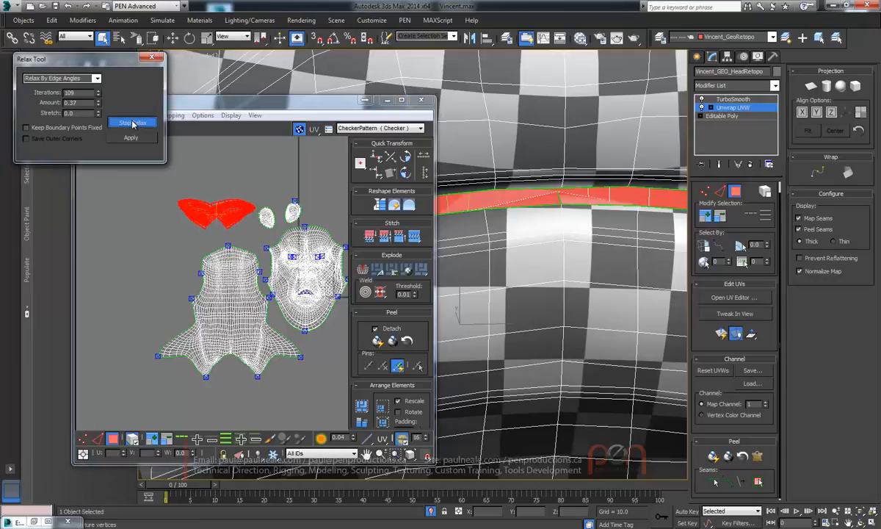
{"action": "left_click", "coordinate": [133, 124]}
{"action": "middle_click_drag", "start_coordinate": [210, 221], "coordinate": [225, 259]}
{"action": "scroll", "coordinate": [226, 242], "scroll_direction": "up", "scroll_amount": 5}
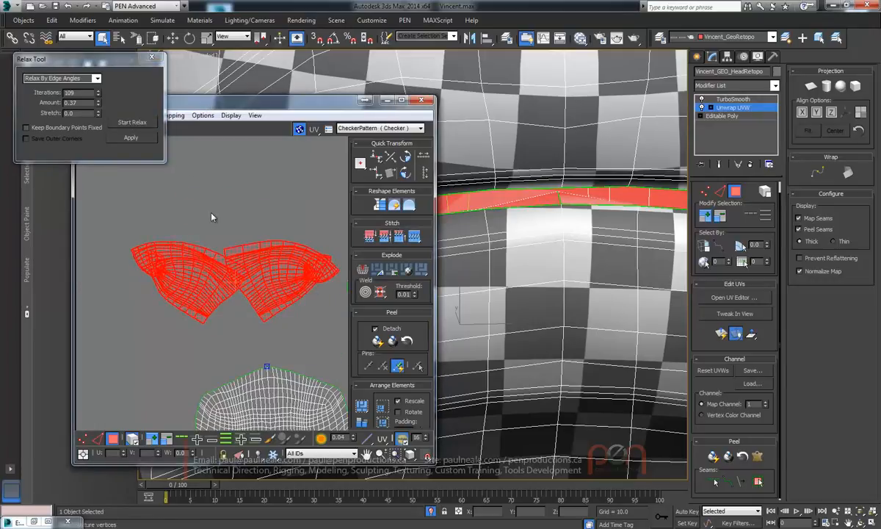
Move the left inner mouth half clear of the right one and relax both halves again
{"action": "left_click", "coordinate": [188, 230]}
{"action": "left_click_drag", "start_coordinate": [185, 260], "coordinate": [155, 252]}
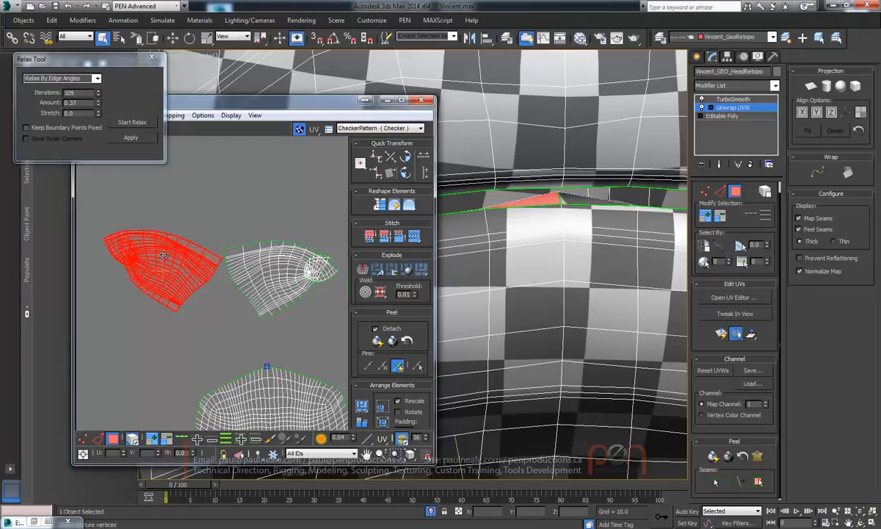
{"action": "left_click", "coordinate": [250, 273], "text": "ctrl"}
{"action": "left_click", "coordinate": [135, 124]}
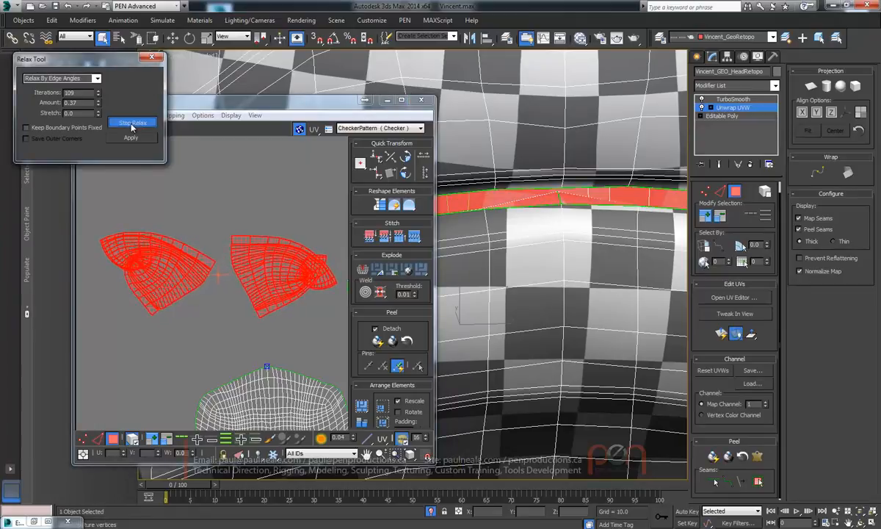
{"action": "left_click", "coordinate": [133, 123]}
Continue relaxing both halves by edge angles, finishing with Relax By Polygon Angles at 143 iterations
{"action": "left_click", "coordinate": [94, 78]}
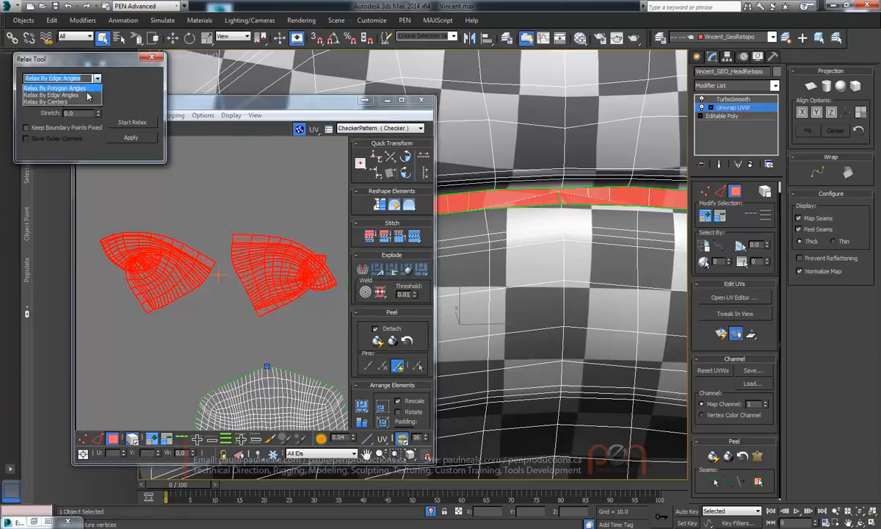
{"action": "left_click", "coordinate": [81, 94]}
{"action": "left_click", "coordinate": [133, 124]}
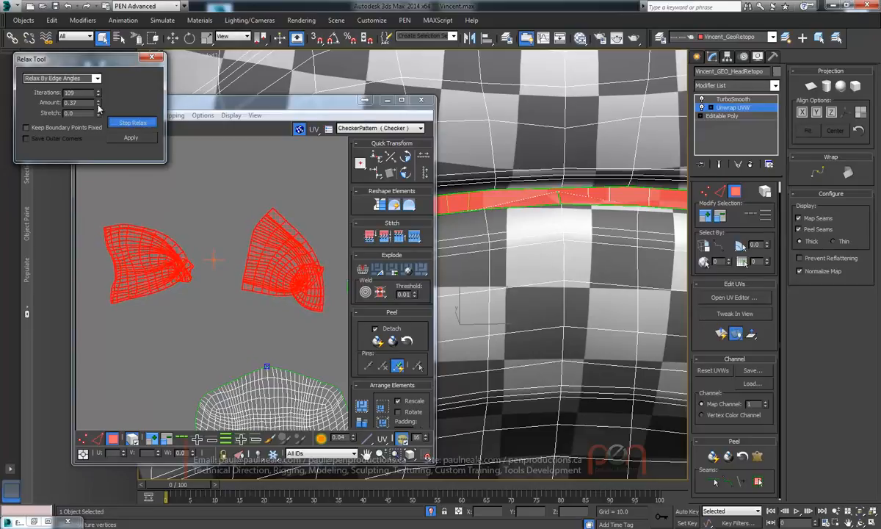
{"action": "mouse_move", "coordinate": [102, 101]}
{"action": "left_mouse_down"}
{"action": "mouse_move", "coordinate": [102, 138]}
{"action": "mouse_move", "coordinate": [100, 116]}
{"action": "left_mouse_up"}
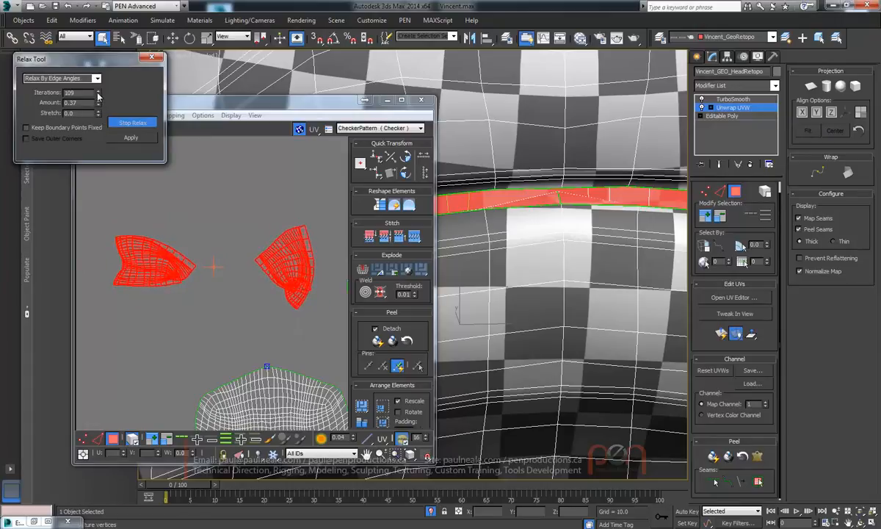
{"action": "left_click", "coordinate": [96, 78]}
{"action": "left_click", "coordinate": [88, 86]}
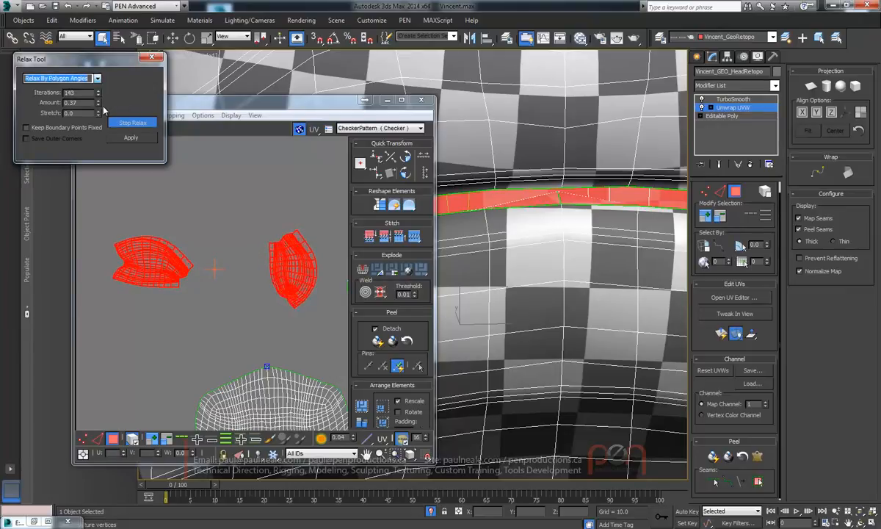
{"action": "left_click", "coordinate": [114, 123]}
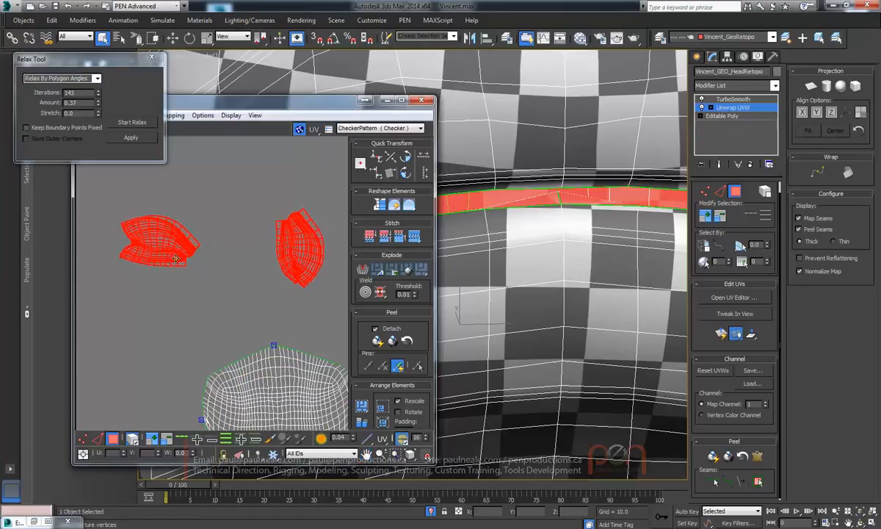
{"action": "left_click_drag", "start_coordinate": [177, 251], "coordinate": [191, 258]}
{"action": "middle_click_drag", "start_coordinate": [294, 266], "coordinate": [360, 353]}
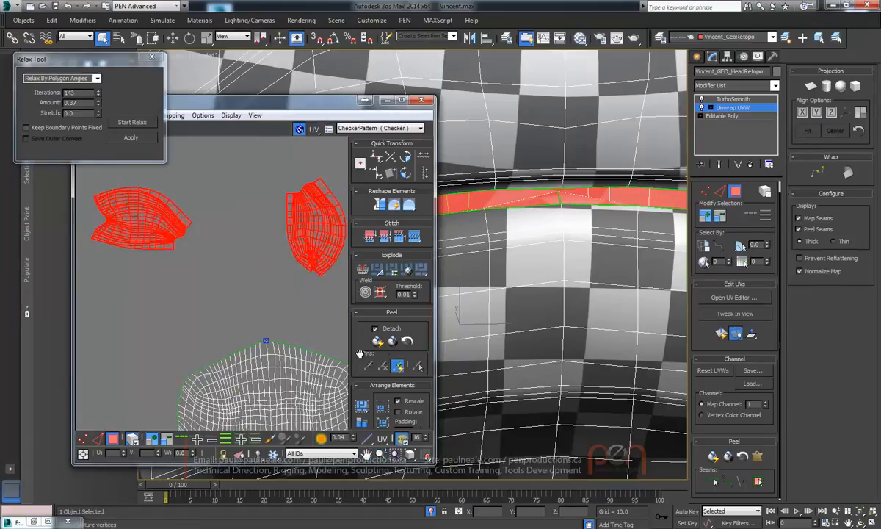
Turn off element selection and select the two lower corner vertices of the right inner mouth shell
{"action": "left_click", "coordinate": [83, 439]}
{"action": "left_click", "coordinate": [309, 286]}
{"action": "scroll", "coordinate": [309, 287], "scroll_direction": "up", "scroll_amount": 4}
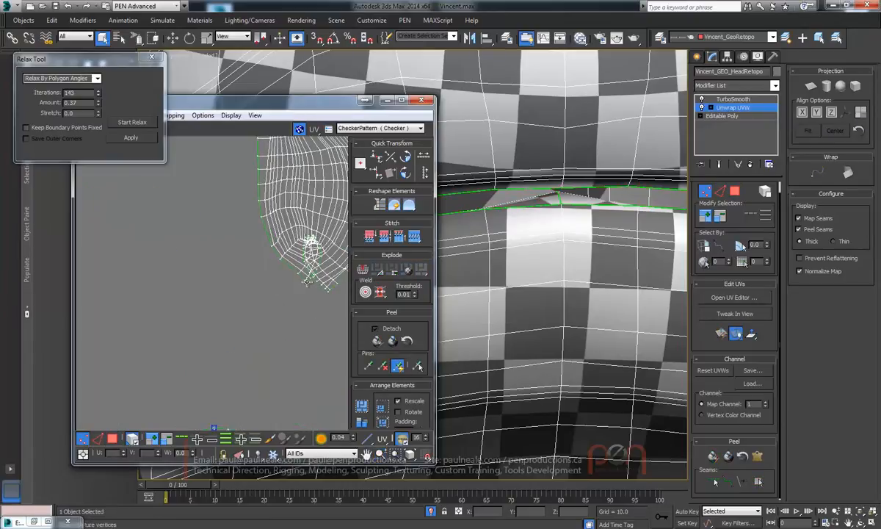
{"action": "left_click", "coordinate": [307, 282]}
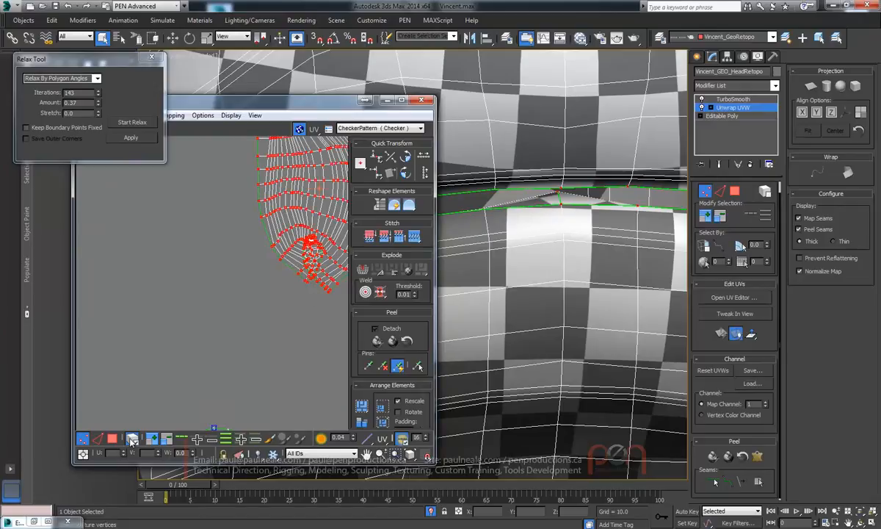
{"action": "left_click", "coordinate": [305, 280]}
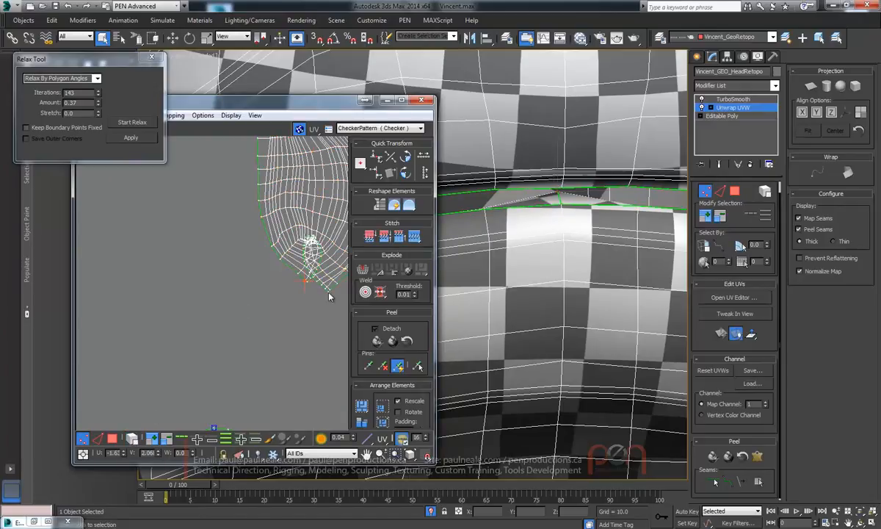
{"action": "middle_click_drag", "start_coordinate": [328, 293], "coordinate": [290, 343]}
{"action": "scroll", "coordinate": [291, 345], "scroll_direction": "up", "scroll_amount": 3}
{"action": "left_click", "coordinate": [288, 338], "text": "ctrl"}
Add the right shell's two upper corner vertices and the left shell's four corners to the selection
{"action": "middle_click_drag", "start_coordinate": [250, 313], "coordinate": [224, 447]}
{"action": "middle_click_drag", "start_coordinate": [241, 234], "coordinate": [270, 415]}
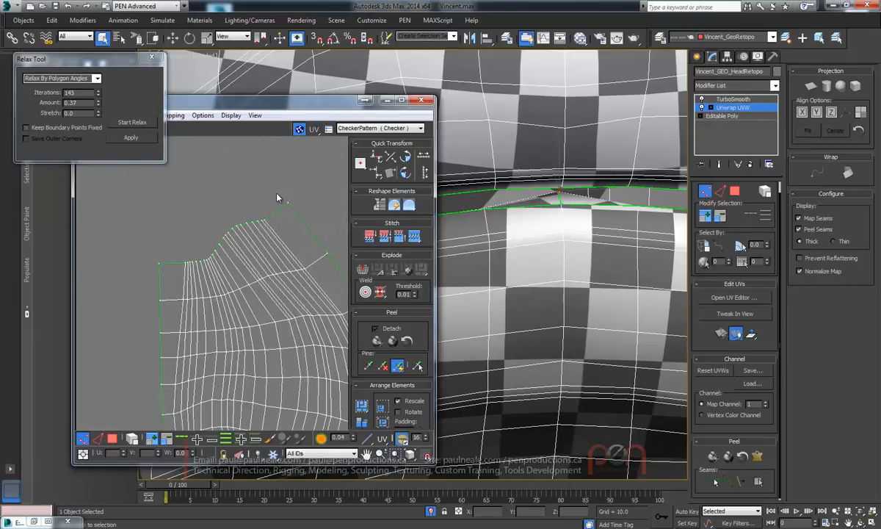
{"action": "left_click", "coordinate": [288, 202], "text": "ctrl"}
{"action": "left_click", "coordinate": [159, 263], "text": "ctrl"}
{"action": "middle_click_drag", "start_coordinate": [171, 266], "coordinate": [232, 259]}
{"action": "middle_click_drag", "start_coordinate": [278, 235], "coordinate": [590, 252]}
{"action": "double_click", "coordinate": [280, 99]}
{"action": "scroll", "coordinate": [503, 325], "scroll_direction": "down", "scroll_amount": 5}
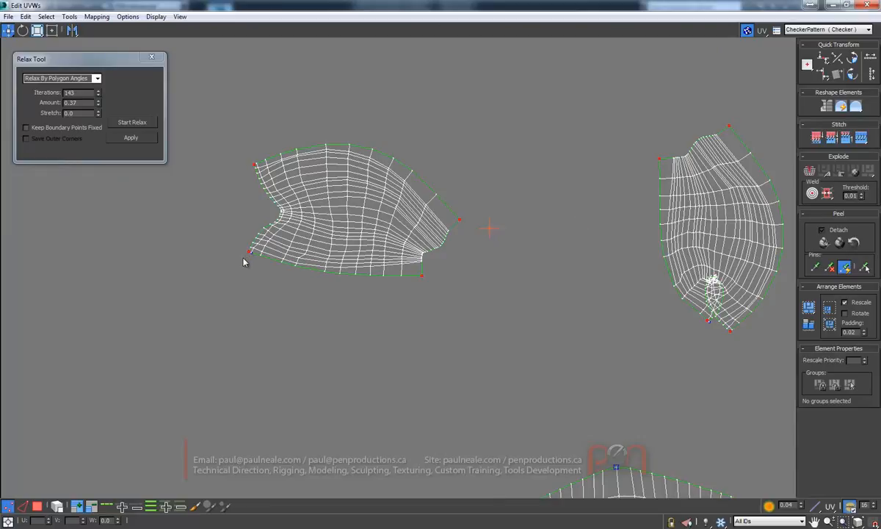
Check the selected corner vertices and turn on Peel mode for the inner mouth shells
{"action": "middle_click_drag", "start_coordinate": [708, 318], "coordinate": [526, 305]}
{"action": "scroll", "coordinate": [524, 307], "scroll_direction": "up", "scroll_amount": 5}
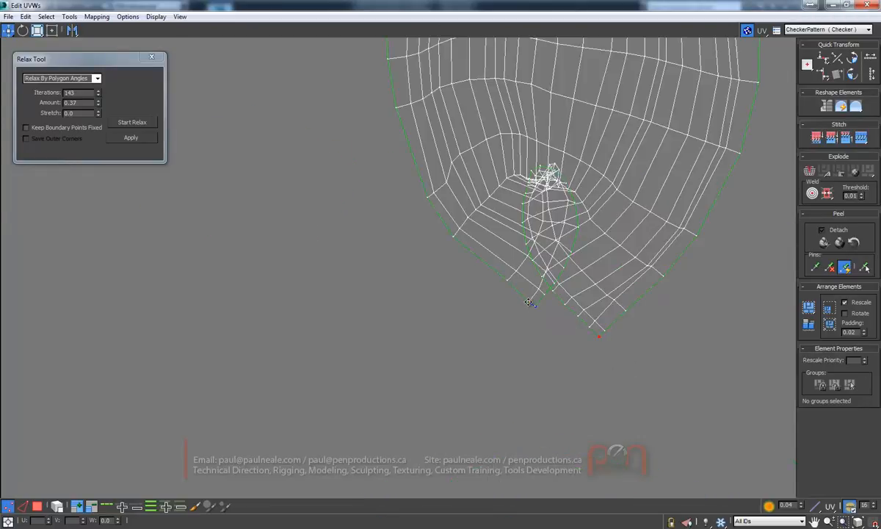
{"action": "scroll", "coordinate": [477, 302], "scroll_direction": "down", "scroll_amount": 6}
{"action": "scroll", "coordinate": [416, 281], "scroll_direction": "down", "scroll_amount": 3}
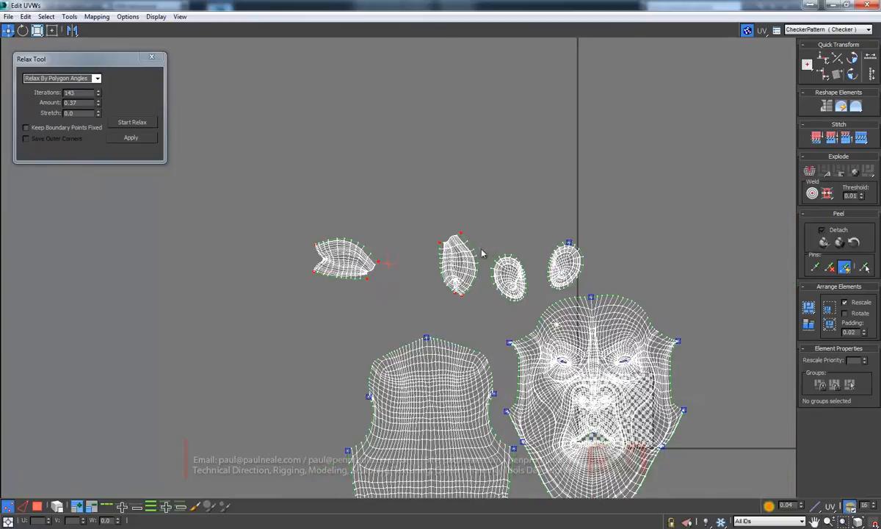
{"action": "middle_click_drag", "start_coordinate": [623, 299], "coordinate": [588, 232]}
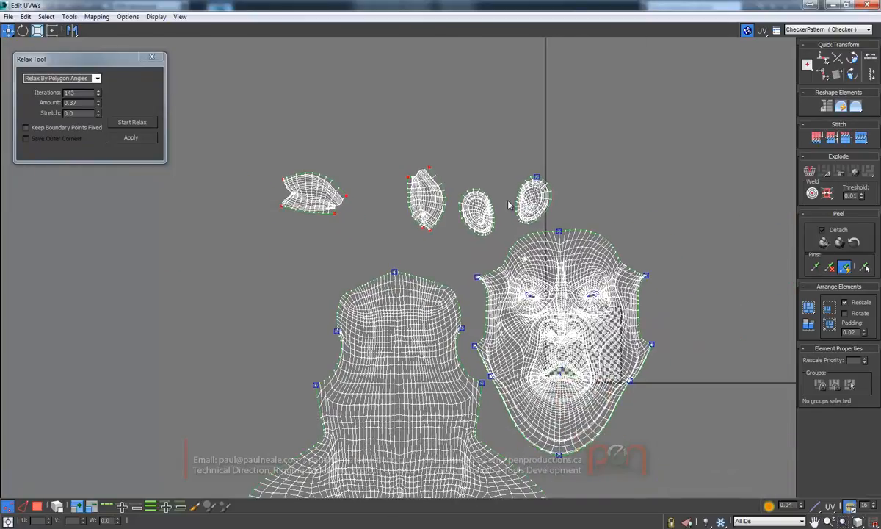
{"action": "middle_click_drag", "start_coordinate": [546, 247], "coordinate": [545, 233]}
{"action": "key", "text": "3"}
{"action": "scroll", "coordinate": [422, 219], "scroll_direction": "down", "scroll_amount": 5}
{"action": "scroll", "coordinate": [445, 191], "scroll_direction": "up", "scroll_amount": 3}
{"action": "left_click", "coordinate": [840, 243]}
{"action": "scroll", "coordinate": [325, 279], "scroll_direction": "up", "scroll_amount": 5}
{"action": "scroll", "coordinate": [333, 275], "scroll_direction": "up", "scroll_amount": 2}
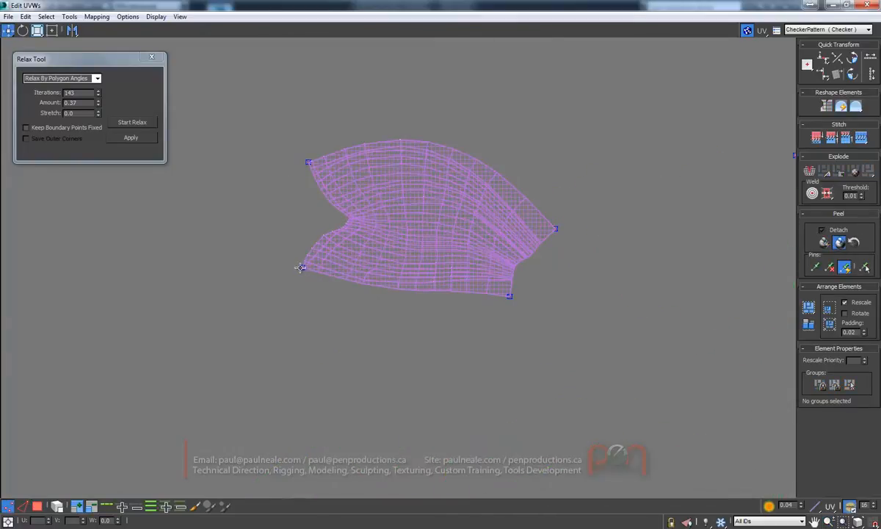
Pull the pinned corners of the left inner mouth shell outward to open it into a roughly rectangular shape
{"action": "left_click_drag", "start_coordinate": [294, 291], "coordinate": [294, 297]}
{"action": "left_click_drag", "start_coordinate": [511, 298], "coordinate": [498, 333]}
{"action": "left_click_drag", "start_coordinate": [555, 228], "coordinate": [552, 198]}
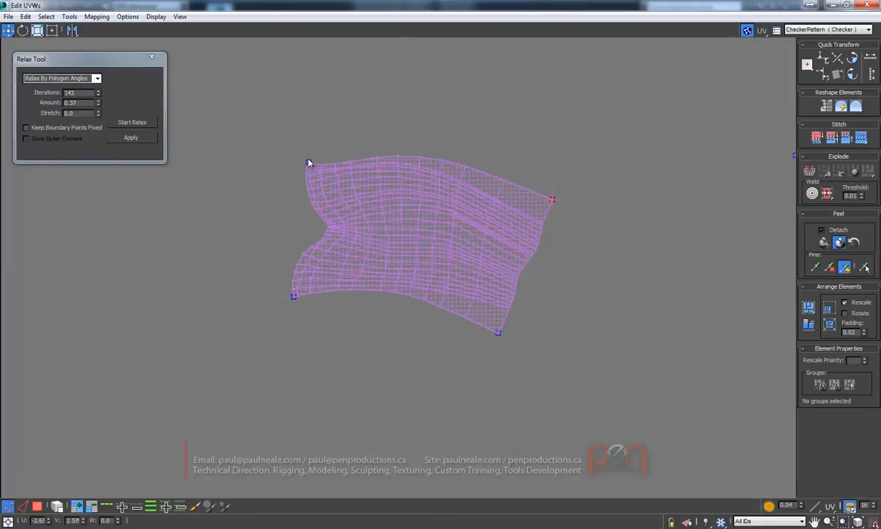
{"action": "left_click_drag", "start_coordinate": [305, 148], "coordinate": [304, 145]}
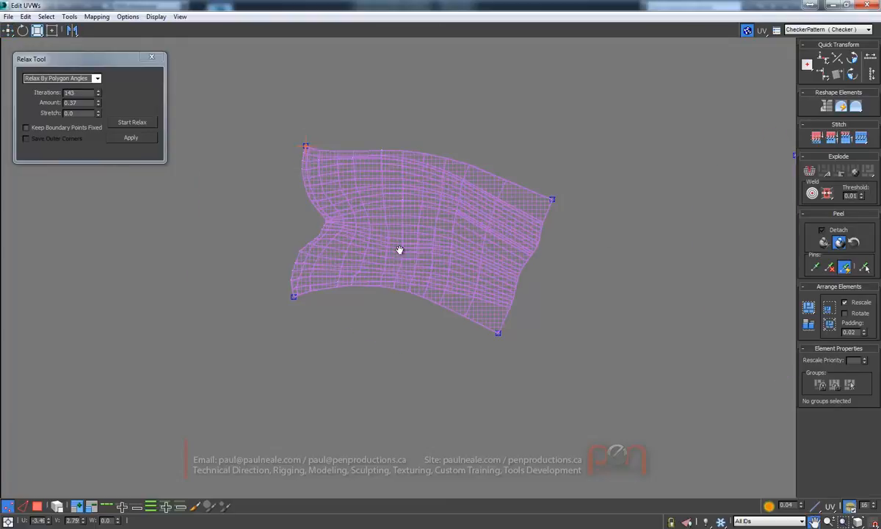
Spread the right inner mouth shell's pinned corners outward to even out its grid
{"action": "middle_click_drag", "start_coordinate": [482, 250], "coordinate": [173, 251]}
{"action": "scroll", "coordinate": [177, 252], "scroll_direction": "down", "scroll_amount": 4}
{"action": "left_click_drag", "start_coordinate": [478, 314], "coordinate": [394, 322]}
{"action": "scroll", "coordinate": [482, 321], "scroll_direction": "up", "scroll_amount": 3}
{"action": "scroll", "coordinate": [487, 328], "scroll_direction": "down", "scroll_amount": 1}
{"action": "left_click_drag", "start_coordinate": [508, 333], "coordinate": [527, 335]}
{"action": "middle_click_drag", "start_coordinate": [445, 211], "coordinate": [433, 295]}
{"action": "left_click_drag", "start_coordinate": [494, 101], "coordinate": [552, 110]}
{"action": "left_click_drag", "start_coordinate": [515, 418], "coordinate": [554, 415]}
{"action": "scroll", "coordinate": [480, 252], "scroll_direction": "down", "scroll_amount": 3}
{"action": "middle_click_drag", "start_coordinate": [481, 253], "coordinate": [446, 190]}
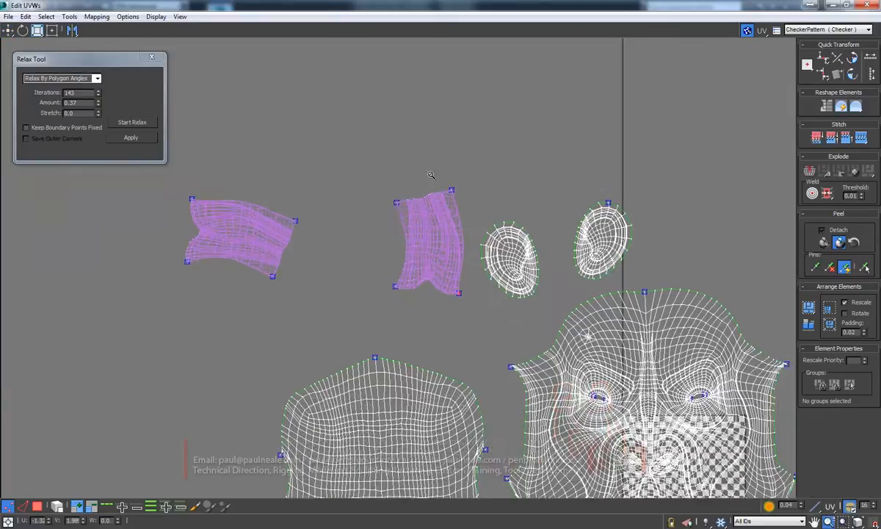
Restore the UV editor window to its smaller size and turn off Peel mode
{"action": "scroll", "coordinate": [397, 189], "scroll_direction": "down", "scroll_amount": 2}
{"action": "middle_click_drag", "start_coordinate": [356, 151], "coordinate": [271, 96]}
{"action": "scroll", "coordinate": [529, 128], "scroll_direction": "down", "scroll_amount": 1}
{"action": "double_click", "coordinate": [714, 9]}
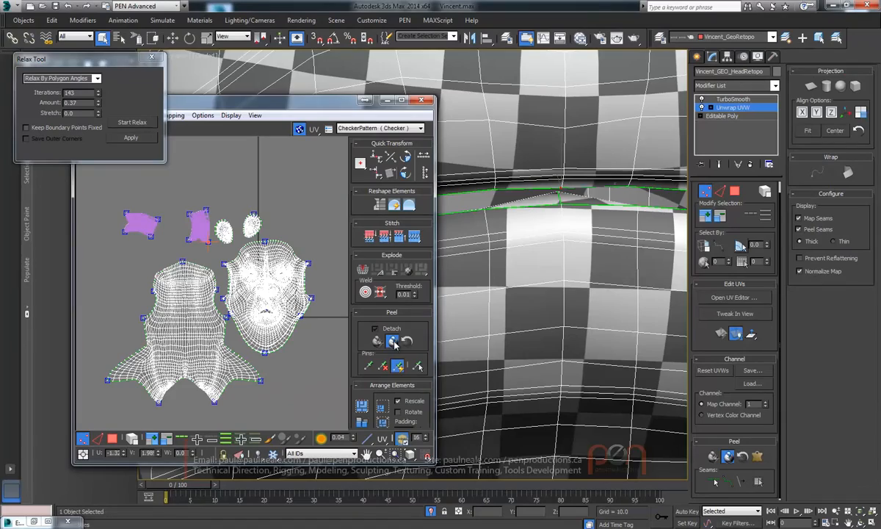
{"action": "left_click", "coordinate": [396, 343]}
Select all UV shells as polygons and rescale the elements to a matching texture density
{"action": "middle_click_drag", "start_coordinate": [526, 229], "coordinate": [566, 233], "text": "alt"}
{"action": "scroll", "coordinate": [531, 246], "scroll_direction": "down", "scroll_amount": 8}
{"action": "scroll", "coordinate": [558, 257], "scroll_direction": "down", "scroll_amount": 4}
{"action": "middle_click_drag", "start_coordinate": [133, 212], "coordinate": [140, 210]}
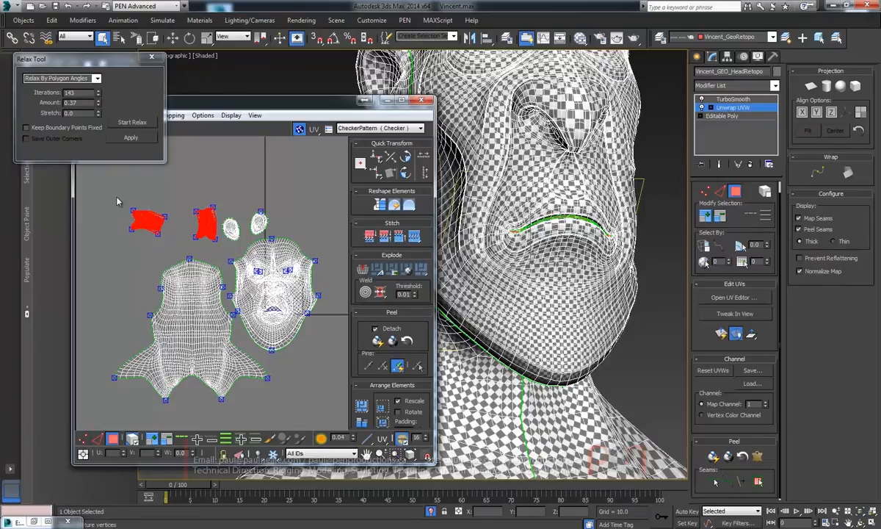
{"action": "left_click_drag", "start_coordinate": [105, 178], "coordinate": [336, 408]}
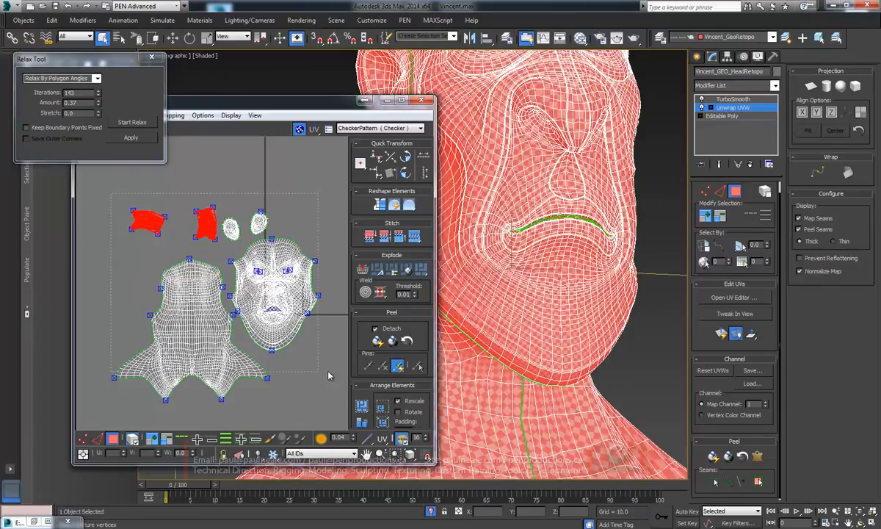
{"action": "left_click", "coordinate": [363, 424]}
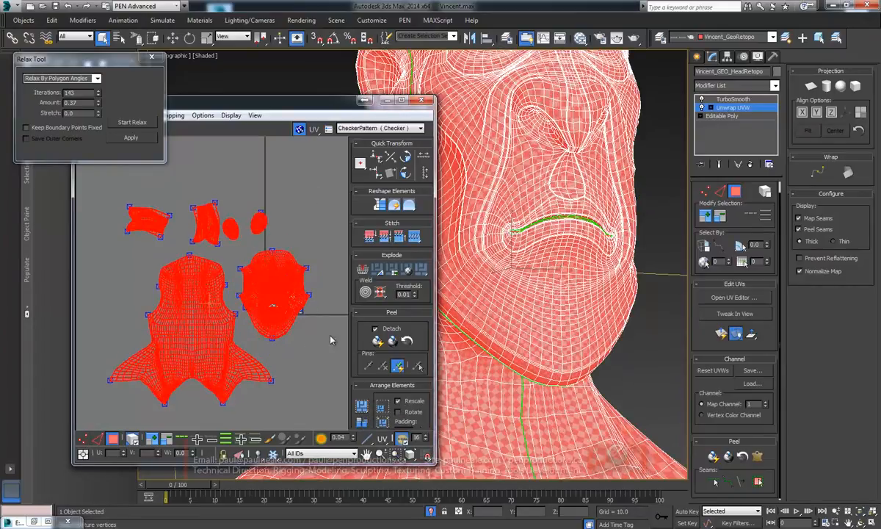
Maximize the UV editor and move the face shell closer against the back-of-head and neck shell
{"action": "middle_click_drag", "start_coordinate": [545, 229], "coordinate": [494, 236], "text": "alt"}
{"action": "left_click", "coordinate": [314, 237]}
{"action": "scroll", "coordinate": [298, 241], "scroll_direction": "down", "scroll_amount": 3}
{"action": "key", "text": "ctrl+a"}
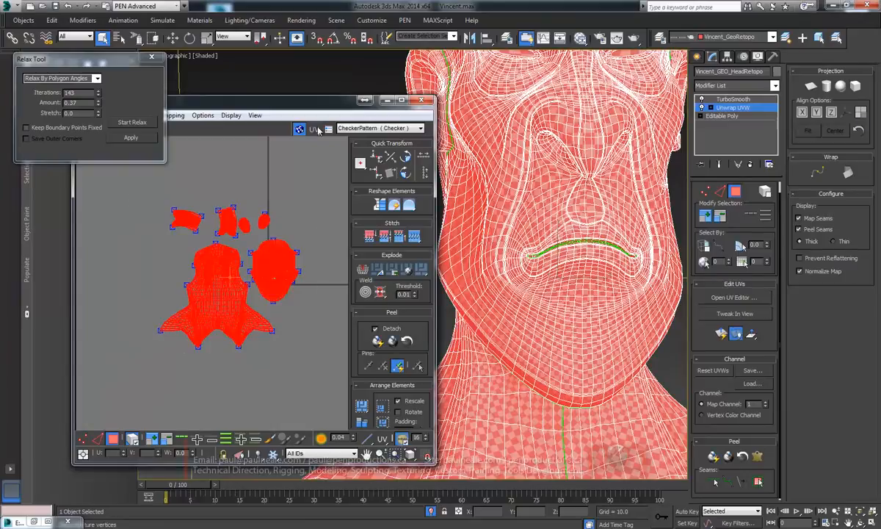
{"action": "double_click", "coordinate": [324, 103]}
{"action": "scroll", "coordinate": [409, 271], "scroll_direction": "up", "scroll_amount": 6}
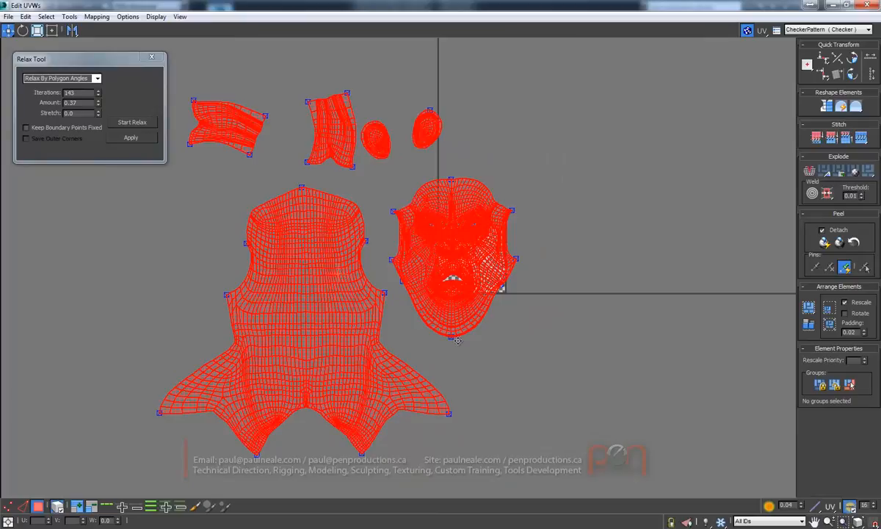
{"action": "left_click", "coordinate": [420, 319]}
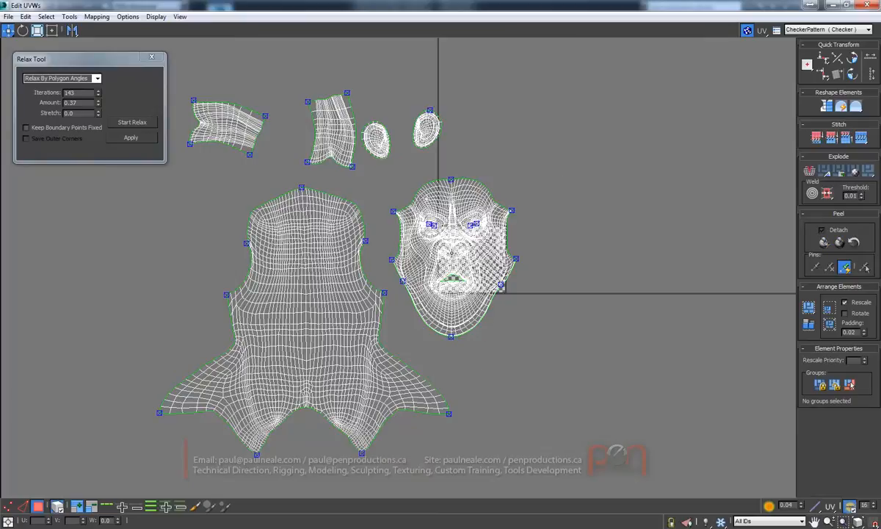
{"action": "left_click_drag", "start_coordinate": [436, 247], "coordinate": [409, 243]}
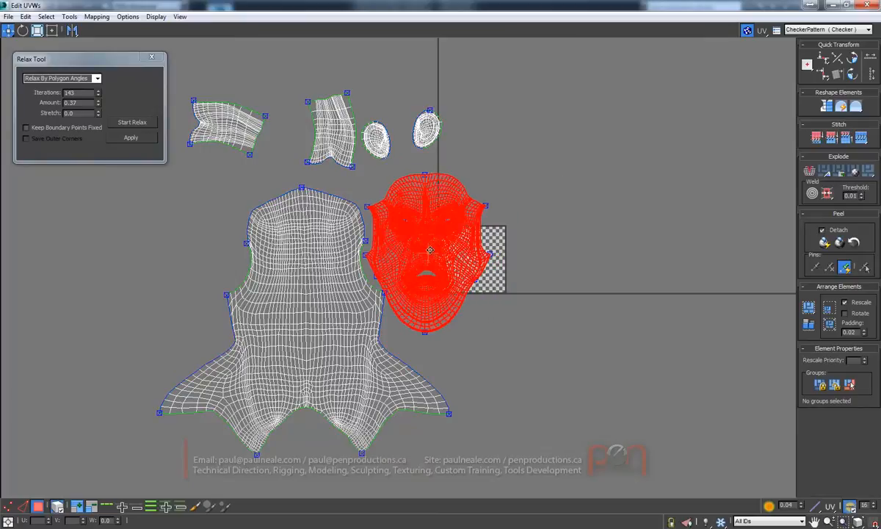
Select both ear shells and both inner mouth shells and move them below the neck shell
{"action": "left_click_drag", "start_coordinate": [431, 148], "coordinate": [432, 149]}
{"action": "left_click_drag", "start_coordinate": [376, 144], "coordinate": [388, 127]}
{"action": "left_click_drag", "start_coordinate": [334, 166], "coordinate": [303, 514]}
{"action": "middle_click_drag", "start_coordinate": [331, 256], "coordinate": [368, 208]}
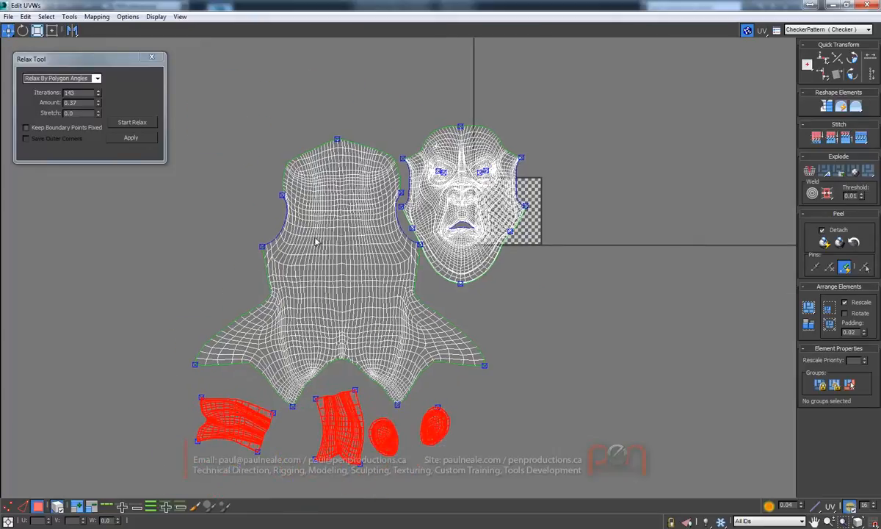
Select all shells and use the Freeform gizmo to move and scale the layout to fill the UV tile
{"action": "key", "text": "ctrl+a"}
{"action": "left_click", "coordinate": [53, 32]}
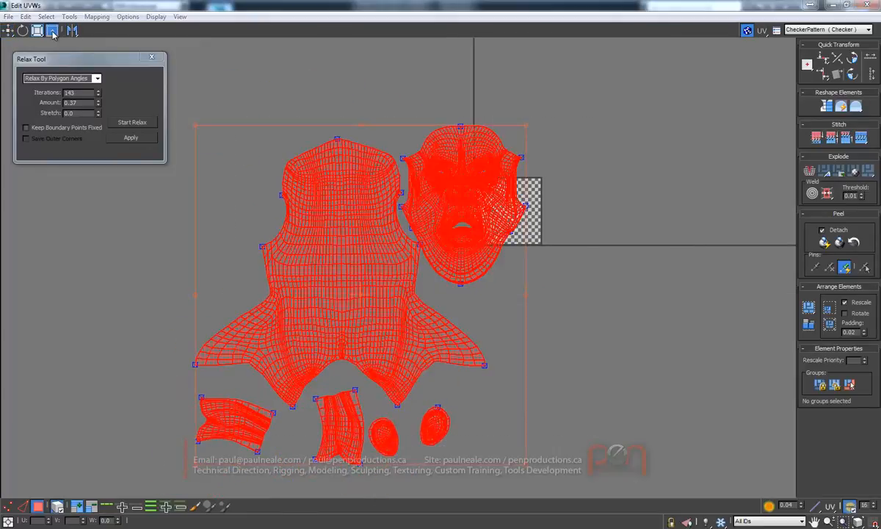
{"action": "left_click_drag", "start_coordinate": [338, 249], "coordinate": [371, 300]}
{"action": "middle_click_drag", "start_coordinate": [454, 264], "coordinate": [519, 180]}
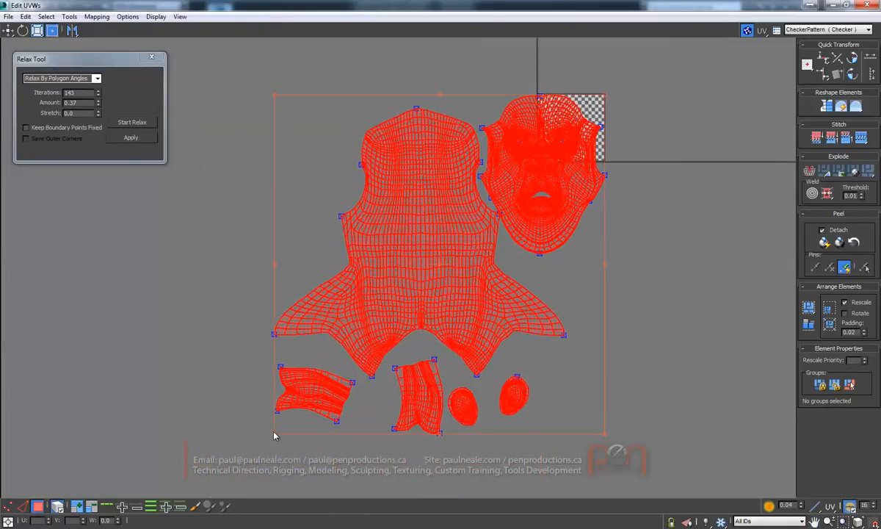
{"action": "left_click_drag", "start_coordinate": [277, 423], "coordinate": [543, 160]}
{"action": "middle_click_drag", "start_coordinate": [600, 100], "coordinate": [532, 264]}
{"action": "middle_click_drag", "start_coordinate": [534, 316], "coordinate": [535, 244], "text": "ctrl+alt"}
{"action": "middle_click_drag", "start_coordinate": [500, 286], "coordinate": [550, 212]}
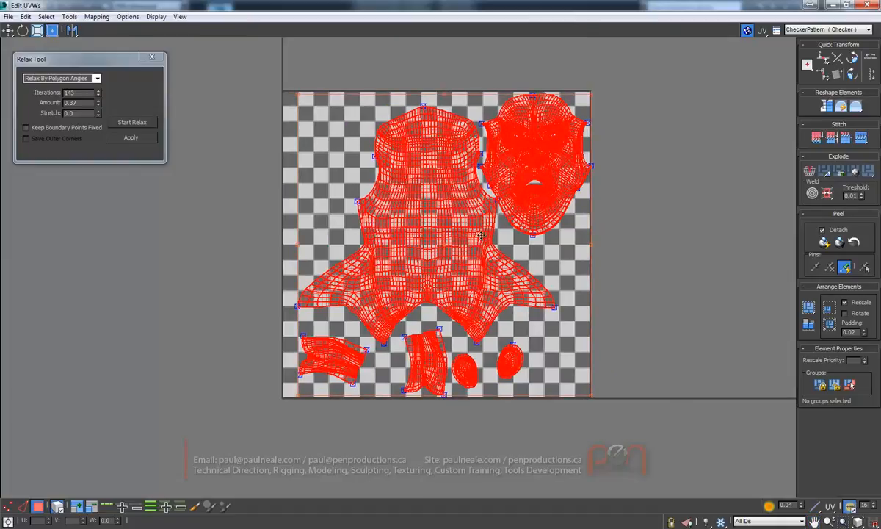
{"action": "mouse_move", "coordinate": [297, 395]}
{"action": "left_mouse_down"}
{"action": "mouse_move", "coordinate": [269, 411]}
{"action": "mouse_move", "coordinate": [285, 404]}
{"action": "left_mouse_up"}
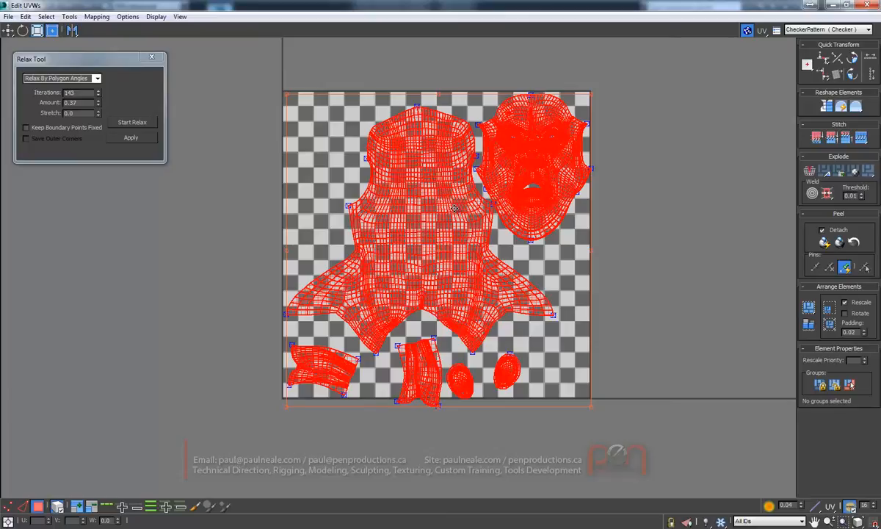
Select the horizontal edge loop across the middle of the neck shell and break the UVs along it
{"action": "left_click", "coordinate": [624, 257]}
{"action": "scroll", "coordinate": [404, 221], "scroll_direction": "up", "scroll_amount": 5}
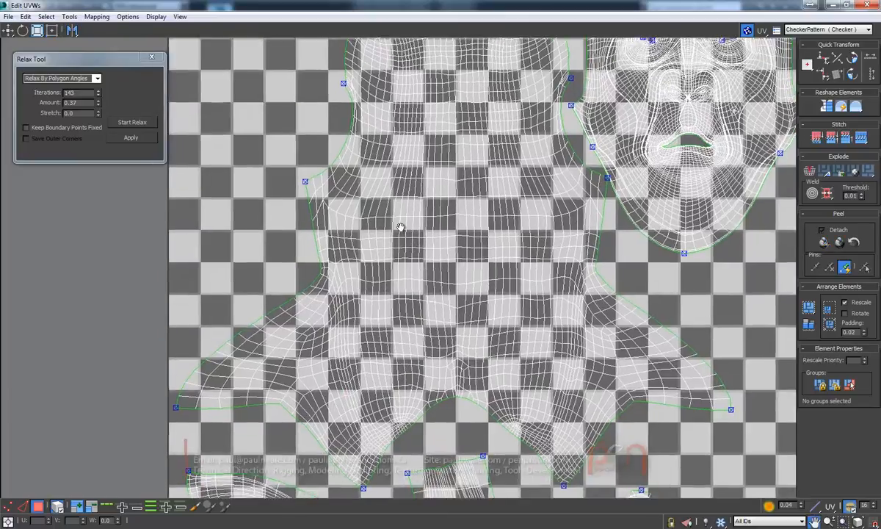
{"action": "scroll", "coordinate": [401, 212], "scroll_direction": "down", "scroll_amount": 1}
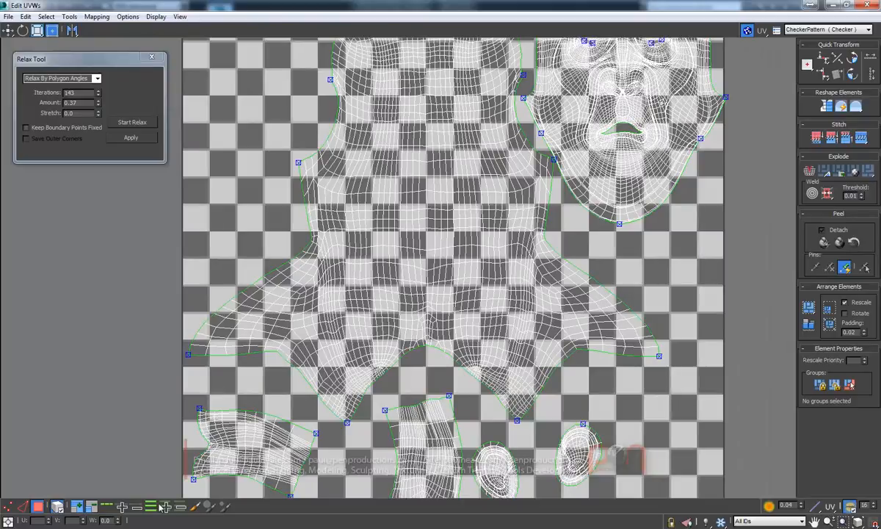
{"action": "left_click", "coordinate": [22, 506]}
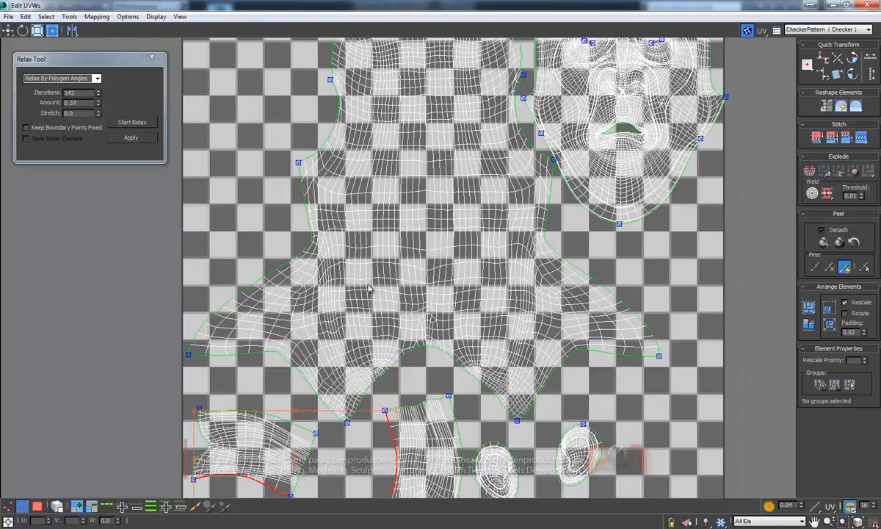
{"action": "scroll", "coordinate": [403, 205], "scroll_direction": "up", "scroll_amount": 2}
{"action": "left_click", "coordinate": [410, 208]}
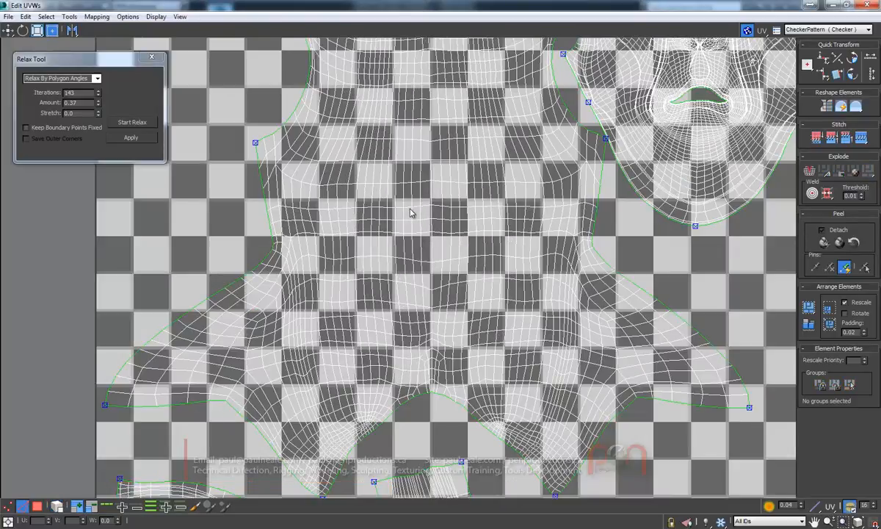
{"action": "left_click", "coordinate": [410, 208]}
{"action": "scroll", "coordinate": [410, 208], "scroll_direction": "down", "scroll_amount": 1}
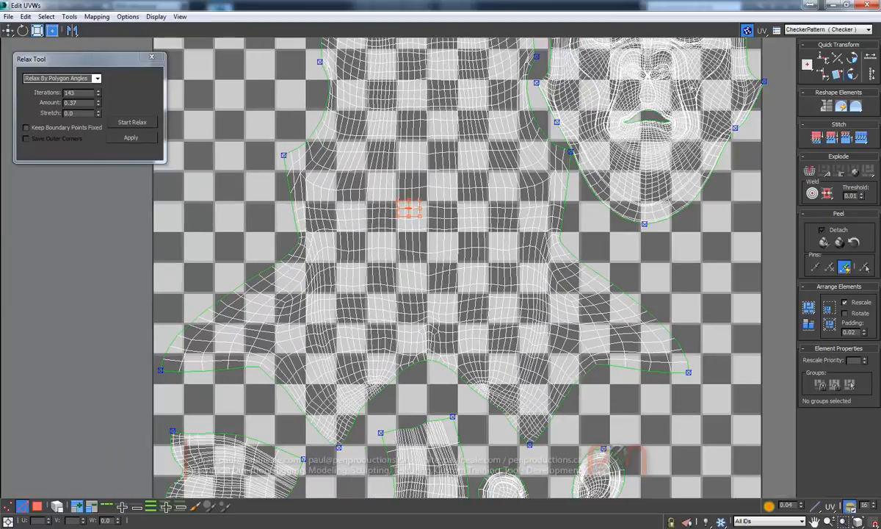
{"action": "left_click", "coordinate": [108, 508]}
{"action": "right_click", "coordinate": [414, 223]}
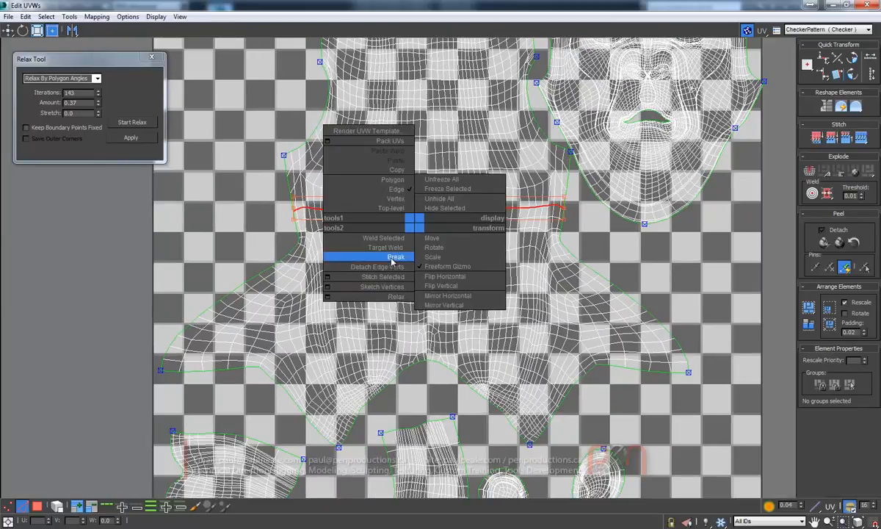
{"action": "left_click", "coordinate": [390, 259]}
Select the vertical center edge loops through the back-of-head and neck shell and break the UVs along them
{"action": "scroll", "coordinate": [421, 302], "scroll_direction": "up", "scroll_amount": 2}
{"action": "left_click", "coordinate": [430, 288]}
{"action": "left_click", "coordinate": [429, 157], "text": "ctrl"}
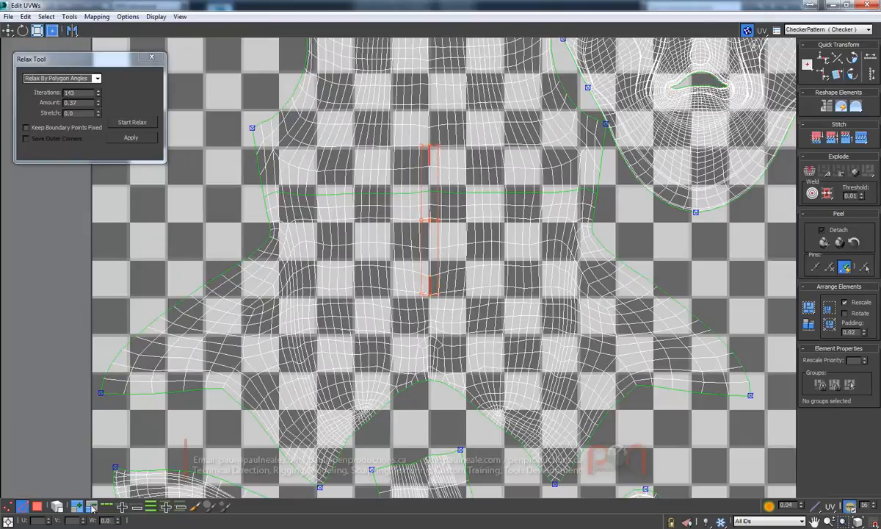
{"action": "left_click", "coordinate": [107, 506]}
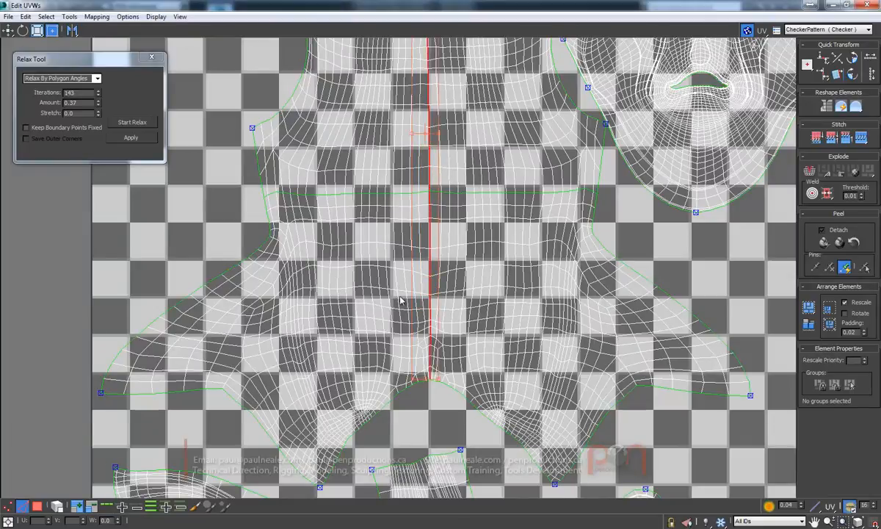
{"action": "scroll", "coordinate": [418, 299], "scroll_direction": "down", "scroll_amount": 5}
{"action": "right_click", "coordinate": [419, 265]}
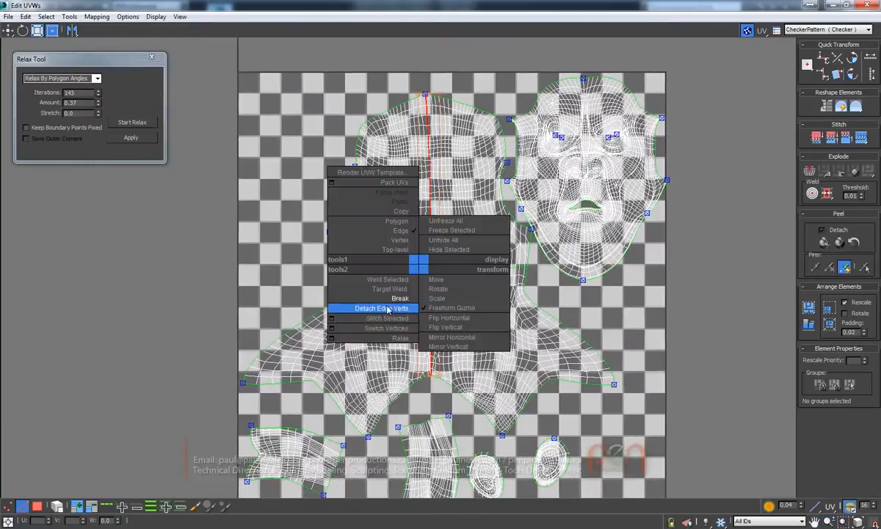
{"action": "left_click", "coordinate": [395, 298]}
Switch to polygon selection and pull the upper-left and lower-left neck quarters away from the center seams
{"action": "middle_click_drag", "start_coordinate": [313, 231], "coordinate": [335, 186]}
{"action": "scroll", "coordinate": [337, 188], "scroll_direction": "down", "scroll_amount": 2}
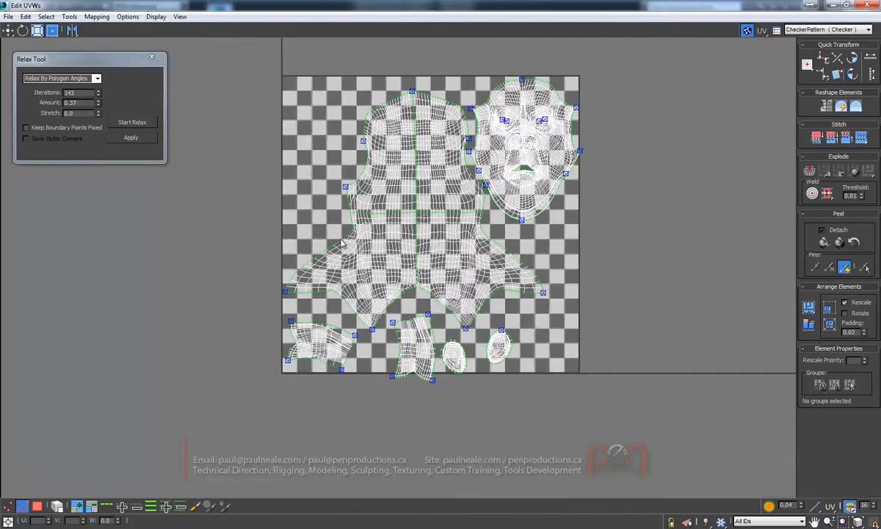
{"action": "left_click", "coordinate": [37, 506]}
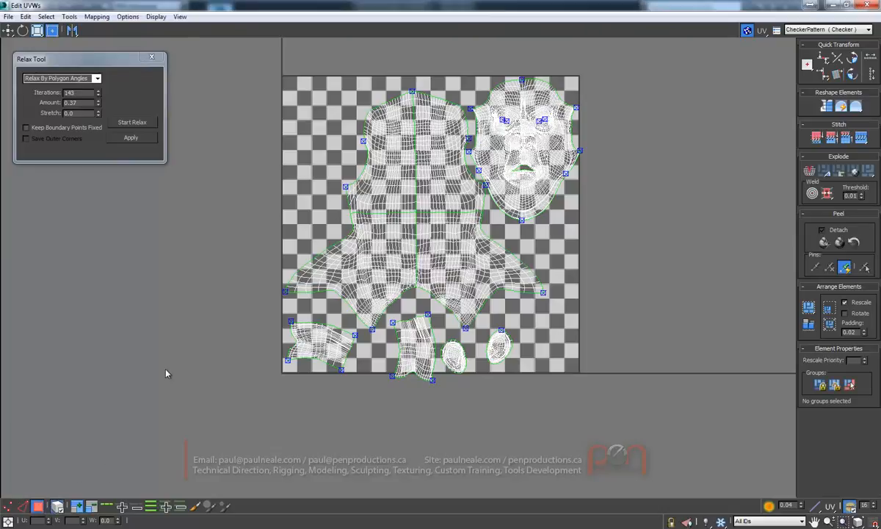
{"action": "left_click_drag", "start_coordinate": [382, 189], "coordinate": [340, 185]}
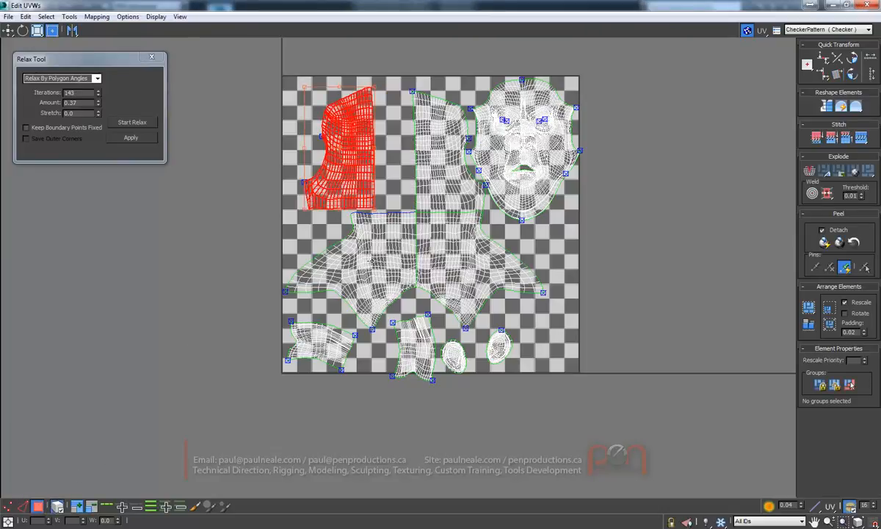
{"action": "left_click_drag", "start_coordinate": [363, 267], "coordinate": [359, 273]}
Move both inner mouth shells and both ear shells outside the UV tile
{"action": "left_click_drag", "start_coordinate": [316, 339], "coordinate": [202, 298]}
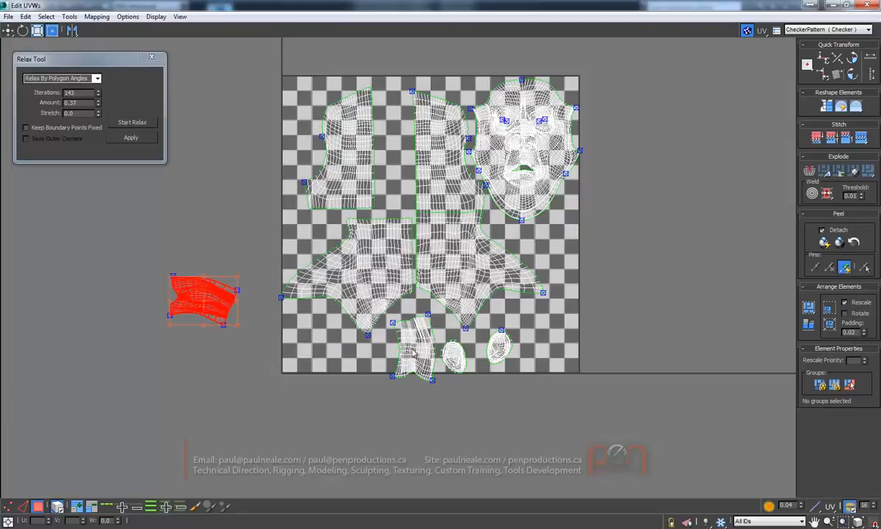
{"action": "left_click_drag", "start_coordinate": [422, 352], "coordinate": [453, 422]}
{"action": "left_click_drag", "start_coordinate": [453, 358], "coordinate": [327, 397]}
{"action": "left_click_drag", "start_coordinate": [499, 348], "coordinate": [526, 411]}
Move the lower-right neck quarter to the tile's corner, the upper-right quarter outside, and the upper-left quarter to the tile's edge
{"action": "left_click_drag", "start_coordinate": [372, 280], "coordinate": [500, 319]}
{"action": "left_click_drag", "start_coordinate": [416, 174], "coordinate": [581, 208]}
{"action": "left_click_drag", "start_coordinate": [326, 183], "coordinate": [315, 230]}
Move the face shell to the tile's upper center and scale it up to fill more space
{"action": "left_click_drag", "start_coordinate": [527, 185], "coordinate": [422, 184]}
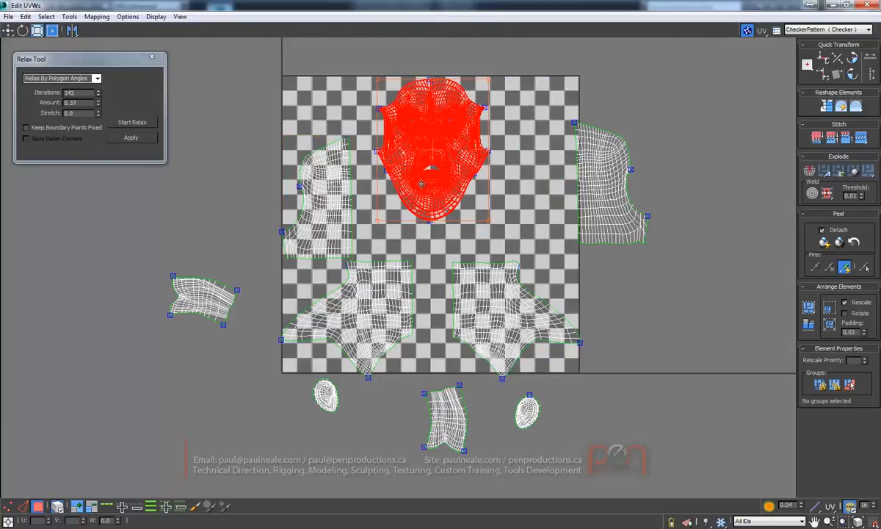
{"action": "left_click_drag", "start_coordinate": [488, 221], "coordinate": [464, 218]}
{"action": "left_click_drag", "start_coordinate": [504, 258], "coordinate": [511, 266]}
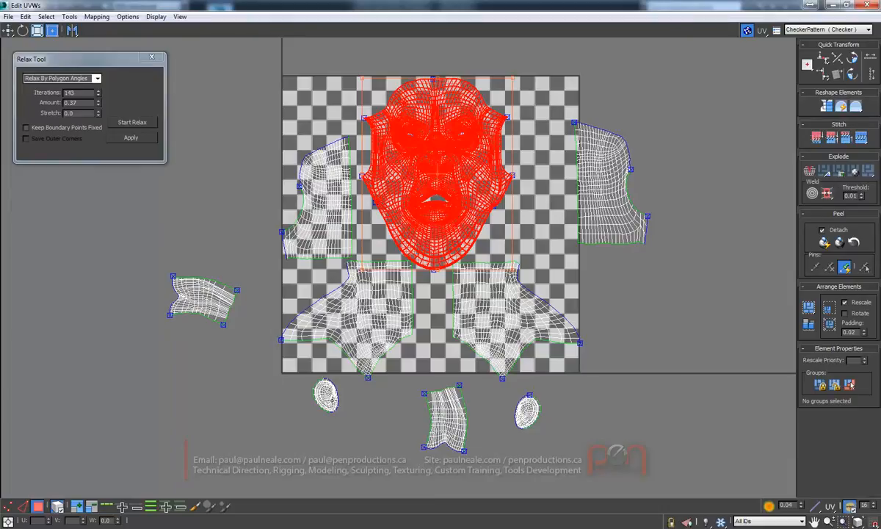
Place the upper-right neck quarter beside the face and park the ear and inner mouth shells on both sides of the tile
{"action": "left_click_drag", "start_coordinate": [326, 396], "coordinate": [261, 110]}
{"action": "left_click_drag", "start_coordinate": [205, 294], "coordinate": [236, 160]}
{"action": "left_click_drag", "start_coordinate": [635, 207], "coordinate": [545, 219]}
{"action": "left_click_drag", "start_coordinate": [518, 411], "coordinate": [581, 92]}
{"action": "left_click_drag", "start_coordinate": [446, 413], "coordinate": [605, 141]}
{"action": "middle_click_drag", "start_coordinate": [413, 298], "coordinate": [430, 303]}
{"action": "scroll", "coordinate": [431, 303], "scroll_direction": "up", "scroll_amount": 2}
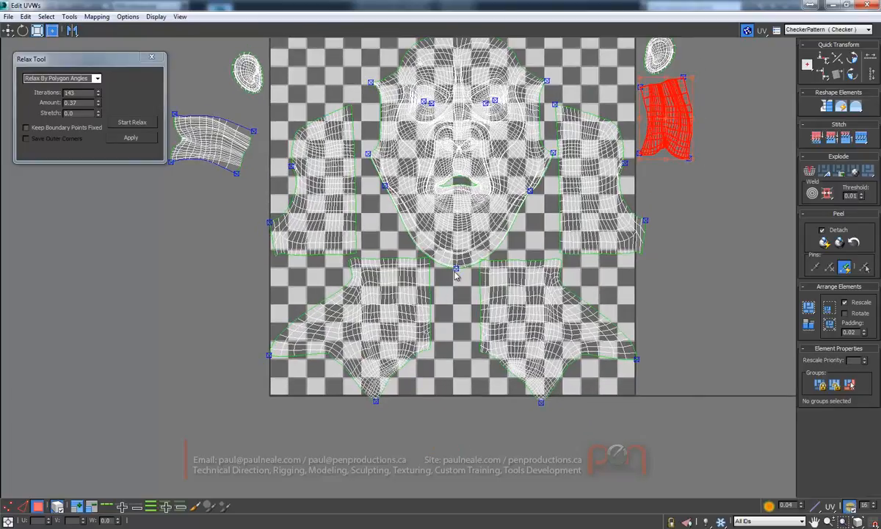
Scale the face shell up slightly and recenter it between the upper neck quarters
{"action": "left_click", "coordinate": [479, 241]}
{"action": "left_click_drag", "start_coordinate": [555, 270], "coordinate": [561, 278], "text": "ctrl"}
{"action": "middle_click_drag", "start_coordinate": [496, 212], "coordinate": [490, 241]}
{"action": "left_click_drag", "start_coordinate": [473, 237], "coordinate": [467, 240]}
Rotate the two lower neck quarters in opposite directions so their inner edges follow the chin, keeping them inside the tile
{"action": "middle_click_drag", "start_coordinate": [482, 211], "coordinate": [503, 174]}
{"action": "mouse_move", "coordinate": [370, 339]}
{"action": "left_mouse_down"}
{"action": "mouse_move", "coordinate": [373, 347]}
{"action": "mouse_move", "coordinate": [361, 341]}
{"action": "mouse_move", "coordinate": [370, 348]}
{"action": "left_mouse_up"}
{"action": "left_click_drag", "start_coordinate": [352, 255], "coordinate": [328, 248]}
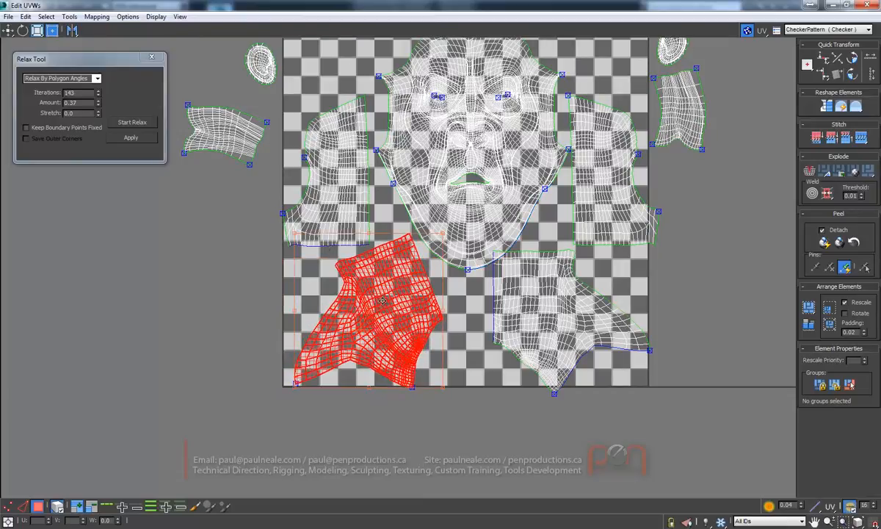
{"action": "left_click_drag", "start_coordinate": [570, 253], "coordinate": [603, 252]}
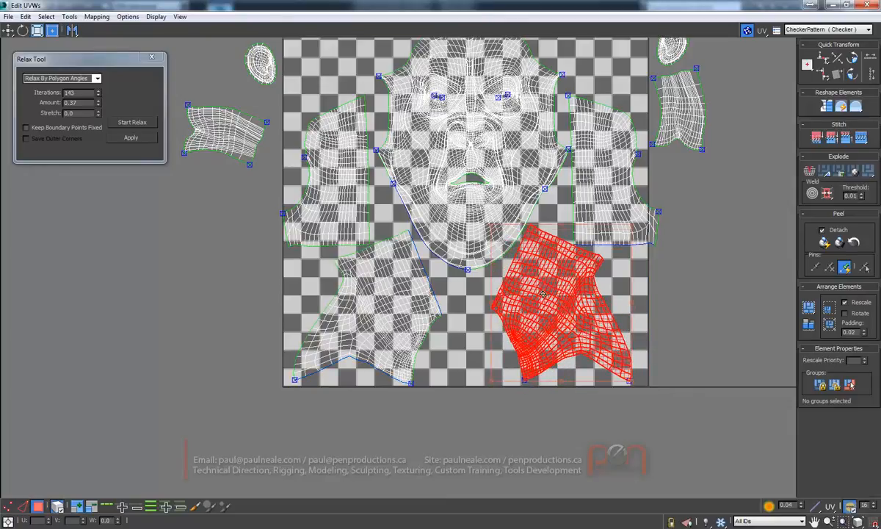
{"action": "scroll", "coordinate": [543, 291], "scroll_direction": "up", "scroll_amount": 3}
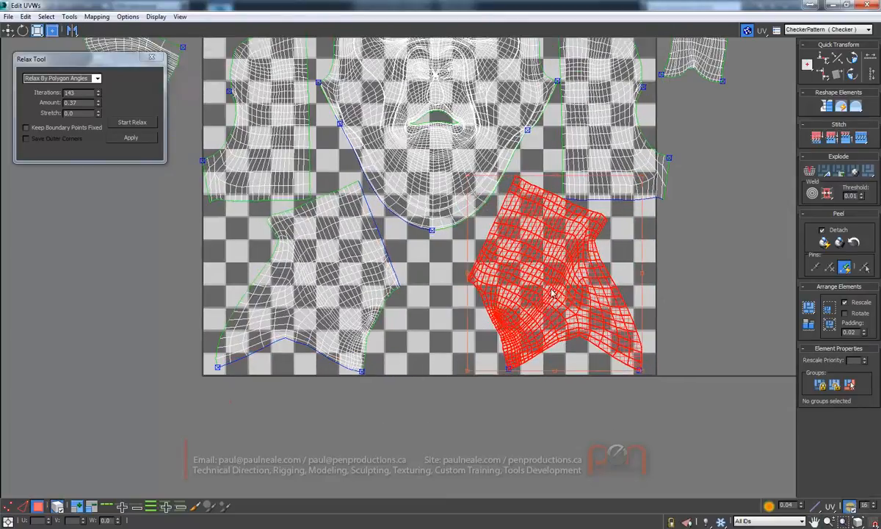
Scale the face shell up slightly more so its chin reaches down between the lower neck quarters, and recenter it
{"action": "middle_click_drag", "start_coordinate": [399, 272], "coordinate": [356, 310]}
{"action": "middle_click_drag", "start_coordinate": [453, 299], "coordinate": [483, 286]}
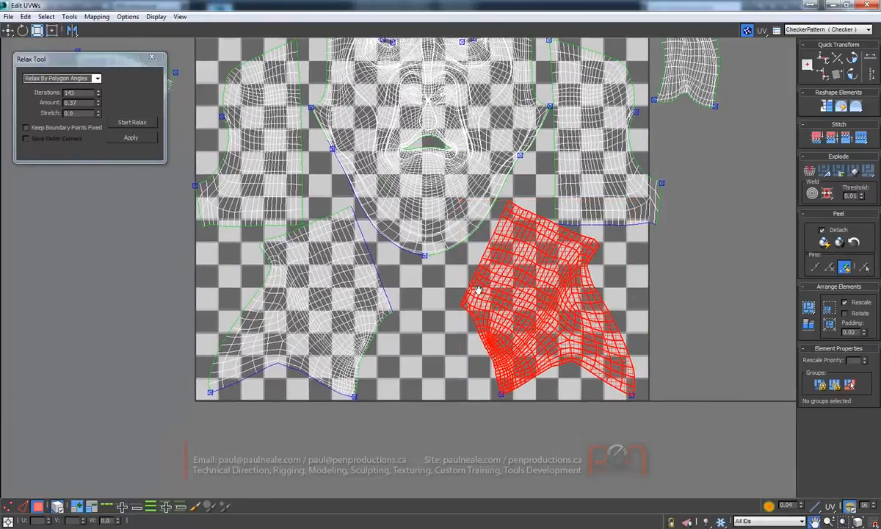
{"action": "scroll", "coordinate": [483, 286], "scroll_direction": "down", "scroll_amount": 3}
{"action": "scroll", "coordinate": [428, 251], "scroll_direction": "up", "scroll_amount": 2}
{"action": "scroll", "coordinate": [424, 258], "scroll_direction": "down", "scroll_amount": 3}
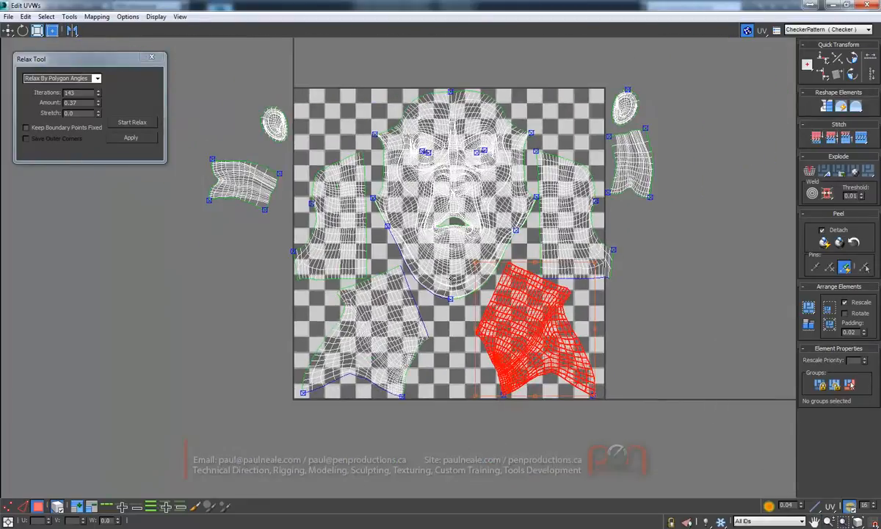
{"action": "left_click", "coordinate": [473, 277]}
{"action": "left_click_drag", "start_coordinate": [537, 299], "coordinate": [550, 317], "text": "ctrl"}
{"action": "left_click_drag", "start_coordinate": [468, 269], "coordinate": [462, 267]}
{"action": "scroll", "coordinate": [314, 247], "scroll_direction": "up", "scroll_amount": 2}
{"action": "left_click_drag", "start_coordinate": [322, 248], "coordinate": [325, 250]}
Move the two ear shells from outside the tile into its upper corners beside the forehead
{"action": "middle_click_drag", "start_coordinate": [368, 306], "coordinate": [363, 380]}
{"action": "left_click_drag", "start_coordinate": [257, 159], "coordinate": [314, 144]}
{"action": "left_click_drag", "start_coordinate": [716, 144], "coordinate": [608, 146]}
{"action": "left_click_drag", "start_coordinate": [318, 147], "coordinate": [337, 147]}
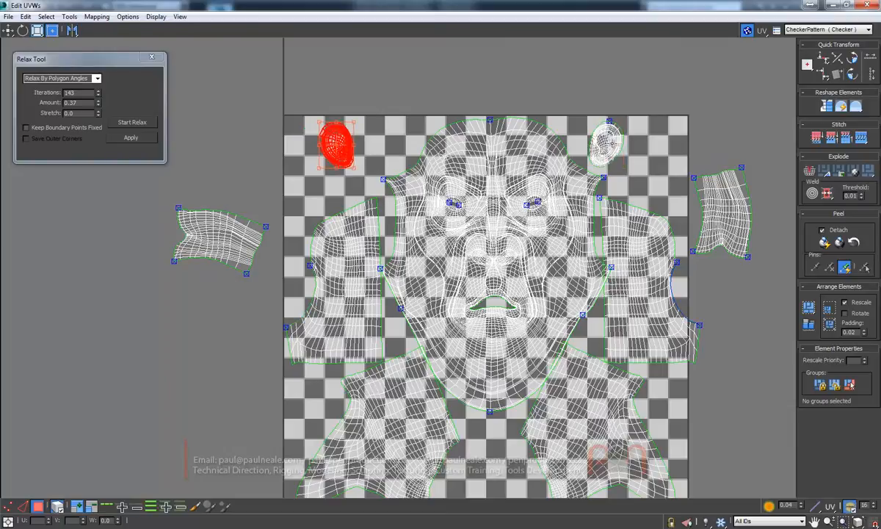
Scale both ear shells up together and move the right ear back inside the tile's upper-right corner
{"action": "left_click", "coordinate": [617, 149], "text": "ctrl"}
{"action": "left_click_drag", "start_coordinate": [643, 181], "coordinate": [693, 187]}
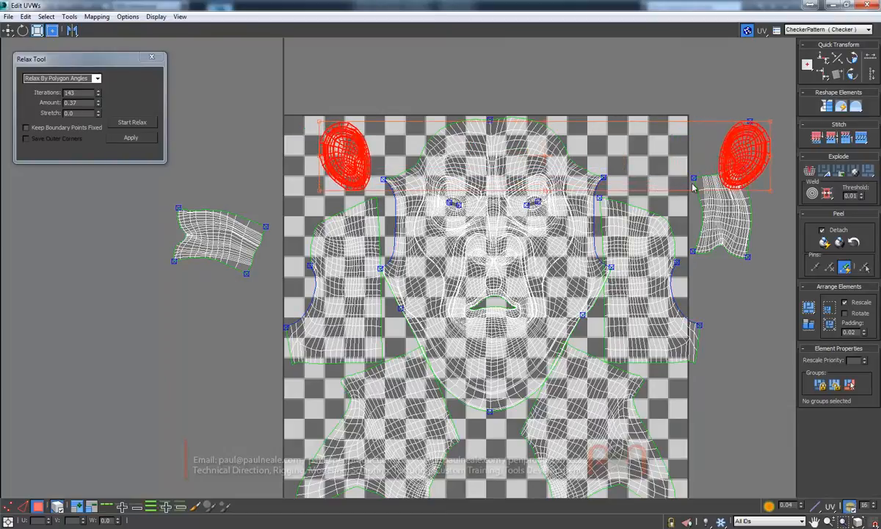
{"action": "left_click", "coordinate": [783, 139]}
{"action": "left_click_drag", "start_coordinate": [745, 146], "coordinate": [619, 141]}
{"action": "left_click", "coordinate": [351, 150]}
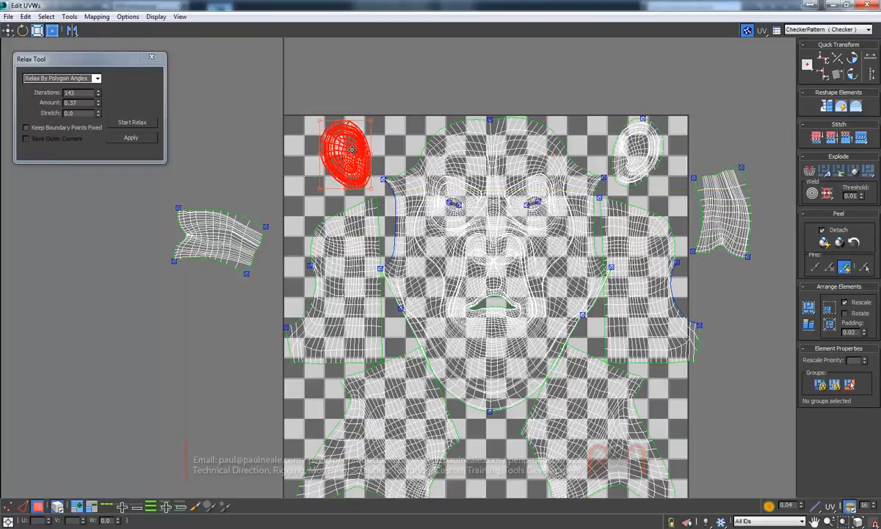
Try Peel mode on the lower-left neck quarter with only its existing bottom pins
{"action": "middle_click_drag", "start_coordinate": [555, 211], "coordinate": [538, 156]}
{"action": "middle_click_drag", "start_coordinate": [523, 221], "coordinate": [453, 203]}
{"action": "middle_click_drag", "start_coordinate": [415, 304], "coordinate": [412, 293], "text": "ctrl+alt"}
{"action": "left_click", "coordinate": [311, 354]}
{"action": "middle_click_drag", "start_coordinate": [310, 354], "coordinate": [438, 253]}
{"action": "middle_click_drag", "start_coordinate": [438, 253], "coordinate": [476, 263], "text": "ctrl+alt"}
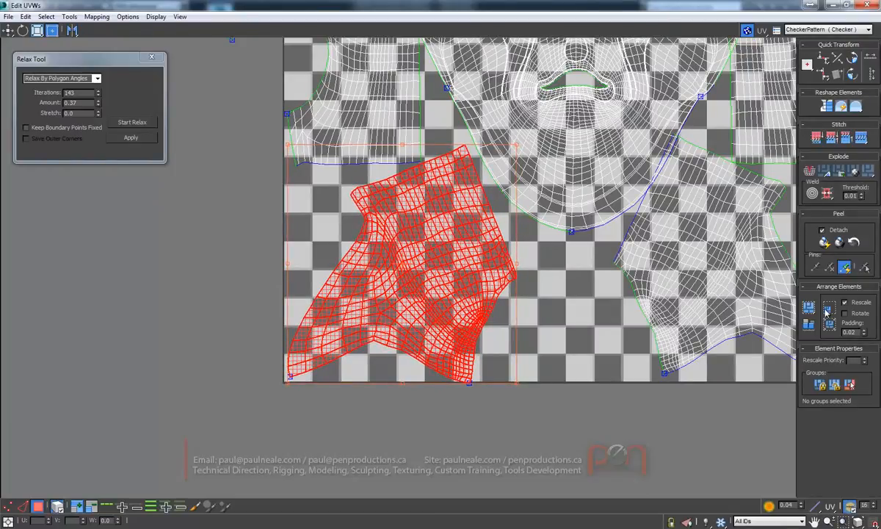
{"action": "left_click", "coordinate": [839, 243]}
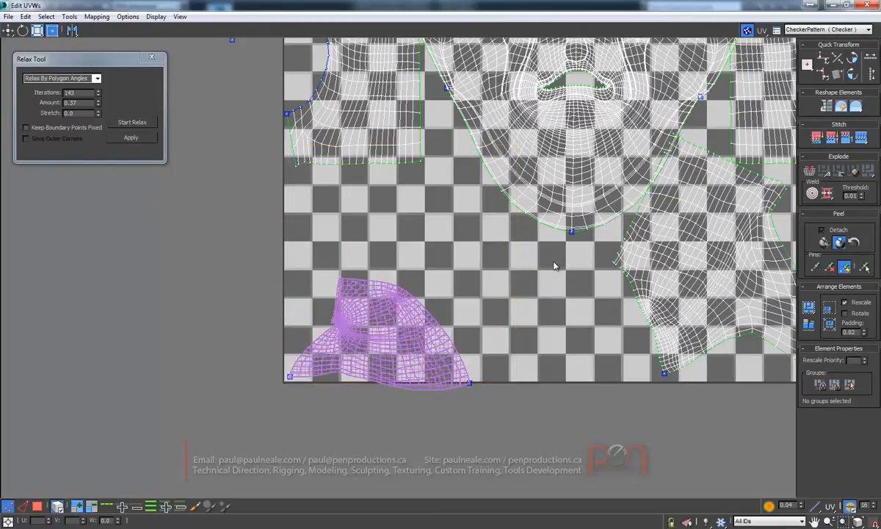
{"action": "middle_click_drag", "start_coordinate": [434, 306], "coordinate": [433, 305]}
{"action": "key", "text": "ctrl+z"}
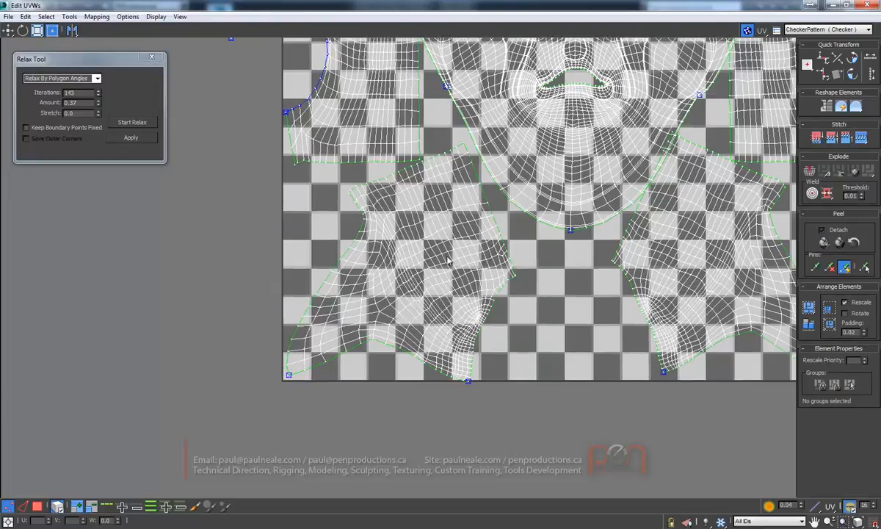
Select individual vertices at both upper corners and the inner corner of the lower-left neck quarter
{"action": "middle_click_drag", "start_coordinate": [451, 226], "coordinate": [443, 239]}
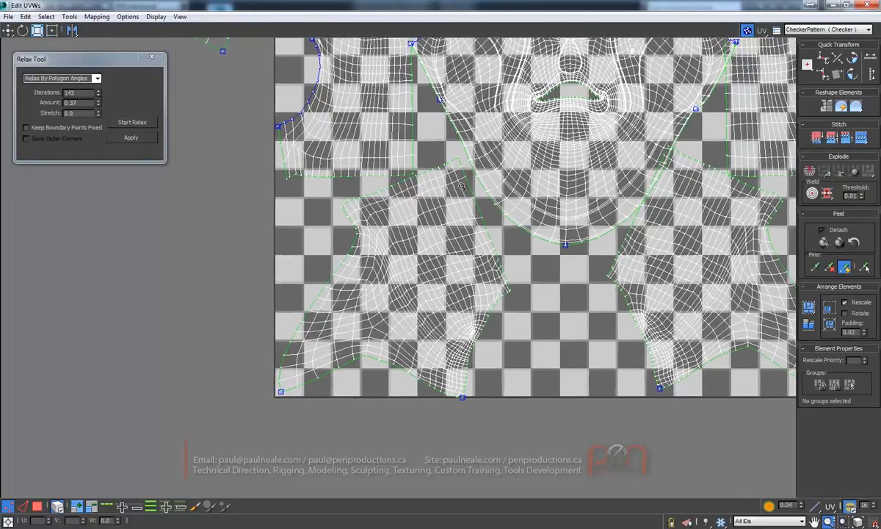
{"action": "scroll", "coordinate": [473, 196], "scroll_direction": "up", "scroll_amount": 3}
{"action": "middle_click_drag", "start_coordinate": [77, 438], "coordinate": [61, 442]}
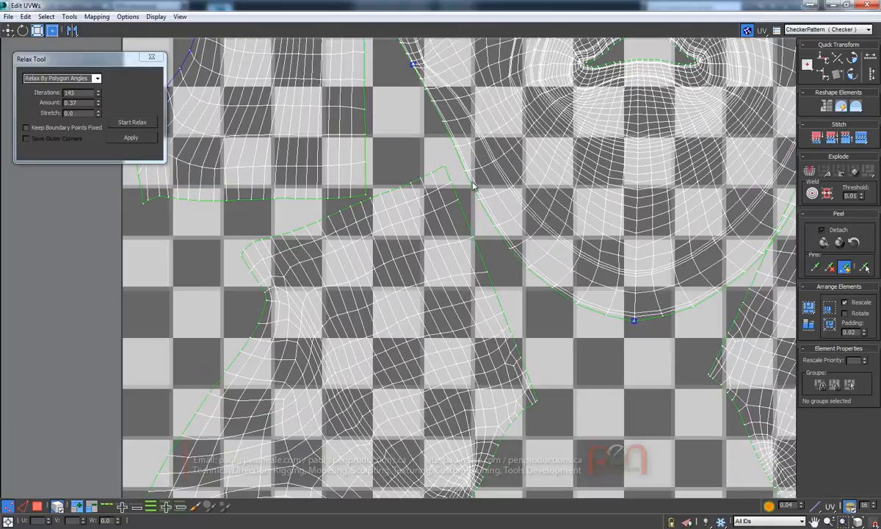
{"action": "left_click", "coordinate": [445, 170]}
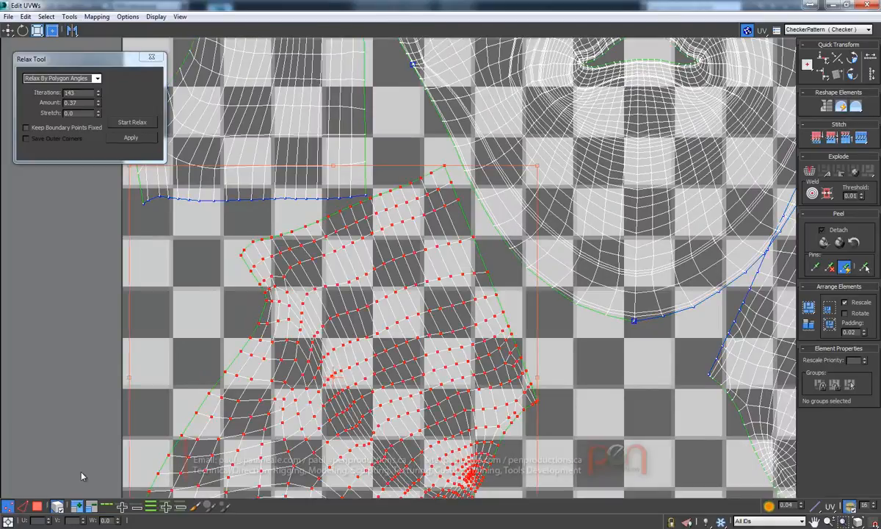
{"action": "left_click", "coordinate": [62, 489]}
{"action": "left_click", "coordinate": [240, 255]}
{"action": "left_click", "coordinate": [443, 167], "text": "ctrl"}
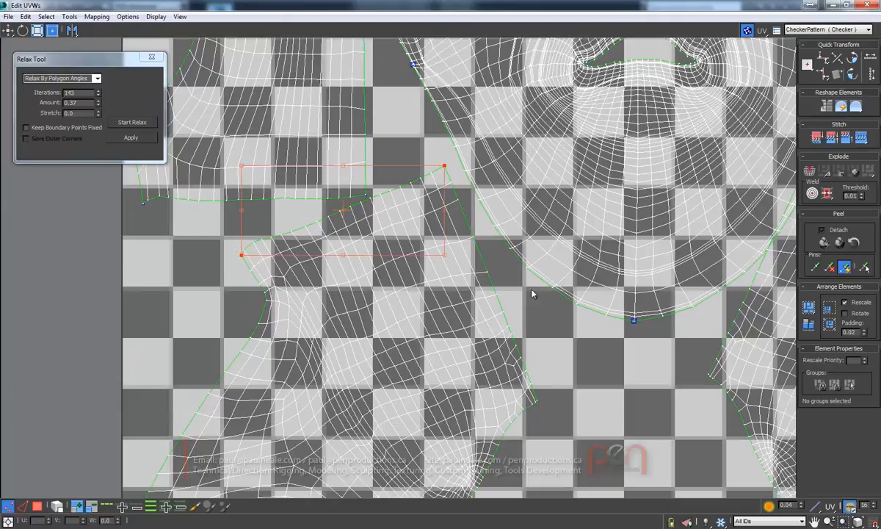
{"action": "left_click", "coordinate": [537, 401], "text": "ctrl"}
{"action": "scroll", "coordinate": [547, 413], "scroll_direction": "up", "scroll_amount": 4}
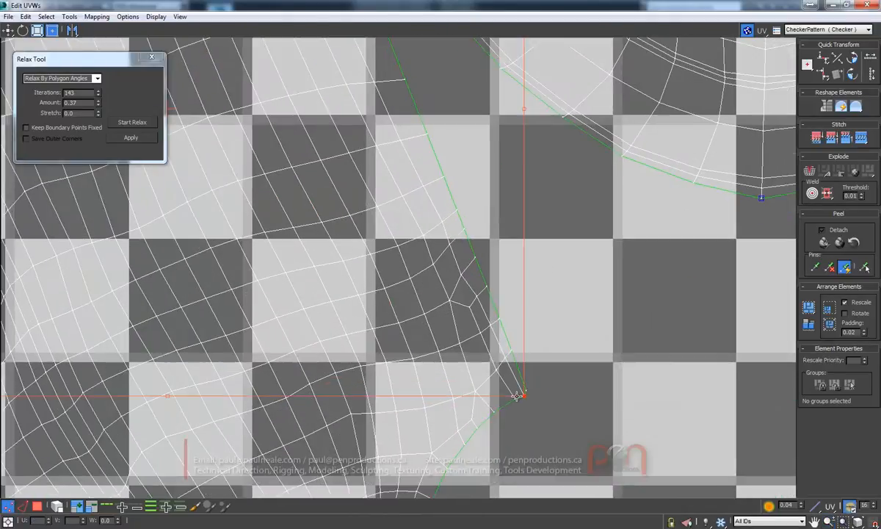
{"action": "key", "text": "ctrl+z"}
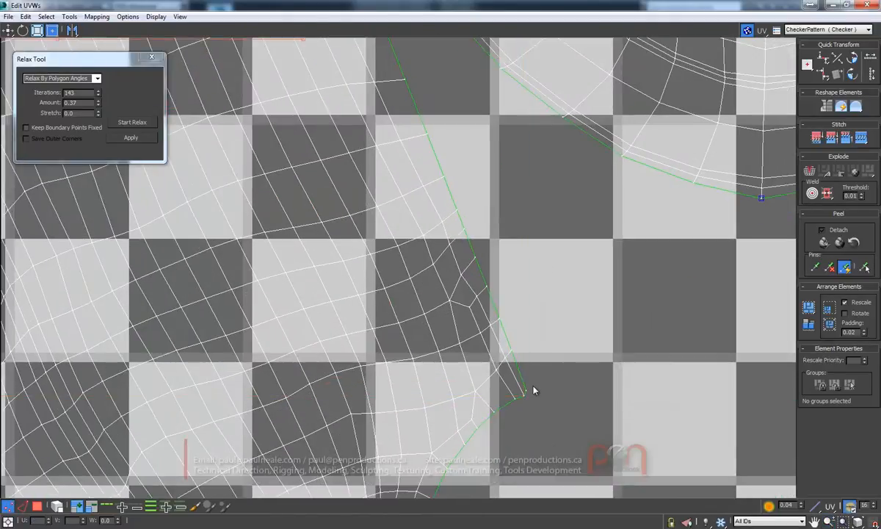
{"action": "left_click", "coordinate": [526, 393], "text": "ctrl"}
Add the matching three corner vertices of the lower-right neck quarter to the selection and pin all six
{"action": "scroll", "coordinate": [539, 365], "scroll_direction": "down", "scroll_amount": 5}
{"action": "middle_click_drag", "start_coordinate": [608, 323], "coordinate": [549, 155]}
{"action": "middle_click_drag", "start_coordinate": [576, 241], "coordinate": [475, 253]}
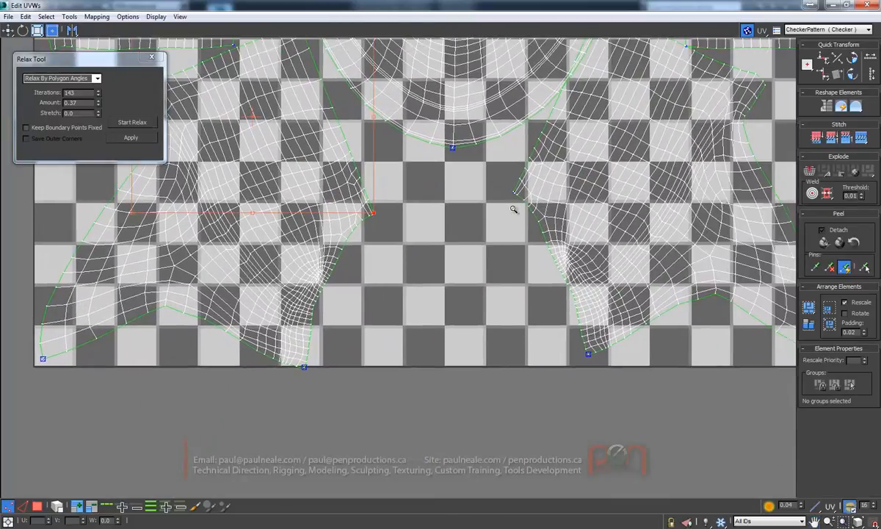
{"action": "scroll", "coordinate": [520, 163], "scroll_direction": "up", "scroll_amount": 5}
{"action": "left_click", "coordinate": [499, 251], "text": "ctrl"}
{"action": "middle_click_drag", "start_coordinate": [549, 174], "coordinate": [296, 398]}
{"action": "middle_click_drag", "start_coordinate": [417, 203], "coordinate": [310, 412]}
{"action": "left_click", "coordinate": [422, 67], "text": "ctrl"}
{"action": "middle_click_drag", "start_coordinate": [698, 310], "coordinate": [429, 252]}
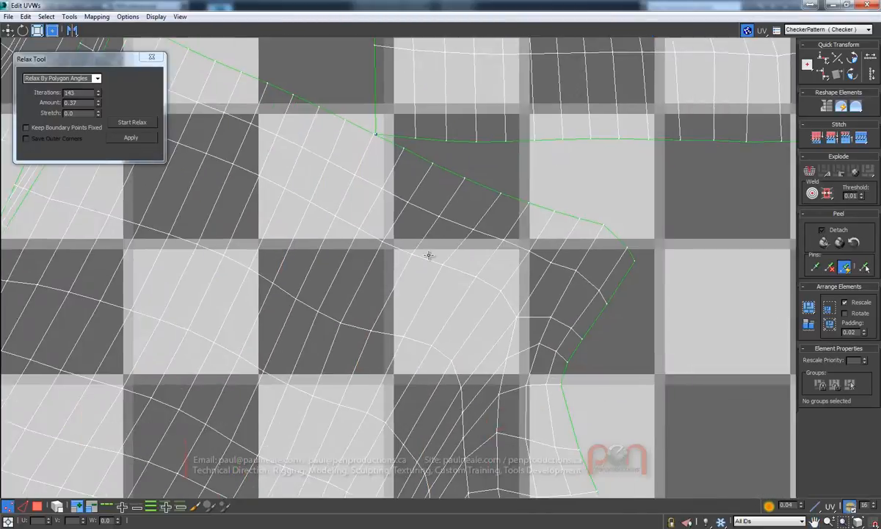
{"action": "left_click", "coordinate": [636, 263], "text": "ctrl"}
{"action": "scroll", "coordinate": [586, 287], "scroll_direction": "down", "scroll_amount": 5}
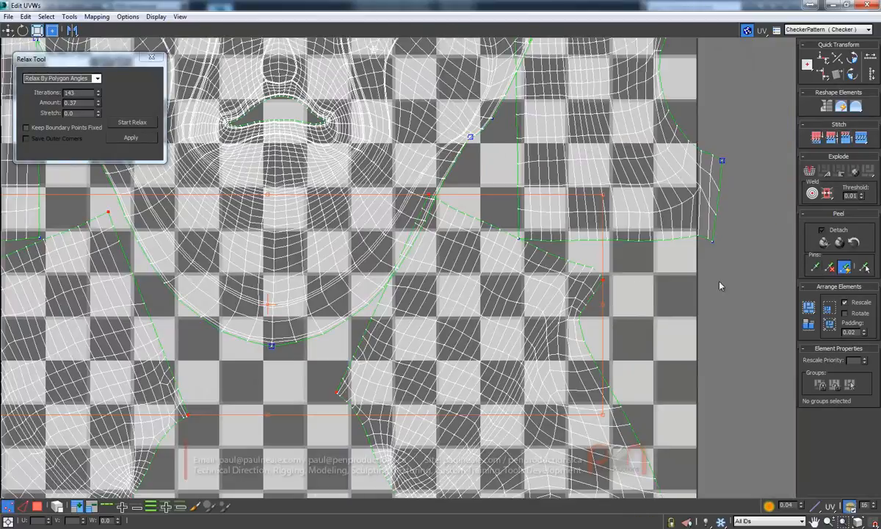
{"action": "scroll", "coordinate": [535, 232], "scroll_direction": "down", "scroll_amount": 5}
Select both lower neck quarters as whole polygon elements and start Peel mode on them
{"action": "key", "text": "3"}
{"action": "scroll", "coordinate": [547, 318], "scroll_direction": "up", "scroll_amount": 1}
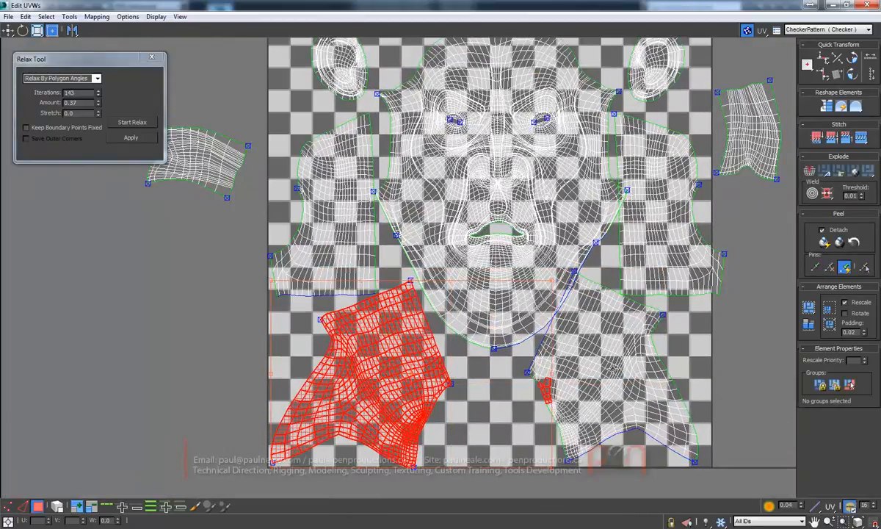
{"action": "left_click", "coordinate": [55, 509]}
{"action": "left_click_drag", "start_coordinate": [520, 423], "coordinate": [551, 404]}
{"action": "key", "text": "ctrl+z"}
{"action": "left_click", "coordinate": [676, 421], "text": "ctrl"}
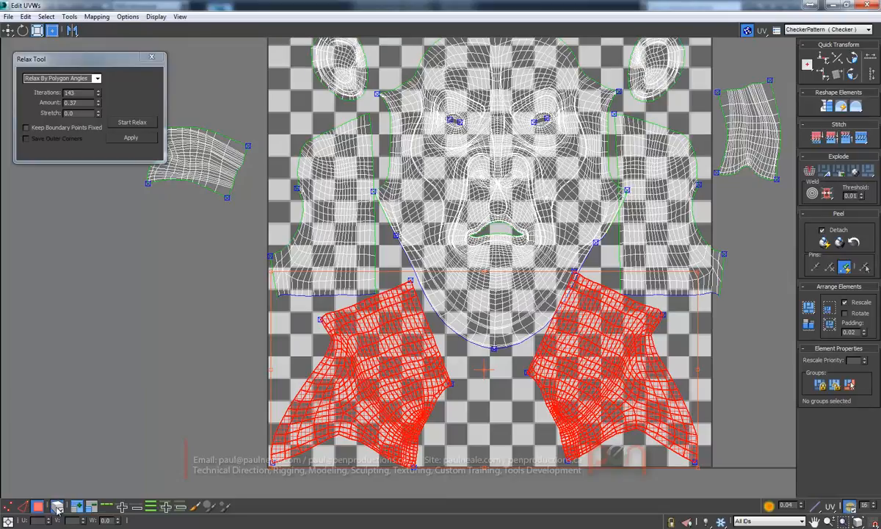
{"action": "left_click", "coordinate": [840, 242]}
Move the lower-right neck quarter's two upper corner pins outward, clear of the face, and its inner corner pin toward the chin tip
{"action": "middle_click_drag", "start_coordinate": [614, 327], "coordinate": [582, 303]}
{"action": "scroll", "coordinate": [606, 278], "scroll_direction": "up", "scroll_amount": 5}
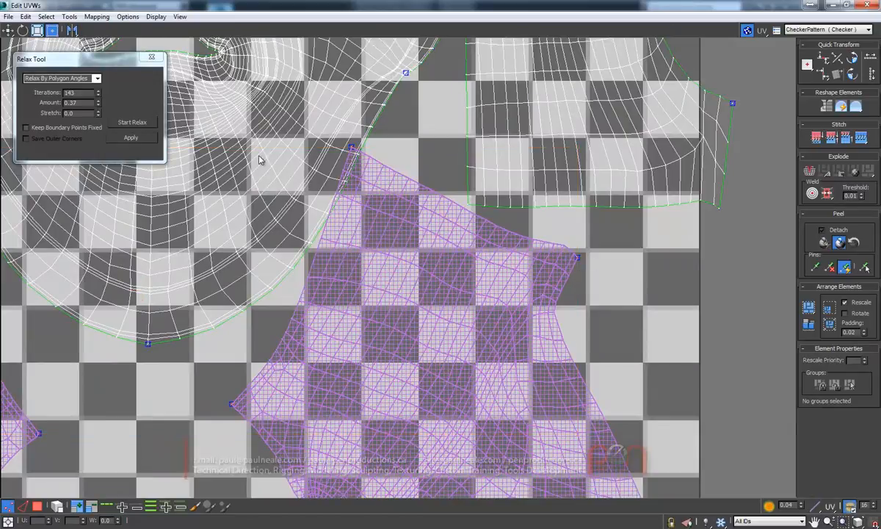
{"action": "middle_click_drag", "start_coordinate": [459, 260], "coordinate": [459, 257]}
{"action": "key", "text": "w"}
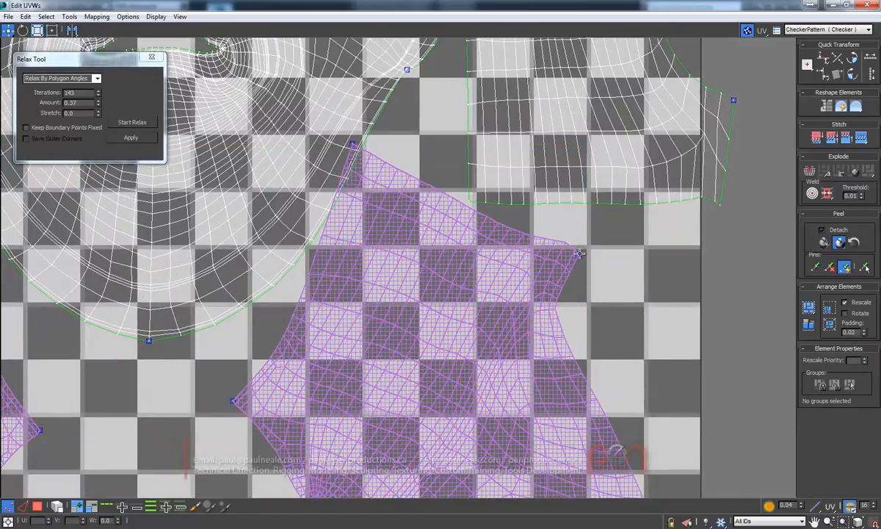
{"action": "left_click_drag", "start_coordinate": [352, 142], "coordinate": [369, 147]}
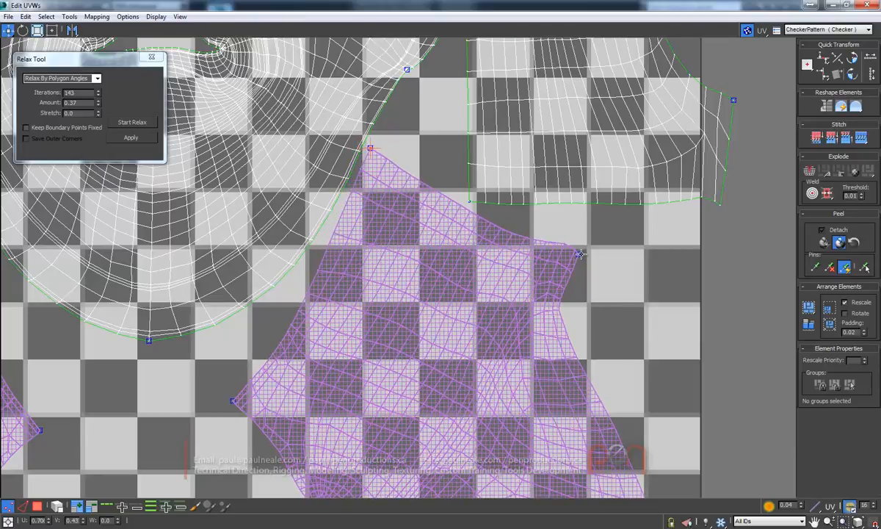
{"action": "left_click_drag", "start_coordinate": [580, 256], "coordinate": [599, 250]}
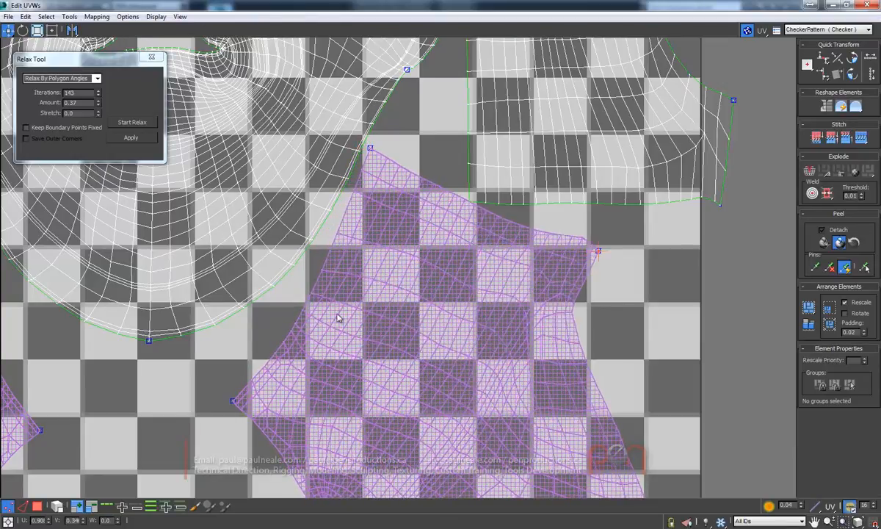
{"action": "middle_click_drag", "start_coordinate": [311, 343], "coordinate": [358, 223]}
{"action": "scroll", "coordinate": [359, 223], "scroll_direction": "down", "scroll_amount": 3}
{"action": "left_click_drag", "start_coordinate": [309, 258], "coordinate": [276, 238]}
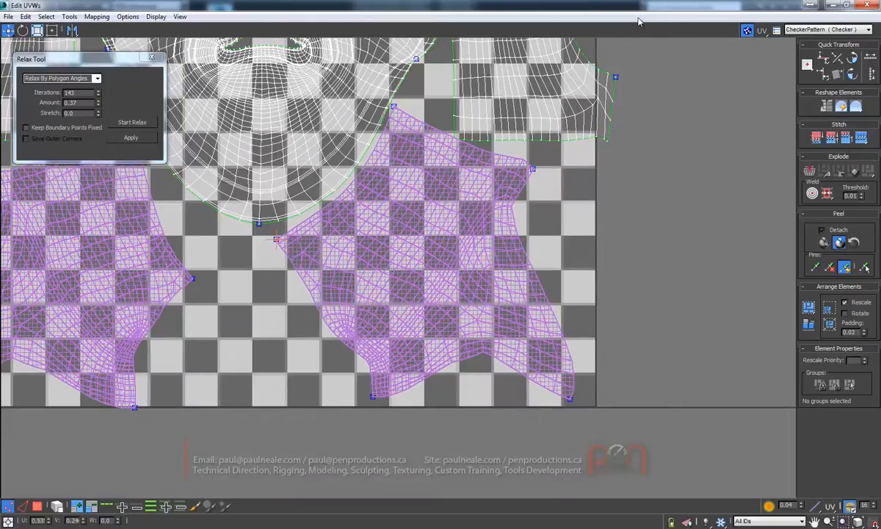
Shrink the UV editor to reveal the model, nudge the right neck quarter's inner pin inward, and lower its inner bottom pin
{"action": "double_click", "coordinate": [648, 13]}
{"action": "middle_click_drag", "start_coordinate": [514, 259], "coordinate": [583, 263], "text": "alt"}
{"action": "middle_click_drag", "start_coordinate": [665, 263], "coordinate": [629, 365]}
{"action": "middle_click_drag", "start_coordinate": [618, 314], "coordinate": [630, 307], "text": "alt"}
{"action": "middle_click_drag", "start_coordinate": [217, 252], "coordinate": [271, 279]}
{"action": "left_click_drag", "start_coordinate": [135, 223], "coordinate": [131, 224]}
{"action": "middle_click_drag", "start_coordinate": [593, 264], "coordinate": [481, 297], "text": "alt"}
{"action": "left_click_drag", "start_coordinate": [198, 329], "coordinate": [199, 344]}
{"action": "scroll", "coordinate": [195, 327], "scroll_direction": "up", "scroll_amount": 3}
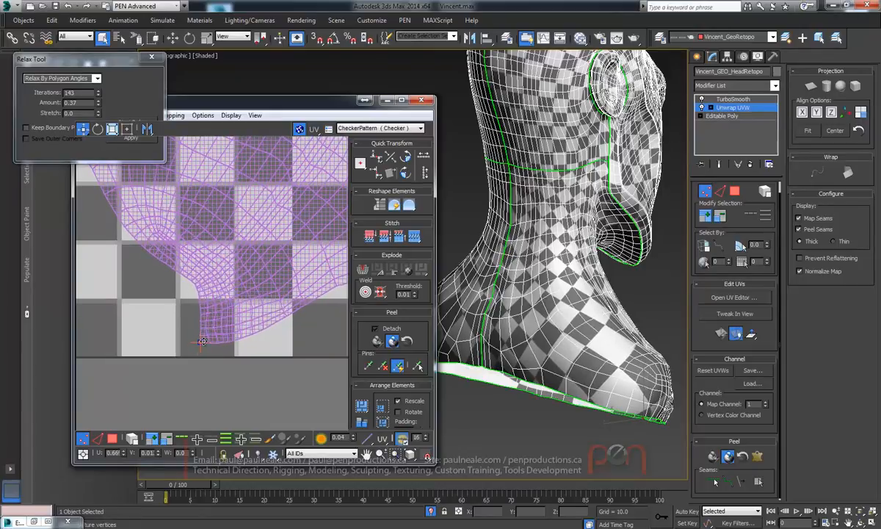
{"action": "scroll", "coordinate": [227, 323], "scroll_direction": "down", "scroll_amount": 8}
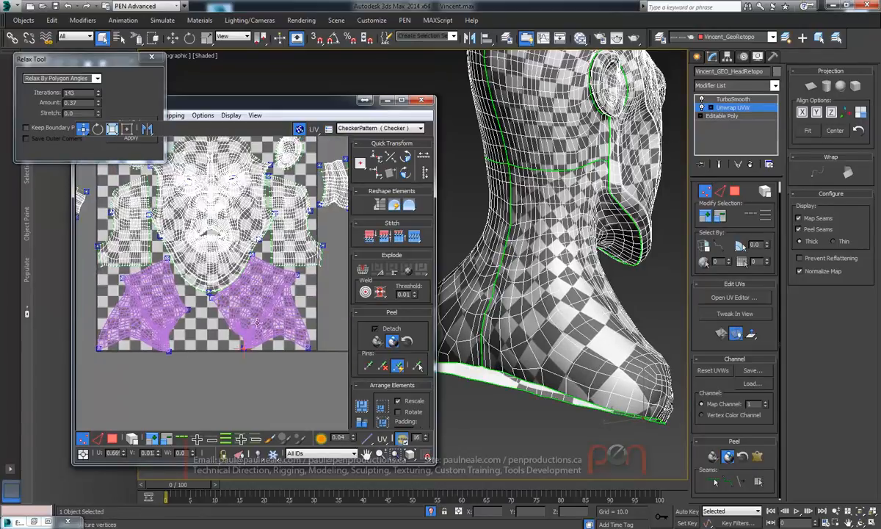
Leave Peel mode and check the UV layout for overlapping polygons
{"action": "left_click_drag", "start_coordinate": [303, 115], "coordinate": [449, 127]}
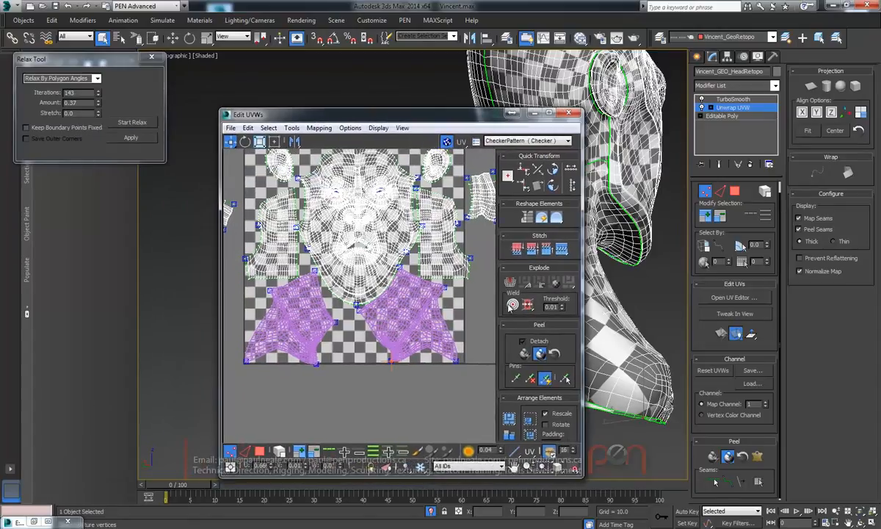
{"action": "left_click", "coordinate": [541, 355]}
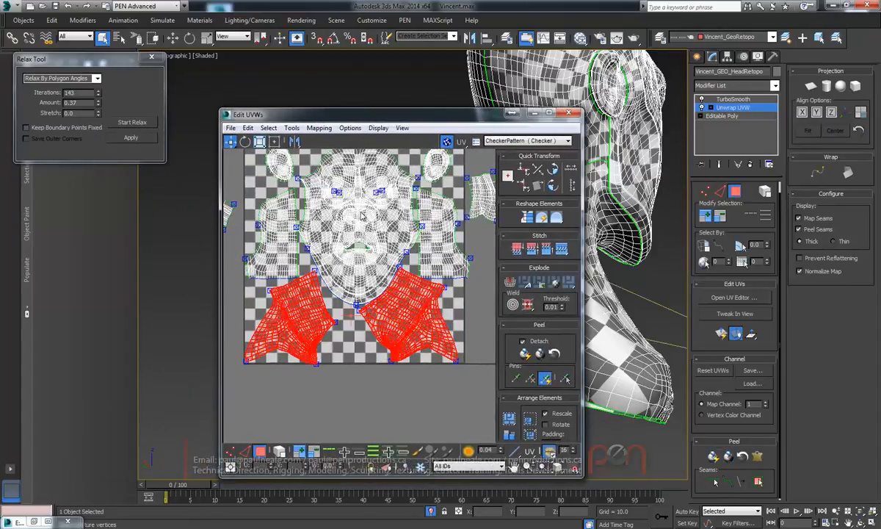
{"action": "left_click", "coordinate": [269, 128]}
{"action": "left_click", "coordinate": [303, 214]}
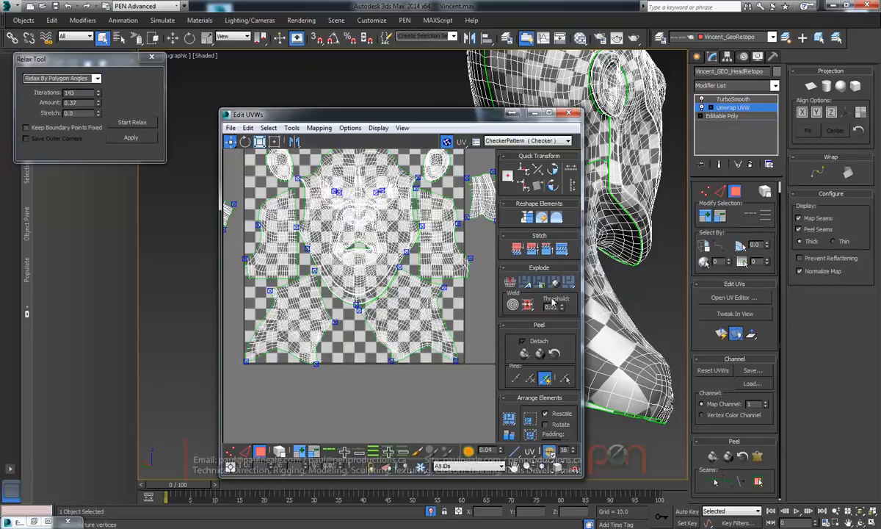
Swap the two lower neck quarters between the left and right sides of the tile, moving each as a whole element
{"action": "left_click", "coordinate": [283, 456]}
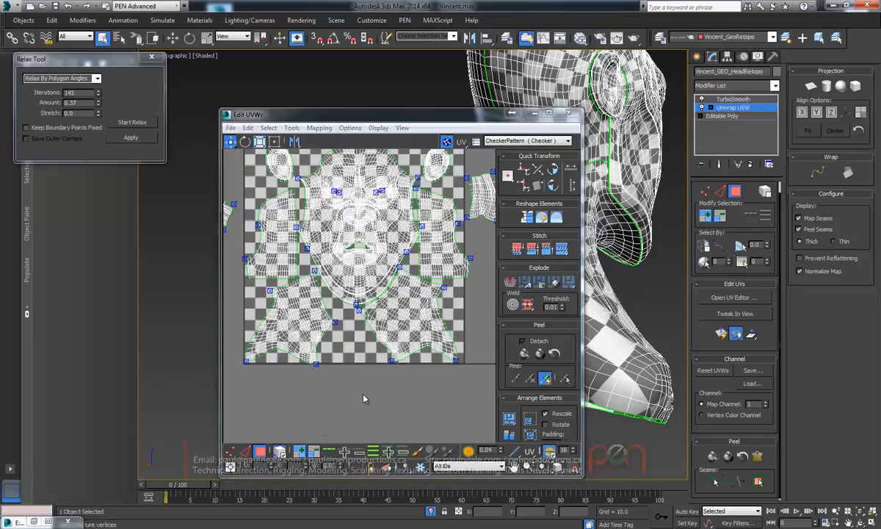
{"action": "left_click_drag", "start_coordinate": [293, 311], "coordinate": [438, 372]}
{"action": "left_click_drag", "start_coordinate": [402, 312], "coordinate": [296, 331]}
{"action": "left_click_drag", "start_coordinate": [426, 367], "coordinate": [423, 316]}
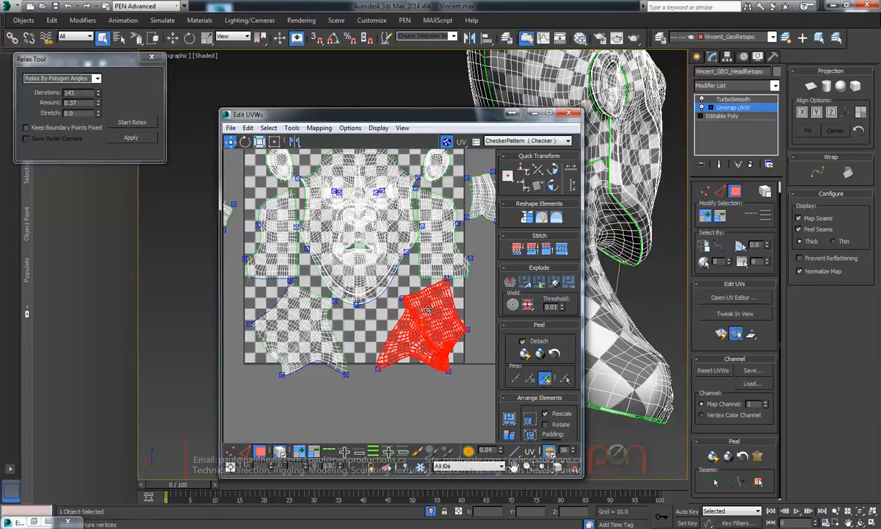
Rotate the neck quarter now at the tile's lower right in Freeform mode, and uncover the model's neck
{"action": "left_click", "coordinate": [274, 141]}
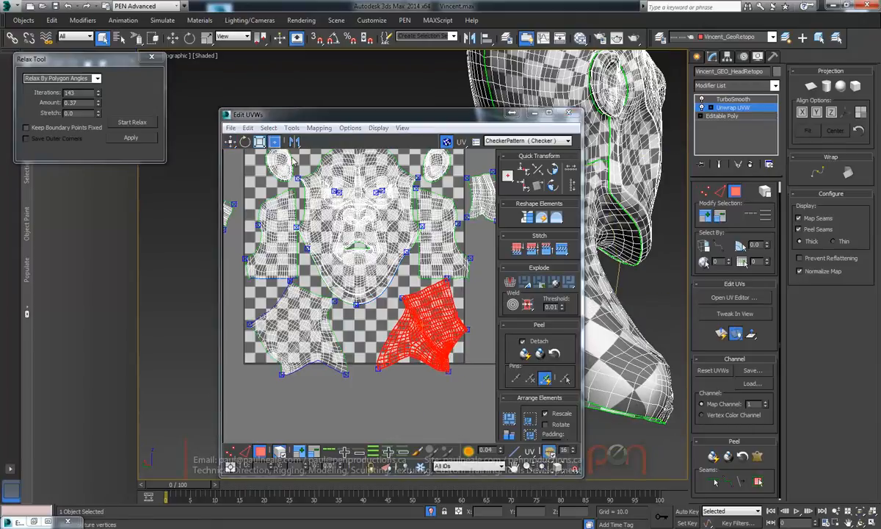
{"action": "left_click_drag", "start_coordinate": [422, 277], "coordinate": [446, 279]}
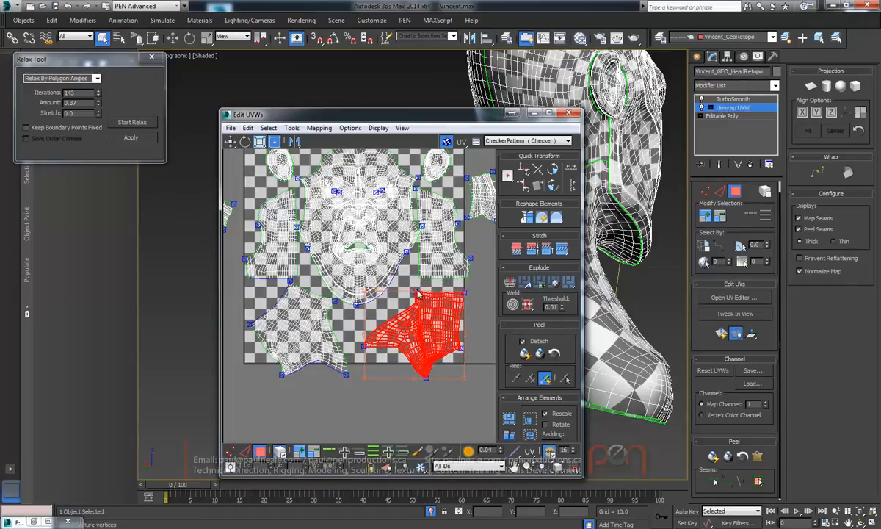
{"action": "mouse_move", "coordinate": [415, 294]}
{"action": "left_mouse_down"}
{"action": "mouse_move", "coordinate": [384, 321]}
{"action": "mouse_move", "coordinate": [426, 302]}
{"action": "left_mouse_up"}
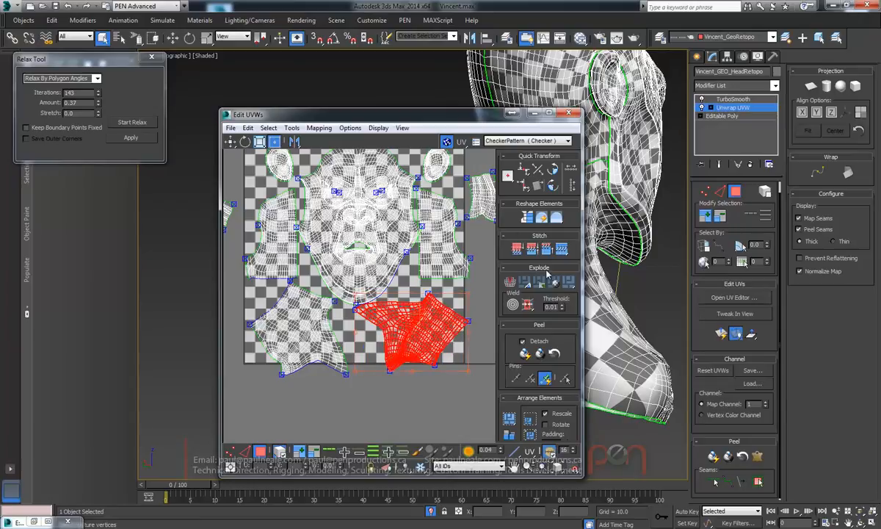
{"action": "left_click_drag", "start_coordinate": [483, 120], "coordinate": [361, 124]}
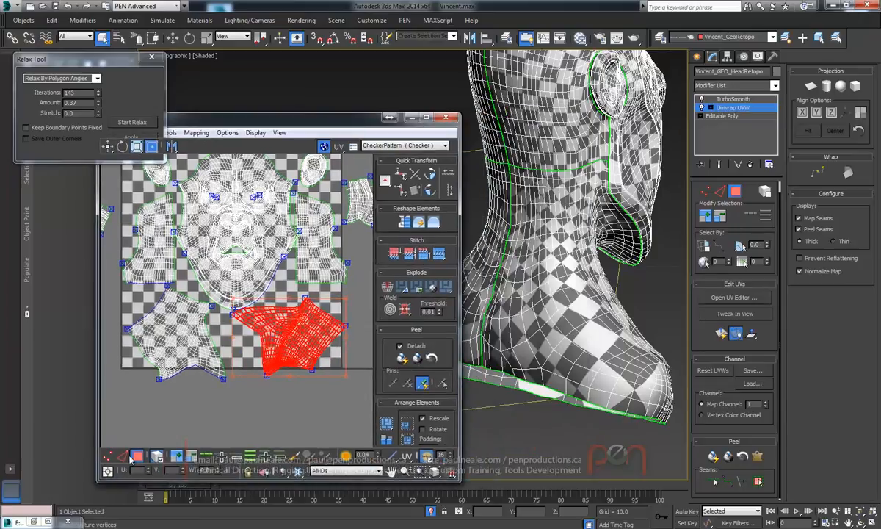
Select the corner polygons of the neck quarter at the tile's lower right one at a time and locate each on the model
{"action": "left_click", "coordinate": [214, 404]}
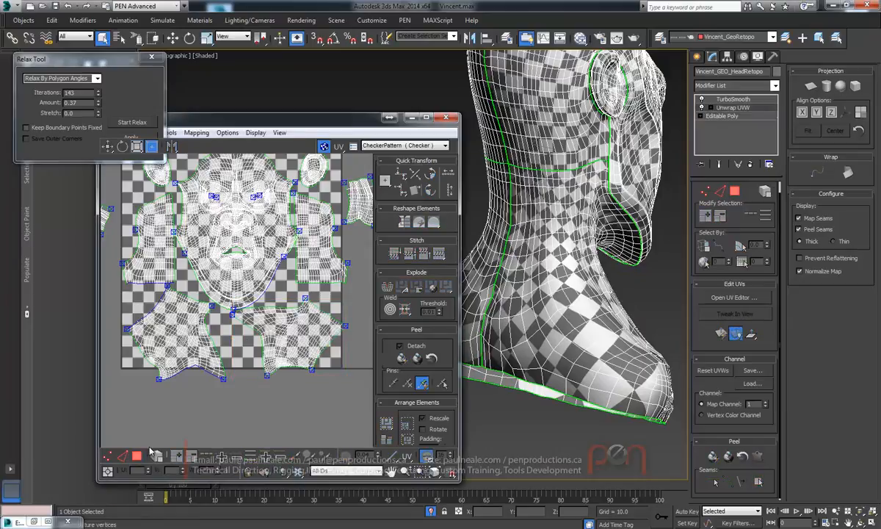
{"action": "left_click", "coordinate": [237, 318]}
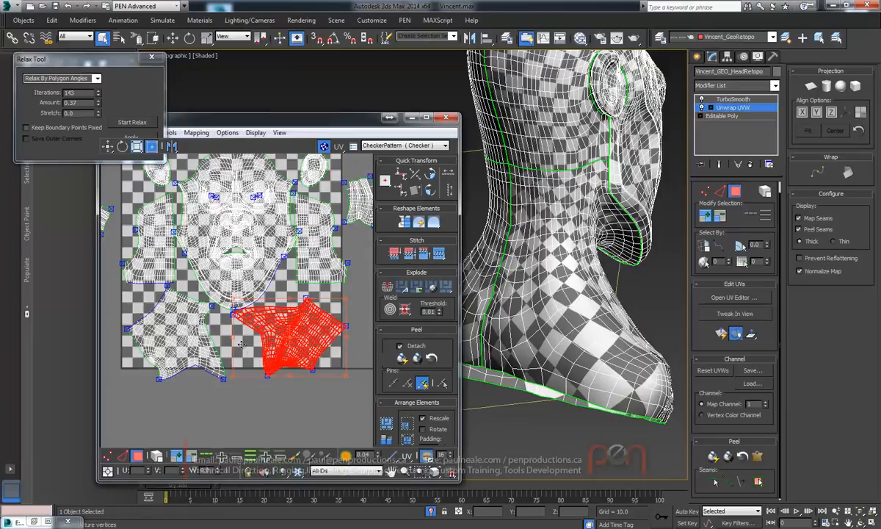
{"action": "left_click", "coordinate": [226, 329]}
{"action": "left_click", "coordinate": [235, 316]}
{"action": "middle_click_drag", "start_coordinate": [571, 276], "coordinate": [471, 213], "text": "alt"}
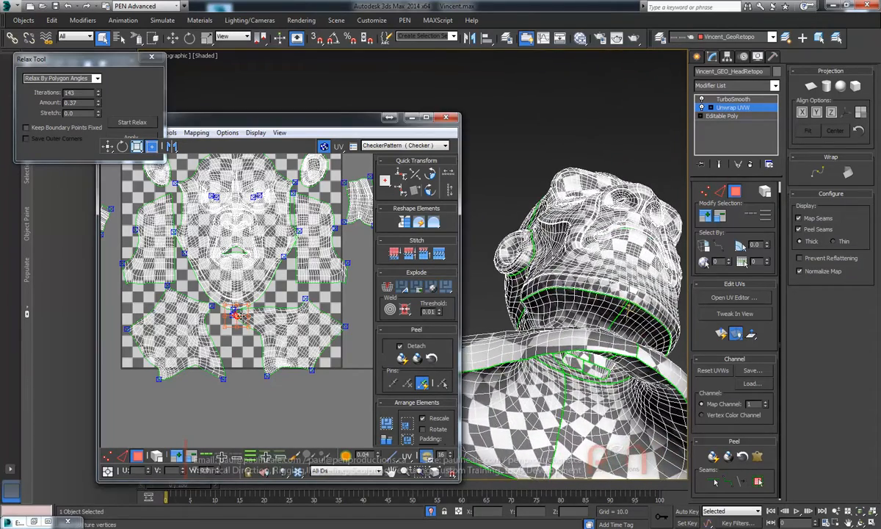
{"action": "left_click", "coordinate": [306, 299]}
{"action": "middle_click_drag", "start_coordinate": [481, 290], "coordinate": [522, 275], "text": "alt"}
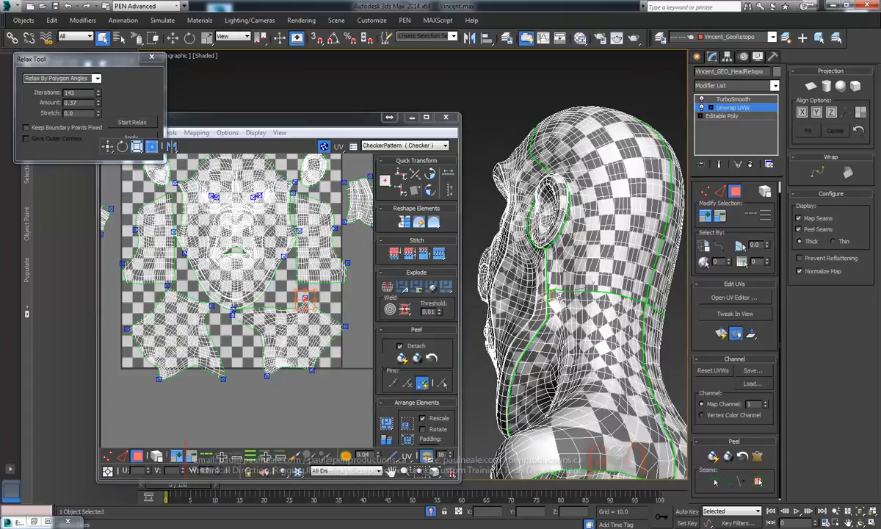
{"action": "scroll", "coordinate": [525, 276], "scroll_direction": "up", "scroll_amount": 5}
{"action": "scroll", "coordinate": [538, 256], "scroll_direction": "up", "scroll_amount": 1}
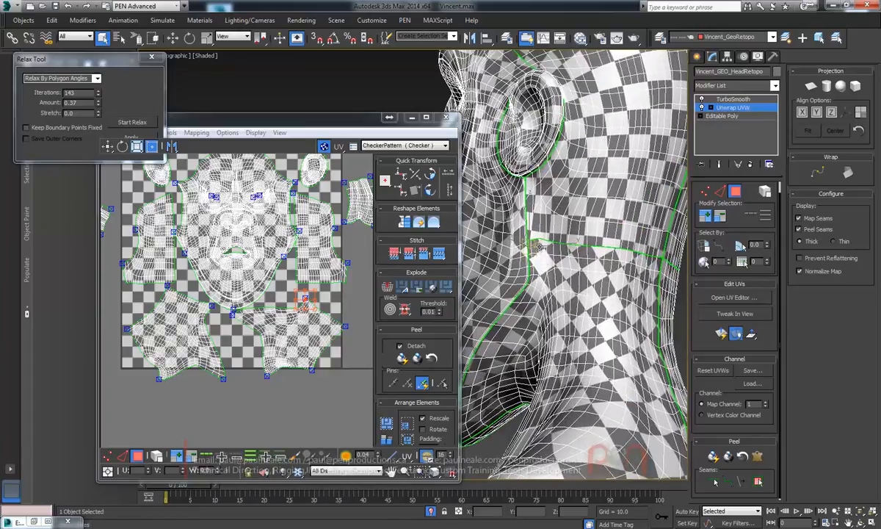
{"action": "scroll", "coordinate": [549, 261], "scroll_direction": "down", "scroll_amount": 6}
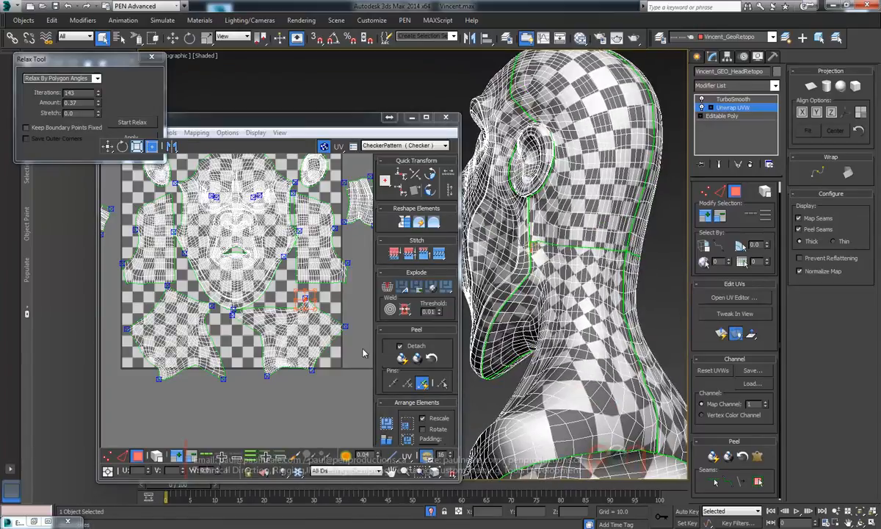
{"action": "left_click", "coordinate": [340, 326]}
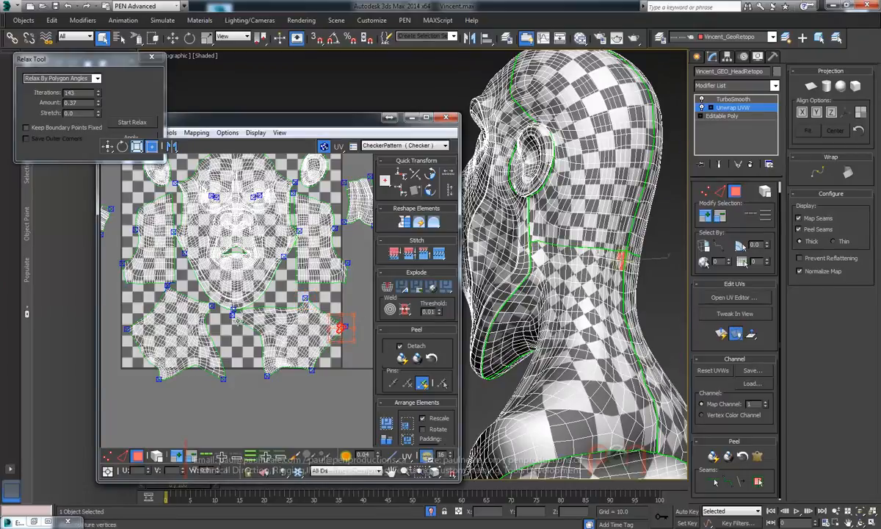
Maximize the UV editor and enter Peel mode on the two lower neck quarters
{"action": "left_click_drag", "start_coordinate": [314, 125], "coordinate": [460, 78]}
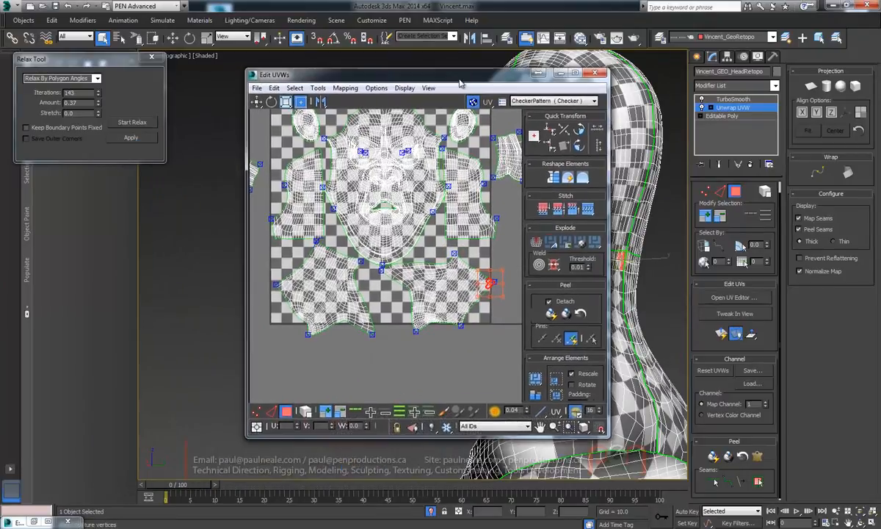
{"action": "double_click", "coordinate": [460, 74]}
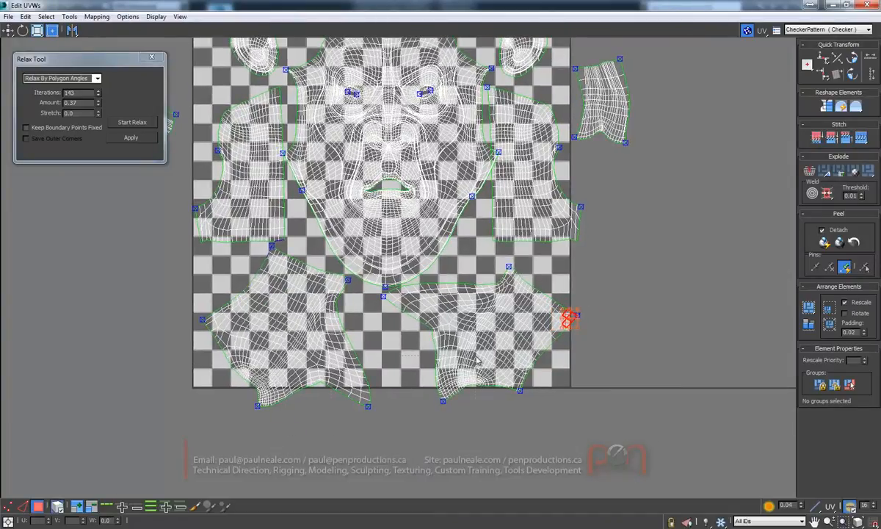
{"action": "left_click_drag", "start_coordinate": [424, 379], "coordinate": [474, 352]}
{"action": "left_click", "coordinate": [841, 243]}
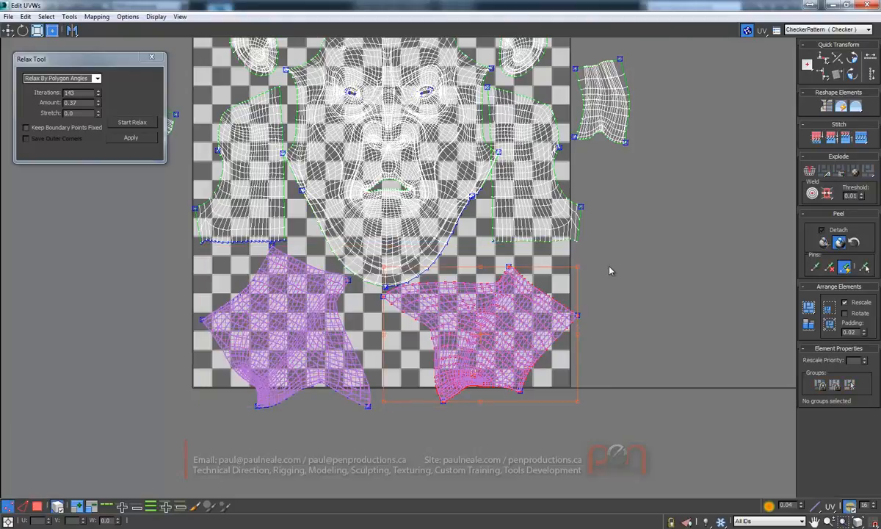
Reposition the right neck quarter's inner tip pin just below the chin and its corner pins to square the shell within the tile
{"action": "scroll", "coordinate": [474, 265], "scroll_direction": "up", "scroll_amount": 2}
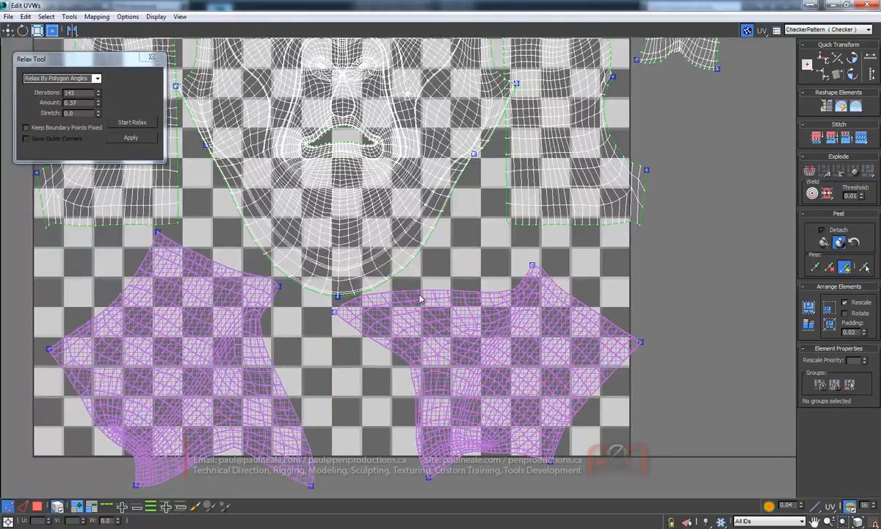
{"action": "left_click", "coordinate": [335, 315]}
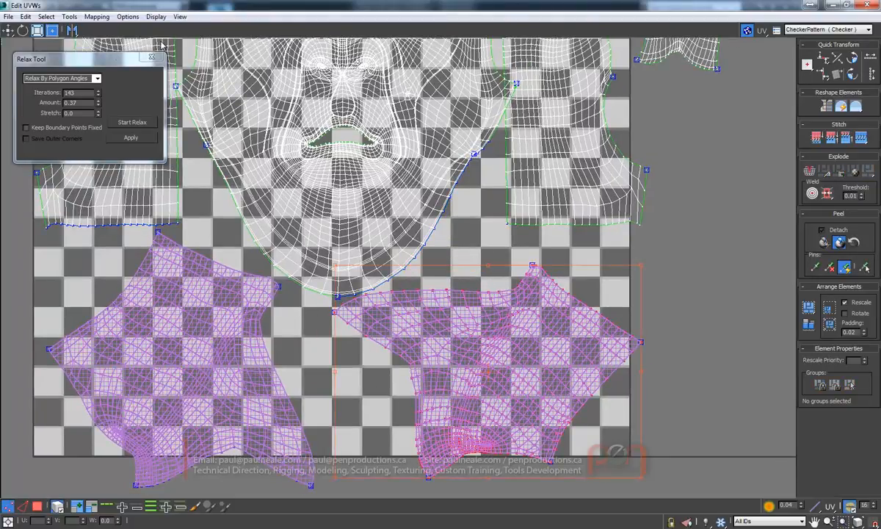
{"action": "left_click", "coordinate": [334, 312]}
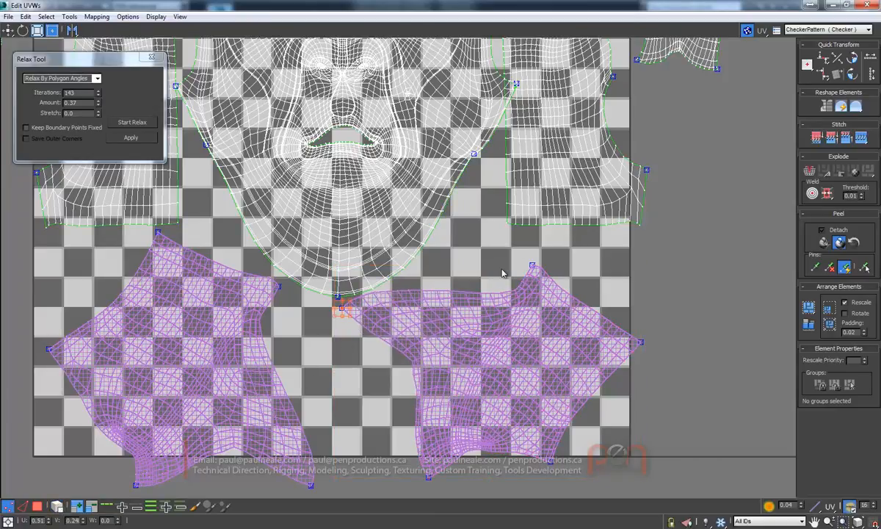
{"action": "left_click_drag", "start_coordinate": [517, 253], "coordinate": [480, 231]}
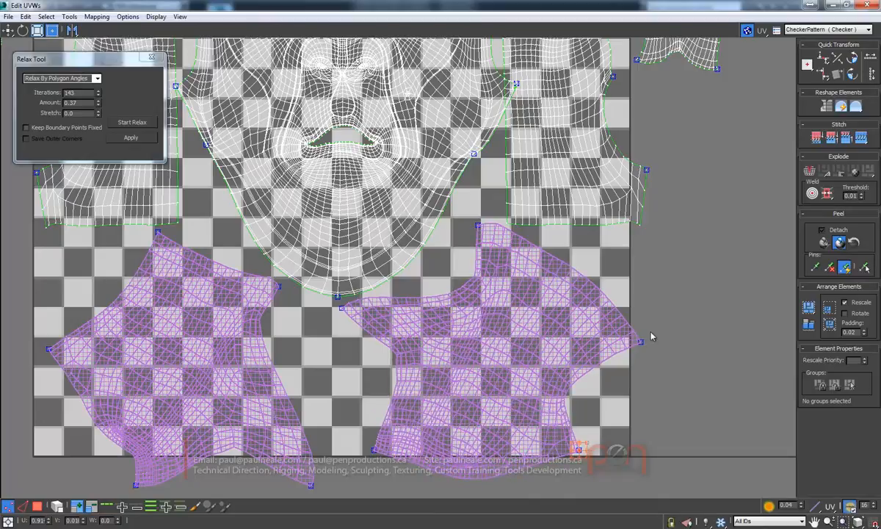
{"action": "left_click_drag", "start_coordinate": [642, 342], "coordinate": [624, 235]}
{"action": "left_click_drag", "start_coordinate": [579, 450], "coordinate": [617, 447]}
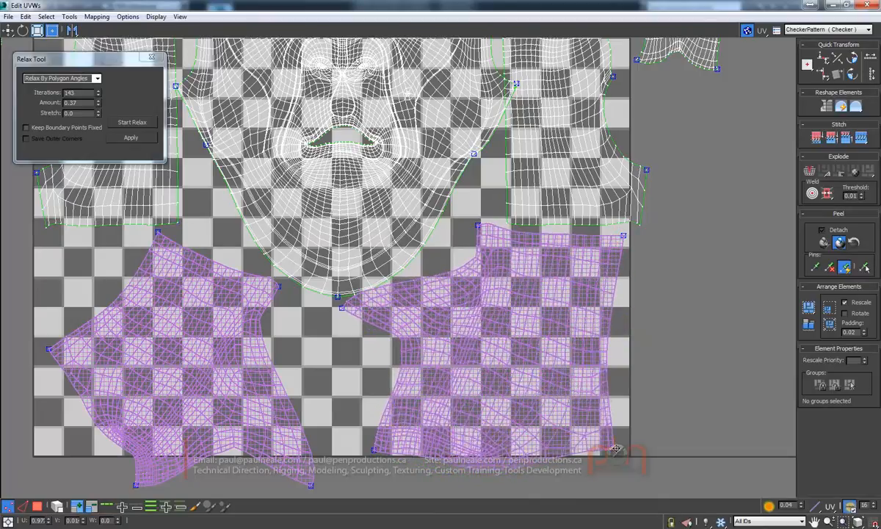
Pull the right neck quarter's inner edge outward and its bottom edge up inside the tile using added pins
{"action": "left_click_drag", "start_coordinate": [365, 450], "coordinate": [365, 448]}
{"action": "left_click_drag", "start_coordinate": [384, 357], "coordinate": [380, 363]}
{"action": "left_click_drag", "start_coordinate": [469, 490], "coordinate": [490, 449]}
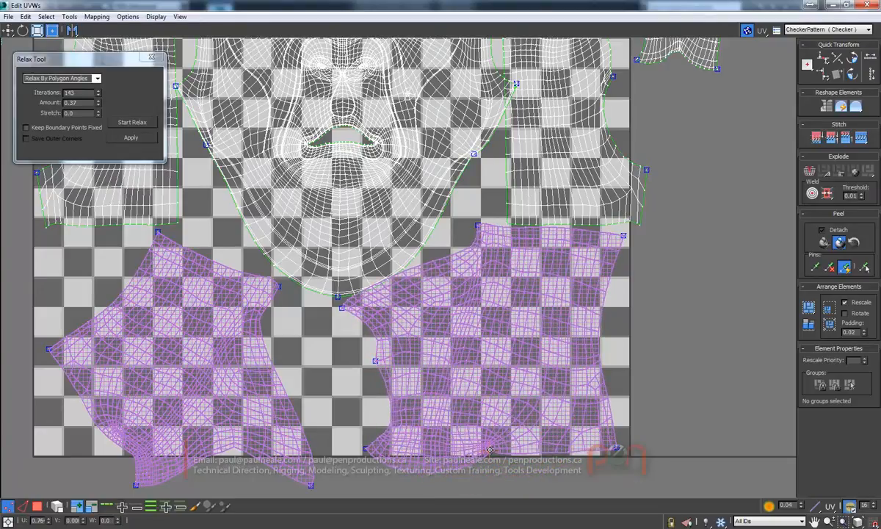
{"action": "left_click_drag", "start_coordinate": [432, 463], "coordinate": [433, 449]}
Raise the right neck quarter's lower inner corner, smooth the notch above it, and lift the bulging bottom edge into the tile with pins
{"action": "middle_click_drag", "start_coordinate": [492, 445], "coordinate": [514, 361]}
{"action": "scroll", "coordinate": [512, 364], "scroll_direction": "up", "scroll_amount": 6}
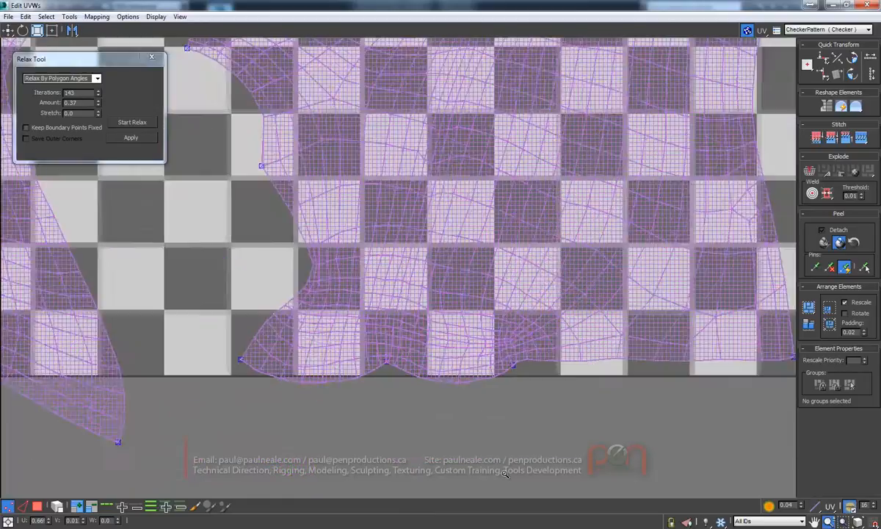
{"action": "scroll", "coordinate": [512, 365], "scroll_direction": "down", "scroll_amount": 1}
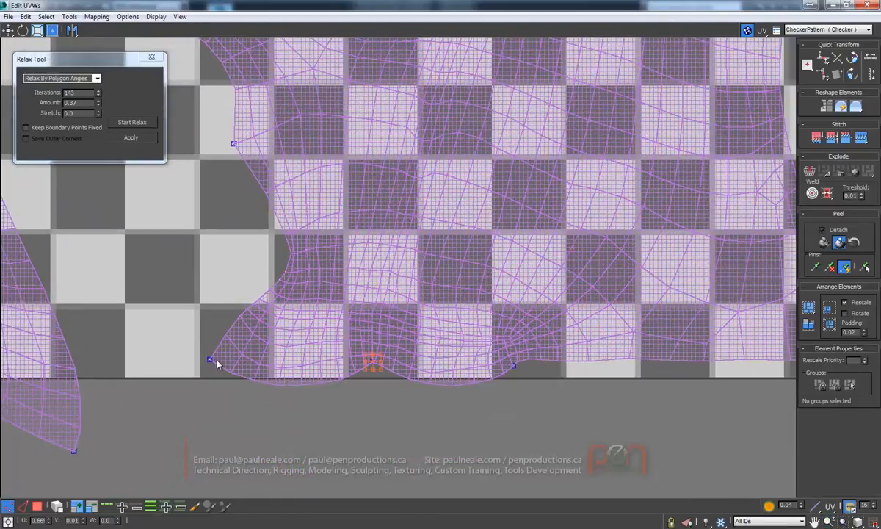
{"action": "left_click_drag", "start_coordinate": [208, 360], "coordinate": [194, 320]}
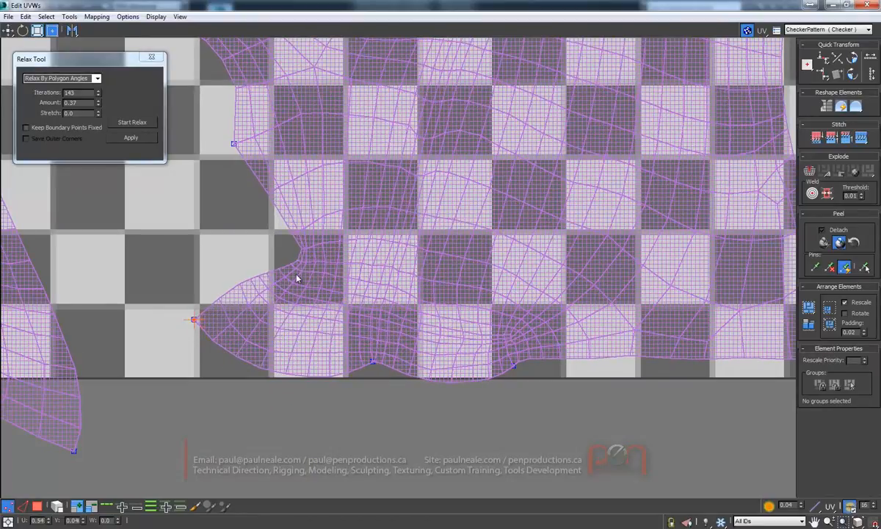
{"action": "left_click_drag", "start_coordinate": [297, 247], "coordinate": [290, 245]}
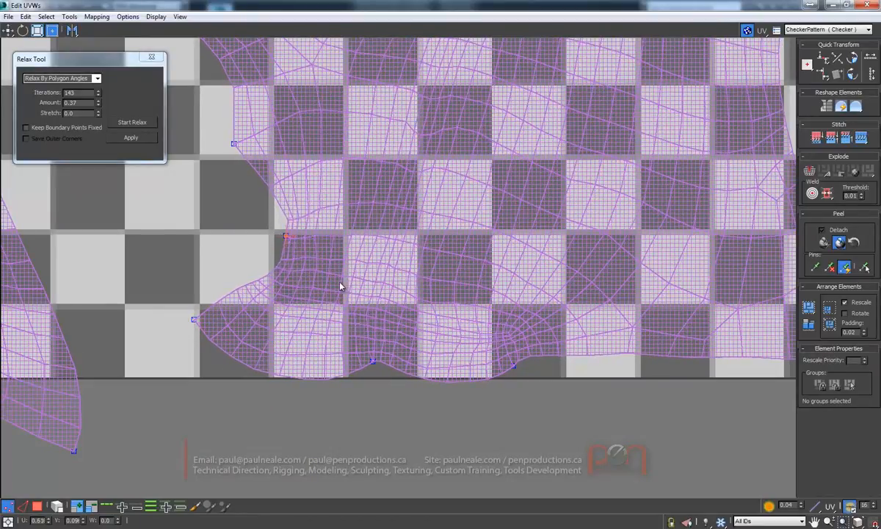
{"action": "left_click_drag", "start_coordinate": [449, 373], "coordinate": [449, 366]}
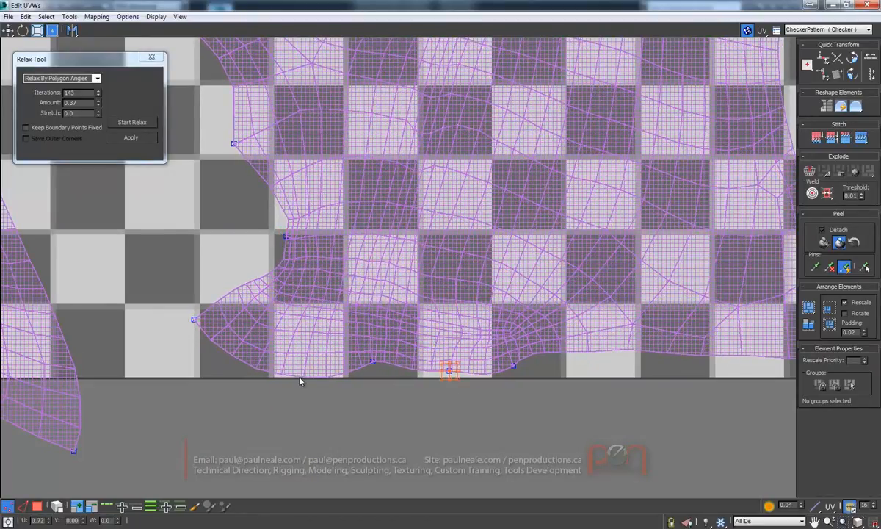
{"action": "scroll", "coordinate": [423, 258], "scroll_direction": "down", "scroll_amount": 5}
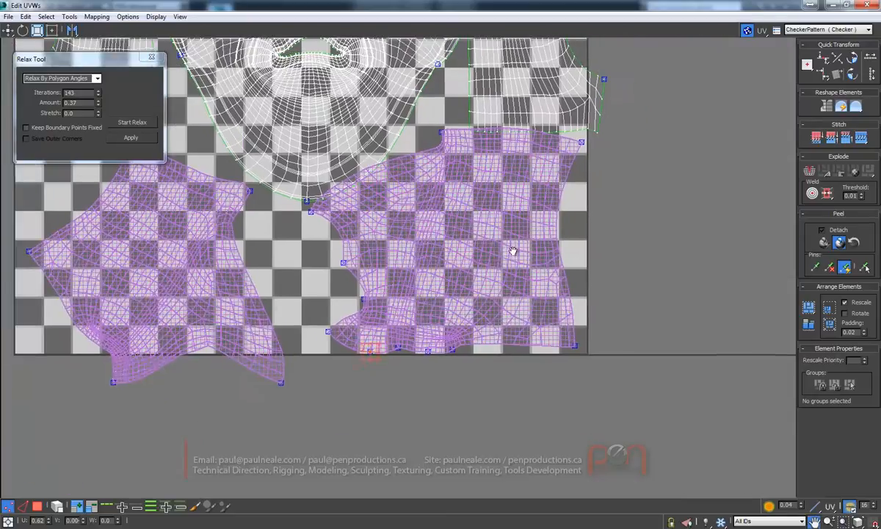
Lower the right neck quarter's inner tip and pin its slanted upper edge down clear of the chin shell
{"action": "scroll", "coordinate": [440, 224], "scroll_direction": "up", "scroll_amount": 6}
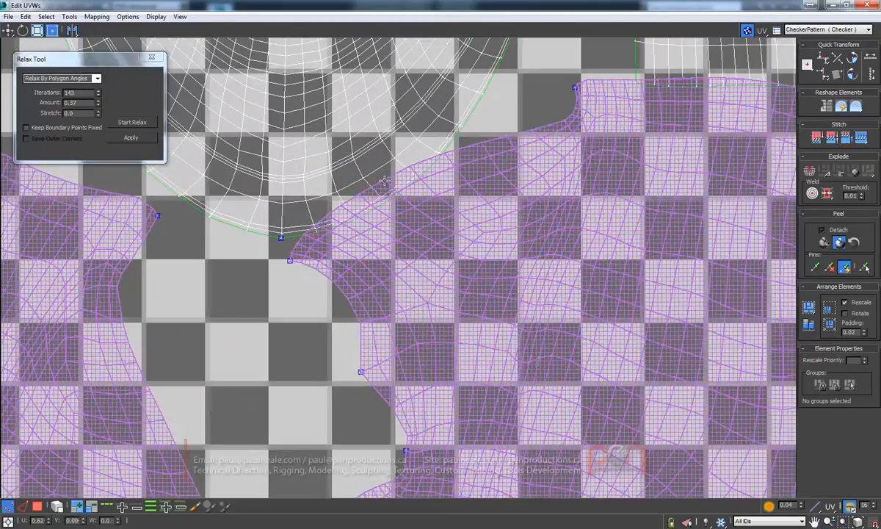
{"action": "left_click", "coordinate": [388, 186]}
{"action": "left_click_drag", "start_coordinate": [395, 196], "coordinate": [397, 206]}
{"action": "left_click_drag", "start_coordinate": [290, 260], "coordinate": [290, 275]}
{"action": "left_click_drag", "start_coordinate": [333, 235], "coordinate": [337, 239]}
{"action": "scroll", "coordinate": [415, 217], "scroll_direction": "down", "scroll_amount": 3}
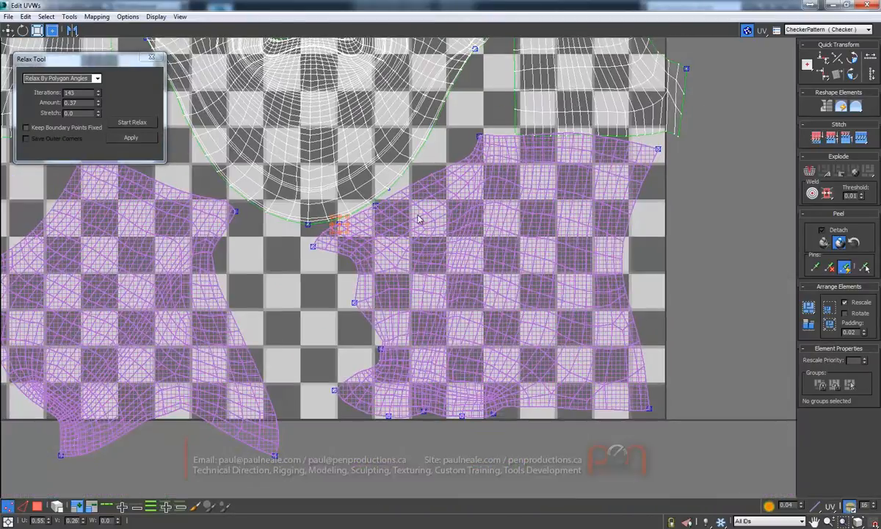
Pin the right neck quarter's outer edge toward the tile border and pull its top edge below the shell above
{"action": "middle_click_drag", "start_coordinate": [480, 234], "coordinate": [505, 220]}
{"action": "left_click_drag", "start_coordinate": [656, 246], "coordinate": [675, 244]}
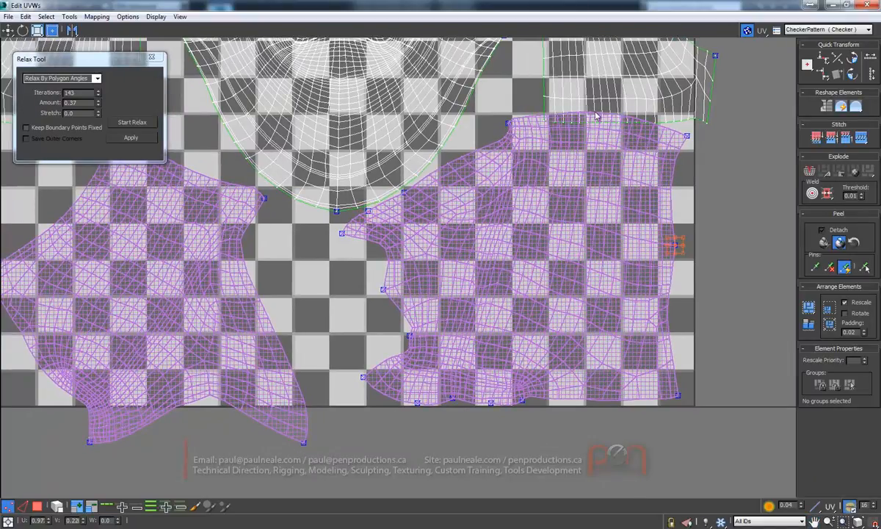
{"action": "scroll", "coordinate": [608, 153], "scroll_direction": "up", "scroll_amount": 4}
{"action": "left_click_drag", "start_coordinate": [592, 148], "coordinate": [588, 170]}
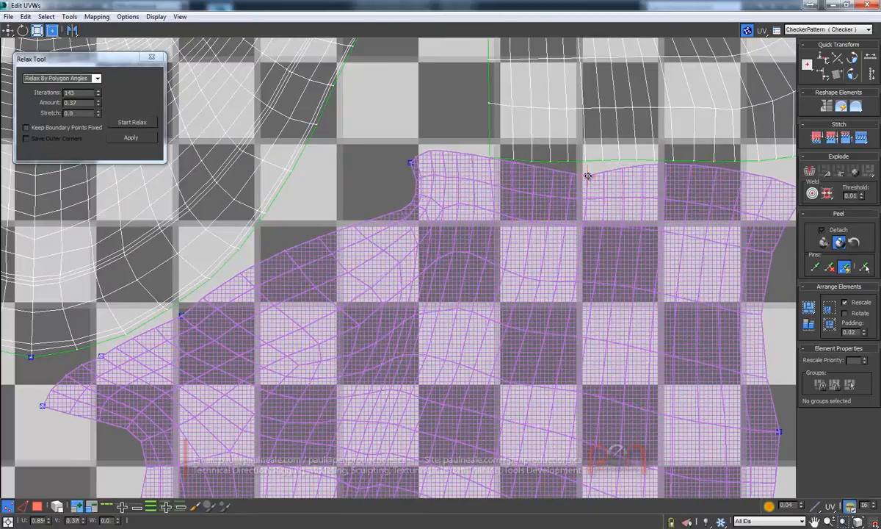
{"action": "scroll", "coordinate": [586, 174], "scroll_direction": "down", "scroll_amount": 5}
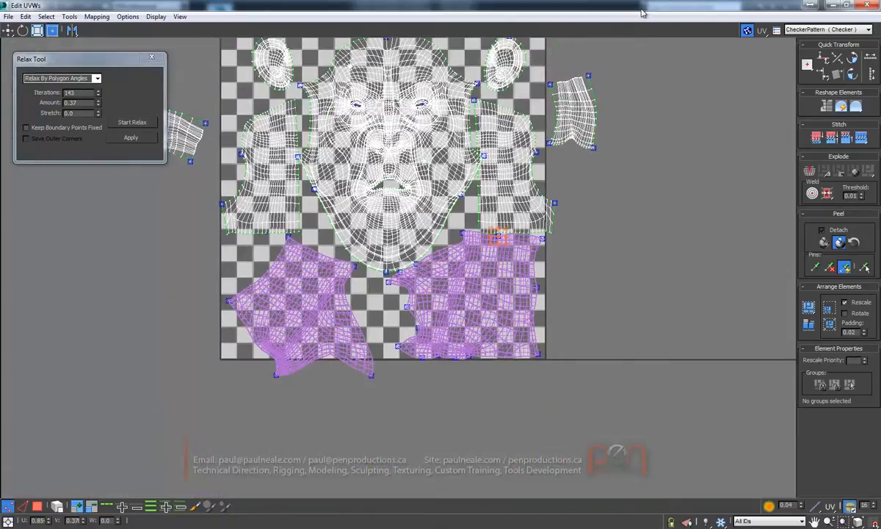
Restore the UV editor to a window, inspect the checker pattern on the model's neck, and maximize the editor again
{"action": "double_click", "coordinate": [640, 11]}
{"action": "left_click_drag", "start_coordinate": [488, 81], "coordinate": [210, 81]}
{"action": "middle_click_drag", "start_coordinate": [437, 173], "coordinate": [397, 176], "text": "alt"}
{"action": "middle_click_drag", "start_coordinate": [572, 306], "coordinate": [610, 238]}
{"action": "left_click_drag", "start_coordinate": [215, 79], "coordinate": [520, 108]}
{"action": "middle_click_drag", "start_coordinate": [391, 273], "coordinate": [410, 261]}
{"action": "double_click", "coordinate": [475, 103]}
Move the left neck quarter's corner pins to square it off in the tile's lower left area, below the shell above
{"action": "scroll", "coordinate": [397, 274], "scroll_direction": "up", "scroll_amount": 5}
{"action": "scroll", "coordinate": [397, 274], "scroll_direction": "down", "scroll_amount": 3}
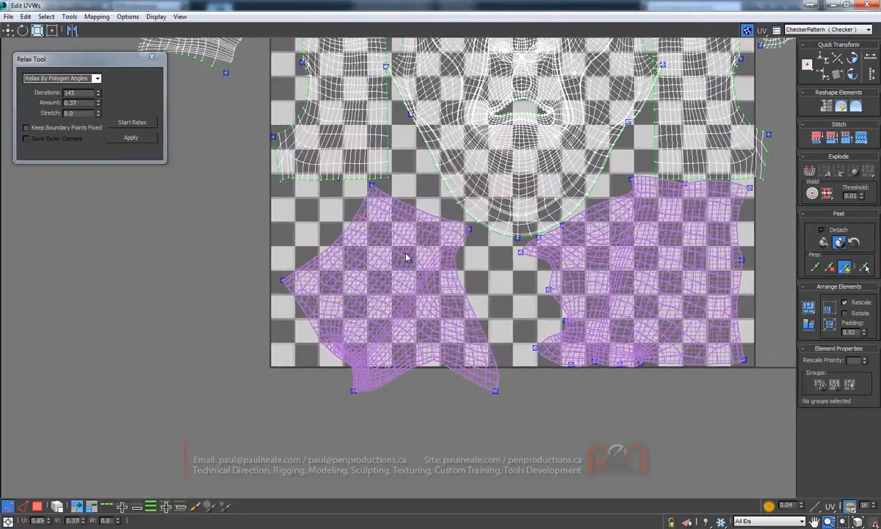
{"action": "scroll", "coordinate": [373, 187], "scroll_direction": "up", "scroll_amount": 3}
{"action": "left_click_drag", "start_coordinate": [373, 187], "coordinate": [258, 192]}
{"action": "left_click_drag", "start_coordinate": [246, 327], "coordinate": [247, 411]}
{"action": "left_click_drag", "start_coordinate": [502, 245], "coordinate": [415, 183]}
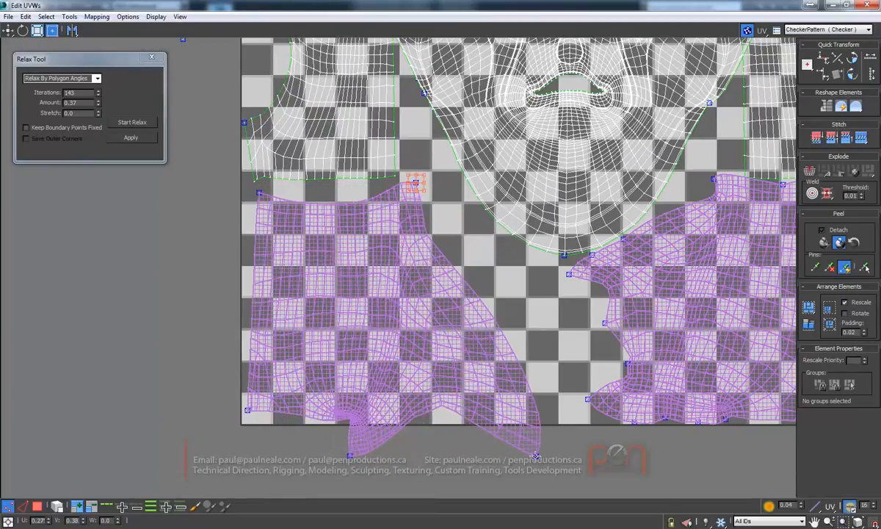
{"action": "left_click_drag", "start_coordinate": [540, 443], "coordinate": [549, 401]}
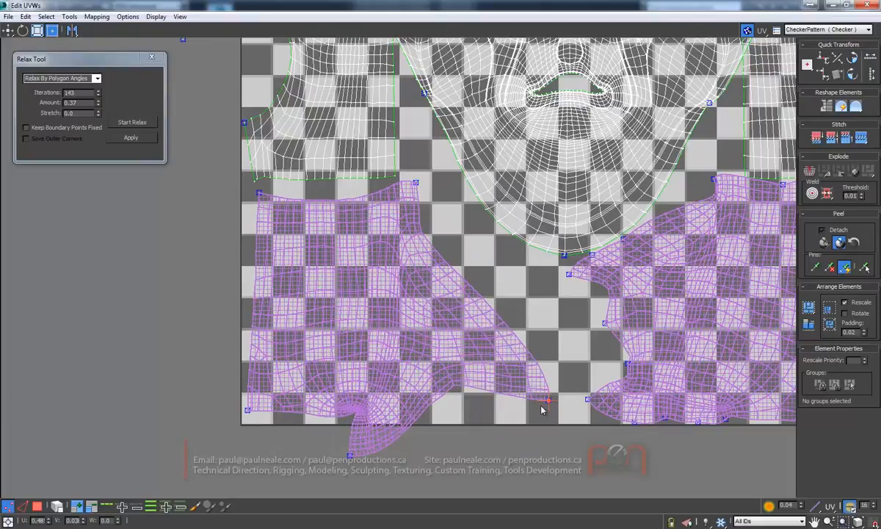
{"action": "left_click_drag", "start_coordinate": [351, 457], "coordinate": [430, 415]}
Raise the left neck quarter's inner tip pin to the space beneath the chin
{"action": "middle_click_drag", "start_coordinate": [433, 335], "coordinate": [457, 318]}
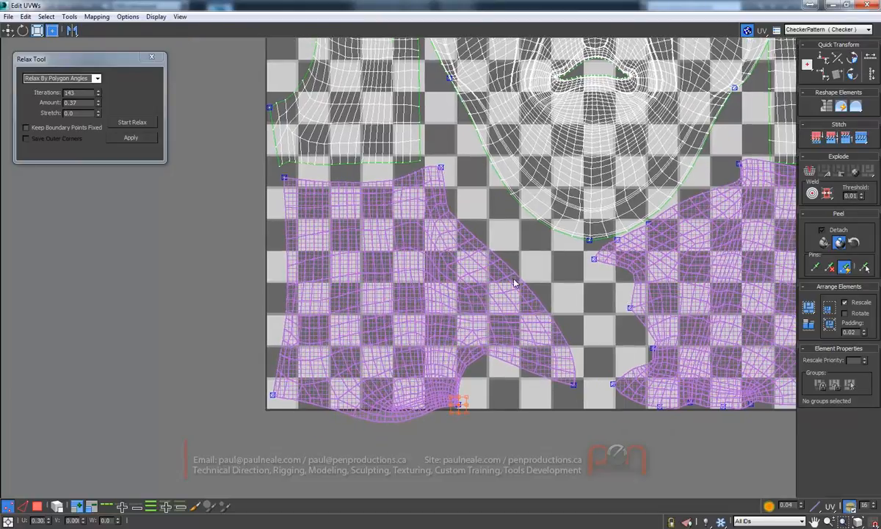
{"action": "middle_click_drag", "start_coordinate": [576, 375], "coordinate": [576, 344]}
{"action": "left_click_drag", "start_coordinate": [573, 355], "coordinate": [552, 229]}
{"action": "middle_click_drag", "start_coordinate": [602, 291], "coordinate": [565, 279]}
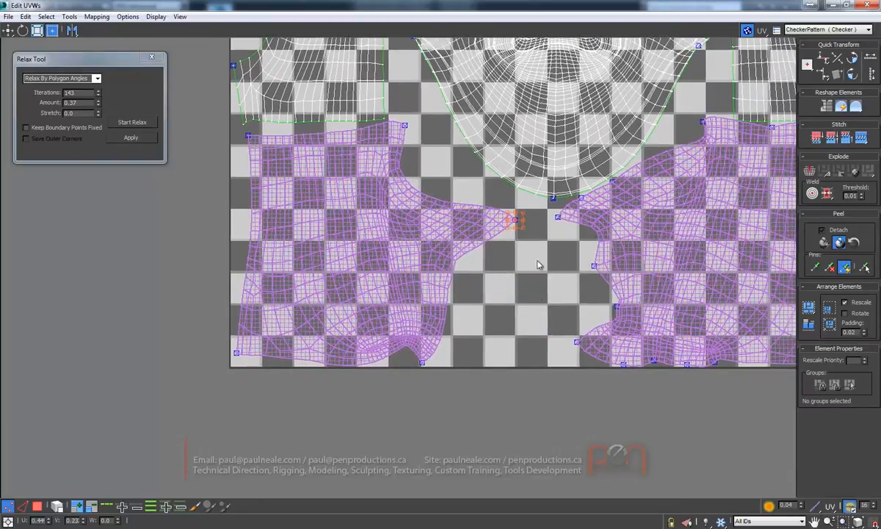
{"action": "scroll", "coordinate": [558, 271], "scroll_direction": "down", "scroll_amount": 2}
{"action": "middle_click_drag", "start_coordinate": [516, 246], "coordinate": [476, 247]}
Shift the left neck quarter's inner bottom pin toward the tile's centre and raise its inner tip pin closer to the chin
{"action": "scroll", "coordinate": [505, 282], "scroll_direction": "up", "scroll_amount": 1}
{"action": "left_click_drag", "start_coordinate": [380, 361], "coordinate": [474, 375]}
{"action": "key", "text": "ctrl+z"}
{"action": "scroll", "coordinate": [390, 379], "scroll_direction": "up", "scroll_amount": 4}
{"action": "scroll", "coordinate": [505, 373], "scroll_direction": "down", "scroll_amount": 5}
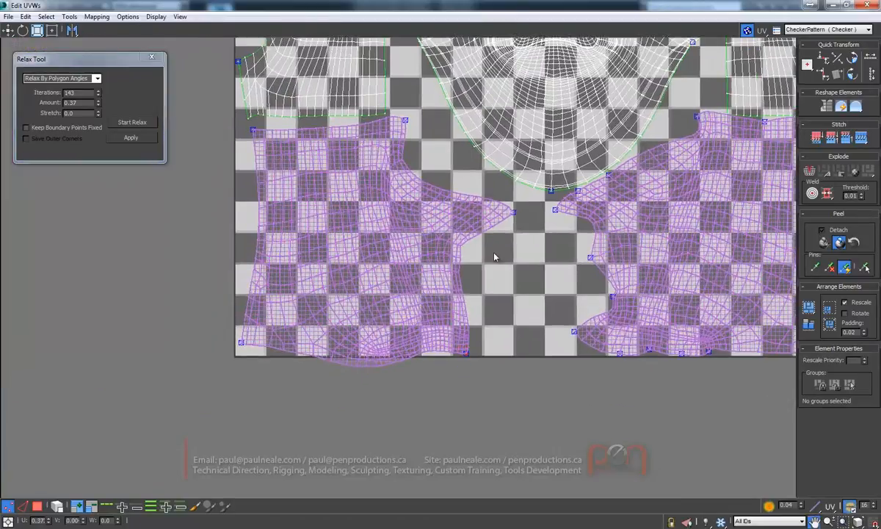
{"action": "left_click_drag", "start_coordinate": [507, 212], "coordinate": [512, 200]}
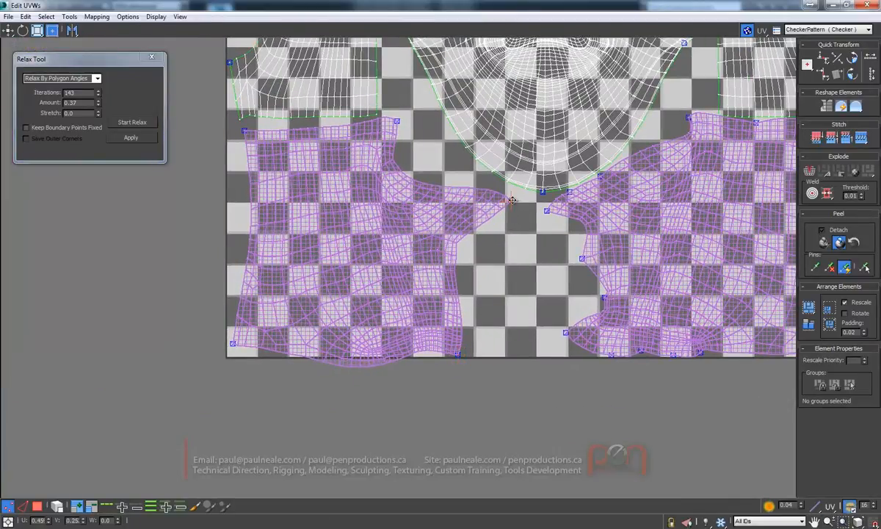
{"action": "middle_click_drag", "start_coordinate": [448, 278], "coordinate": [479, 281]}
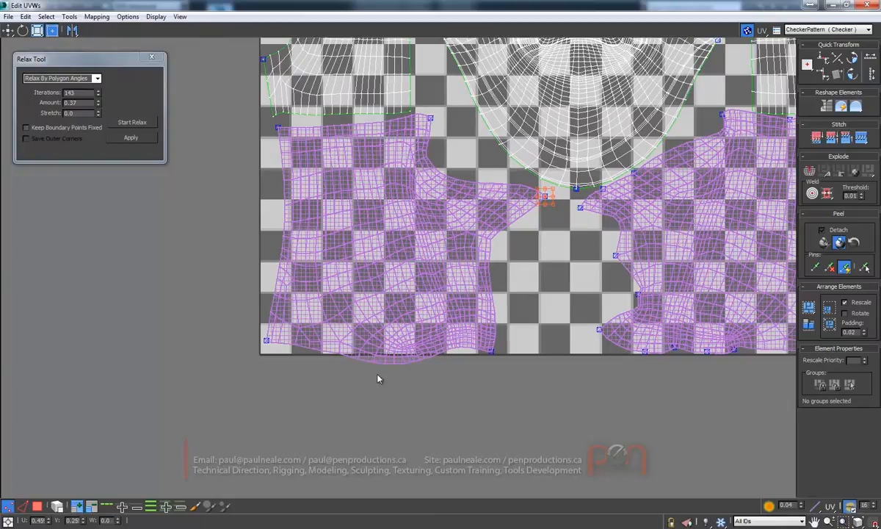
Raise the left neck quarter's sagging bottom edge to the tile's lower border with a pin
{"action": "left_click_drag", "start_coordinate": [395, 363], "coordinate": [385, 348]}
{"action": "middle_click_drag", "start_coordinate": [443, 285], "coordinate": [333, 279]}
{"action": "scroll", "coordinate": [470, 250], "scroll_direction": "down", "scroll_amount": 2}
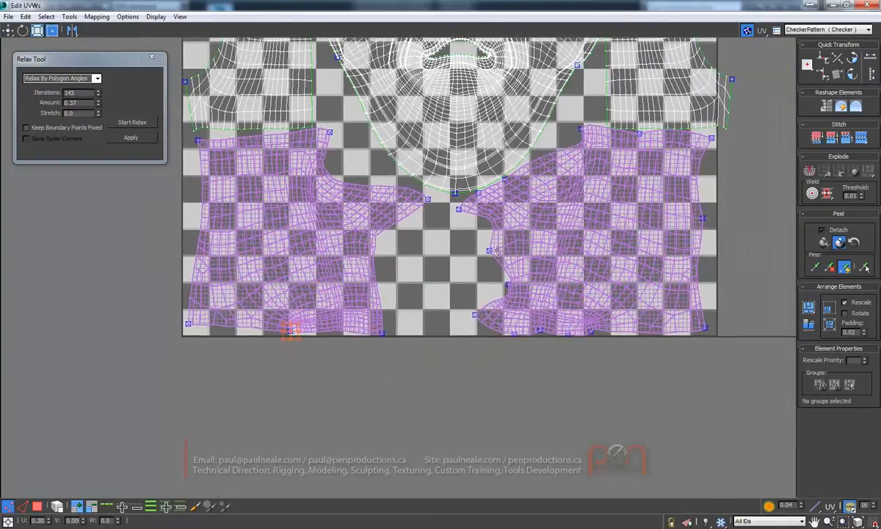
Remove the pins along the right neck quarter's bottom edge
{"action": "scroll", "coordinate": [545, 341], "scroll_direction": "up", "scroll_amount": 5}
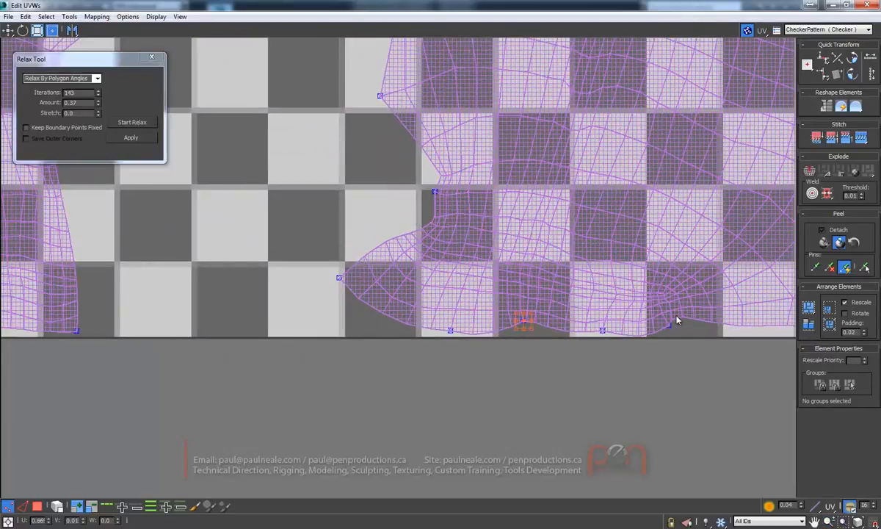
{"action": "left_click_drag", "start_coordinate": [689, 324], "coordinate": [685, 318]}
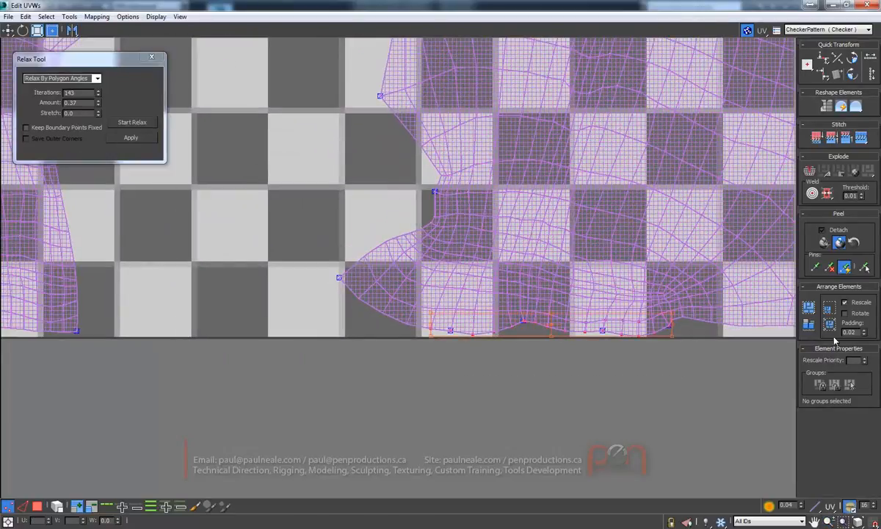
{"action": "left_click", "coordinate": [830, 271]}
{"action": "scroll", "coordinate": [514, 312], "scroll_direction": "down", "scroll_amount": 5}
{"action": "middle_click_drag", "start_coordinate": [512, 257], "coordinate": [494, 274]}
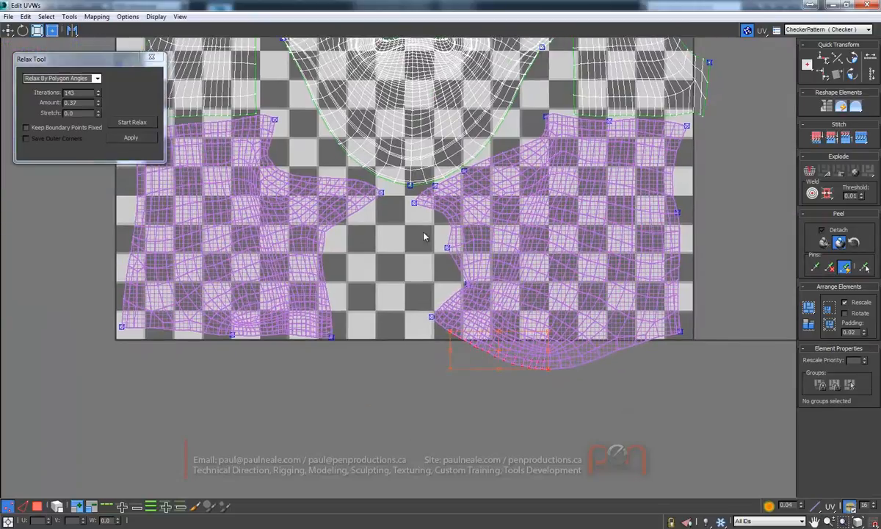
Unpin the right neck quarter's inner side and the edge beside the chin, nudging its outer side slightly inward
{"action": "left_click", "coordinate": [831, 270]}
{"action": "left_click_drag", "start_coordinate": [673, 223], "coordinate": [668, 223]}
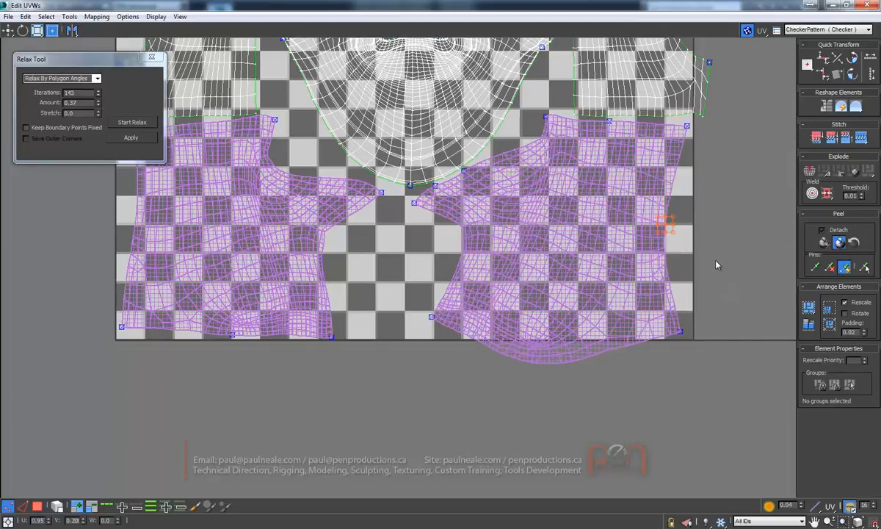
{"action": "middle_click_drag", "start_coordinate": [496, 224], "coordinate": [516, 225]}
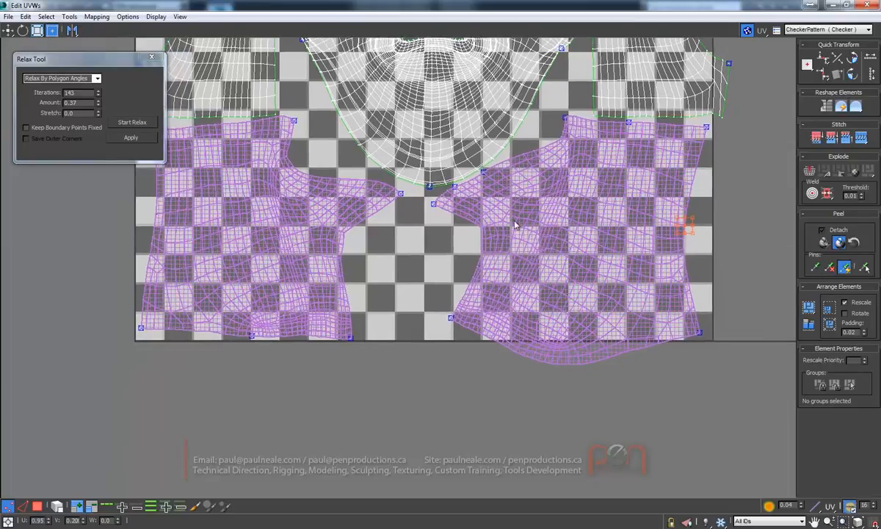
{"action": "left_click", "coordinate": [483, 174]}
{"action": "left_click", "coordinate": [455, 188], "text": "ctrl"}
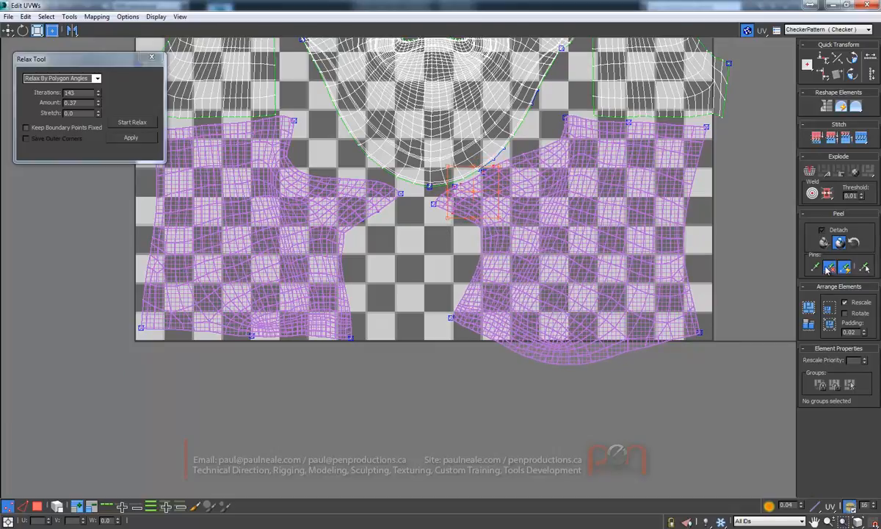
{"action": "left_click", "coordinate": [833, 269]}
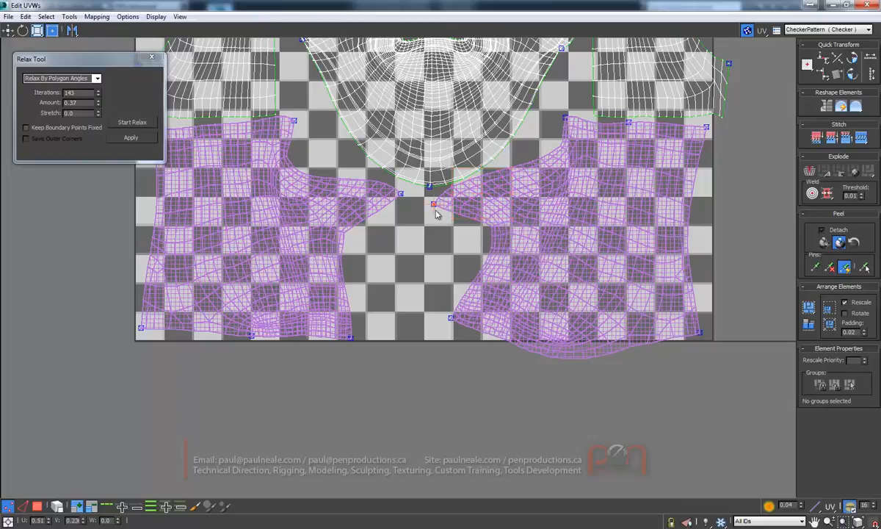
Reposition the right neck quarter's inner tip and both bottom corners, and raise its bottom edge to straighten it along the tile's border
{"action": "left_click_drag", "start_coordinate": [433, 204], "coordinate": [440, 198]}
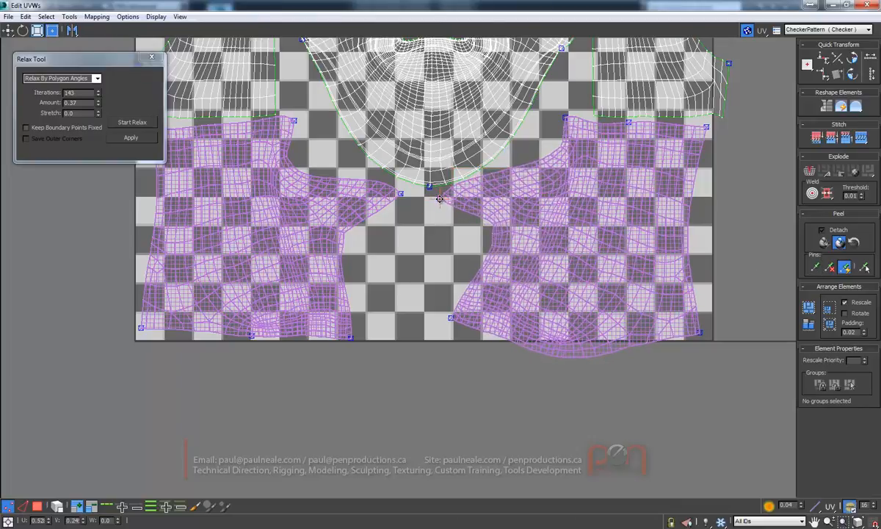
{"action": "left_click_drag", "start_coordinate": [451, 317], "coordinate": [483, 337]}
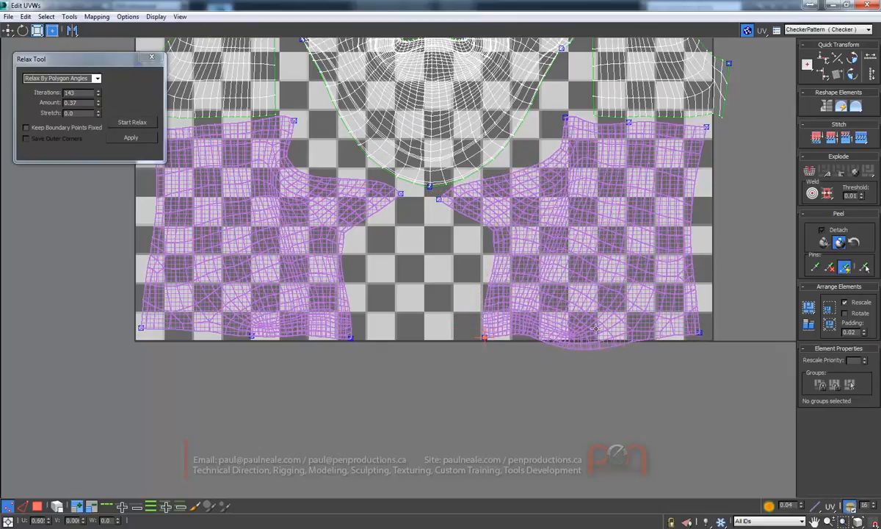
{"action": "middle_click_drag", "start_coordinate": [618, 230], "coordinate": [596, 238]}
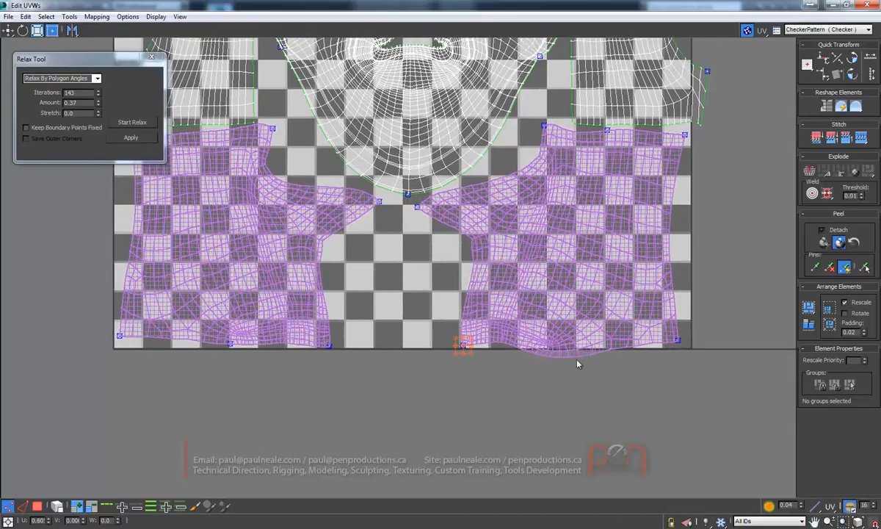
{"action": "left_click_drag", "start_coordinate": [569, 357], "coordinate": [572, 344]}
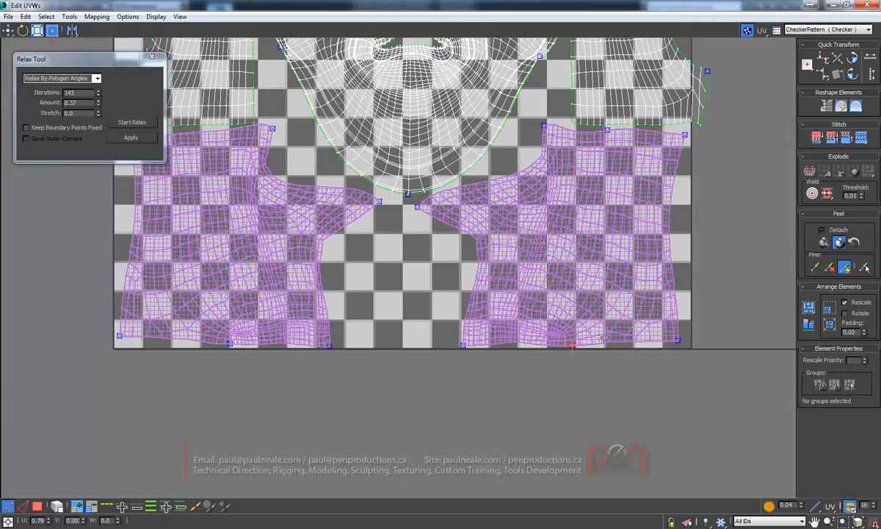
{"action": "left_click_drag", "start_coordinate": [679, 340], "coordinate": [685, 345]}
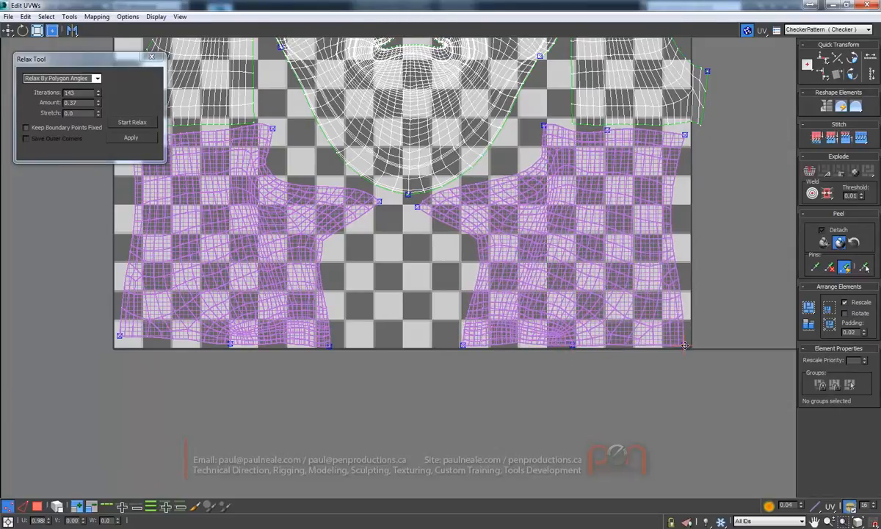
Bring both neck quarters' inner tip pins closer together under the chin and shift the left quarter's inner bottom pin toward the centre
{"action": "middle_click_drag", "start_coordinate": [518, 253], "coordinate": [586, 256]}
{"action": "scroll", "coordinate": [586, 255], "scroll_direction": "down", "scroll_amount": 2}
{"action": "middle_click_drag", "start_coordinate": [520, 227], "coordinate": [501, 240]}
{"action": "scroll", "coordinate": [470, 239], "scroll_direction": "up", "scroll_amount": 2}
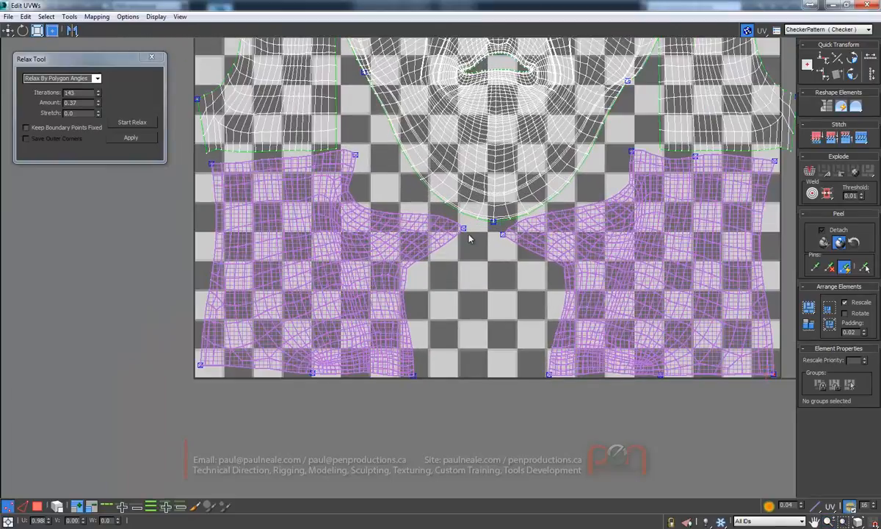
{"action": "left_click_drag", "start_coordinate": [464, 228], "coordinate": [480, 231]}
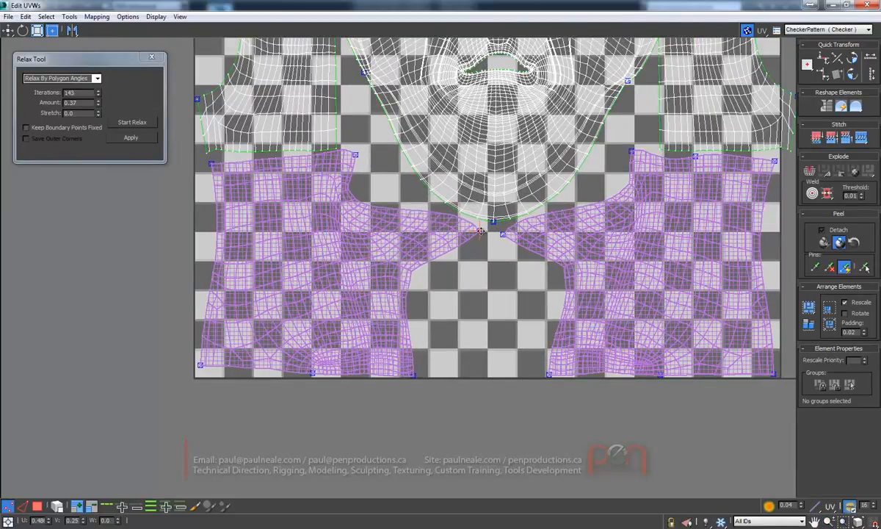
{"action": "left_click", "coordinate": [503, 235]}
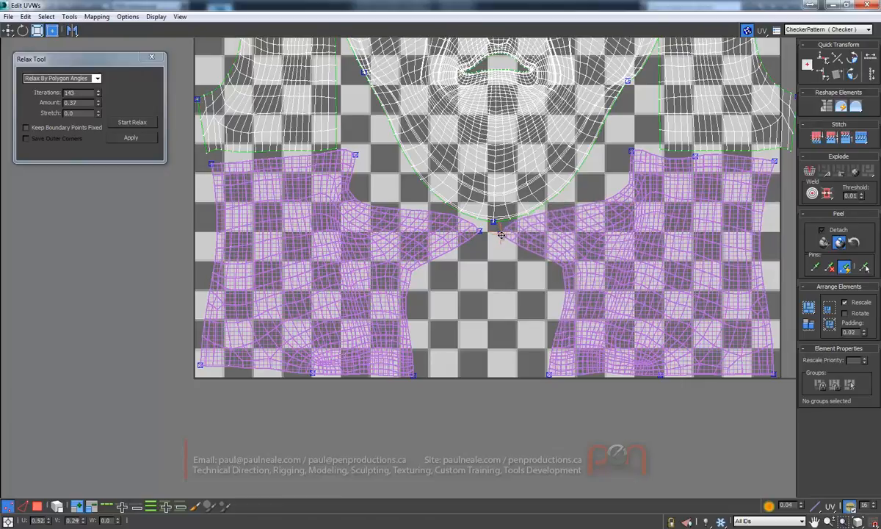
{"action": "left_click", "coordinate": [419, 373]}
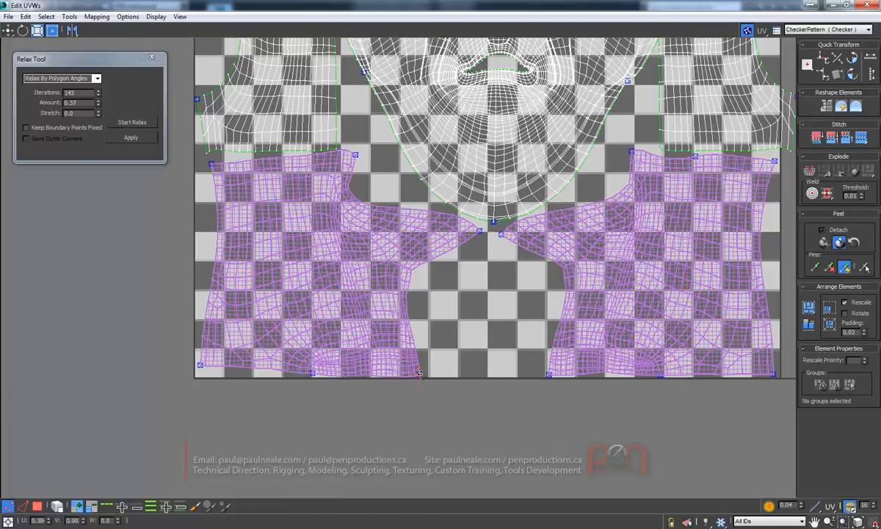
Restore the UV editor to a window, inspect the checker pattern on the head model, and maximize the editor again
{"action": "middle_click_drag", "start_coordinate": [505, 321], "coordinate": [498, 333]}
{"action": "scroll", "coordinate": [497, 330], "scroll_direction": "down", "scroll_amount": 4}
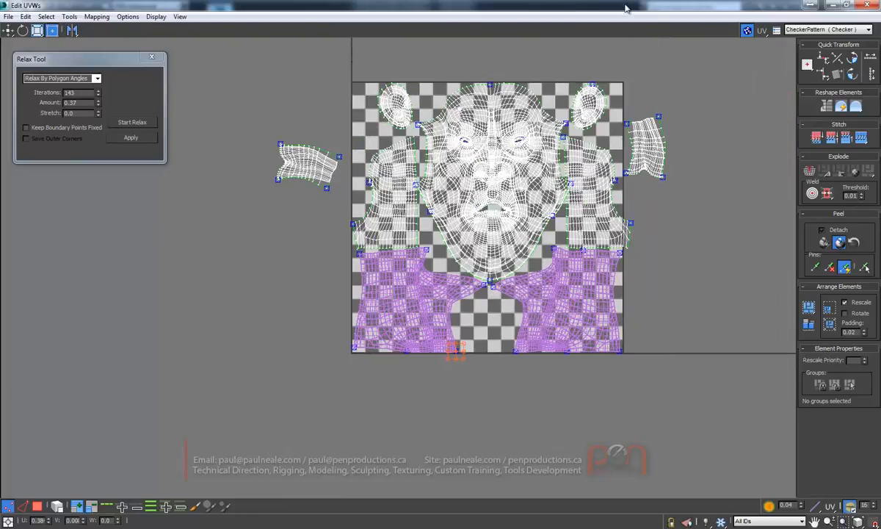
{"action": "double_click", "coordinate": [628, 5]}
{"action": "left_click_drag", "start_coordinate": [529, 104], "coordinate": [198, 94]}
{"action": "middle_click_drag", "start_coordinate": [485, 220], "coordinate": [441, 242], "text": "alt"}
{"action": "left_click_drag", "start_coordinate": [205, 93], "coordinate": [541, 93]}
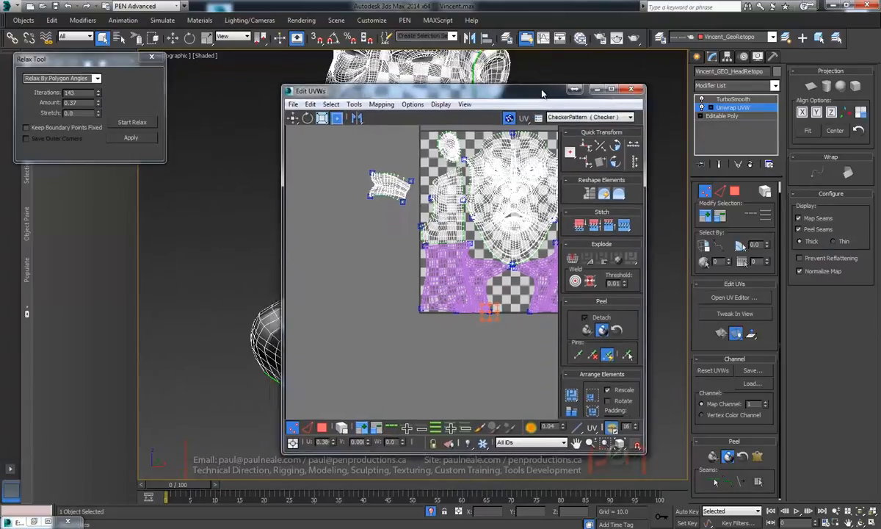
{"action": "double_click", "coordinate": [545, 90]}
{"action": "mouse_move", "coordinate": [426, 302]}
{"action": "middle_mouse_down", "text": "ctrl+alt"}
{"action": "mouse_move", "coordinate": [448, 285]}
{"action": "mouse_move", "coordinate": [429, 305]}
{"action": "middle_mouse_up", "text": "ctrl+alt"}
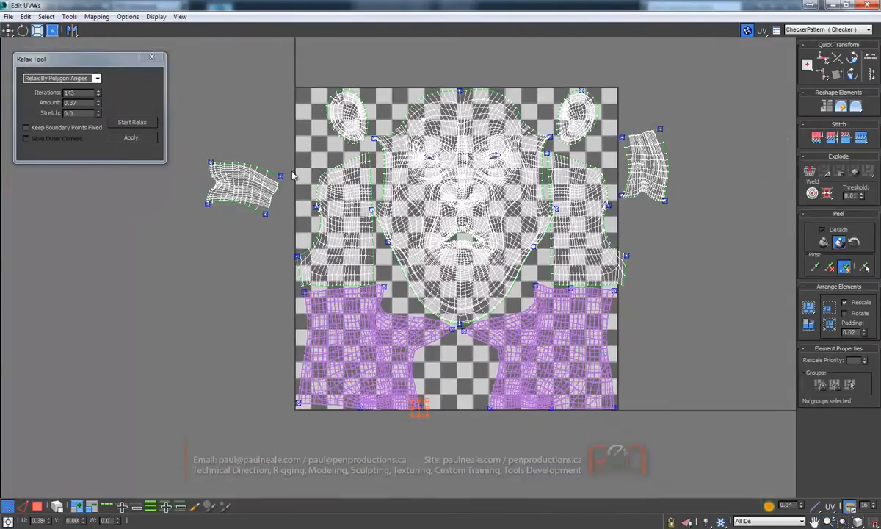
Leave Peel mode and move both inner mouth shells from outside the tile into the gap between the neck quarters
{"action": "left_click", "coordinate": [843, 247]}
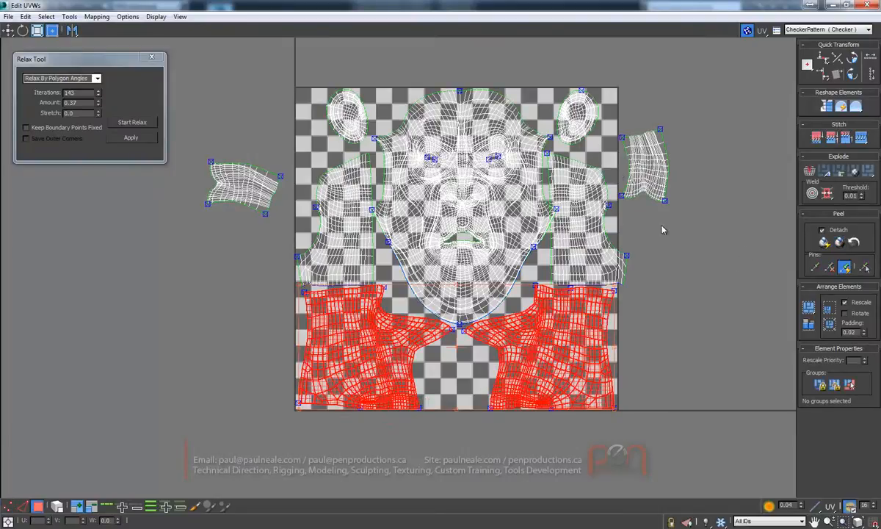
{"action": "scroll", "coordinate": [618, 159], "scroll_direction": "up", "scroll_amount": 2}
{"action": "left_click", "coordinate": [655, 164]}
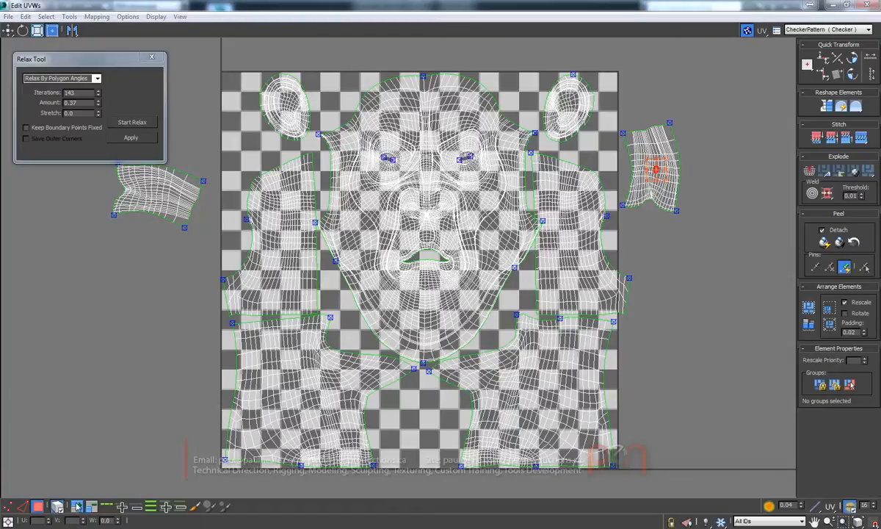
{"action": "left_click", "coordinate": [664, 171]}
{"action": "left_click_drag", "start_coordinate": [663, 170], "coordinate": [441, 424]}
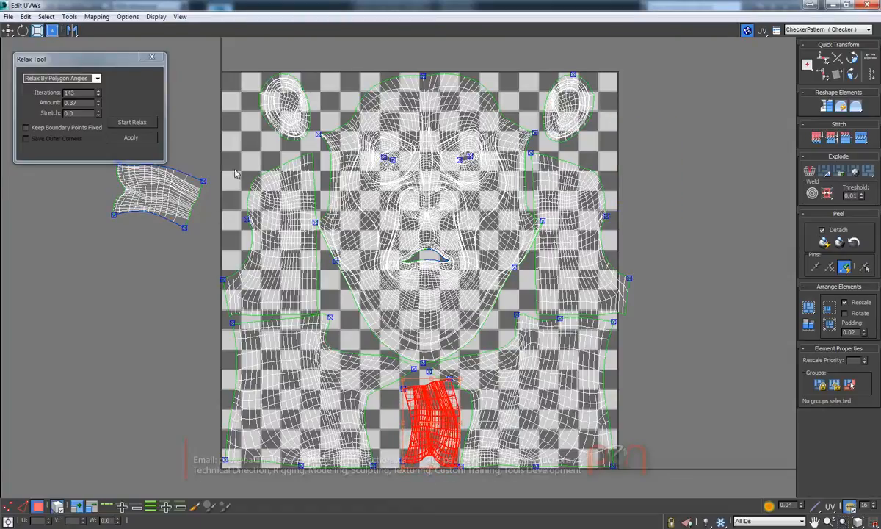
{"action": "left_click_drag", "start_coordinate": [165, 191], "coordinate": [250, 425]}
Place the two inner mouth shells side by side and scale them down together to fit between the neck quarters
{"action": "scroll", "coordinate": [437, 369], "scroll_direction": "up", "scroll_amount": 4}
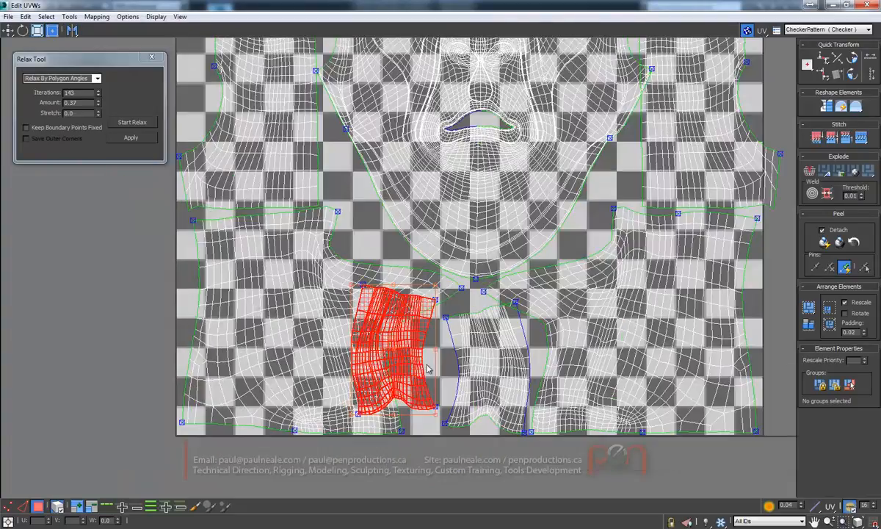
{"action": "left_click_drag", "start_coordinate": [415, 363], "coordinate": [424, 368]}
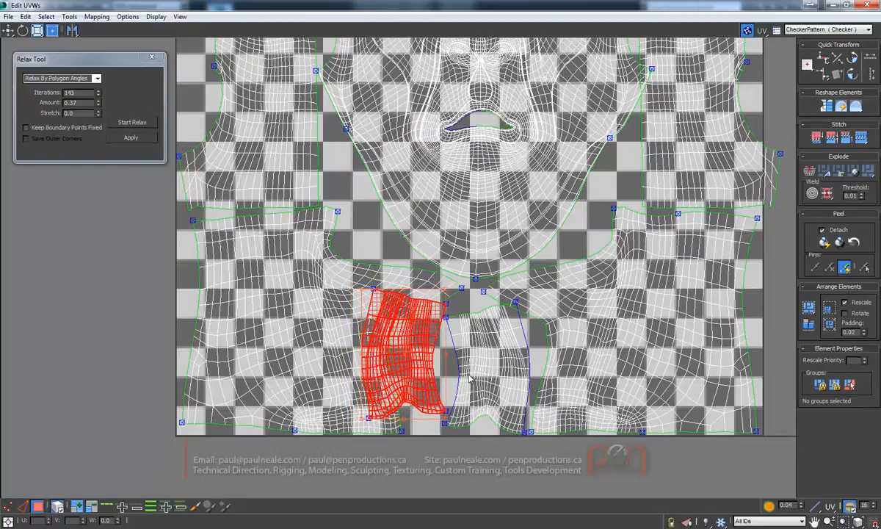
{"action": "left_click", "coordinate": [465, 375], "text": "ctrl"}
{"action": "left_click_drag", "start_coordinate": [364, 293], "coordinate": [403, 320]}
{"action": "left_click_drag", "start_coordinate": [404, 321], "coordinate": [401, 318]}
{"action": "left_click_drag", "start_coordinate": [440, 354], "coordinate": [440, 360]}
{"action": "mouse_move", "coordinate": [475, 348]}
{"action": "middle_mouse_down", "text": "ctrl+alt"}
{"action": "mouse_move", "coordinate": [473, 303]}
{"action": "mouse_move", "coordinate": [482, 334]}
{"action": "middle_mouse_up", "text": "ctrl+alt"}
{"action": "left_click", "coordinate": [472, 300]}
Select the left ear shell, restore the UV editor to a window, and inspect the checker pattern around the model's ear
{"action": "middle_click_drag", "start_coordinate": [482, 334], "coordinate": [446, 421]}
{"action": "scroll", "coordinate": [450, 302], "scroll_direction": "down", "scroll_amount": 3}
{"action": "scroll", "coordinate": [358, 166], "scroll_direction": "up", "scroll_amount": 2}
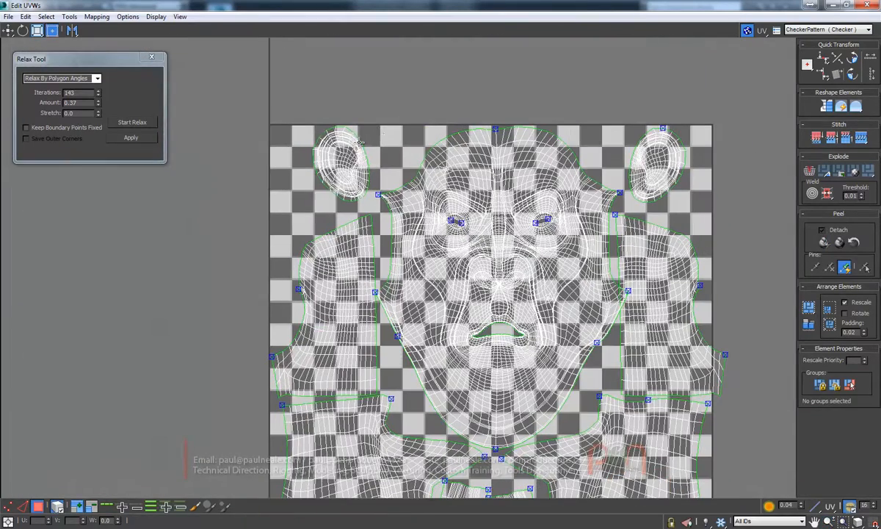
{"action": "left_click_drag", "start_coordinate": [359, 160], "coordinate": [360, 160]}
{"action": "double_click", "coordinate": [627, 5]}
{"action": "left_click_drag", "start_coordinate": [538, 93], "coordinate": [212, 107]}
{"action": "middle_click_drag", "start_coordinate": [508, 124], "coordinate": [536, 242], "text": "alt"}
{"action": "scroll", "coordinate": [562, 257], "scroll_direction": "up", "scroll_amount": 3}
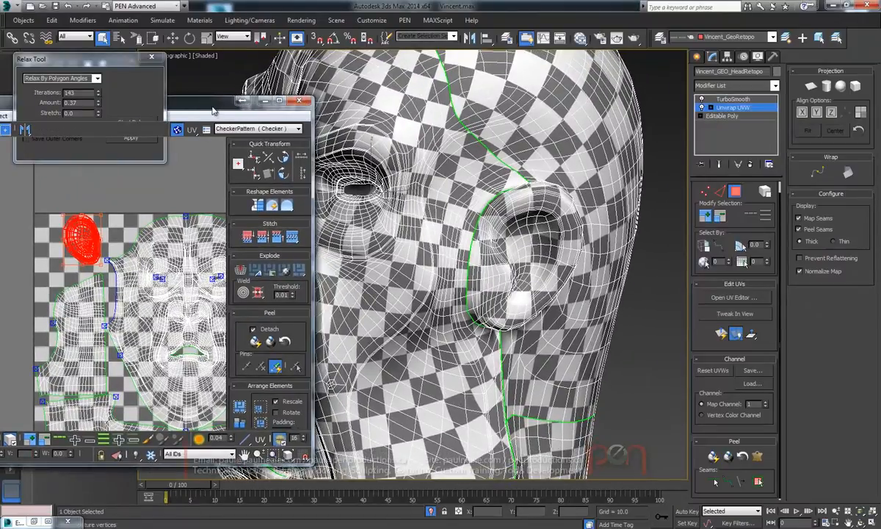
{"action": "left_click_drag", "start_coordinate": [215, 108], "coordinate": [256, 115]}
{"action": "middle_click_drag", "start_coordinate": [192, 271], "coordinate": [94, 285]}
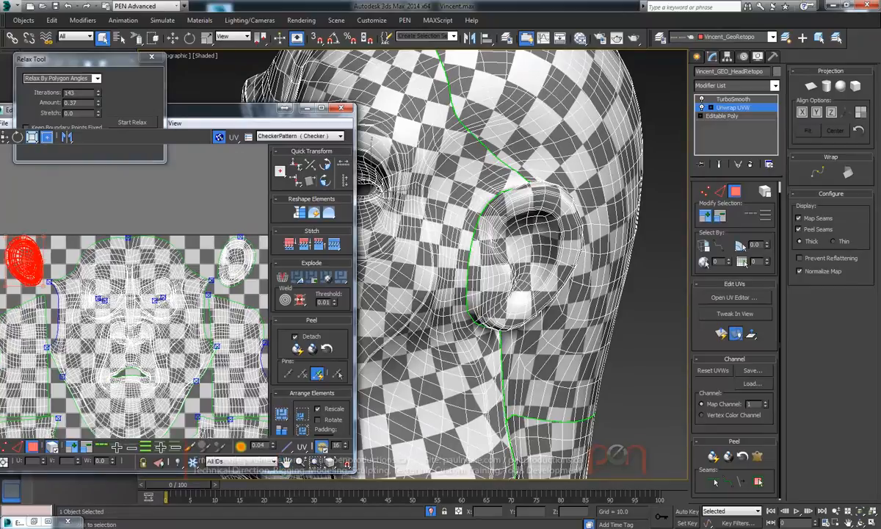
Enlarge both ear shells together, fit each into its upper corner of the tile, and maximize the UV editor
{"action": "left_click", "coordinate": [227, 259], "text": "ctrl"}
{"action": "scroll", "coordinate": [220, 257], "scroll_direction": "down", "scroll_amount": 2}
{"action": "key", "text": "q"}
{"action": "left_click_drag", "start_coordinate": [246, 241], "coordinate": [261, 234]}
{"action": "left_click", "coordinate": [141, 212]}
{"action": "left_click_drag", "start_coordinate": [89, 257], "coordinate": [71, 268]}
{"action": "left_click_drag", "start_coordinate": [267, 253], "coordinate": [238, 259]}
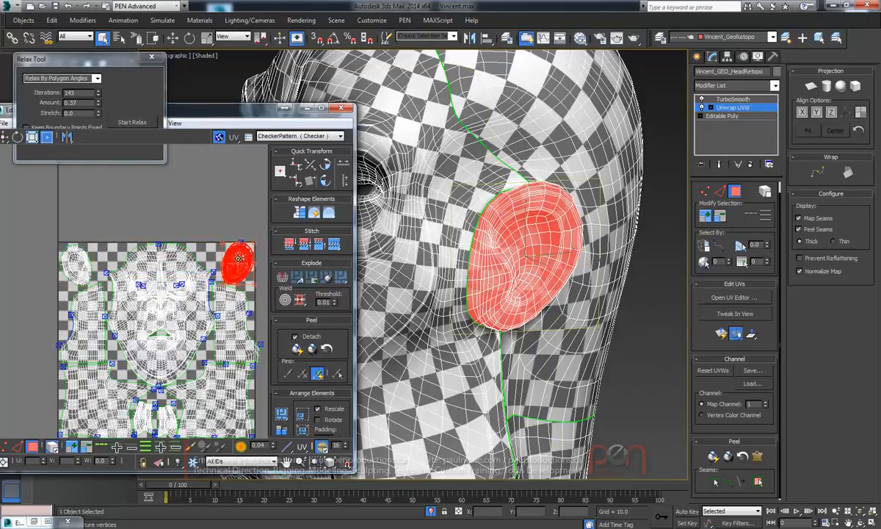
{"action": "double_click", "coordinate": [257, 111]}
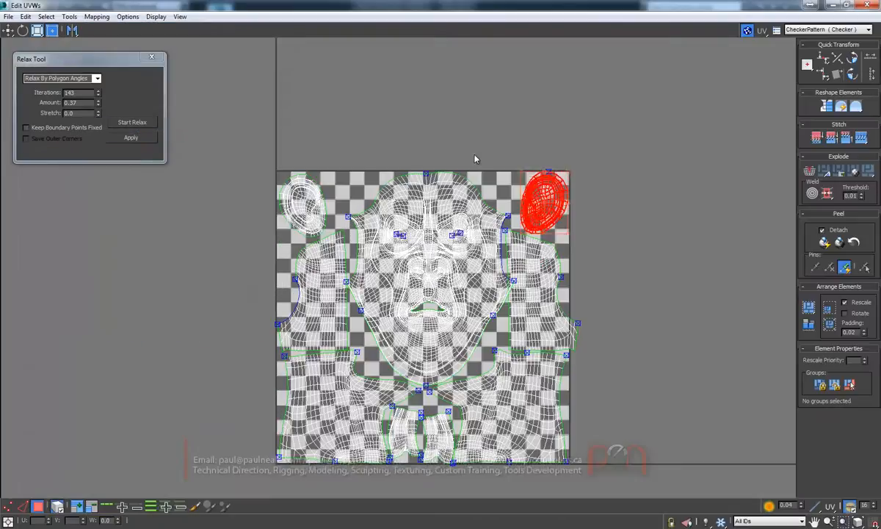
{"action": "middle_click_drag", "start_coordinate": [593, 195], "coordinate": [589, 235], "text": "ctrl+alt"}
{"action": "left_click", "coordinate": [597, 205]}
{"action": "middle_click_drag", "start_coordinate": [563, 205], "coordinate": [638, 134]}
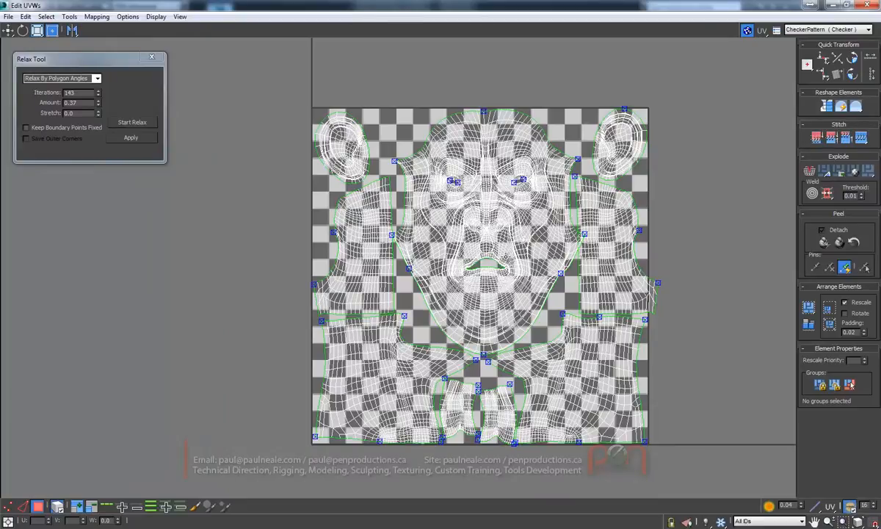
Nudge the face shell slightly left, spread the two side head shells outward from it, and select both side shells
{"action": "left_click", "coordinate": [474, 239]}
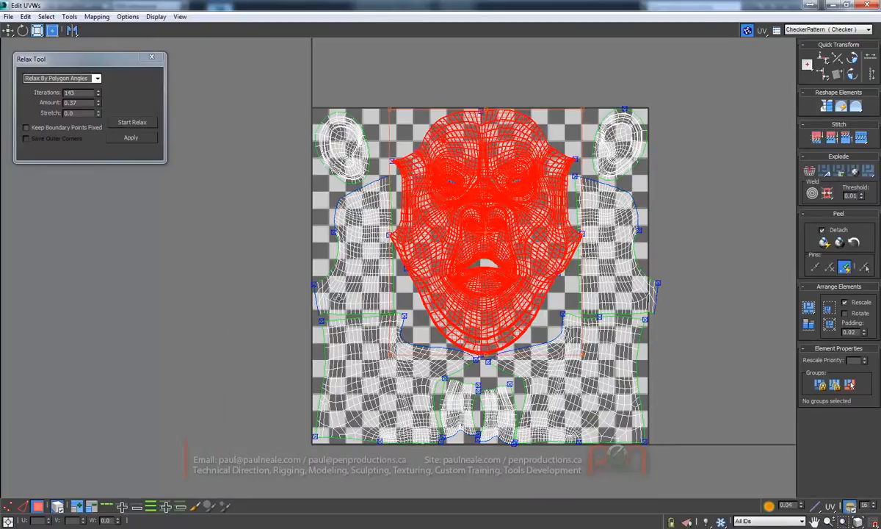
{"action": "left_click", "coordinate": [341, 291]}
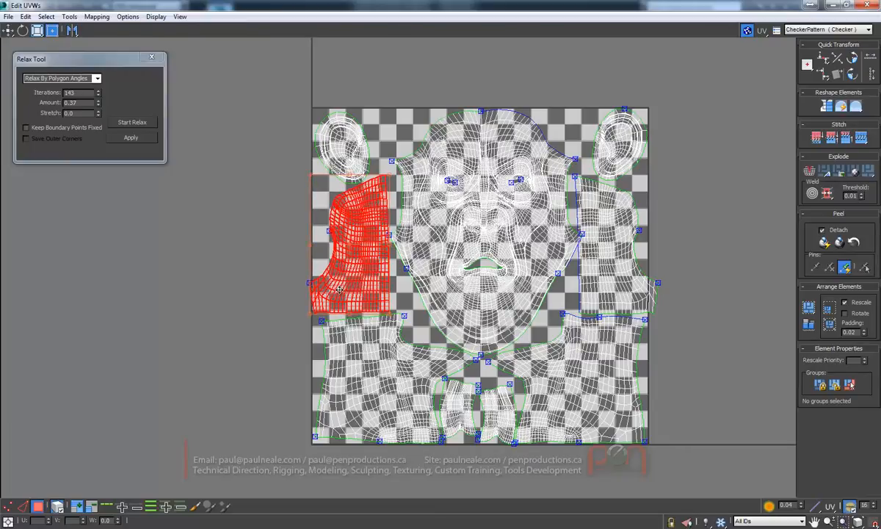
{"action": "left_click", "coordinate": [618, 271]}
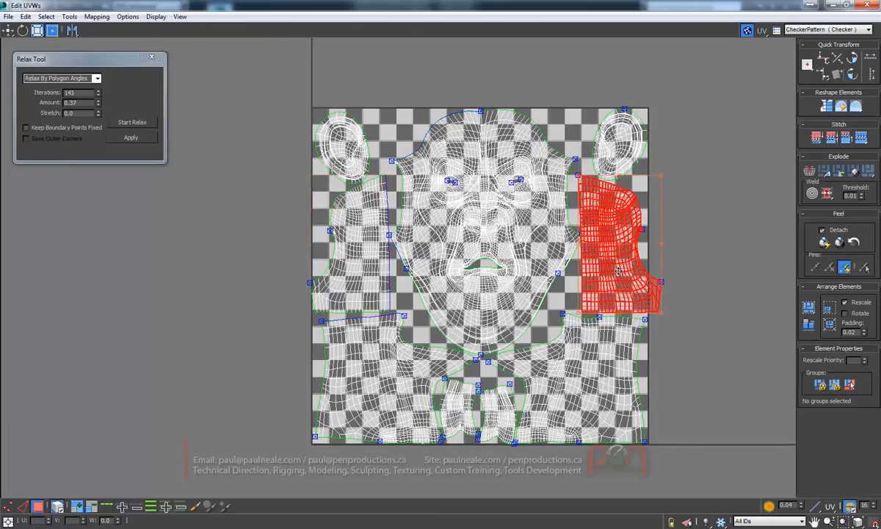
{"action": "left_click", "coordinate": [363, 258], "text": "ctrl"}
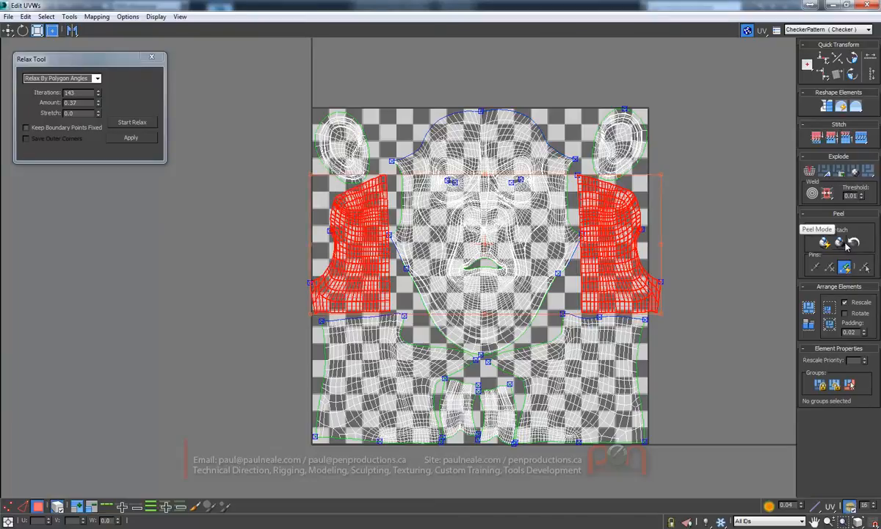
Pin the upper and lower inner corner vertices of the left side head shell
{"action": "scroll", "coordinate": [408, 181], "scroll_direction": "up", "scroll_amount": 4}
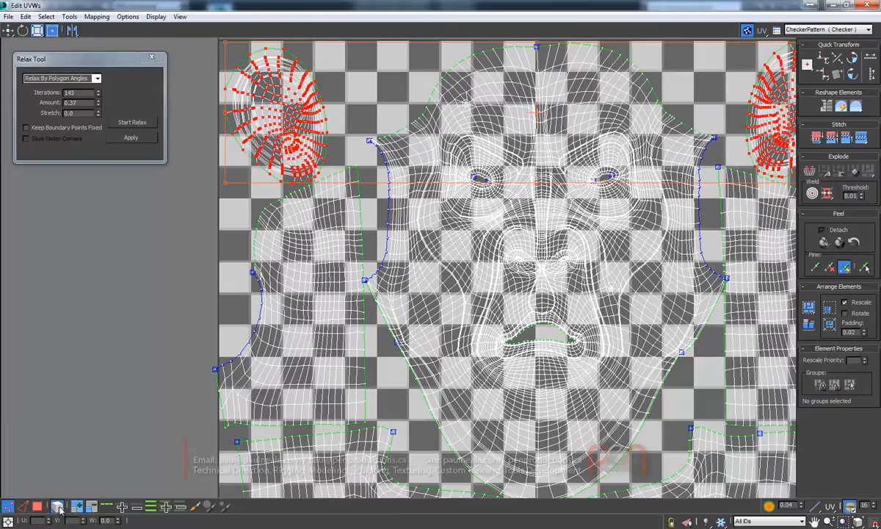
{"action": "left_click", "coordinate": [196, 231]}
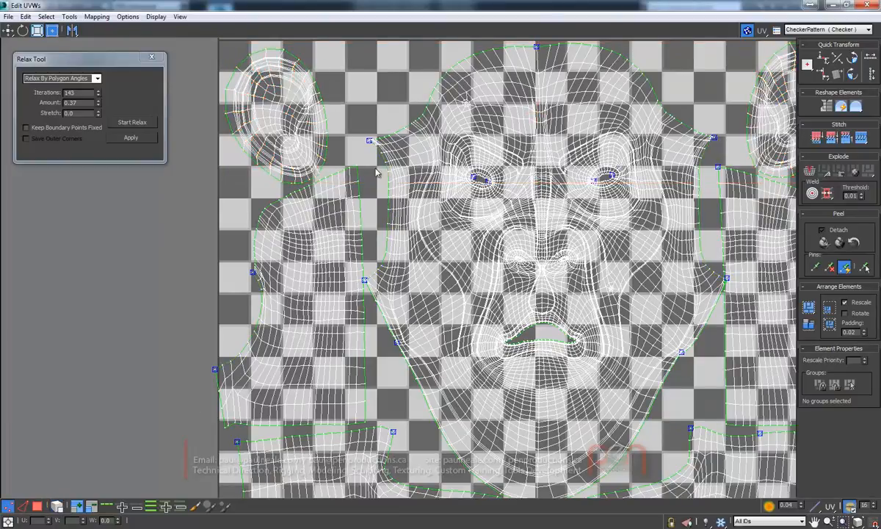
{"action": "left_click", "coordinate": [357, 166]}
{"action": "middle_click_drag", "start_coordinate": [375, 421], "coordinate": [342, 365]}
{"action": "left_click", "coordinate": [327, 348]}
{"action": "key", "text": "ctrl+z"}
{"action": "middle_click_drag", "start_coordinate": [359, 311], "coordinate": [338, 266]}
{"action": "middle_click_drag", "start_coordinate": [315, 217], "coordinate": [329, 241]}
{"action": "key", "text": "w"}
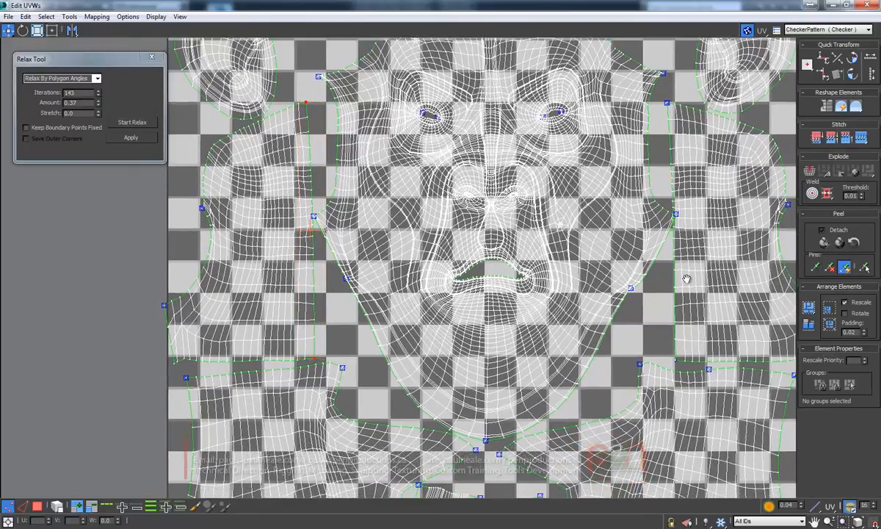
Pin both lower corner vertices of the right side shell and the lower outer corner vertex of the left one
{"action": "middle_click_drag", "start_coordinate": [707, 283], "coordinate": [628, 258]}
{"action": "left_click", "coordinate": [596, 335]}
{"action": "middle_click_drag", "start_coordinate": [615, 227], "coordinate": [586, 307]}
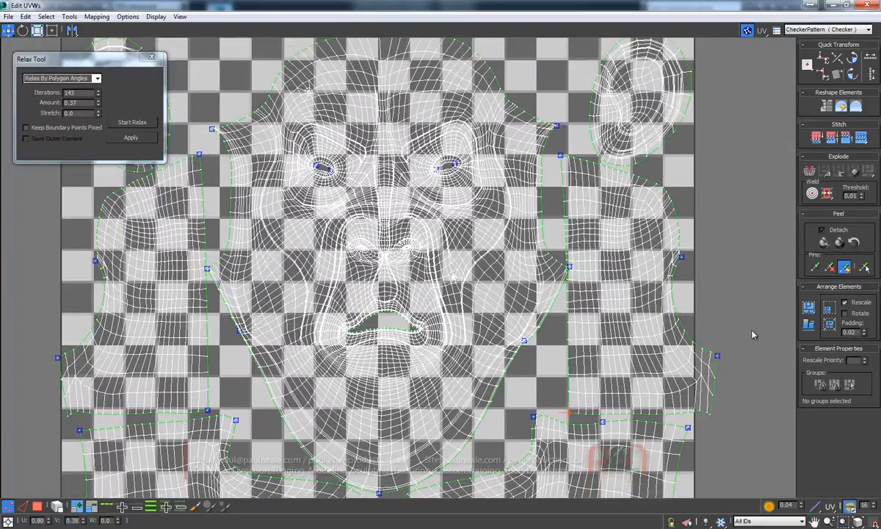
{"action": "left_click", "coordinate": [710, 415], "text": "ctrl"}
{"action": "scroll", "coordinate": [645, 289], "scroll_direction": "down", "scroll_amount": 3}
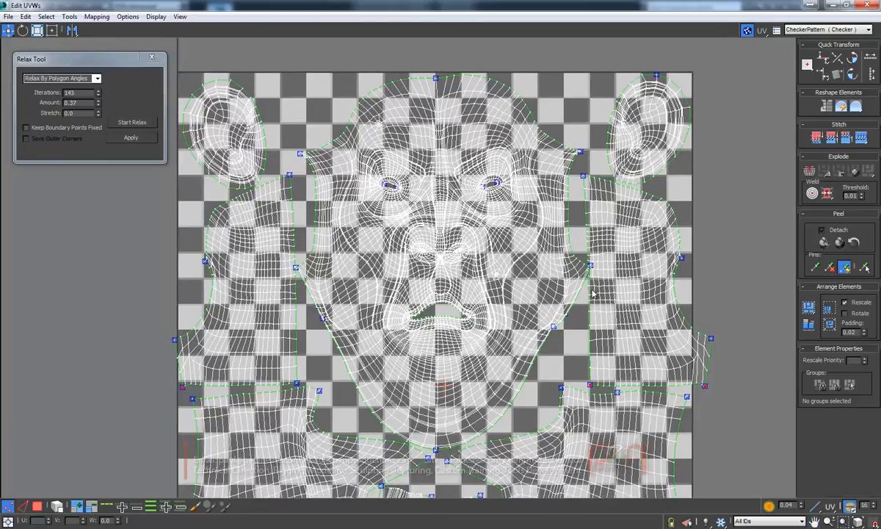
{"action": "middle_click_drag", "start_coordinate": [554, 297], "coordinate": [556, 290]}
{"action": "middle_click_drag", "start_coordinate": [305, 341], "coordinate": [306, 337]}
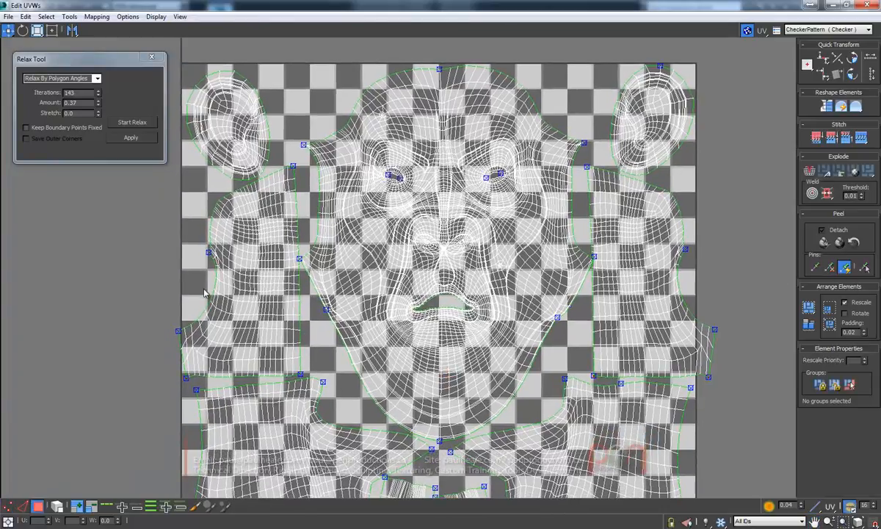
Select both side head shells as whole elements and activate Peel Mode on them
{"action": "left_click_drag", "start_coordinate": [229, 309], "coordinate": [231, 309]}
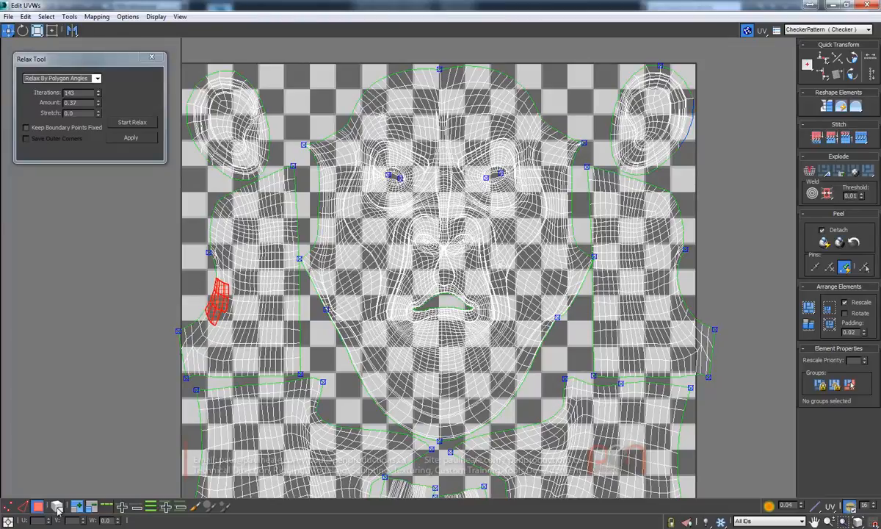
{"action": "double_click", "coordinate": [214, 297]}
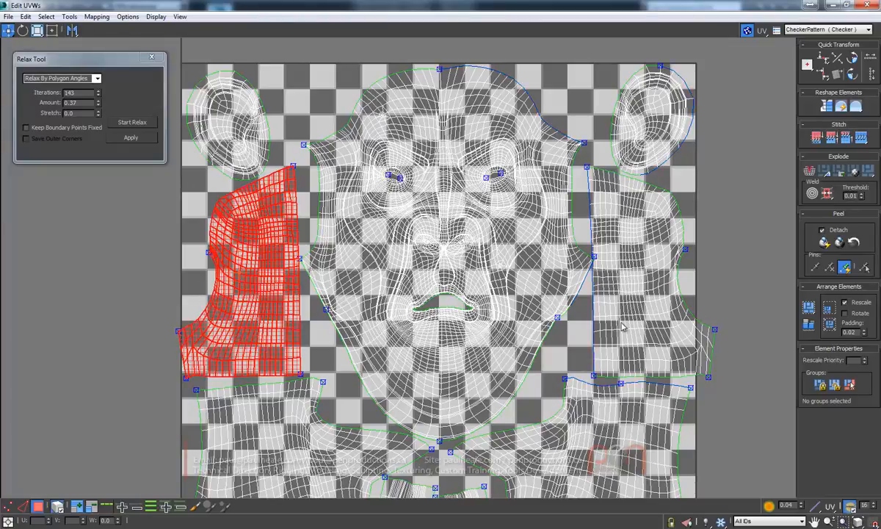
{"action": "left_click", "coordinate": [637, 285], "text": "ctrl"}
{"action": "left_click", "coordinate": [841, 243]}
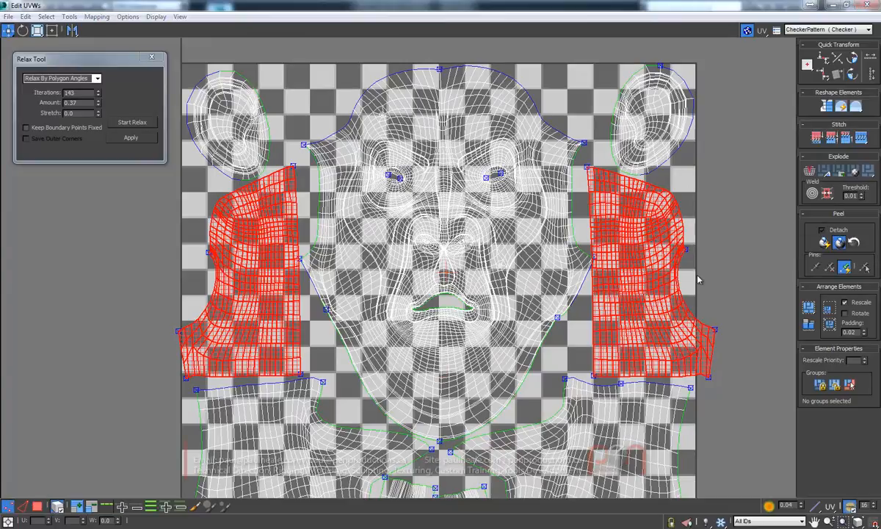
{"action": "scroll", "coordinate": [594, 157], "scroll_direction": "up", "scroll_amount": 1}
{"action": "left_click_drag", "start_coordinate": [586, 165], "coordinate": [589, 164]}
{"action": "key", "text": "ctrl+z"}
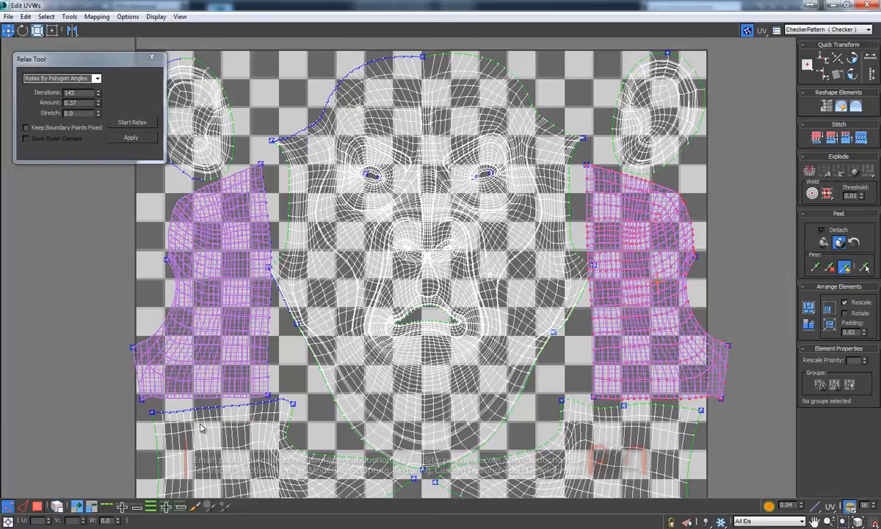
{"action": "left_click", "coordinate": [586, 163]}
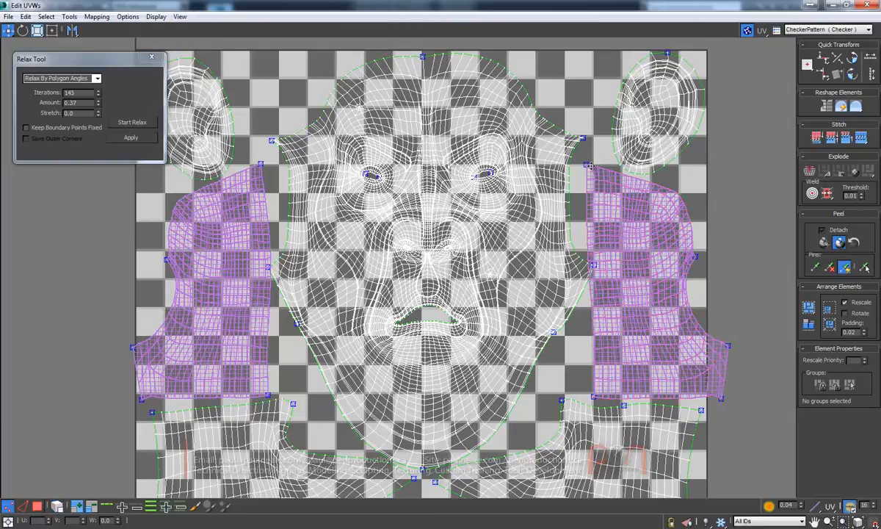
{"action": "scroll", "coordinate": [587, 165], "scroll_direction": "up", "scroll_amount": 5}
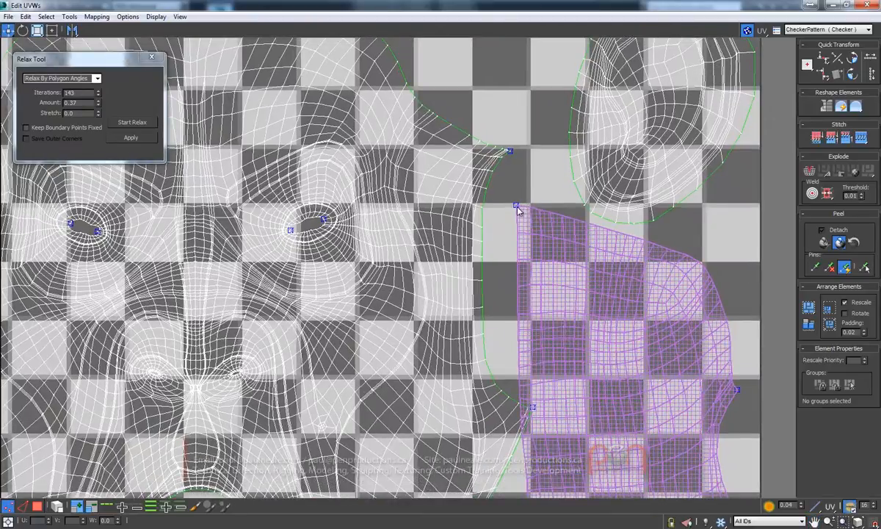
{"action": "left_click", "coordinate": [518, 232]}
{"action": "key", "text": "ctrl+z"}
Reshape the right side shell's inner edge, moving its upper corner and middle away from the face and its lower corner toward the jaw
{"action": "left_click_drag", "start_coordinate": [518, 203], "coordinate": [530, 211]}
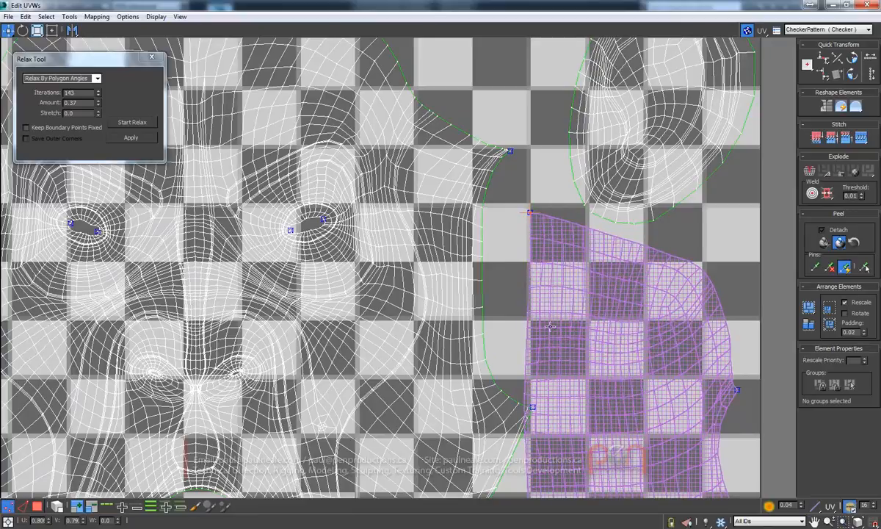
{"action": "middle_click_drag", "start_coordinate": [548, 369], "coordinate": [535, 191]}
{"action": "left_click_drag", "start_coordinate": [517, 255], "coordinate": [527, 250]}
{"action": "middle_click_drag", "start_coordinate": [552, 333], "coordinate": [529, 154]}
{"action": "left_click_drag", "start_coordinate": [493, 316], "coordinate": [457, 306]}
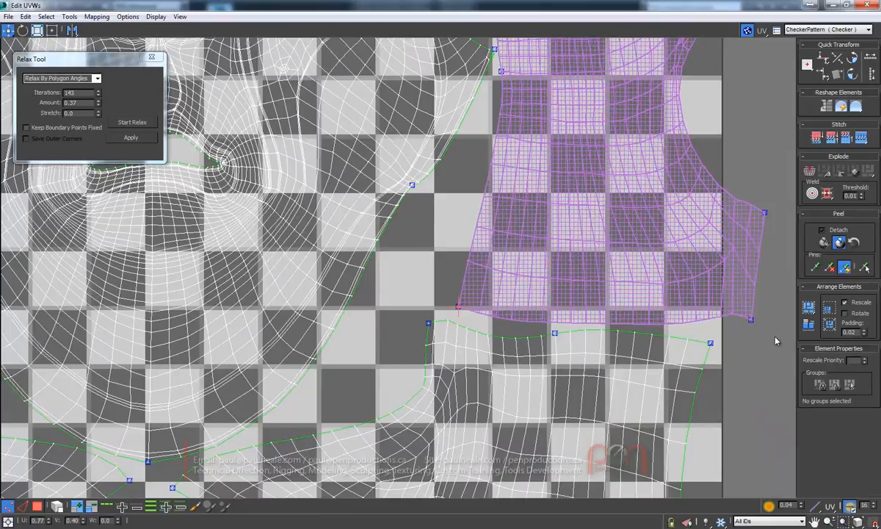
Pull the right side shell's lower outer corner and protruding tip inside the tile and shift its outer mid-edge pin down toward the border
{"action": "left_click_drag", "start_coordinate": [751, 320], "coordinate": [714, 323]}
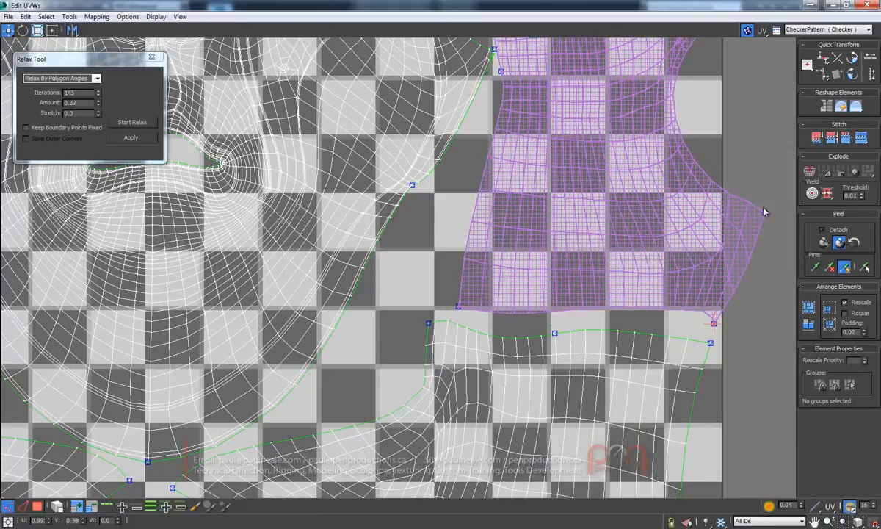
{"action": "left_click_drag", "start_coordinate": [764, 212], "coordinate": [710, 181]}
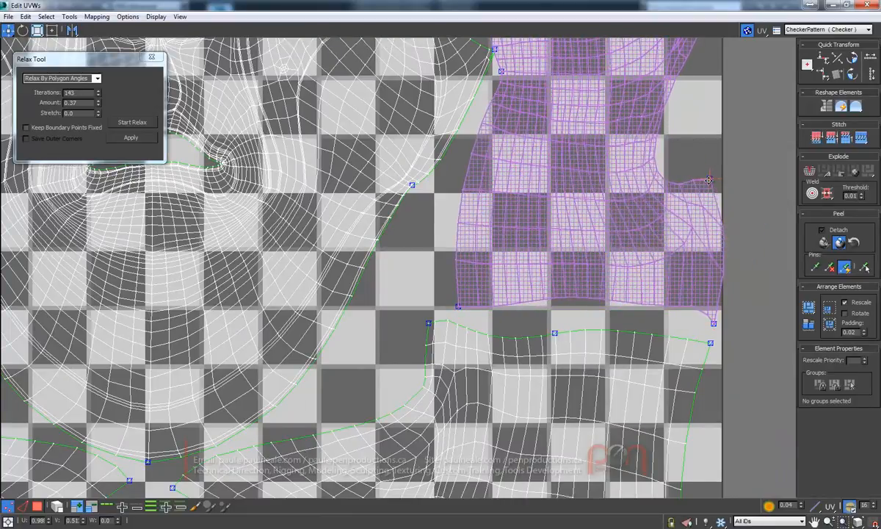
{"action": "middle_click_drag", "start_coordinate": [707, 206], "coordinate": [639, 270]}
{"action": "scroll", "coordinate": [639, 270], "scroll_direction": "down", "scroll_amount": 1}
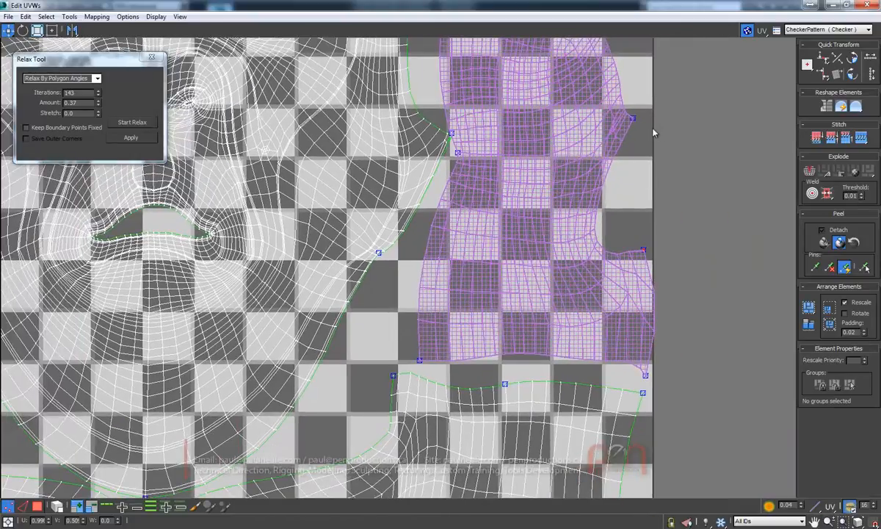
{"action": "left_click_drag", "start_coordinate": [633, 117], "coordinate": [643, 145]}
Push the right side shell's upper outer curve outward and nudge its lower outer edge inside the tile border
{"action": "middle_click_drag", "start_coordinate": [607, 143], "coordinate": [559, 232]}
{"action": "scroll", "coordinate": [559, 233], "scroll_direction": "down", "scroll_amount": 2}
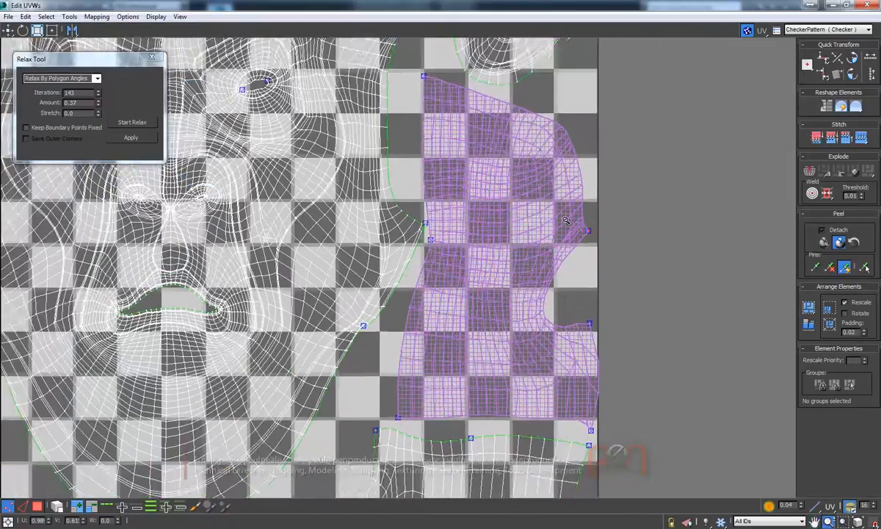
{"action": "left_click_drag", "start_coordinate": [561, 135], "coordinate": [568, 124]}
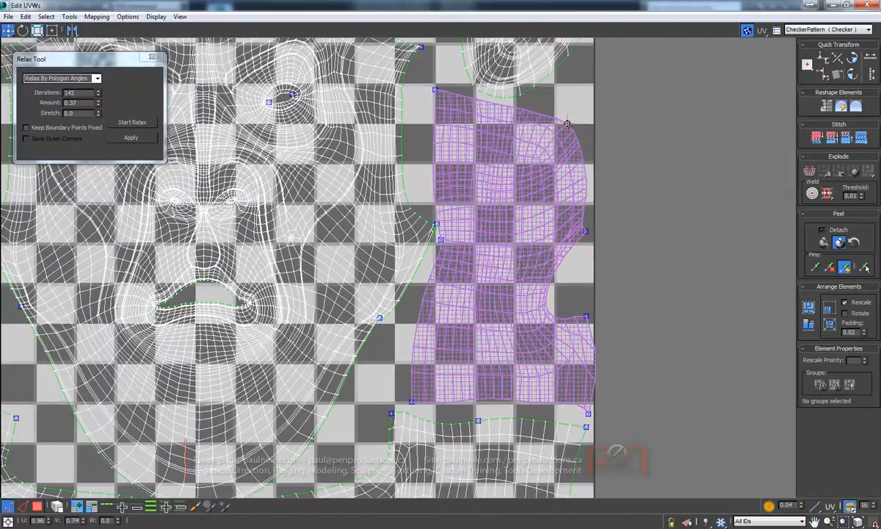
{"action": "middle_click_drag", "start_coordinate": [567, 329], "coordinate": [579, 302]}
{"action": "left_click_drag", "start_coordinate": [603, 353], "coordinate": [600, 352]}
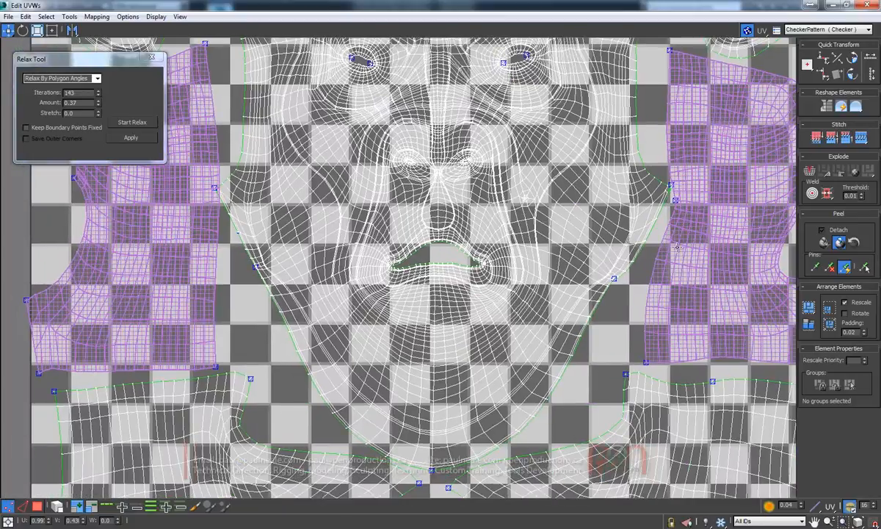
Adjust the right side shell's inner edge vertices to clear the pointed side of the face shell
{"action": "scroll", "coordinate": [679, 180], "scroll_direction": "up", "scroll_amount": 6}
{"action": "left_click_drag", "start_coordinate": [659, 192], "coordinate": [663, 189]}
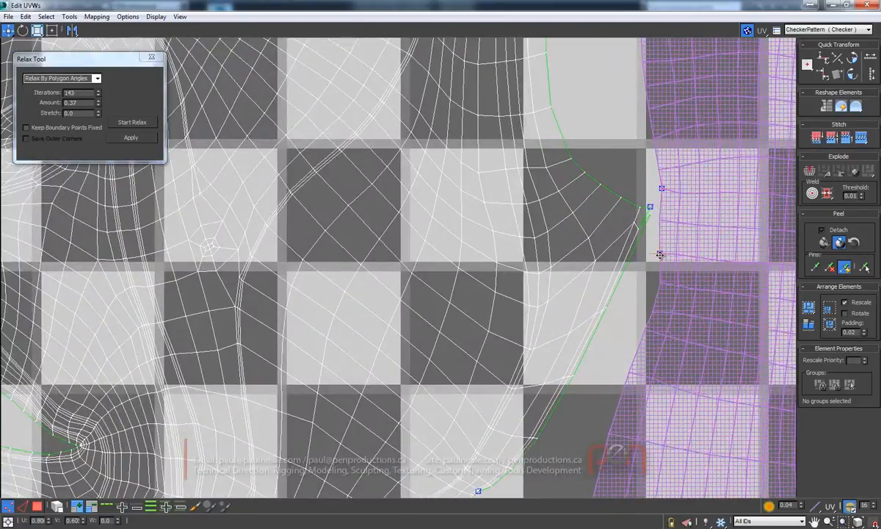
{"action": "scroll", "coordinate": [629, 275], "scroll_direction": "down", "scroll_amount": 6}
Move the left side shell's inner edge clear of the face shell's point and shift its upper inner corner toward the face
{"action": "middle_click_drag", "start_coordinate": [281, 253], "coordinate": [585, 192]}
{"action": "scroll", "coordinate": [498, 212], "scroll_direction": "up", "scroll_amount": 3}
{"action": "left_click_drag", "start_coordinate": [490, 214], "coordinate": [482, 210]}
{"action": "middle_click_drag", "start_coordinate": [484, 188], "coordinate": [508, 269]}
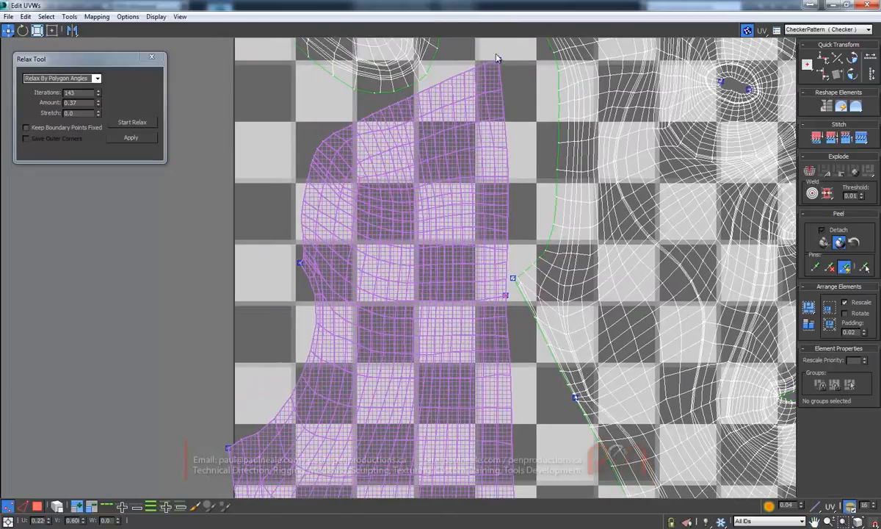
{"action": "left_click_drag", "start_coordinate": [500, 62], "coordinate": [516, 61]}
Move the left side shell's outer mid-edge pin outward and pull its lower outer tip inside the tile border
{"action": "middle_click_drag", "start_coordinate": [404, 242], "coordinate": [460, 150]}
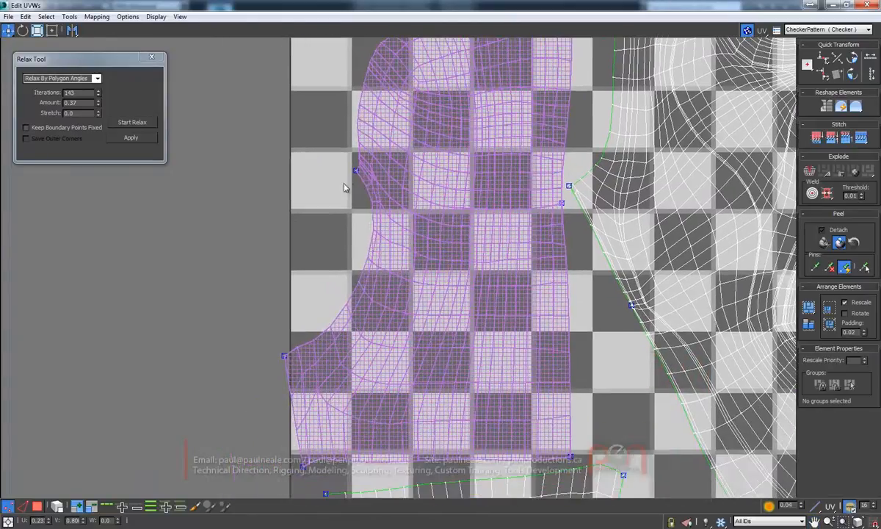
{"action": "left_click_drag", "start_coordinate": [355, 171], "coordinate": [343, 174]}
{"action": "scroll", "coordinate": [487, 186], "scroll_direction": "down", "scroll_amount": 2}
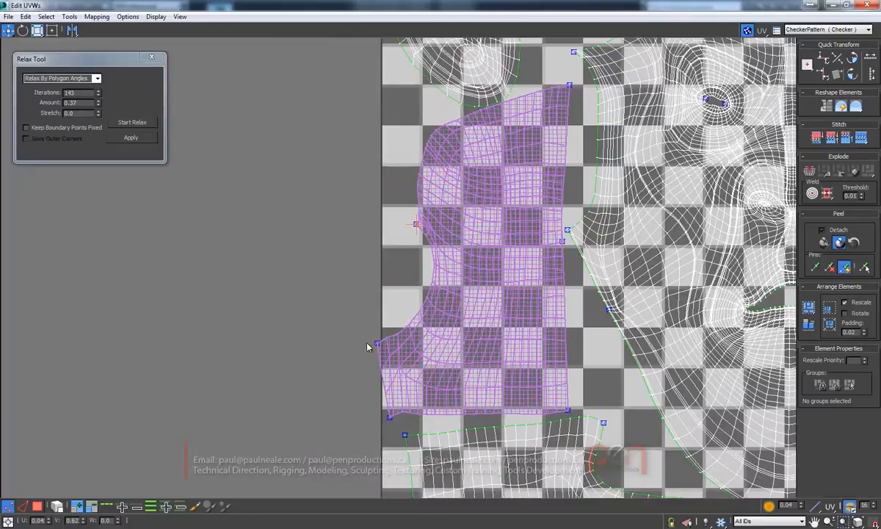
{"action": "left_click_drag", "start_coordinate": [379, 346], "coordinate": [387, 341]}
Pull the lower inner corners of both side shells inward into the gaps beside the face shell's jaw
{"action": "middle_click_drag", "start_coordinate": [476, 338], "coordinate": [417, 353]}
{"action": "scroll", "coordinate": [536, 273], "scroll_direction": "down", "scroll_amount": 3}
{"action": "scroll", "coordinate": [536, 273], "scroll_direction": "down", "scroll_amount": 1}
{"action": "middle_click_drag", "start_coordinate": [699, 289], "coordinate": [489, 263]}
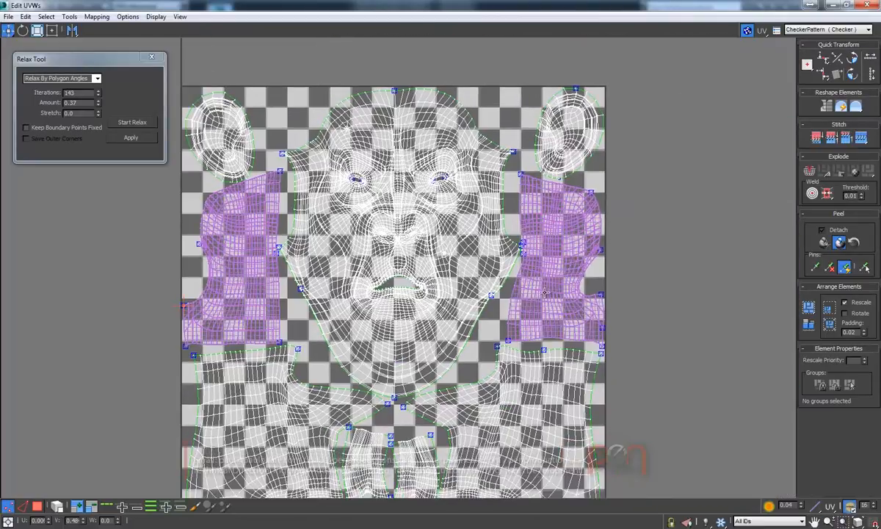
{"action": "scroll", "coordinate": [546, 284], "scroll_direction": "up", "scroll_amount": 5}
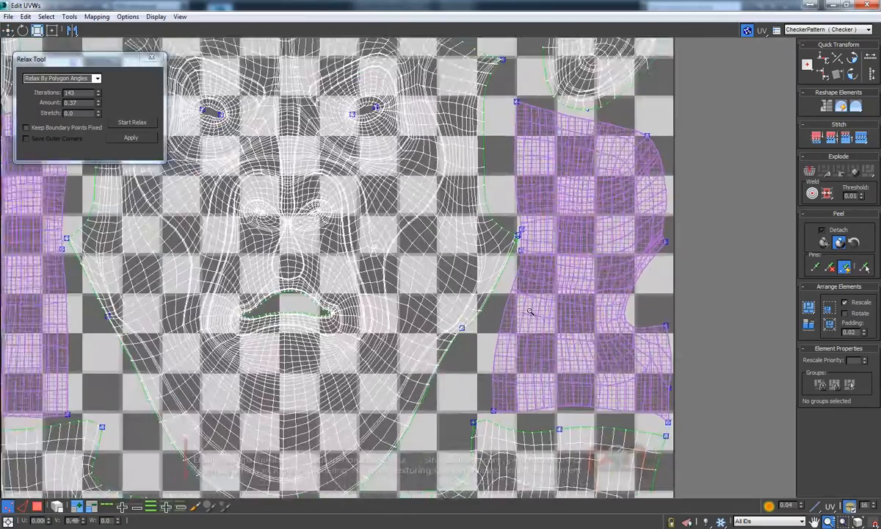
{"action": "middle_click_drag", "start_coordinate": [530, 312], "coordinate": [556, 262], "text": "ctrl+alt"}
{"action": "left_click_drag", "start_coordinate": [259, 350], "coordinate": [274, 337]}
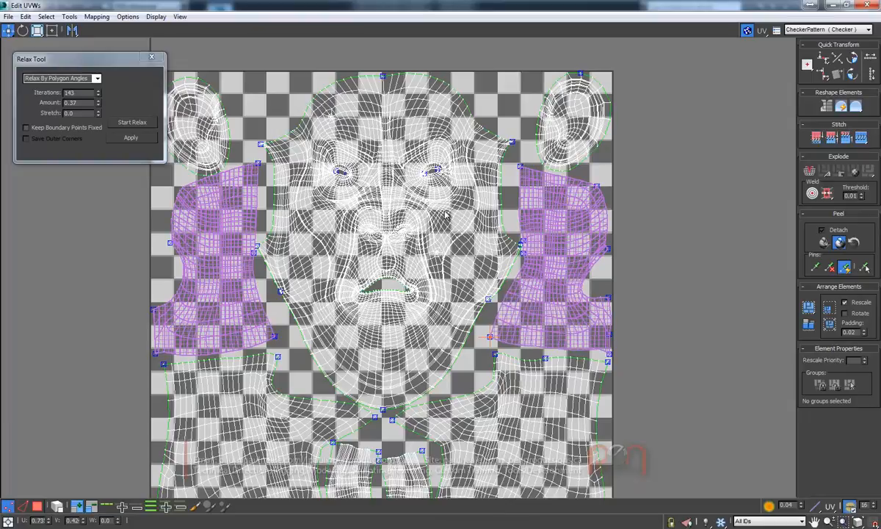
Restore the UV editor to a window and inspect the checker pattern on the head model from several angles
{"action": "double_click", "coordinate": [628, 10]}
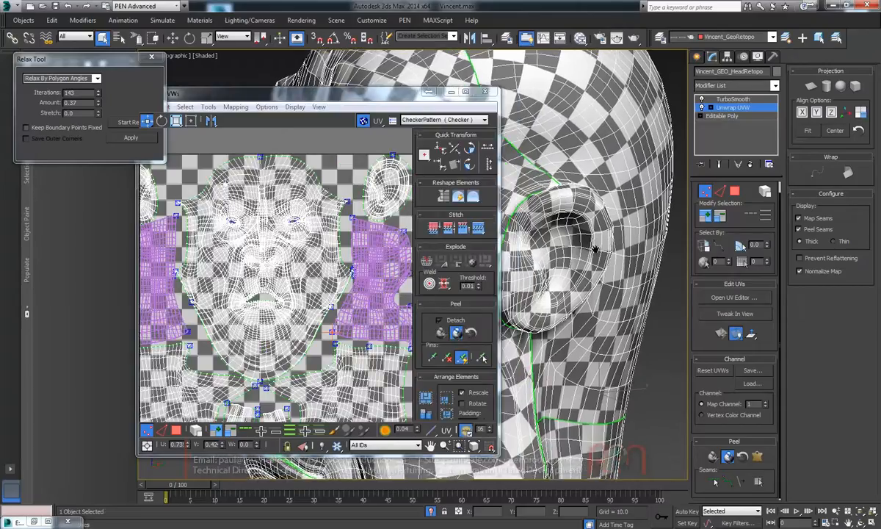
{"action": "left_click_drag", "start_coordinate": [369, 96], "coordinate": [184, 99]}
{"action": "scroll", "coordinate": [449, 287], "scroll_direction": "down", "scroll_amount": 5}
{"action": "middle_click_drag", "start_coordinate": [515, 281], "coordinate": [379, 173], "text": "alt"}
{"action": "left_click_drag", "start_coordinate": [203, 96], "coordinate": [491, 99]}
{"action": "middle_click_drag", "start_coordinate": [455, 278], "coordinate": [452, 240]}
{"action": "scroll", "coordinate": [482, 254], "scroll_direction": "down", "scroll_amount": 4}
{"action": "scroll", "coordinate": [482, 246], "scroll_direction": "up", "scroll_amount": 1}
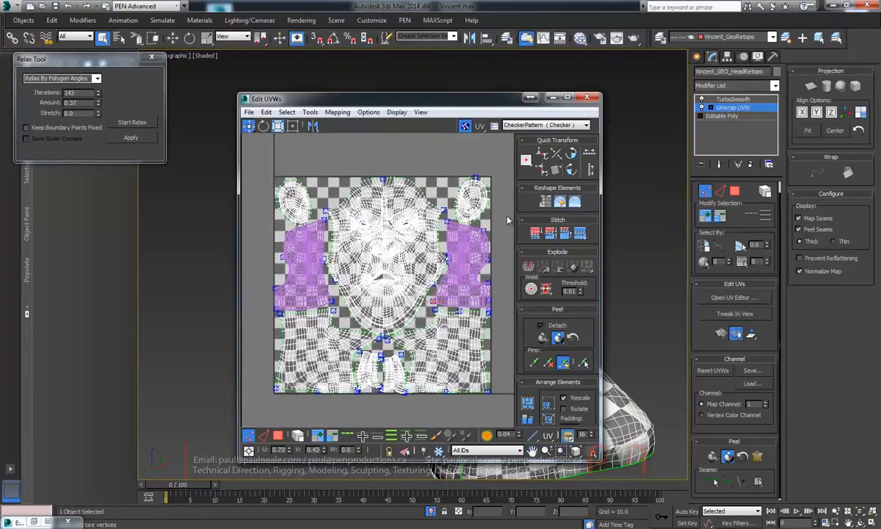
Check the whole layout in polygon mode for overlapped polygons and inverted polygons
{"action": "key", "text": "3"}
{"action": "left_click", "coordinate": [392, 158]}
{"action": "left_click", "coordinate": [289, 113]}
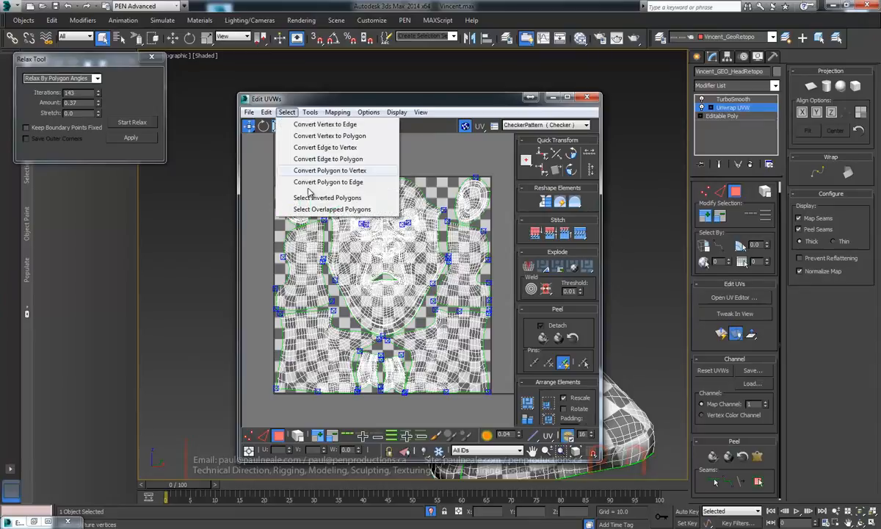
{"action": "left_click", "coordinate": [317, 208]}
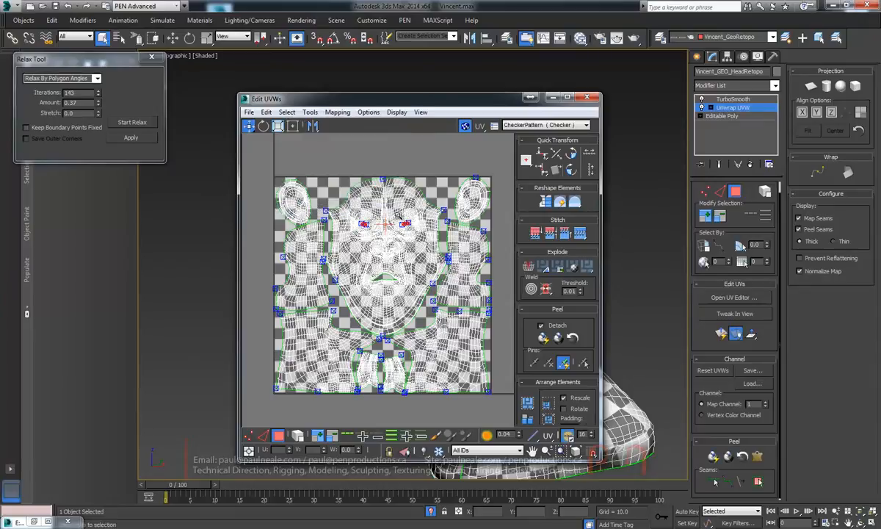
{"action": "scroll", "coordinate": [401, 215], "scroll_direction": "up", "scroll_amount": 3}
{"action": "scroll", "coordinate": [401, 215], "scroll_direction": "down", "scroll_amount": 2}
{"action": "left_click", "coordinate": [289, 116]}
{"action": "left_click", "coordinate": [309, 199]}
{"action": "scroll", "coordinate": [390, 226], "scroll_direction": "down", "scroll_amount": 3}
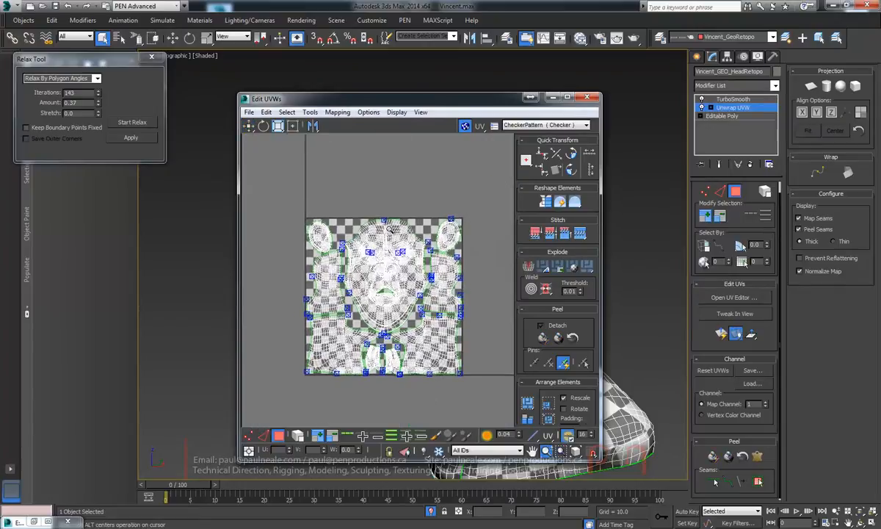
Close the UV editor and collapse the Unwrap UVW modifier into the Editable Poly, keeping TurboSmooth above it
{"action": "left_click", "coordinate": [587, 96]}
{"action": "middle_click_drag", "start_coordinate": [517, 178], "coordinate": [543, 220], "text": "alt"}
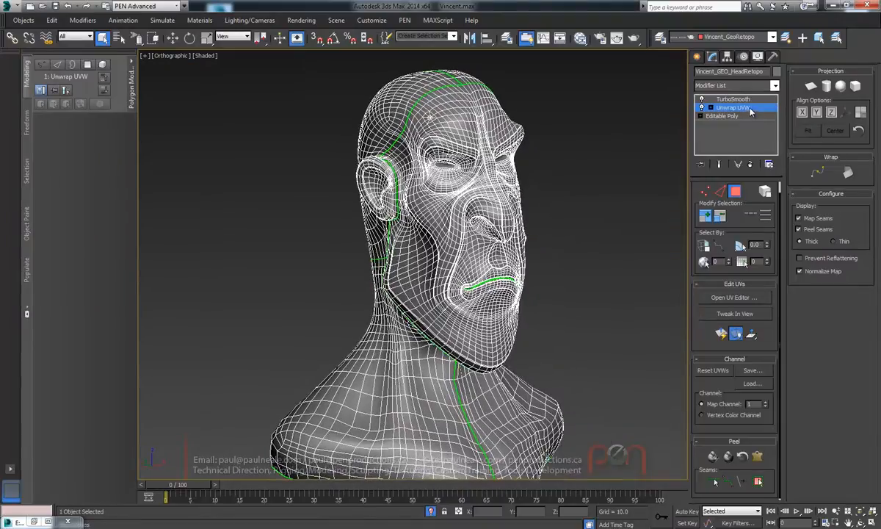
{"action": "right_click", "coordinate": [750, 111]}
{"action": "left_click", "coordinate": [775, 207]}
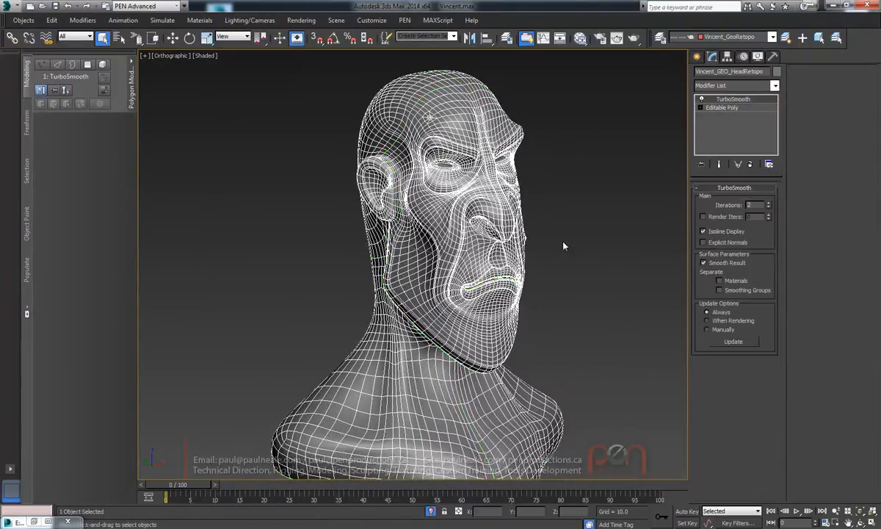
{"action": "scroll", "coordinate": [412, 265], "scroll_direction": "down", "scroll_amount": 3}
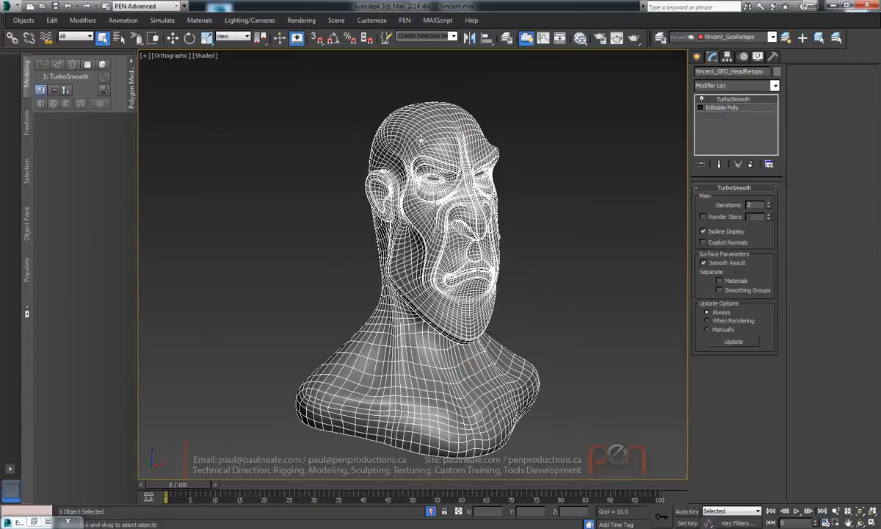